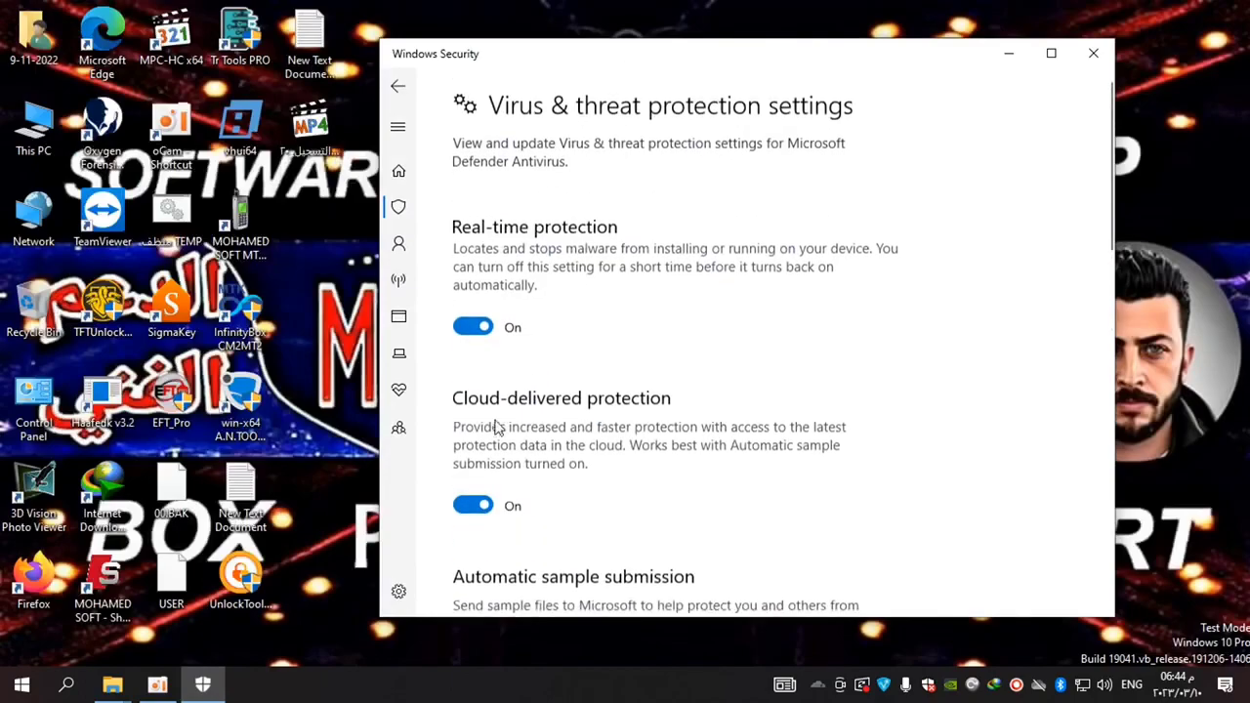
Turn off Real-time protection in the virus and threat protection settings and close Windows Security.
click(468, 328)
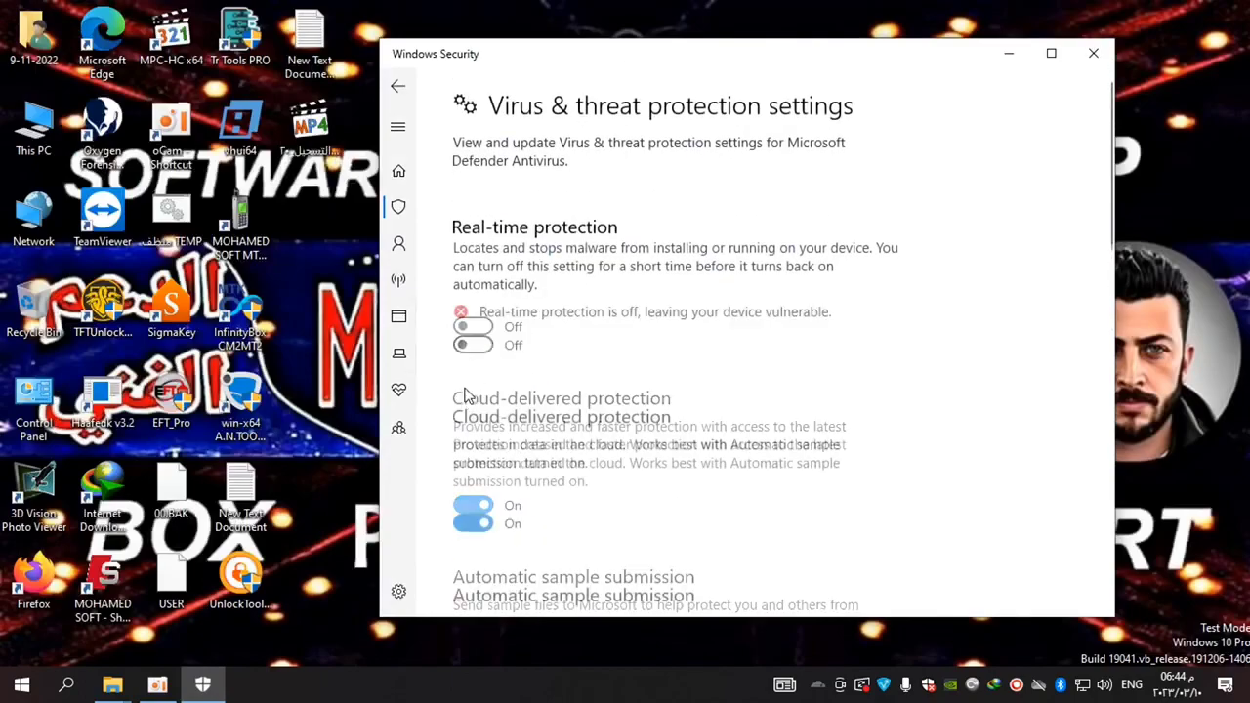
scroll(561, 466, down, 4)
scroll(547, 444, down, 4)
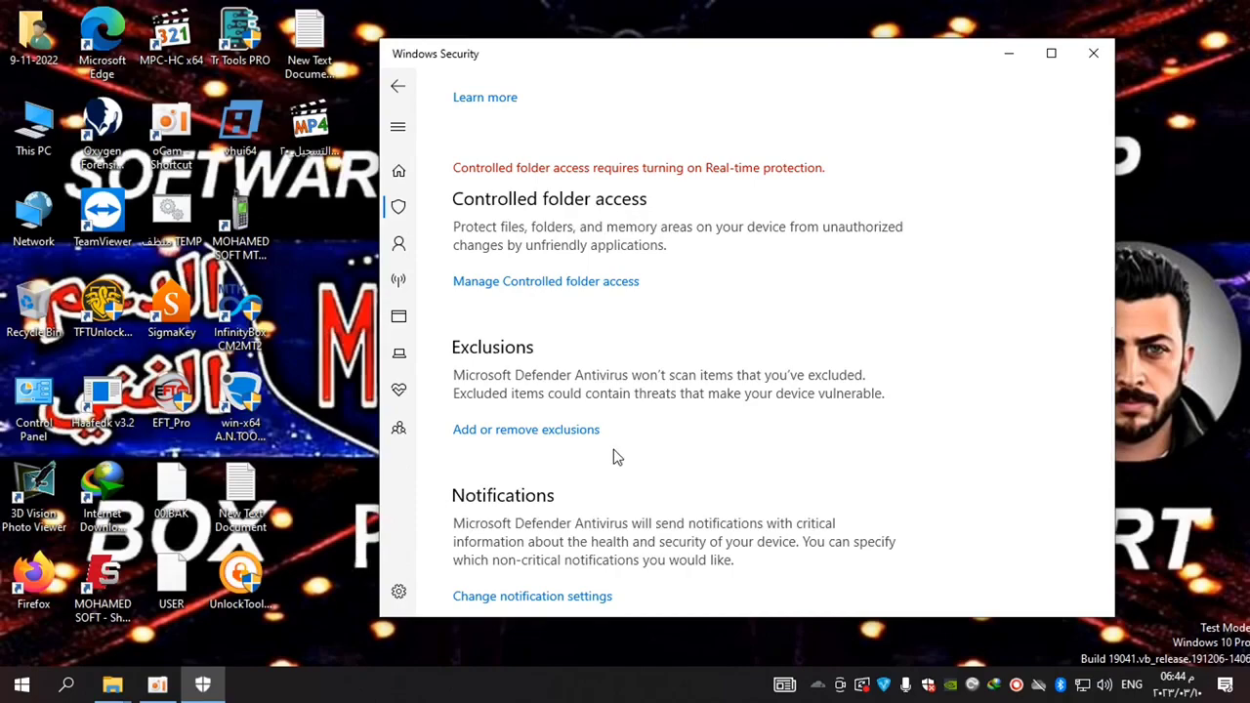
scroll(614, 457, up, 8)
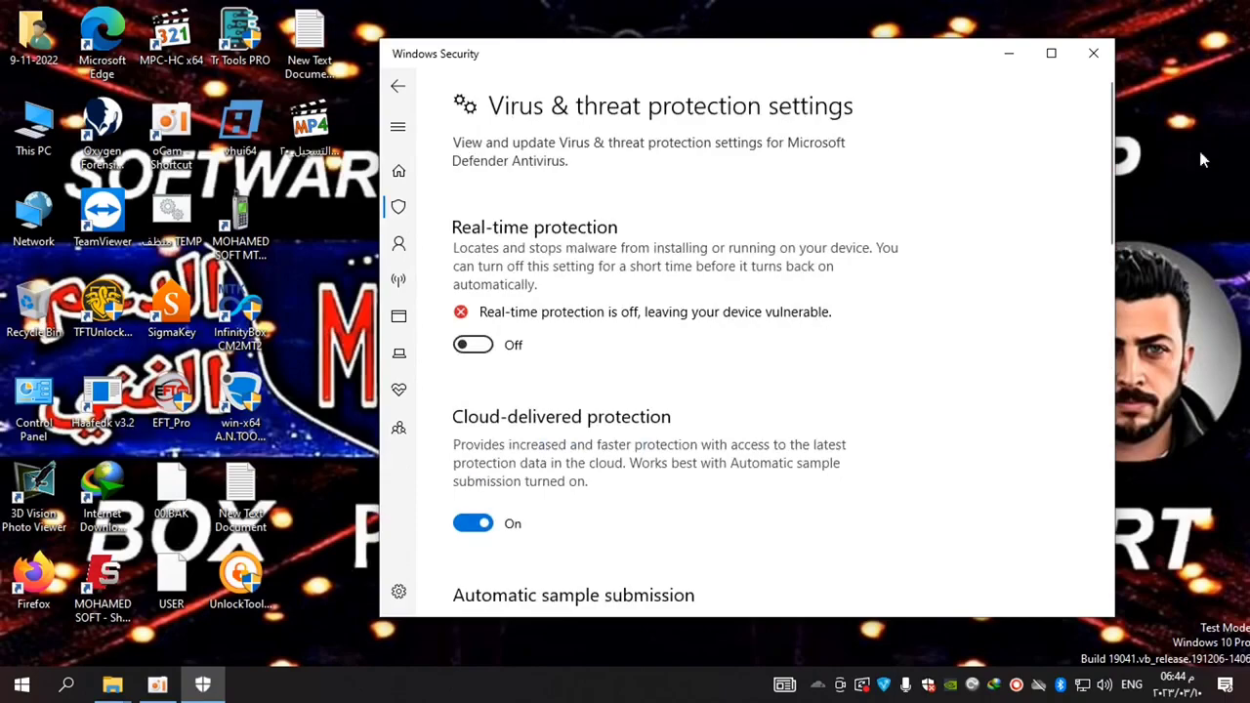
click(1093, 55)
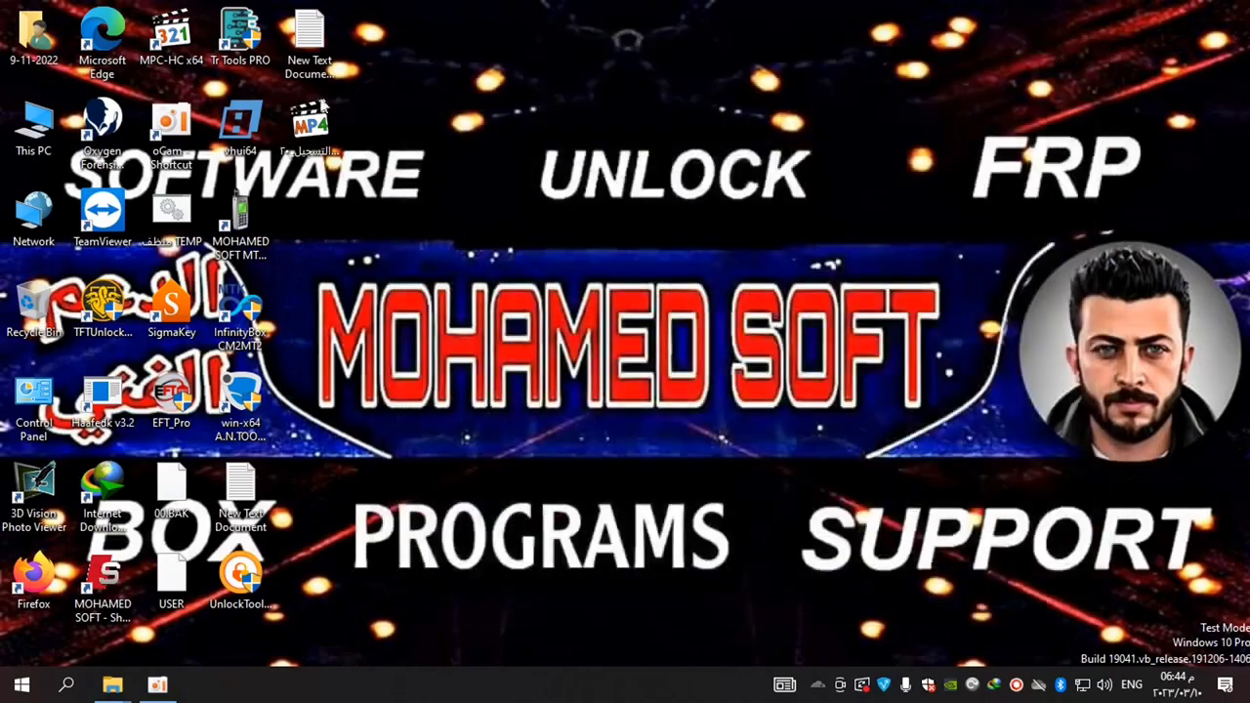
double_click(33, 45)
double_click(576, 125)
click(1017, 14)
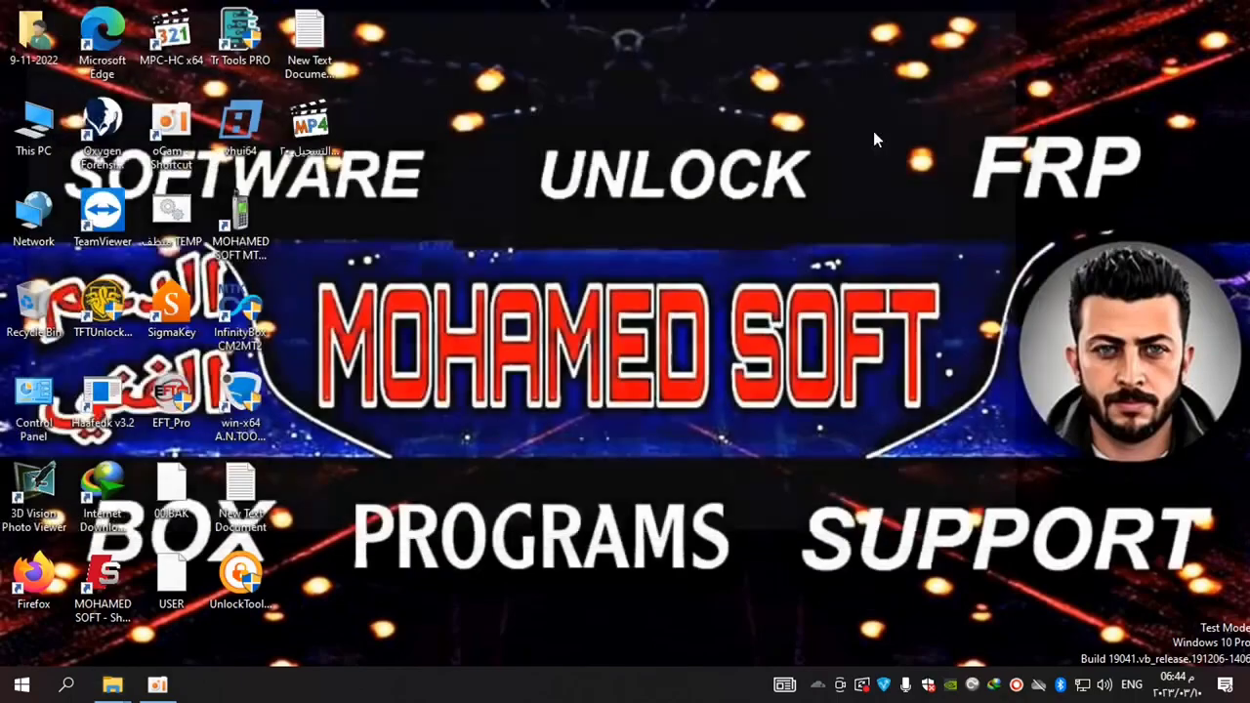
Extract the Miracle Box Thunder 2023 archive in place within the Compressed downloads folder.
mouse_move(112, 684)
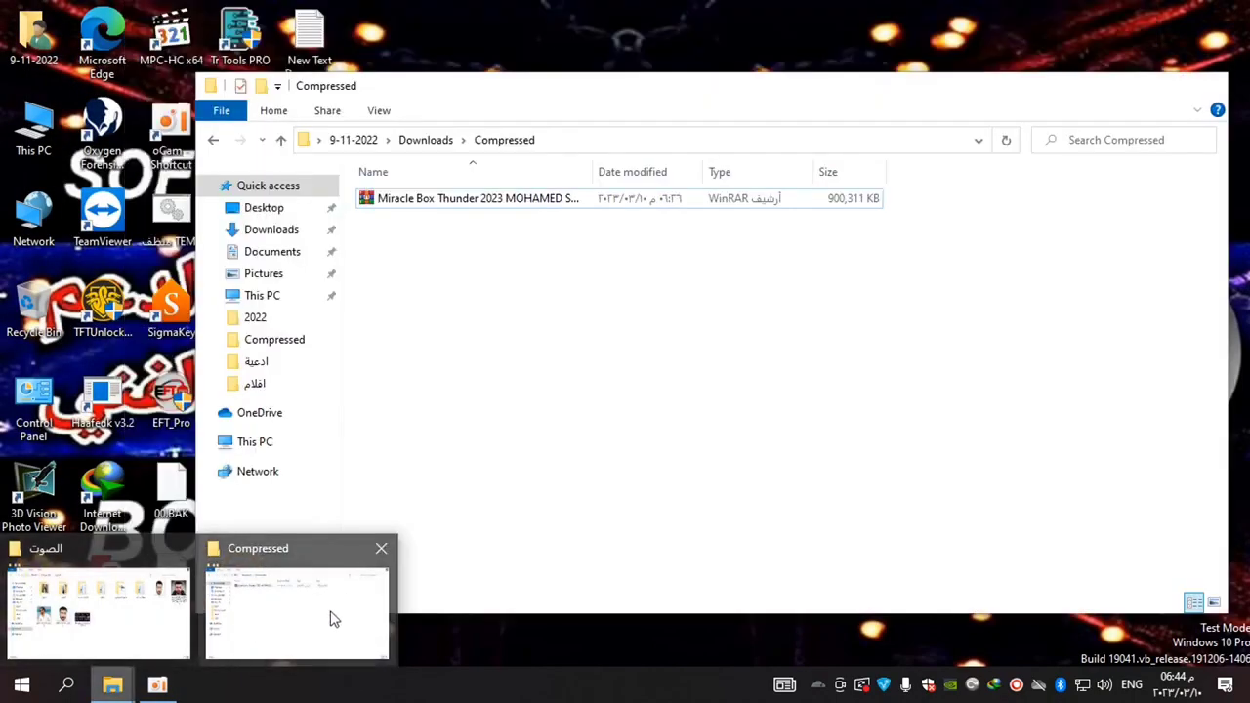
click(337, 613)
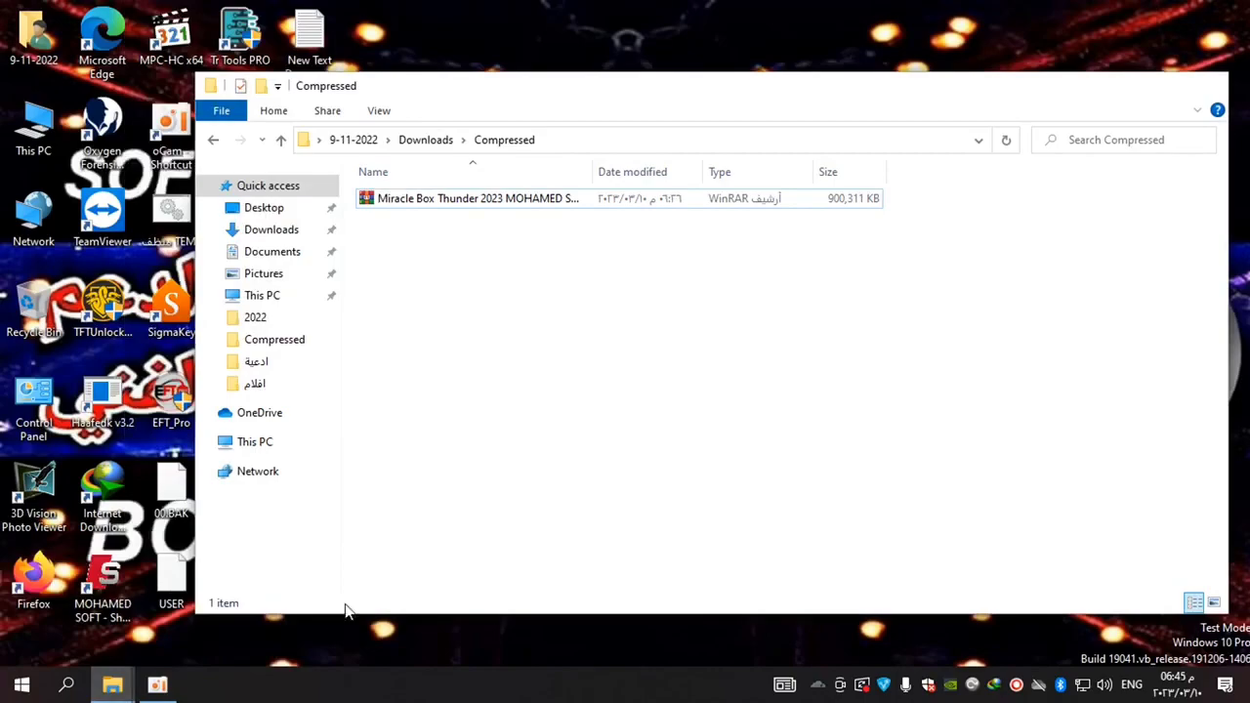
right_click(499, 205)
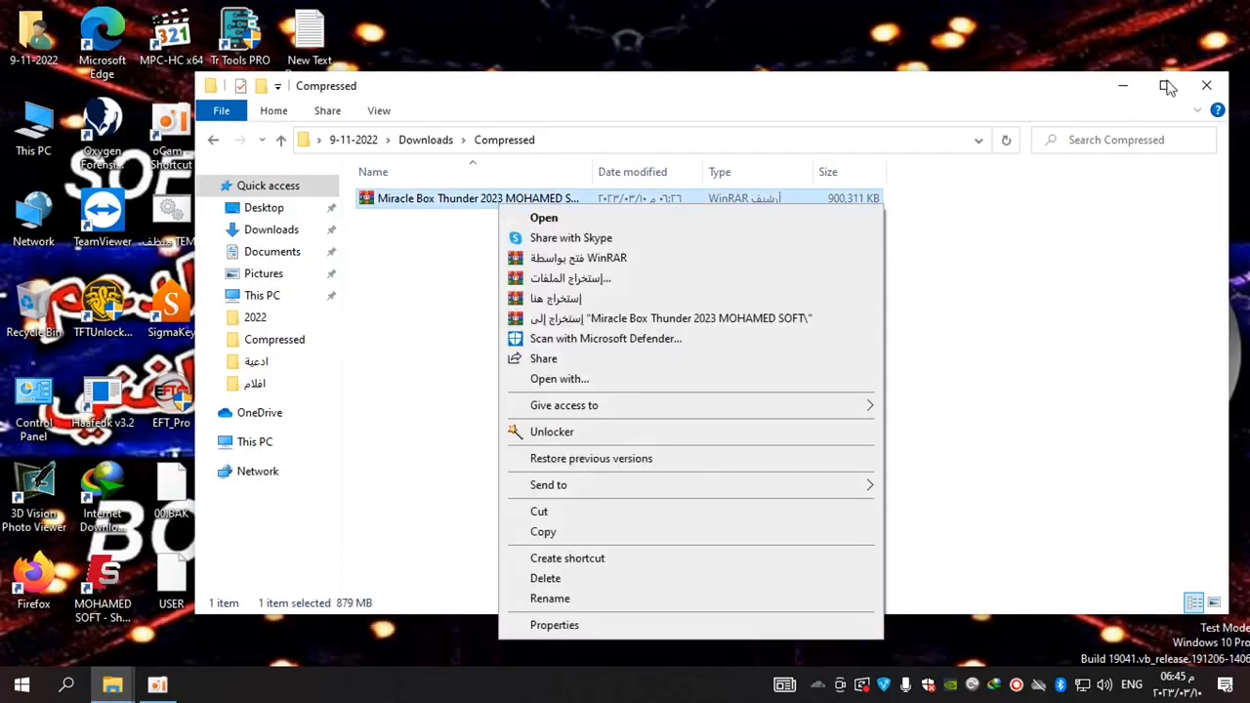
click(1166, 86)
right_click(274, 124)
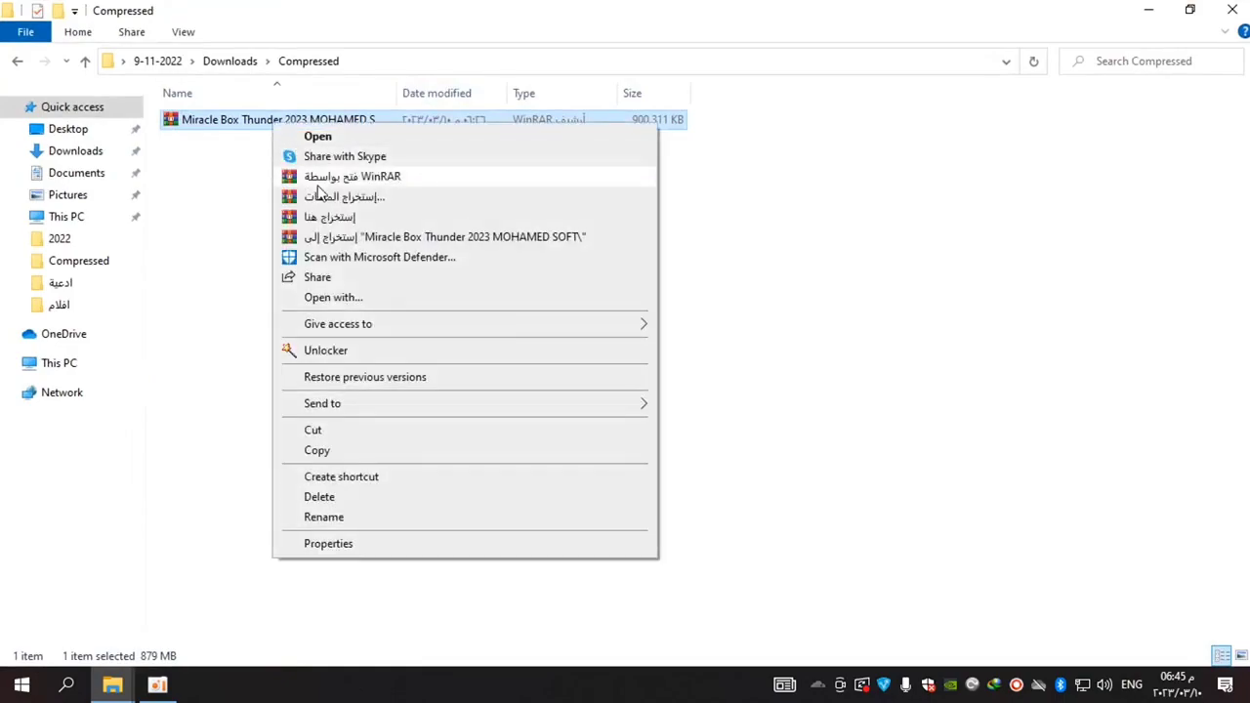
click(314, 216)
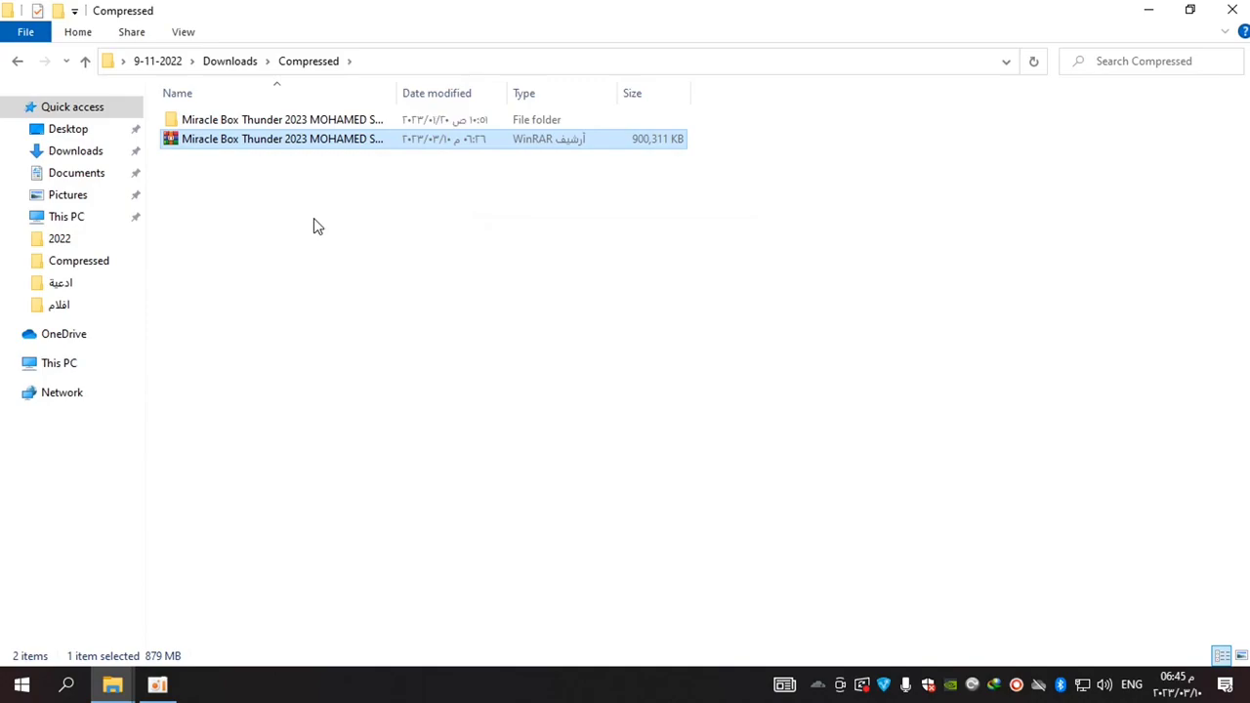
Open the extracted folder and unpack the Miracle_Thunder mohamed soft archive there, overwriting all existing files.
double_click(317, 121)
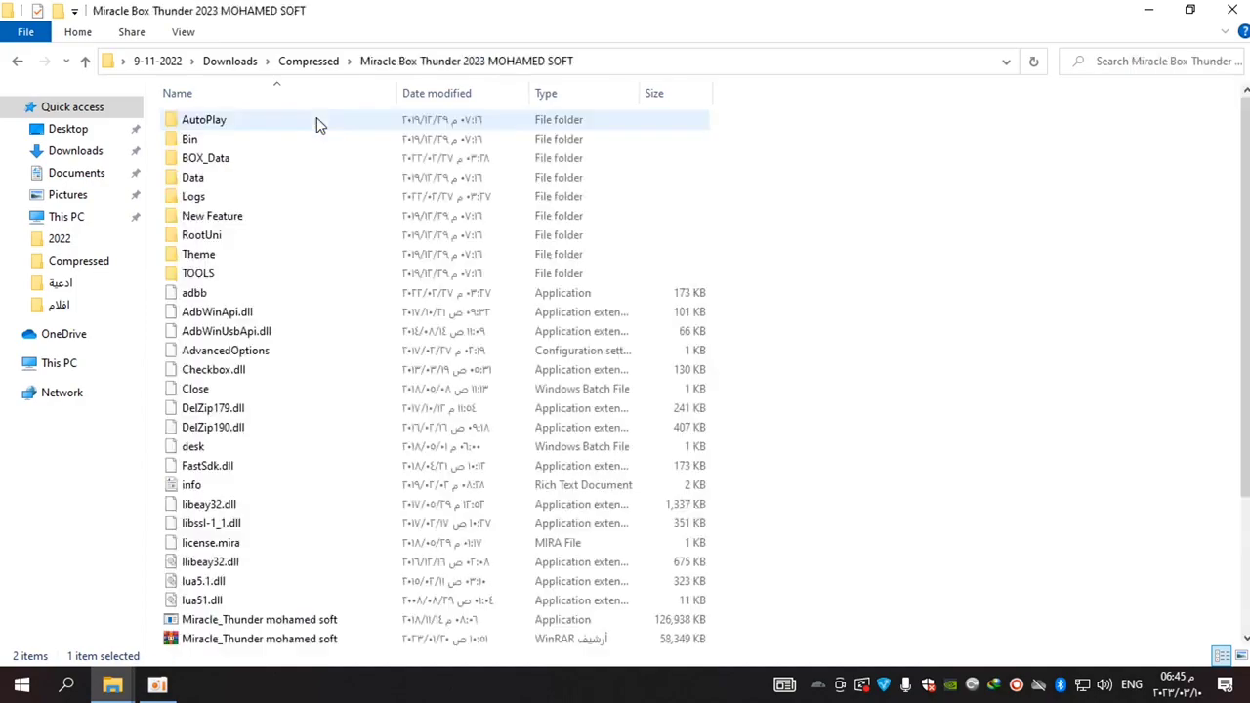
scroll(649, 510, down, 2)
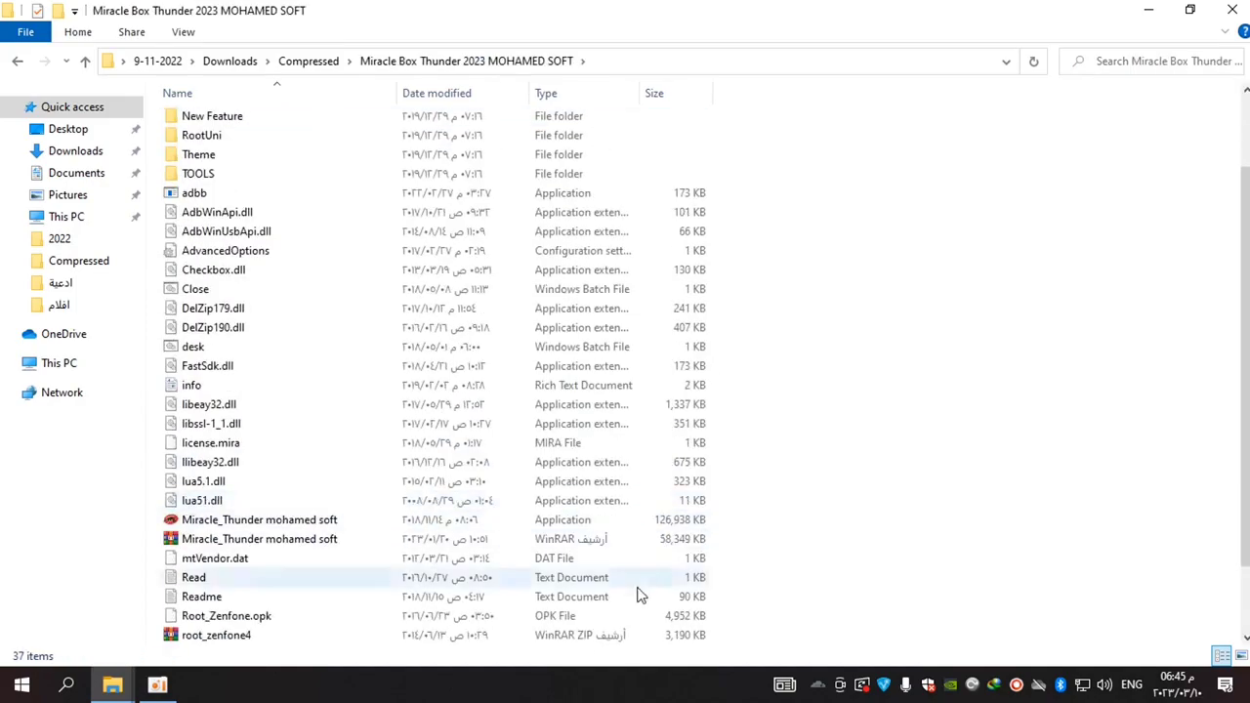
click(318, 545)
right_click(299, 550)
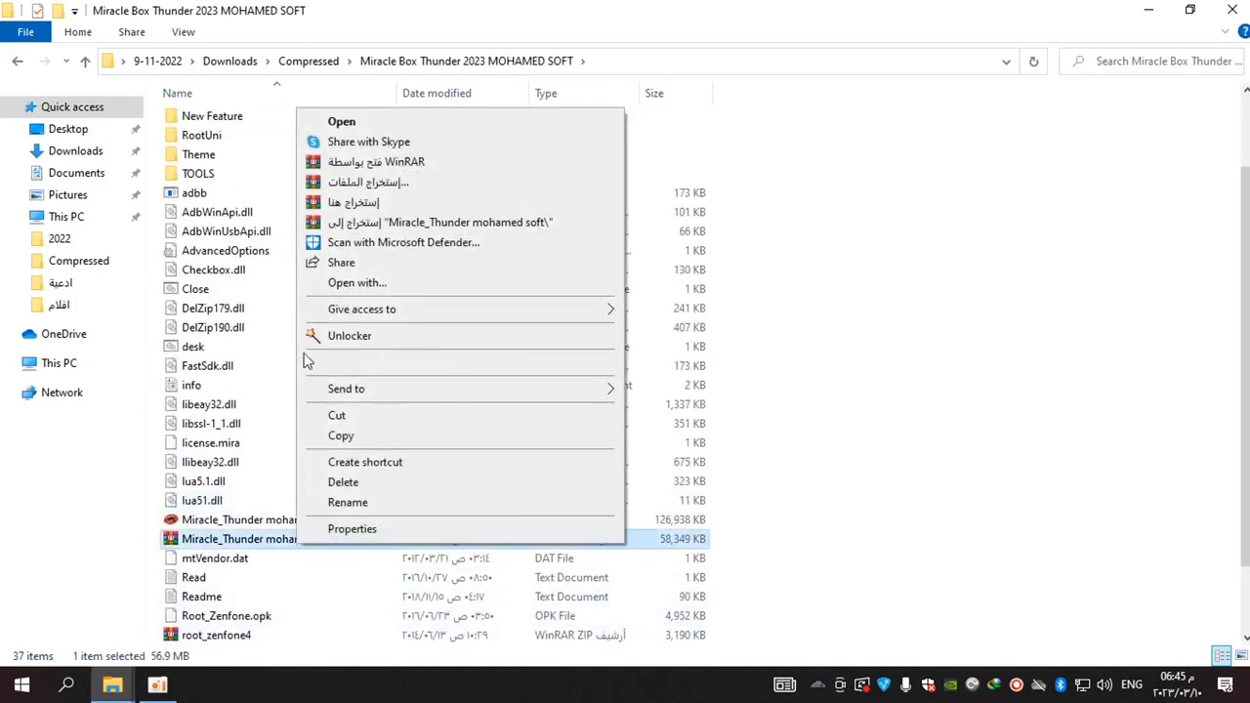
click(430, 222)
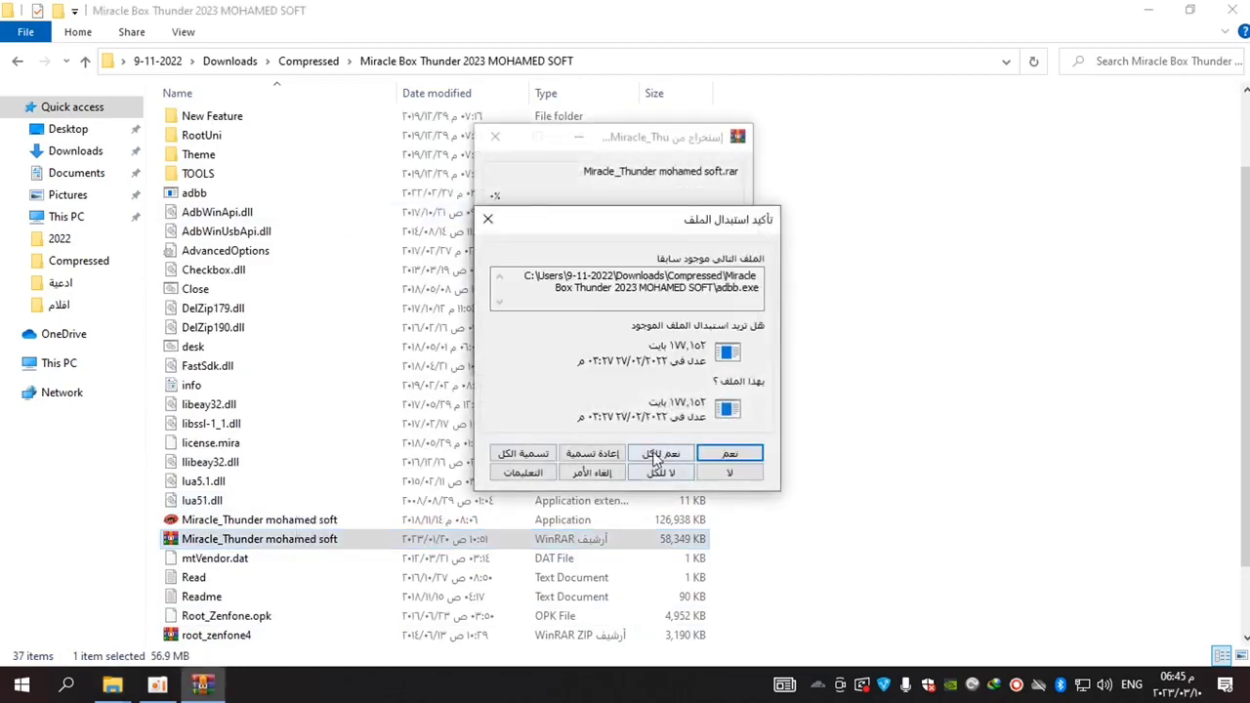
click(657, 455)
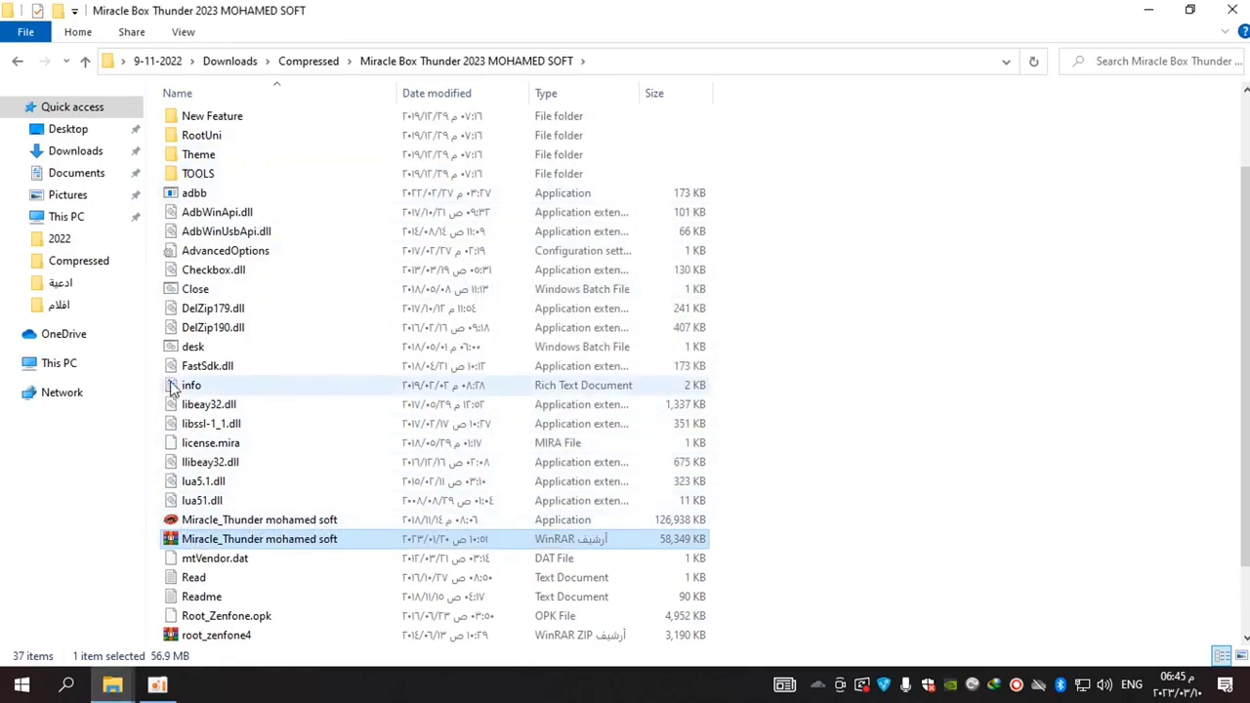
Examine the files in the extracted BOX_Data folder and return to the main program folder.
scroll(185, 371, up, 2)
double_click(201, 160)
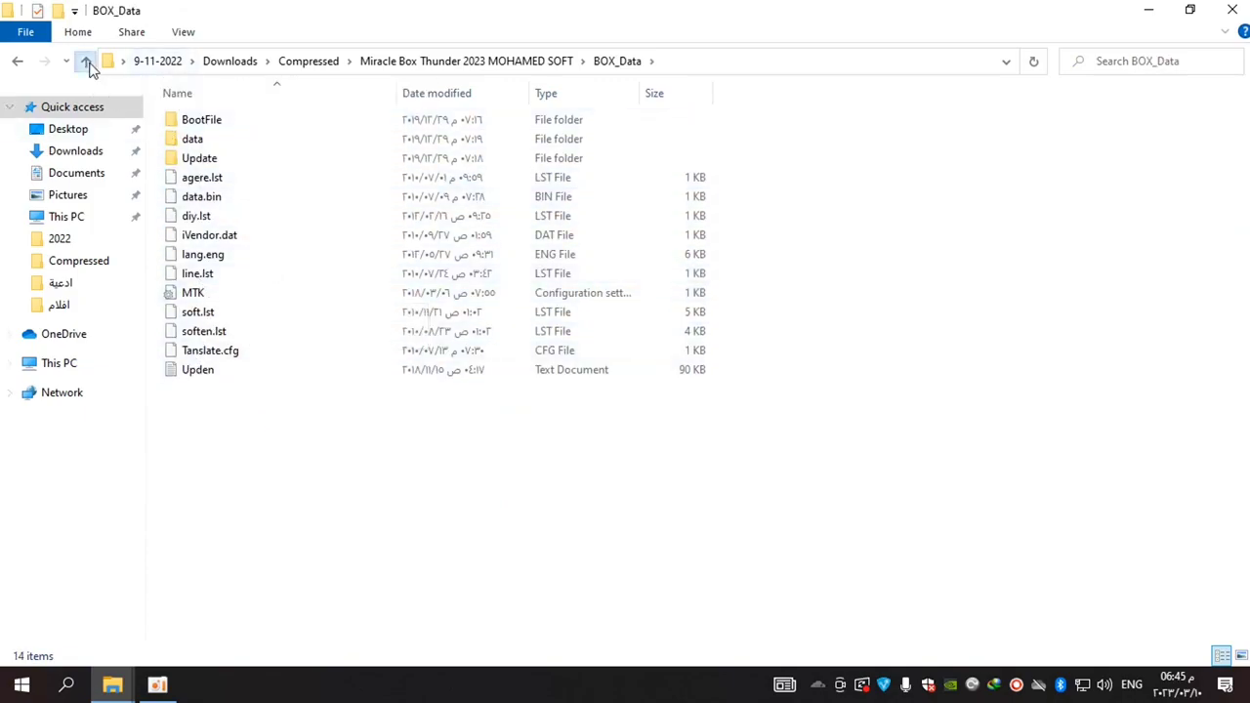
click(88, 62)
Launch the Miracle_Thunder mohamed soft application from the extracted folder and close the folder window.
scroll(305, 574, down, 2)
scroll(305, 574, down, 1)
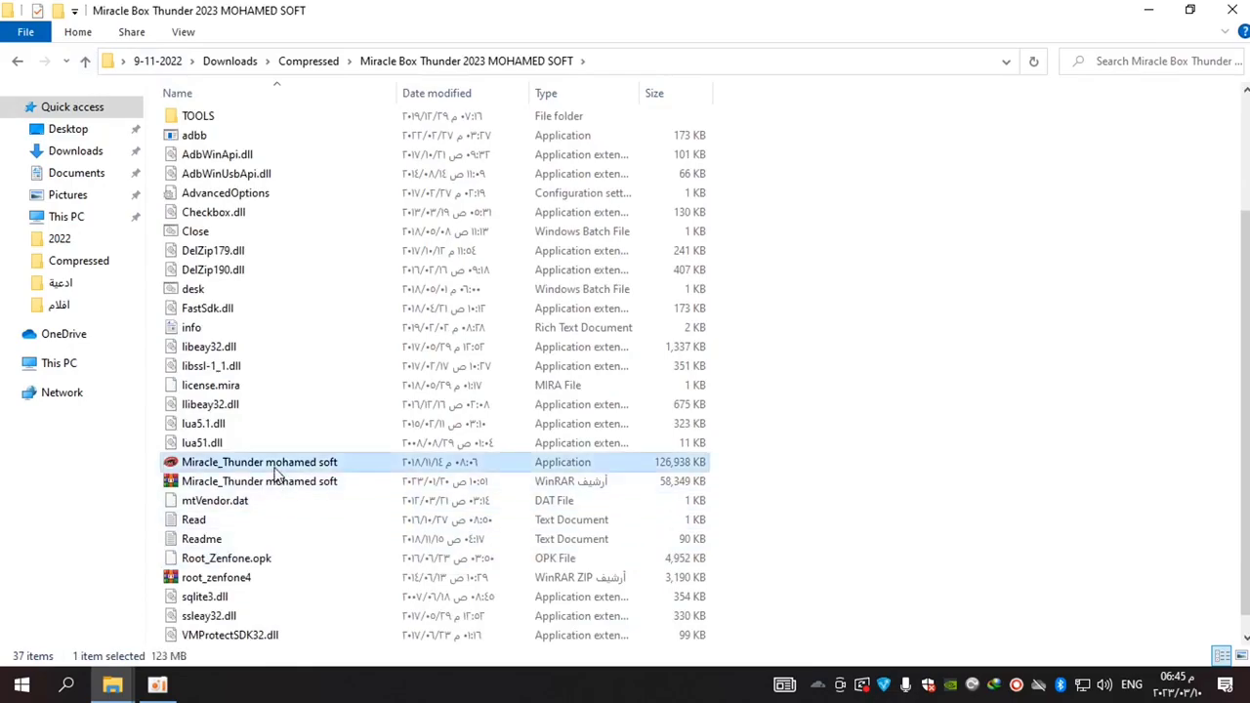
right_click(275, 465)
click(342, 204)
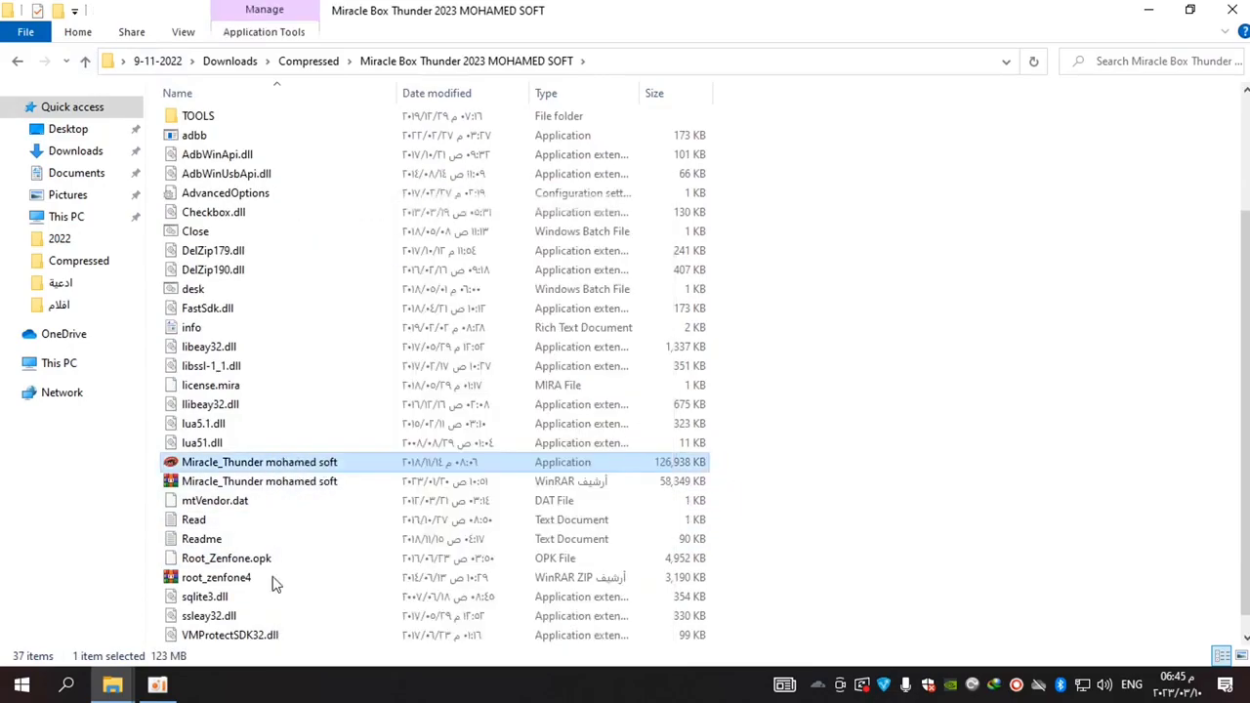
scroll(273, 583, up, 3)
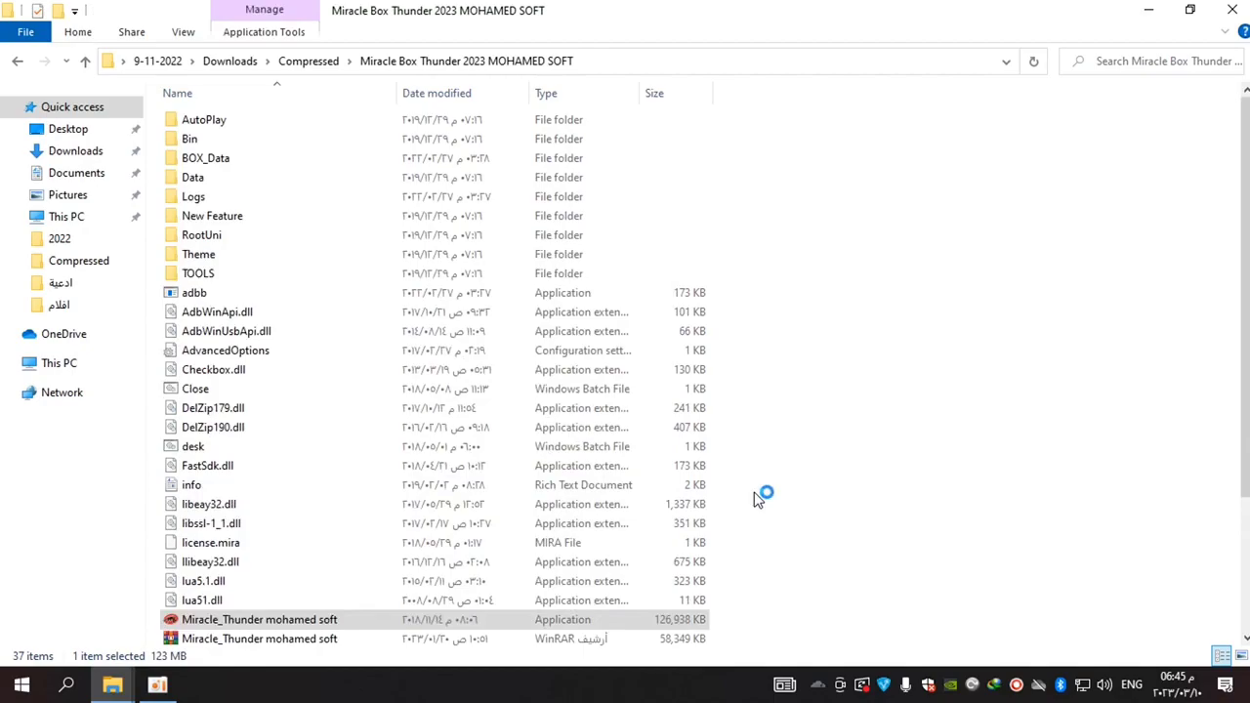
scroll(781, 503, down, 3)
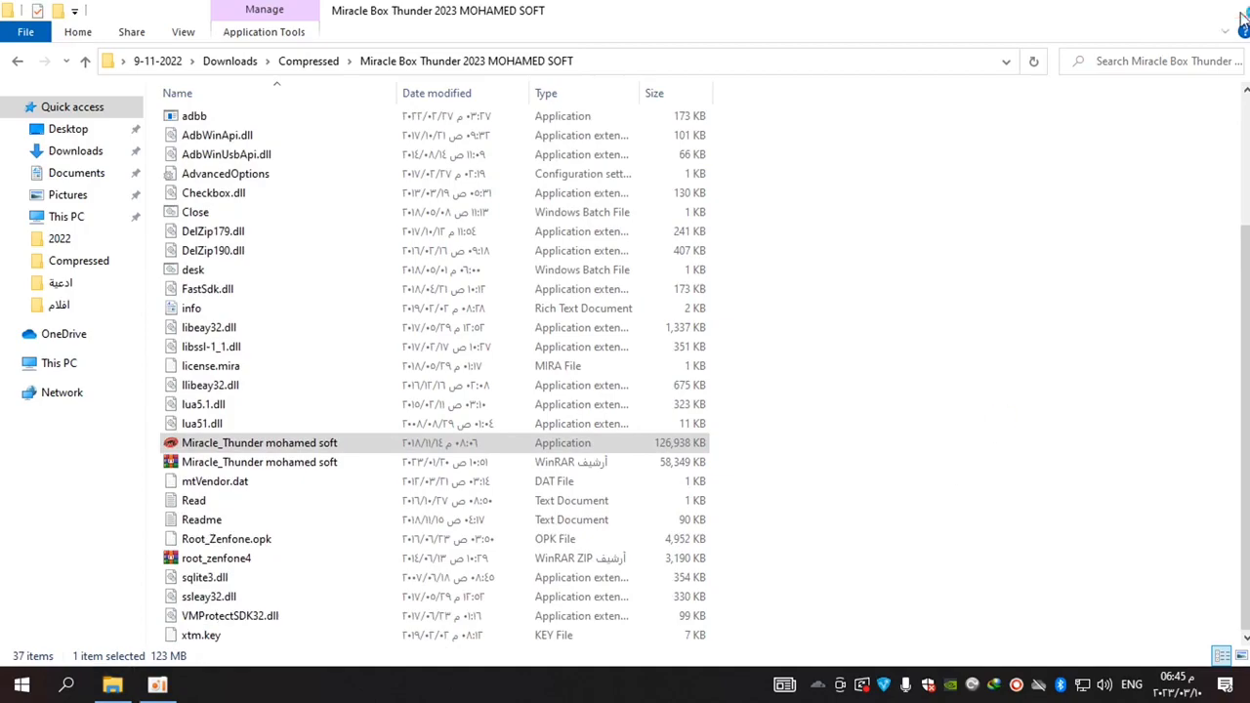
click(1237, 13)
Check the computer's system type in the This PC properties and close the Settings window.
right_click(29, 148)
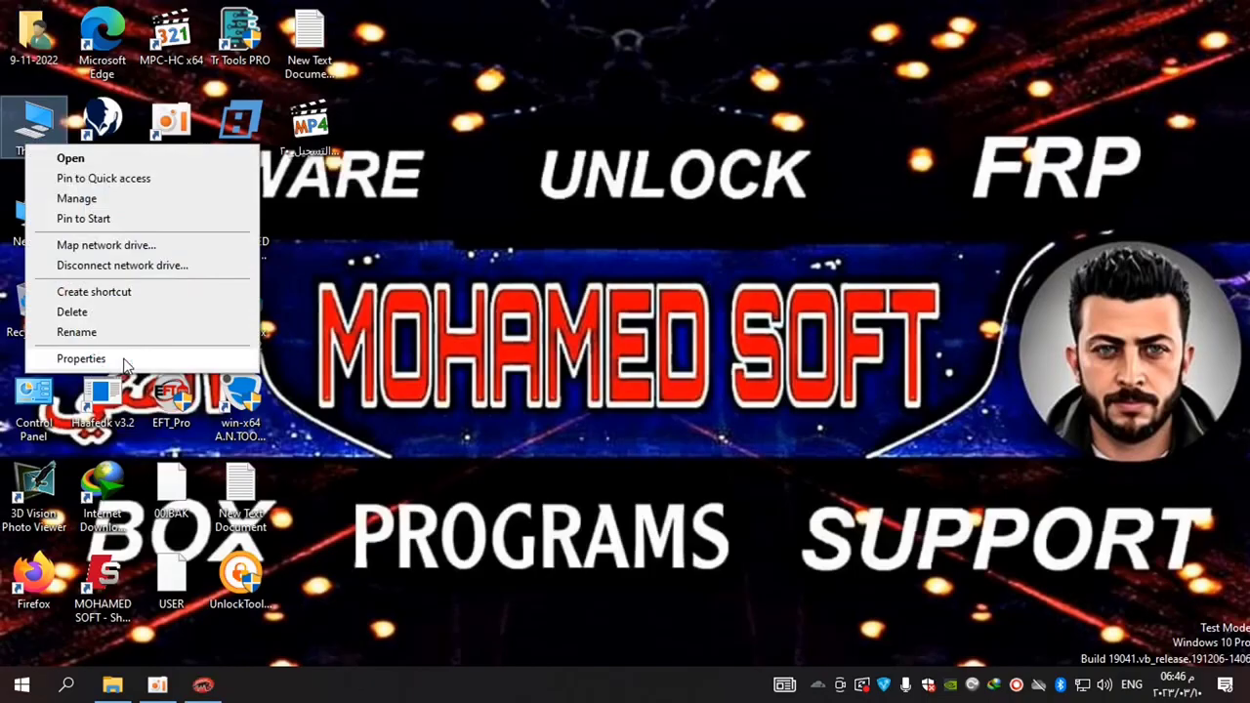
click(81, 358)
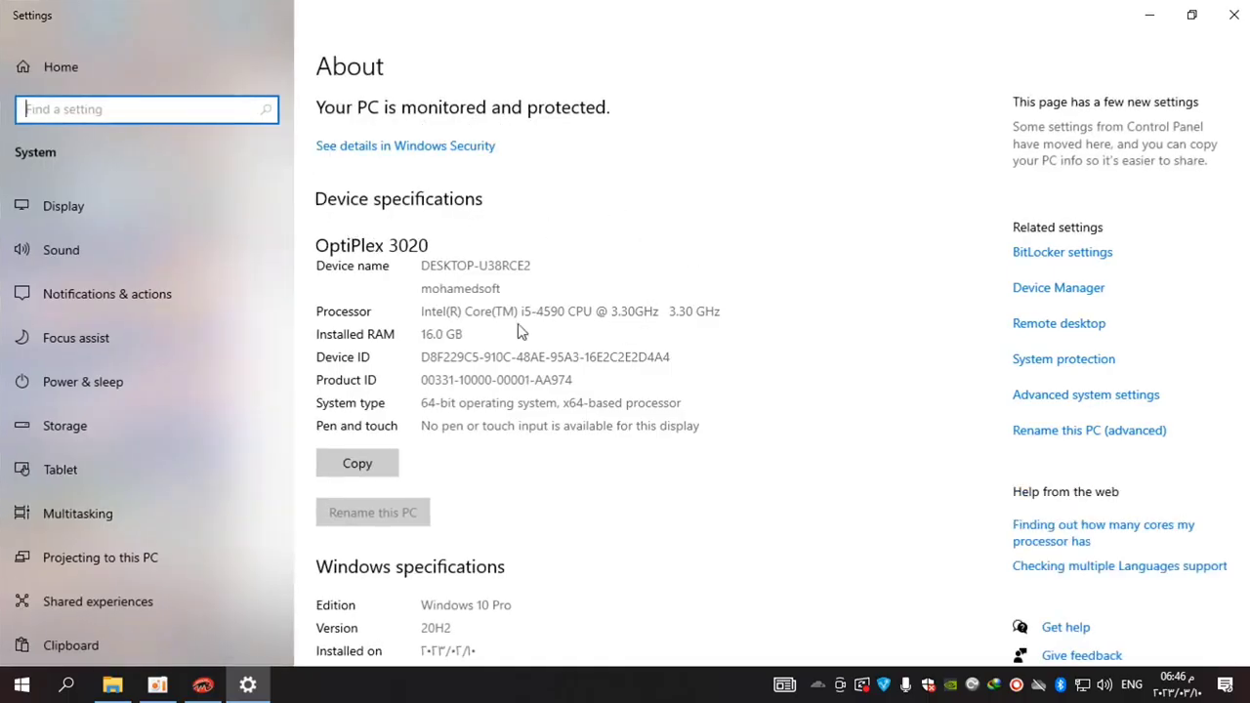
drag(442, 402, 421, 403)
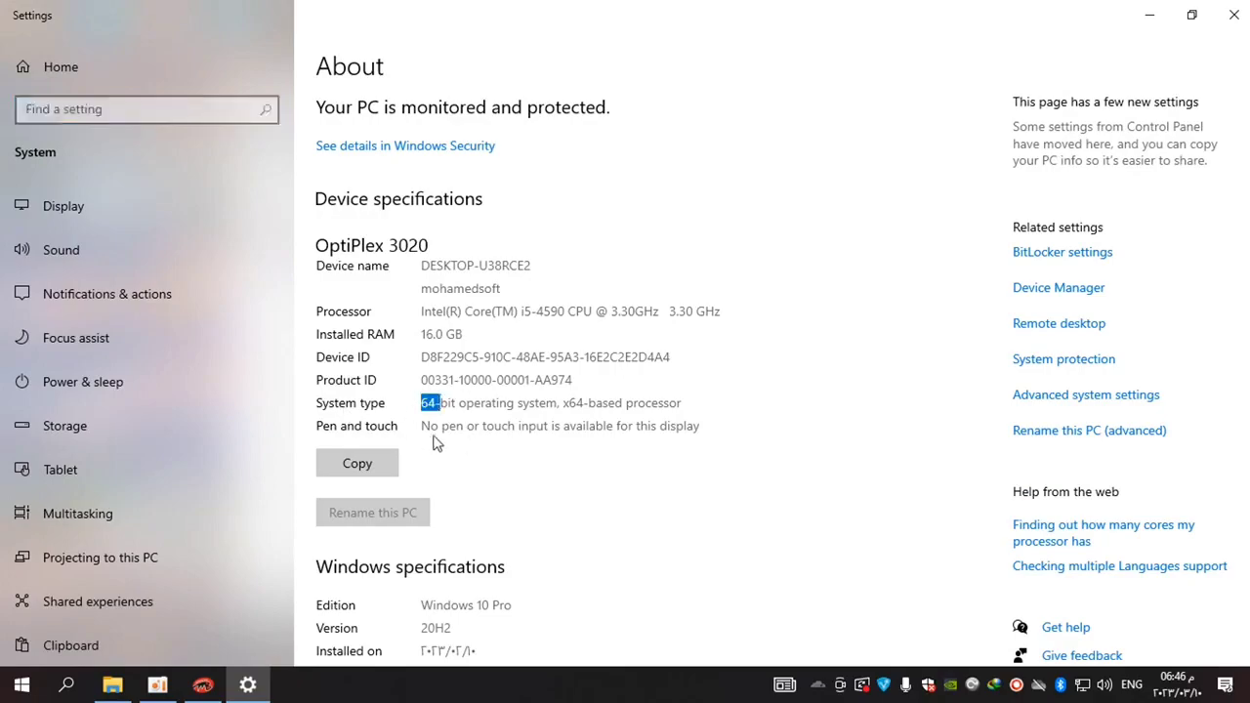
click(1233, 14)
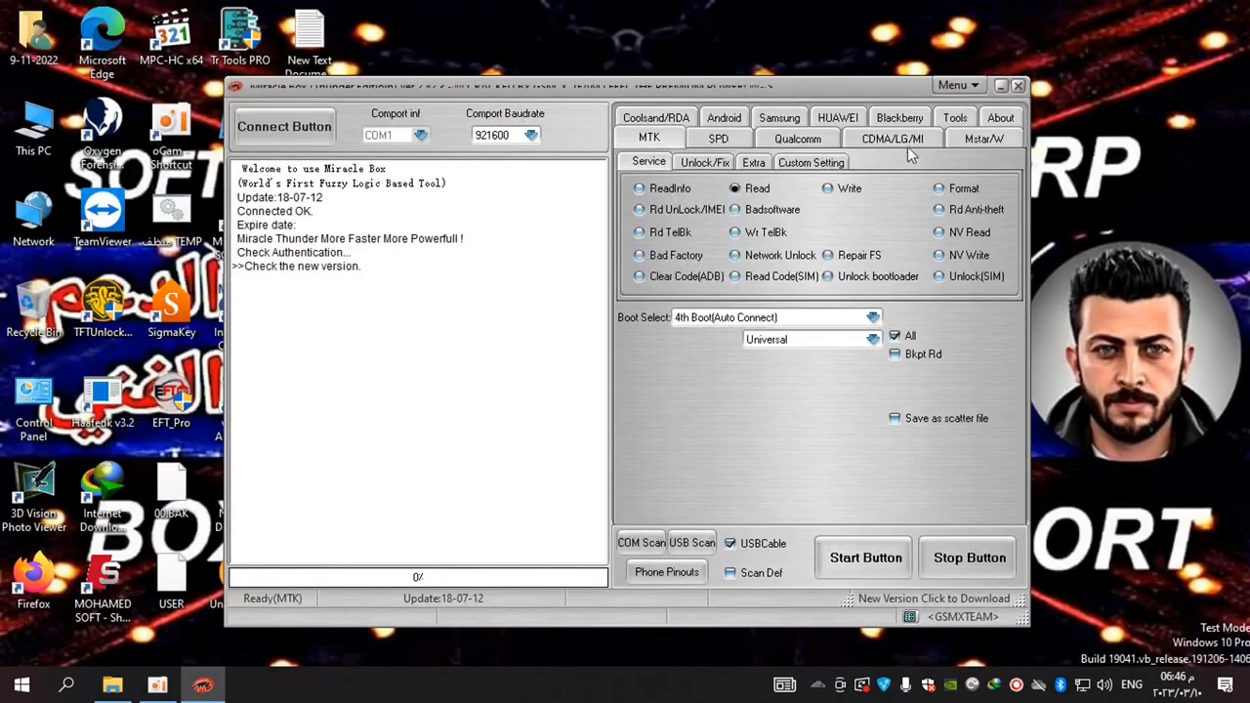
Switch Miracle Box to a dark theme from its Theme folder and reconnect the box.
click(947, 119)
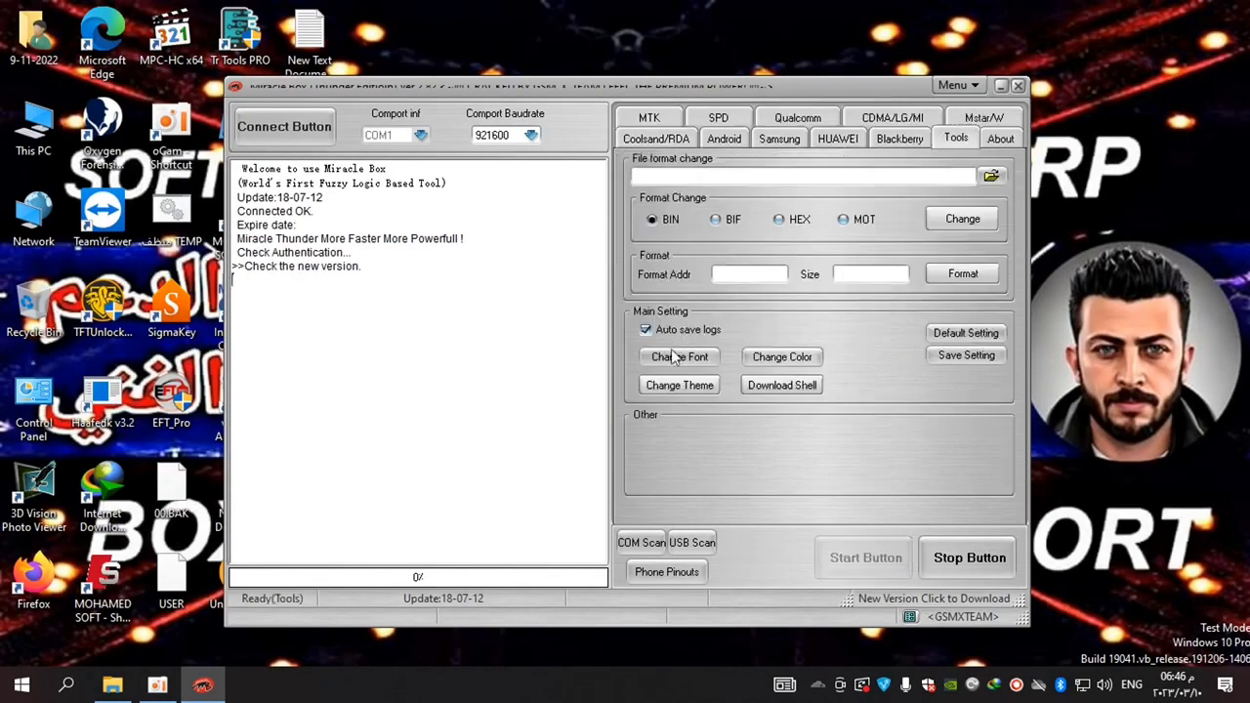
click(697, 388)
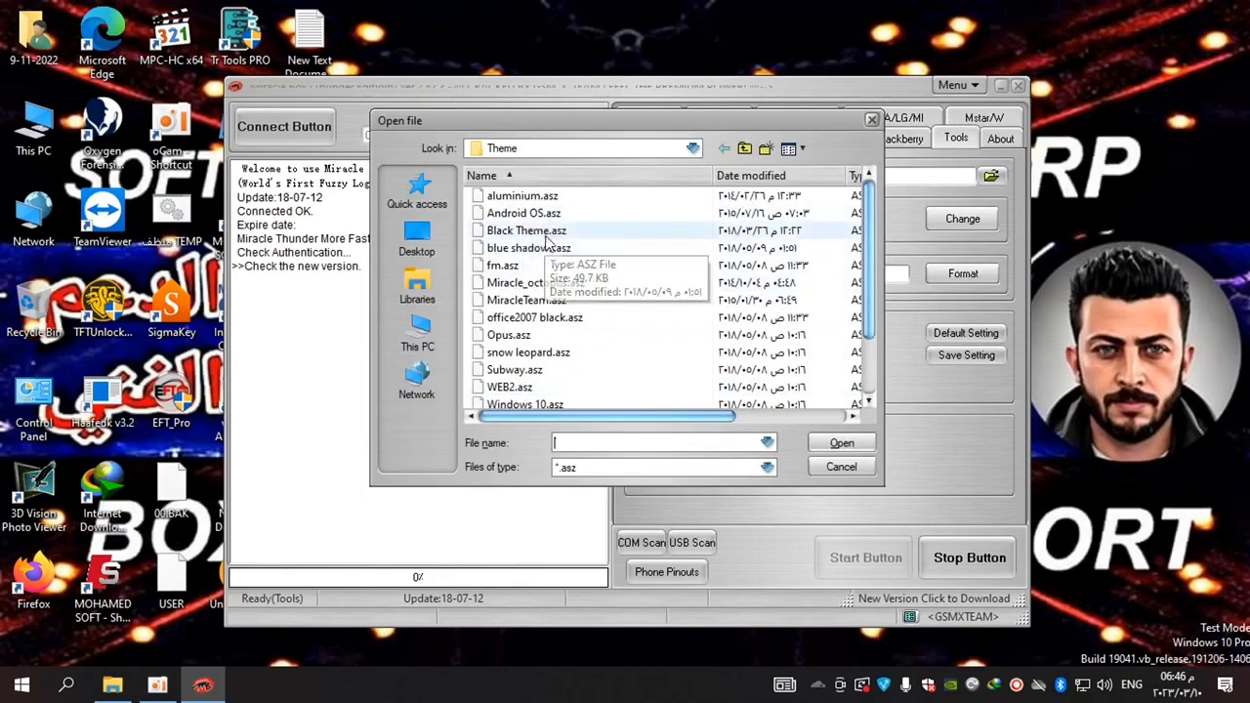
double_click(547, 246)
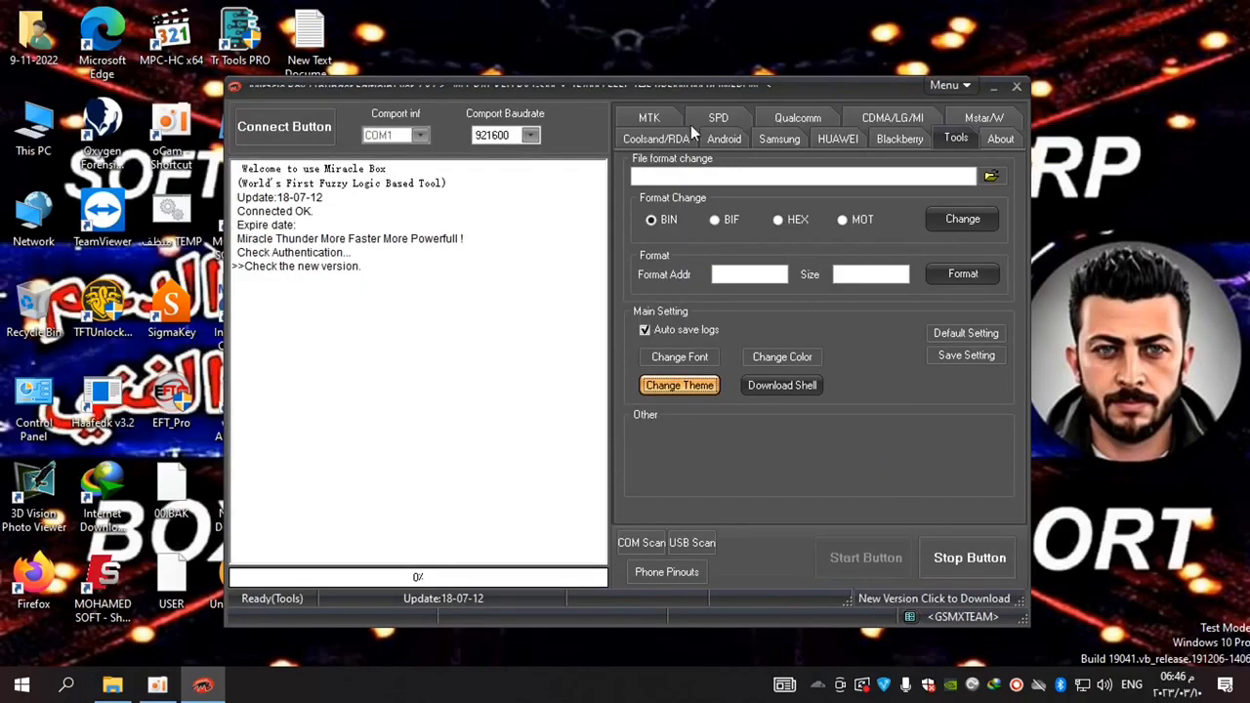
click(257, 135)
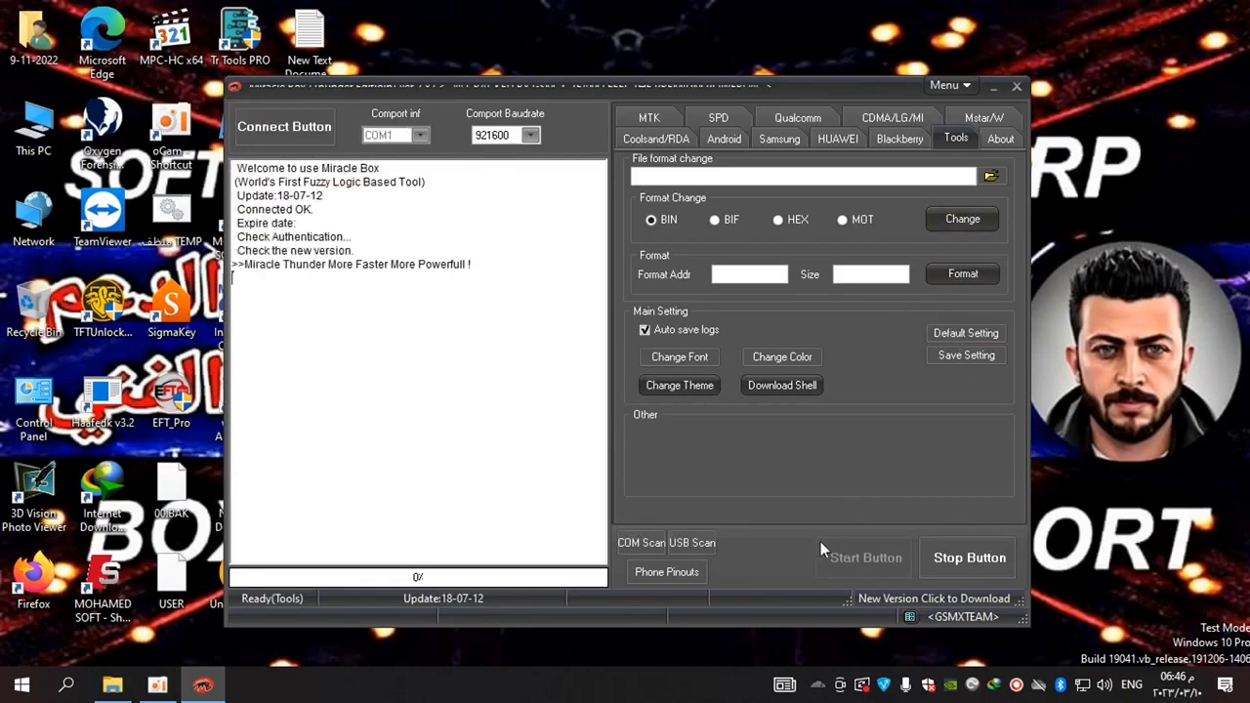
Look through the functions offered for MTK, Android and Samsung devices.
click(643, 122)
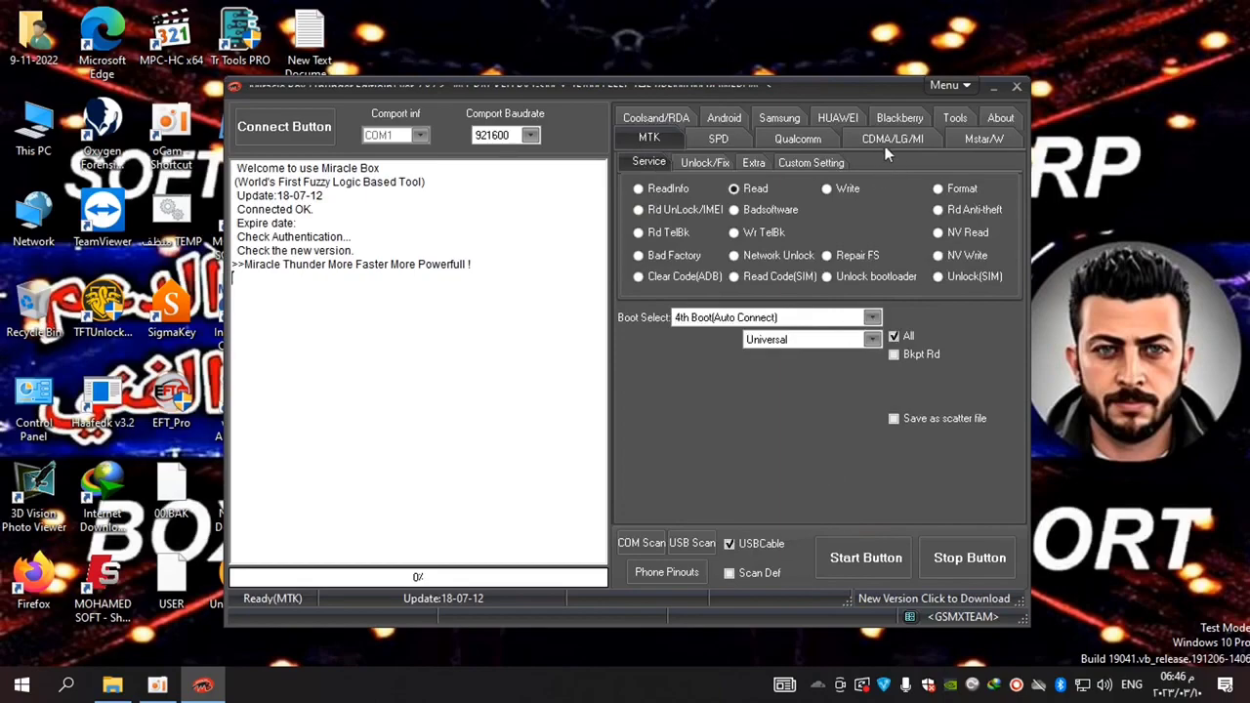
click(740, 118)
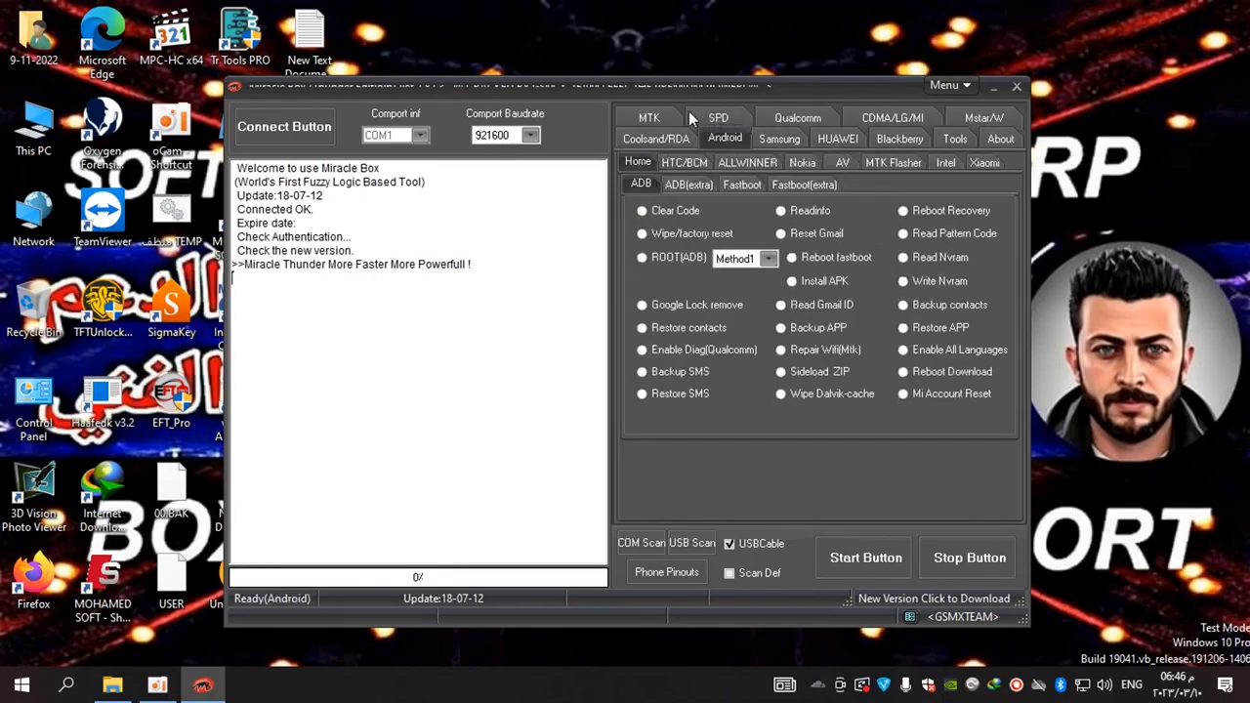
click(639, 121)
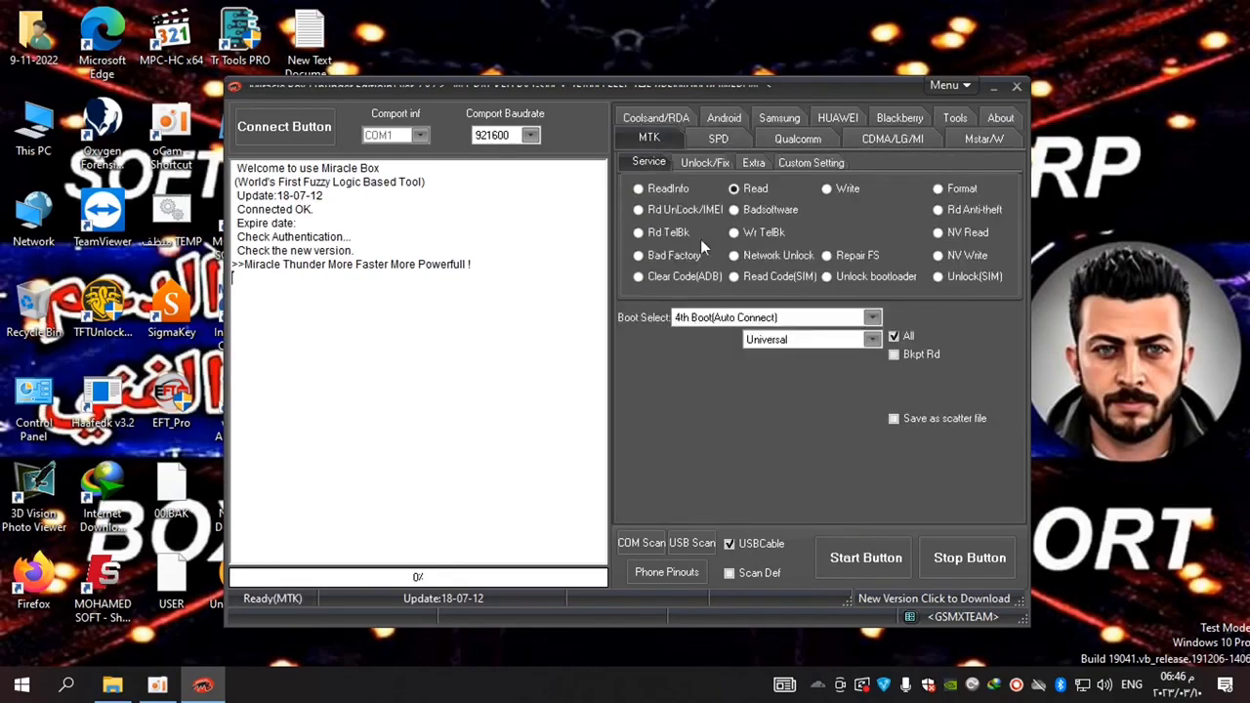
click(771, 120)
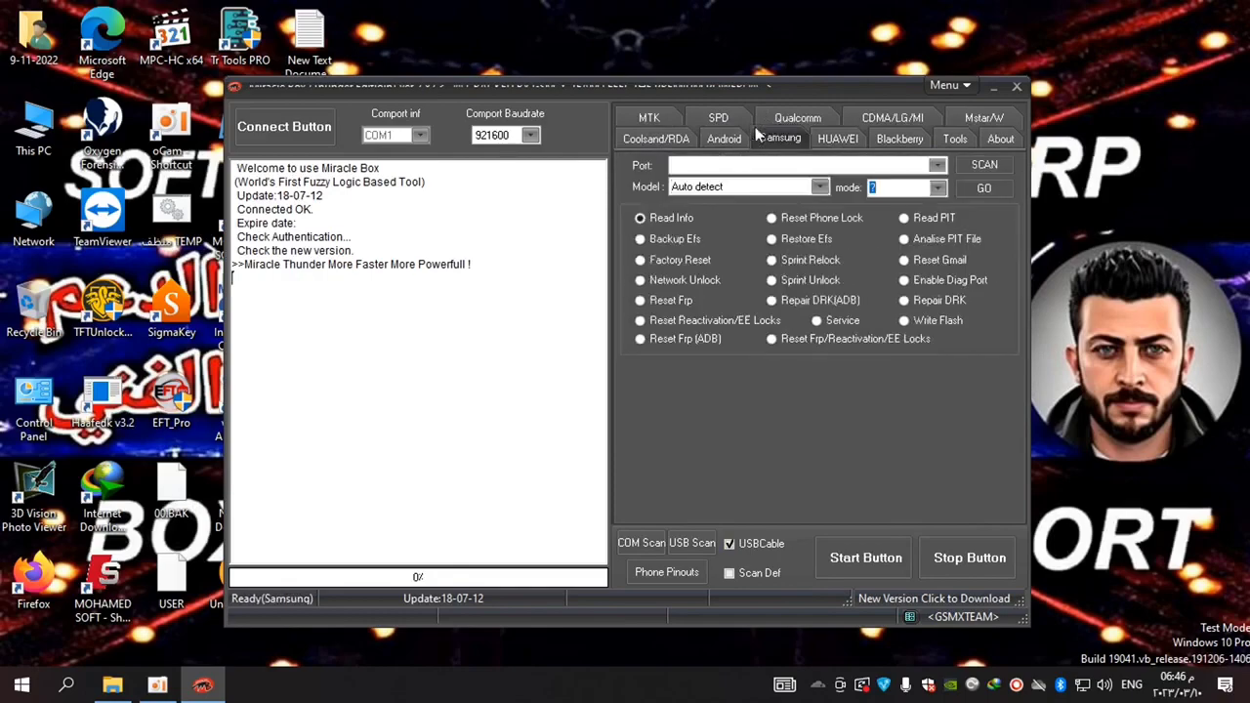
Start the ReadInfo operation of the MTK service functions and stop it while it waits for a USB port.
click(660, 115)
click(677, 186)
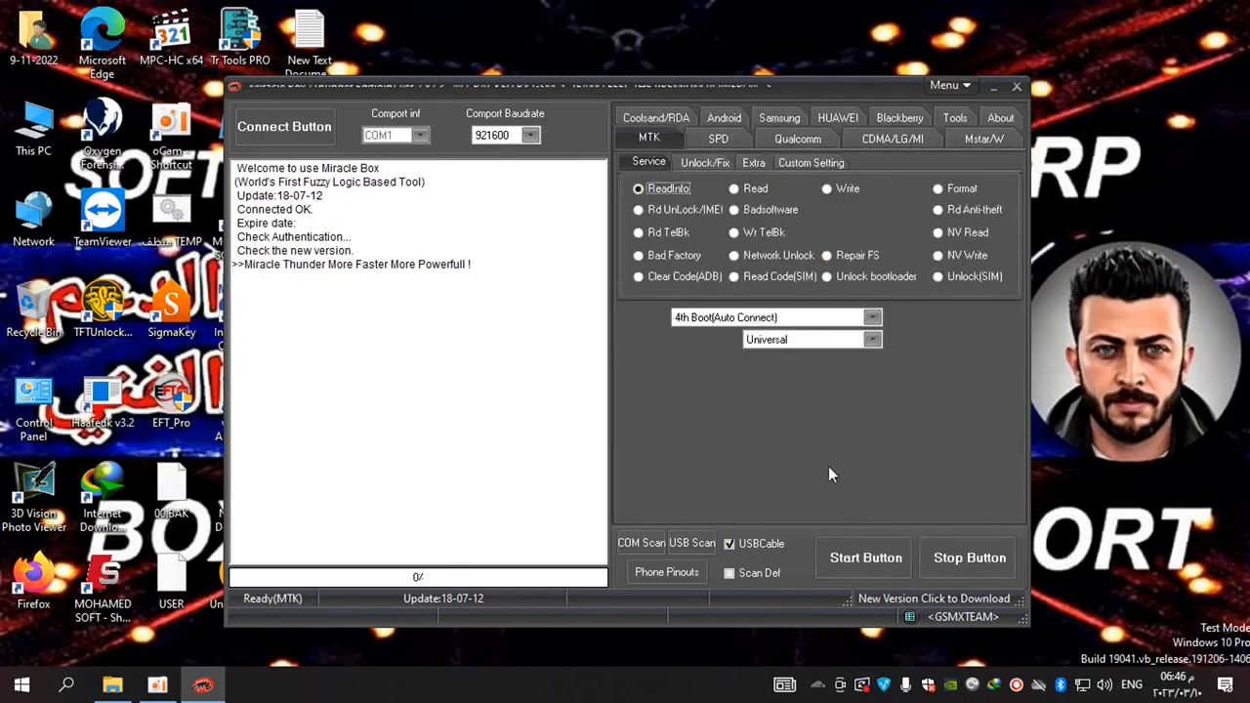
click(832, 552)
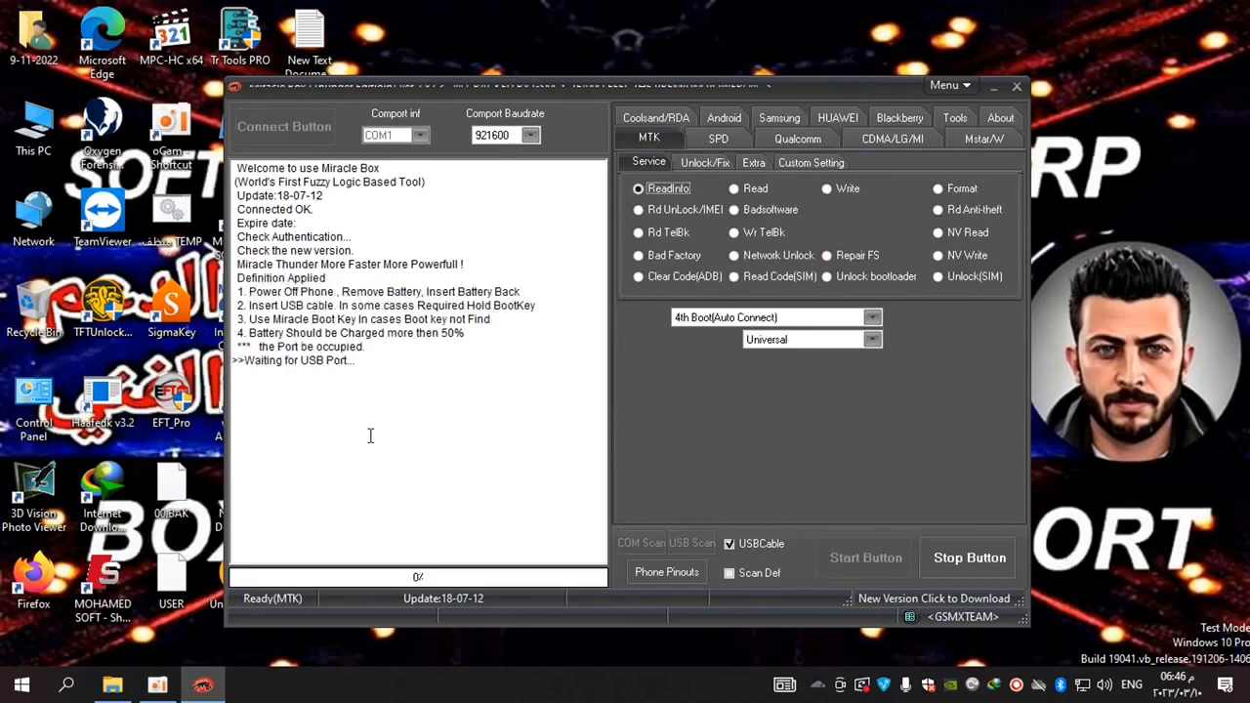
click(969, 559)
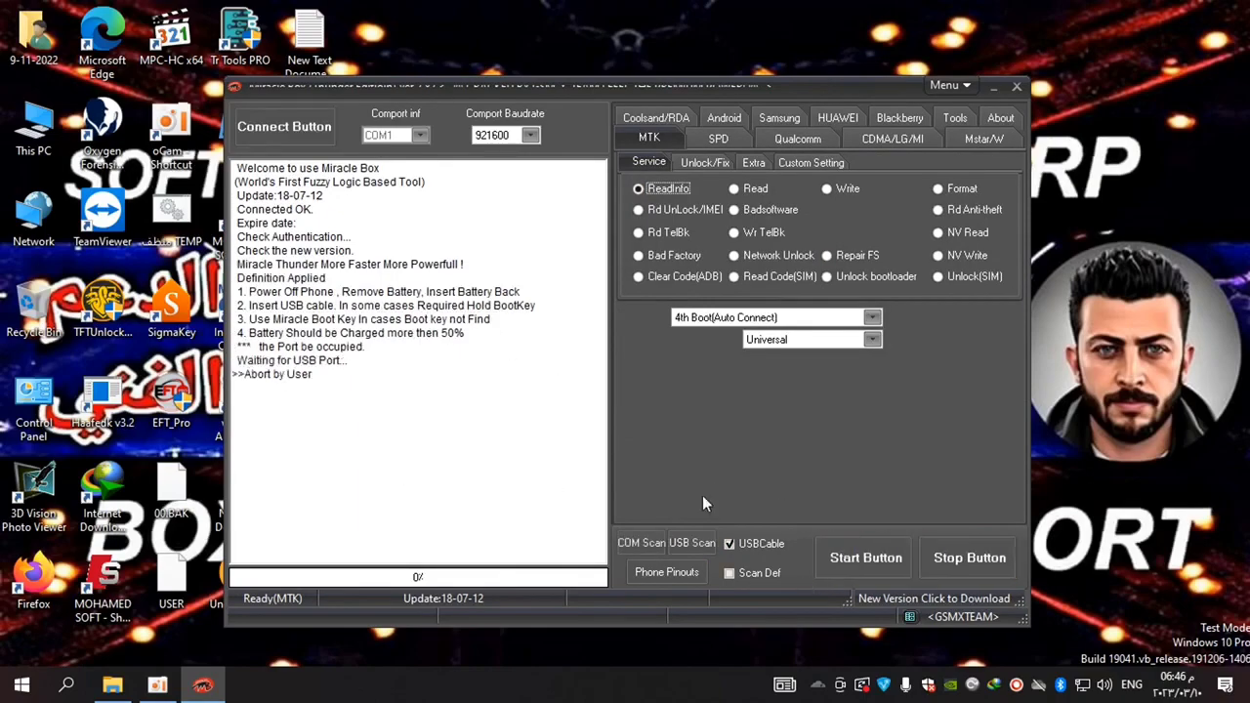
Close Miracle Box and bring up Task Manager in its detailed view.
click(1016, 86)
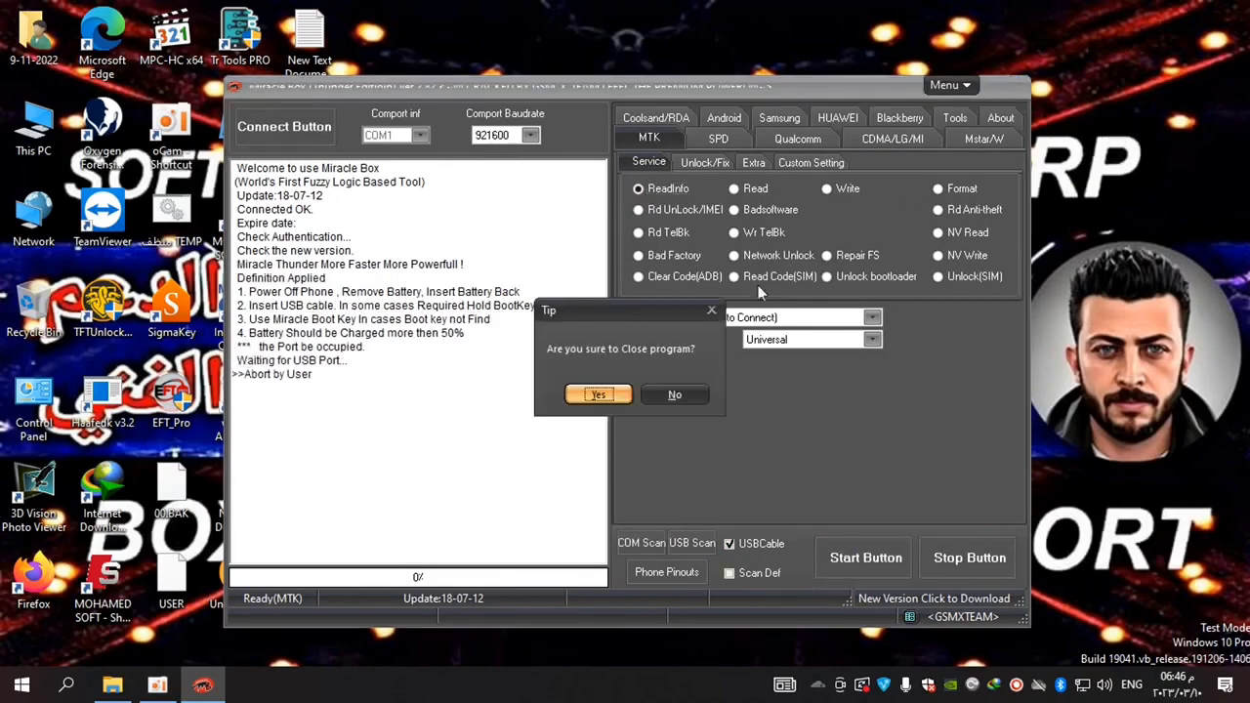
click(597, 394)
right_click(578, 688)
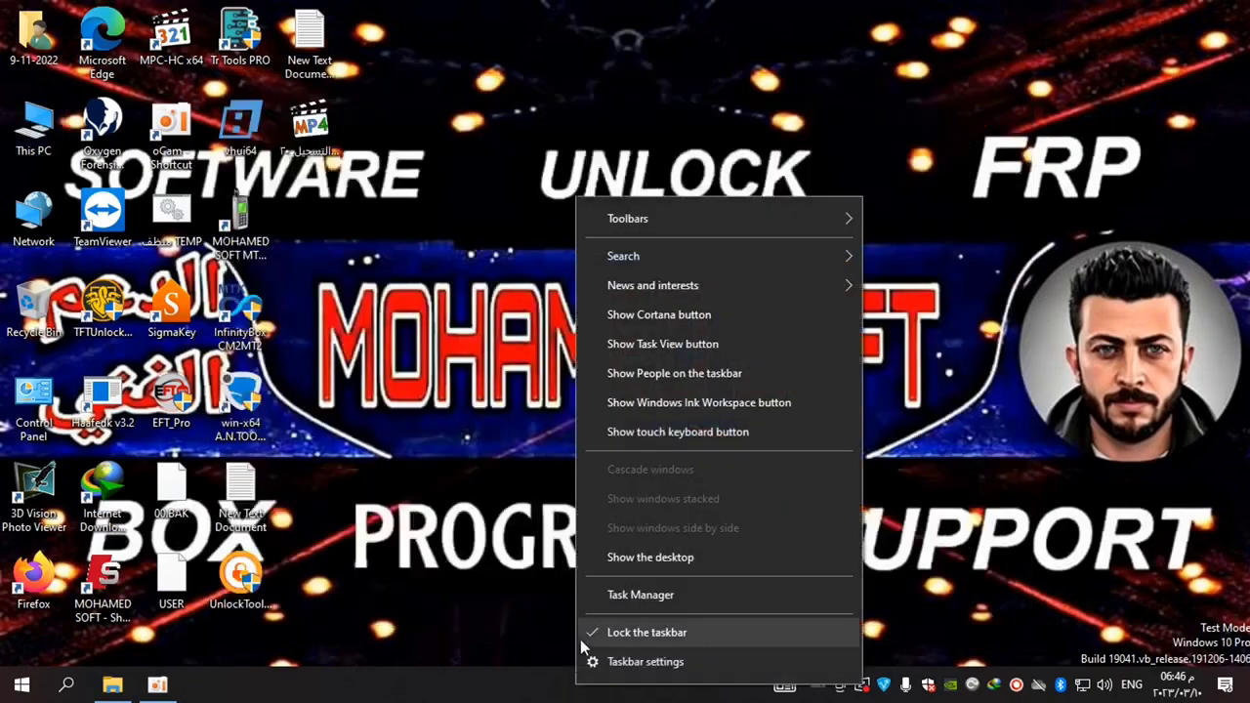
click(609, 595)
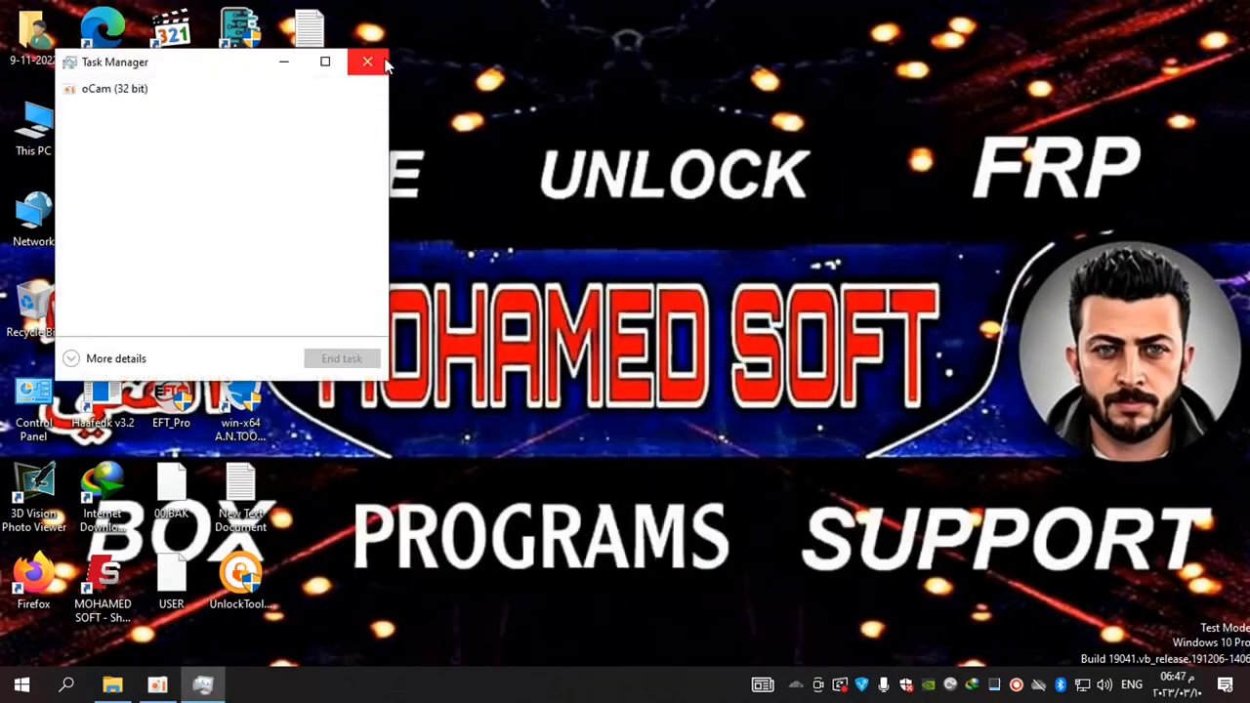
click(369, 60)
right_click(611, 683)
click(625, 596)
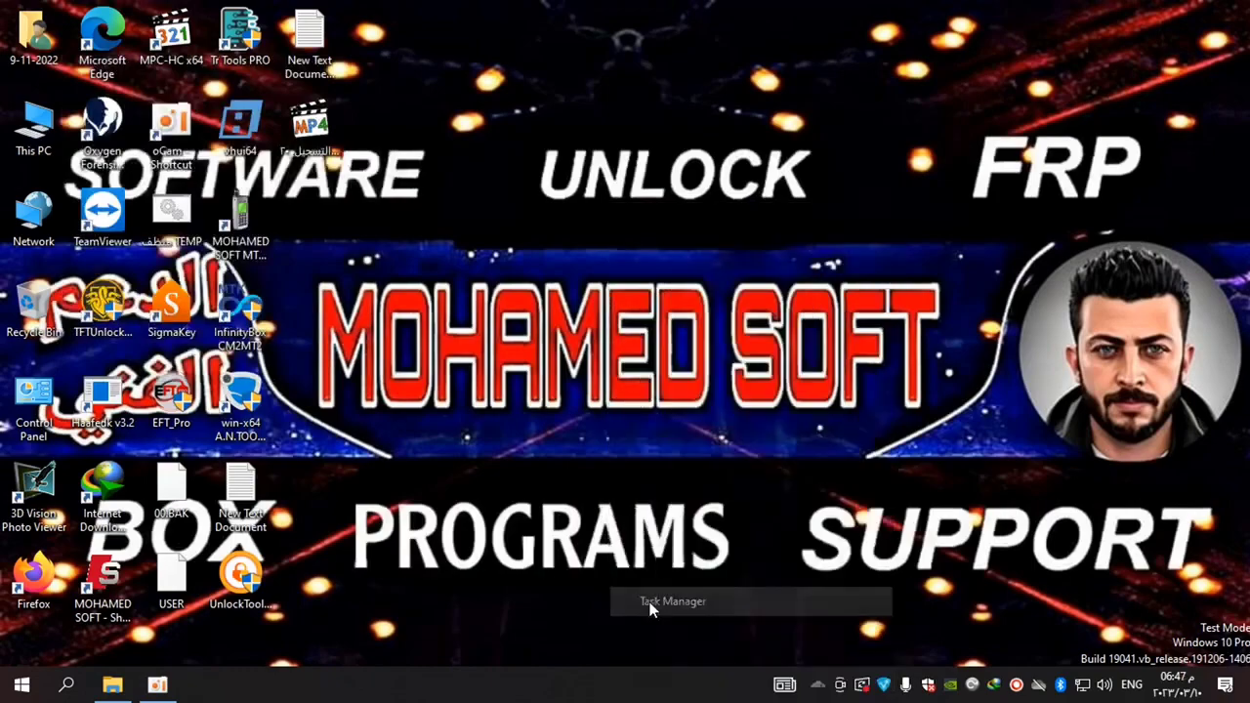
click(120, 360)
drag(270, 61, 592, 57)
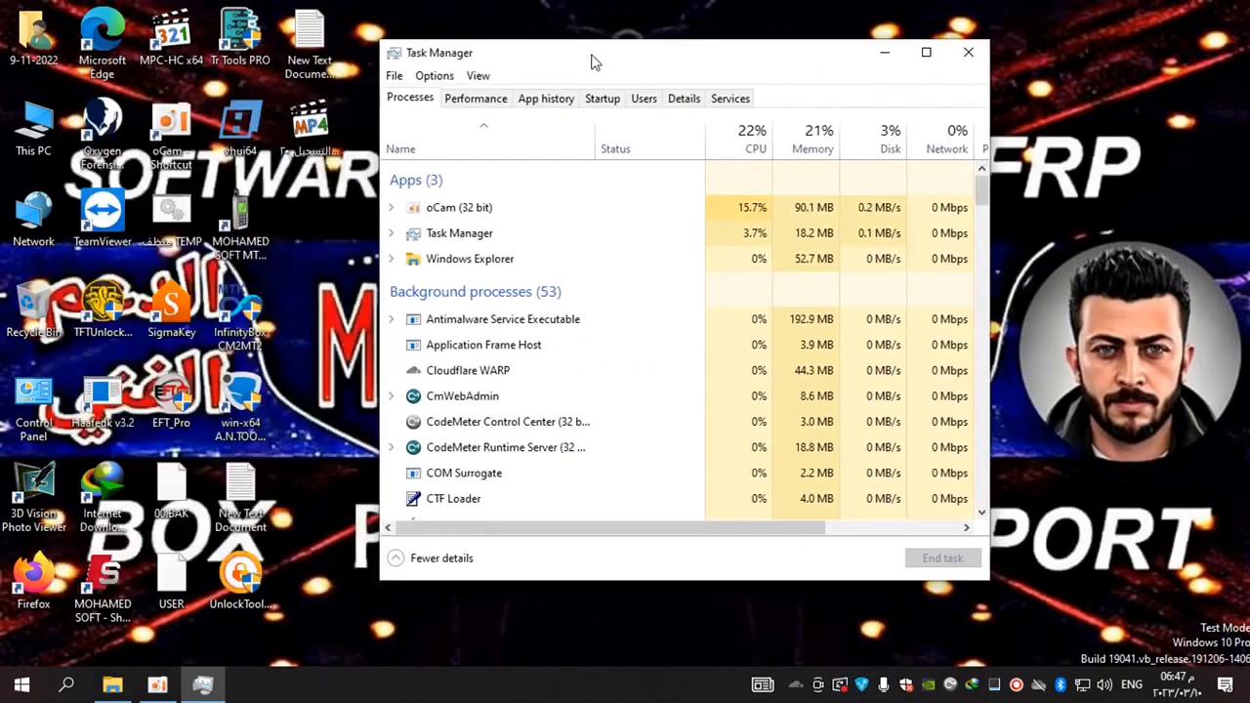
Look through Task Manager's background processes and the options for MoUSO Core Worker Process, and close Task Manager.
scroll(552, 332, down, 5)
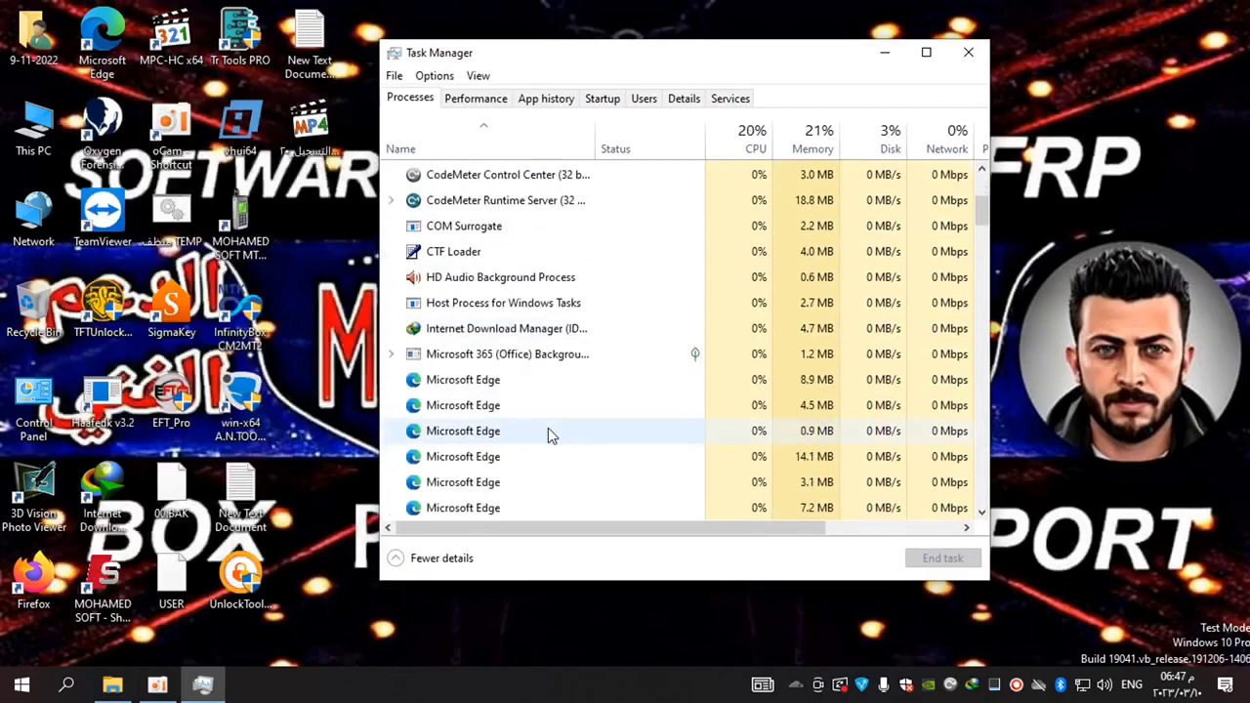
scroll(546, 435, down, 8)
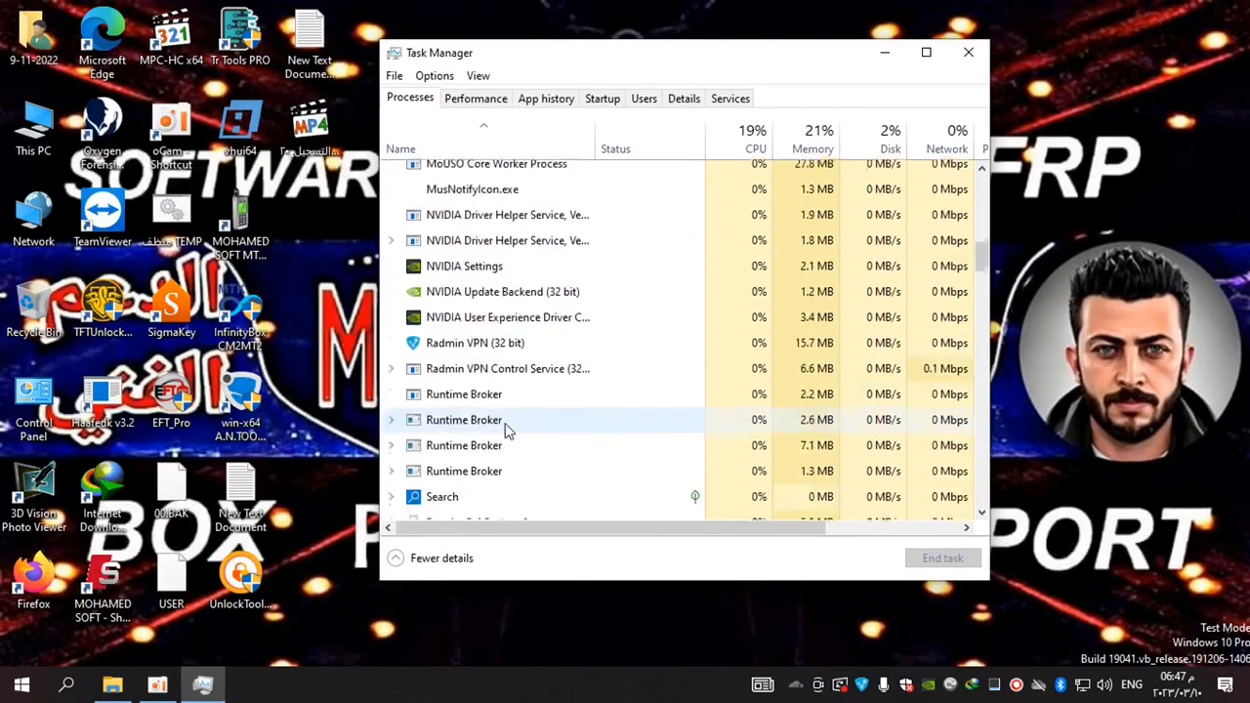
scroll(507, 427, down, 4)
scroll(502, 335, up, 5)
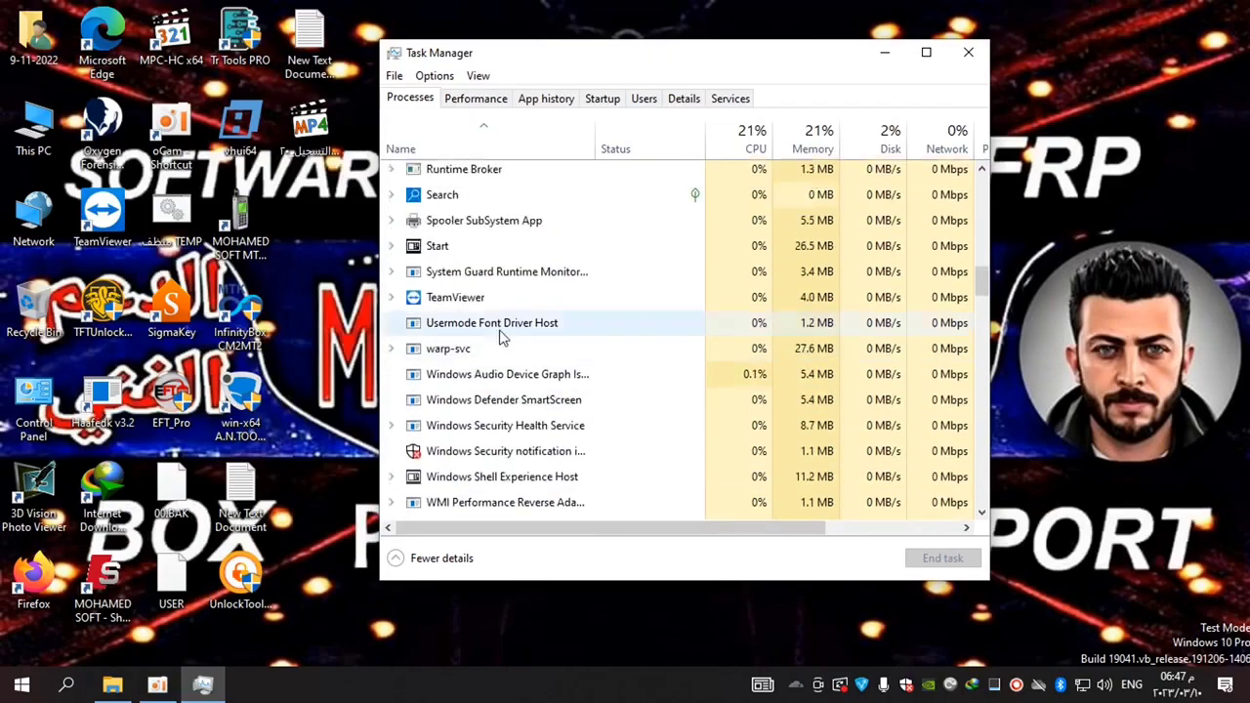
scroll(476, 271, up, 2)
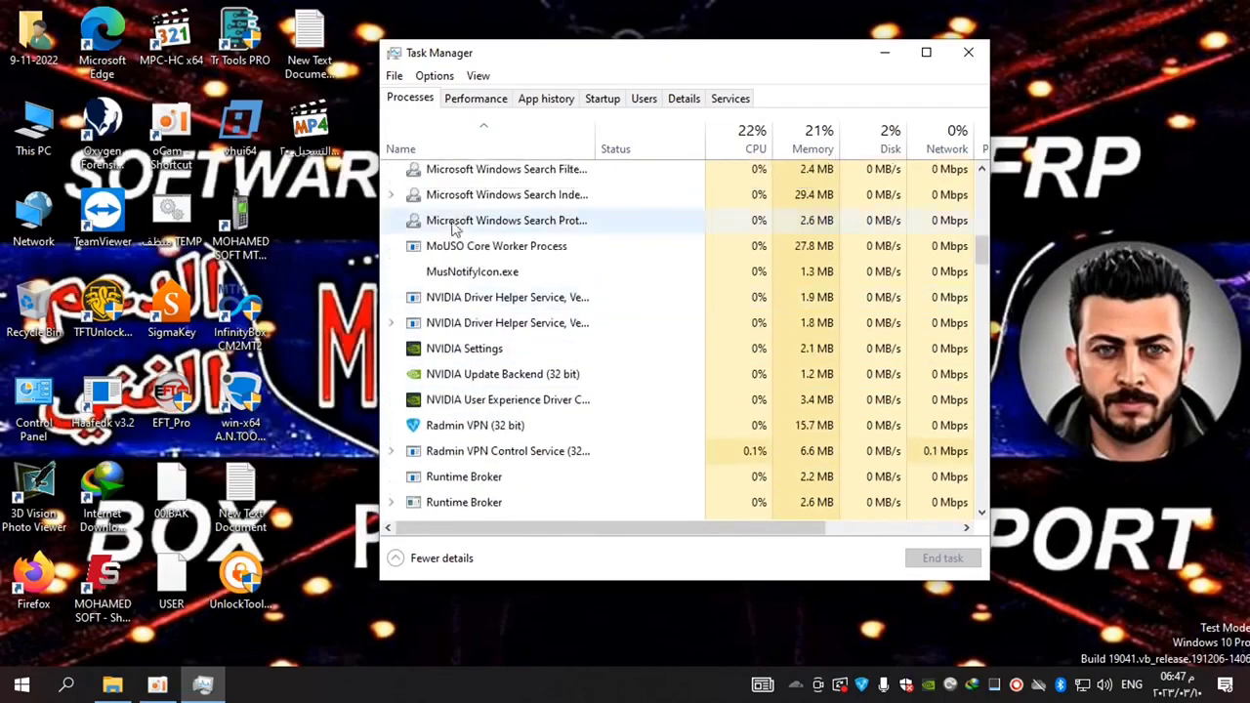
right_click(495, 254)
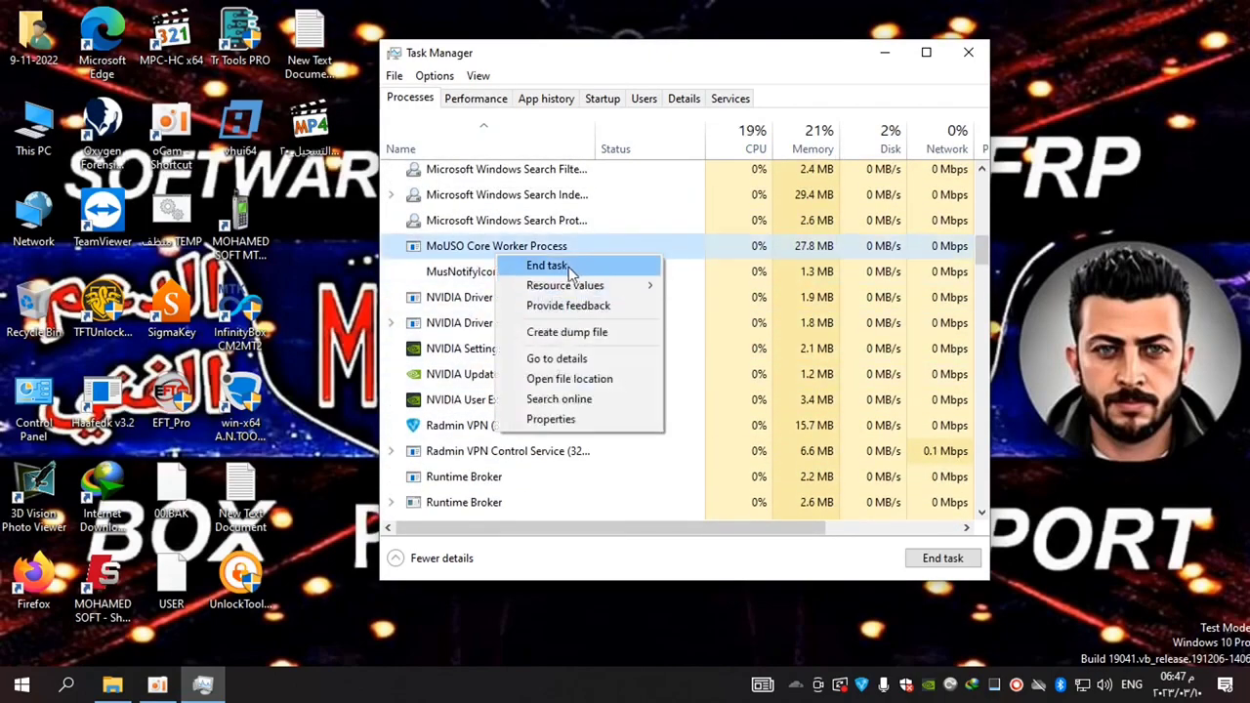
click(971, 54)
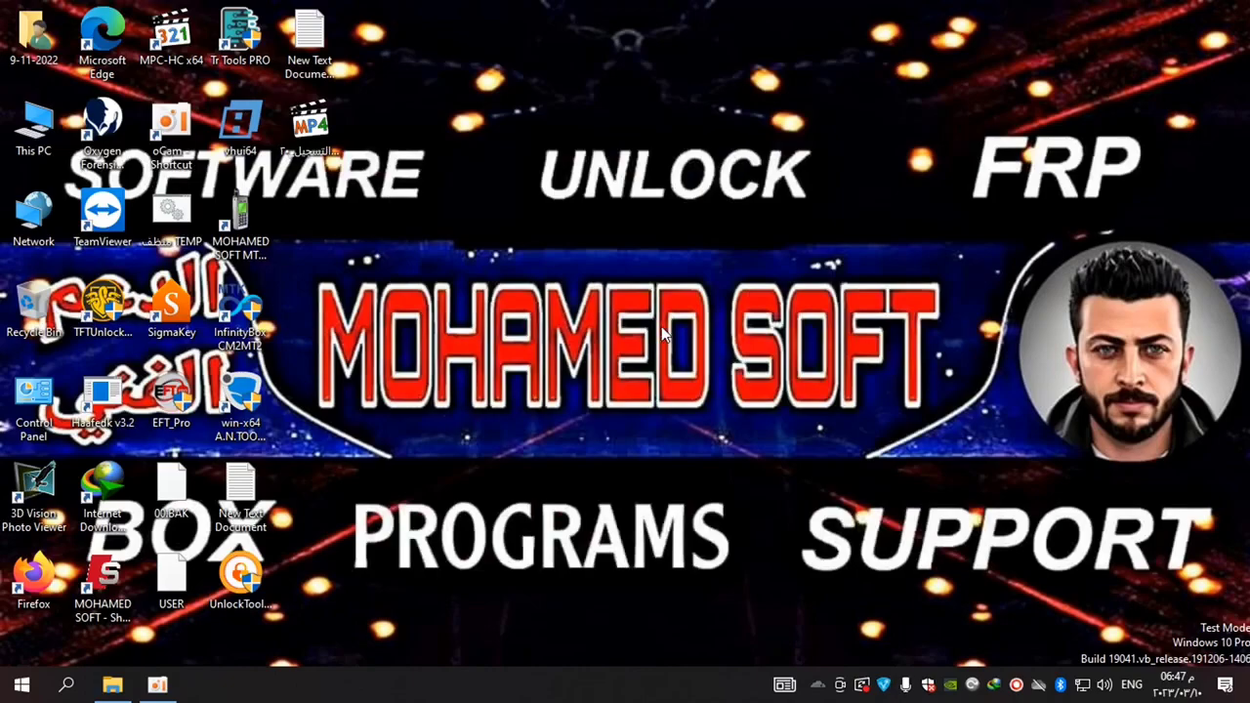
Open the Handle configuration file from the BOX_Data folder of Miracle Box Thunder 2023 MOHAMED SOFT in Downloads\Compressed.
double_click(33, 35)
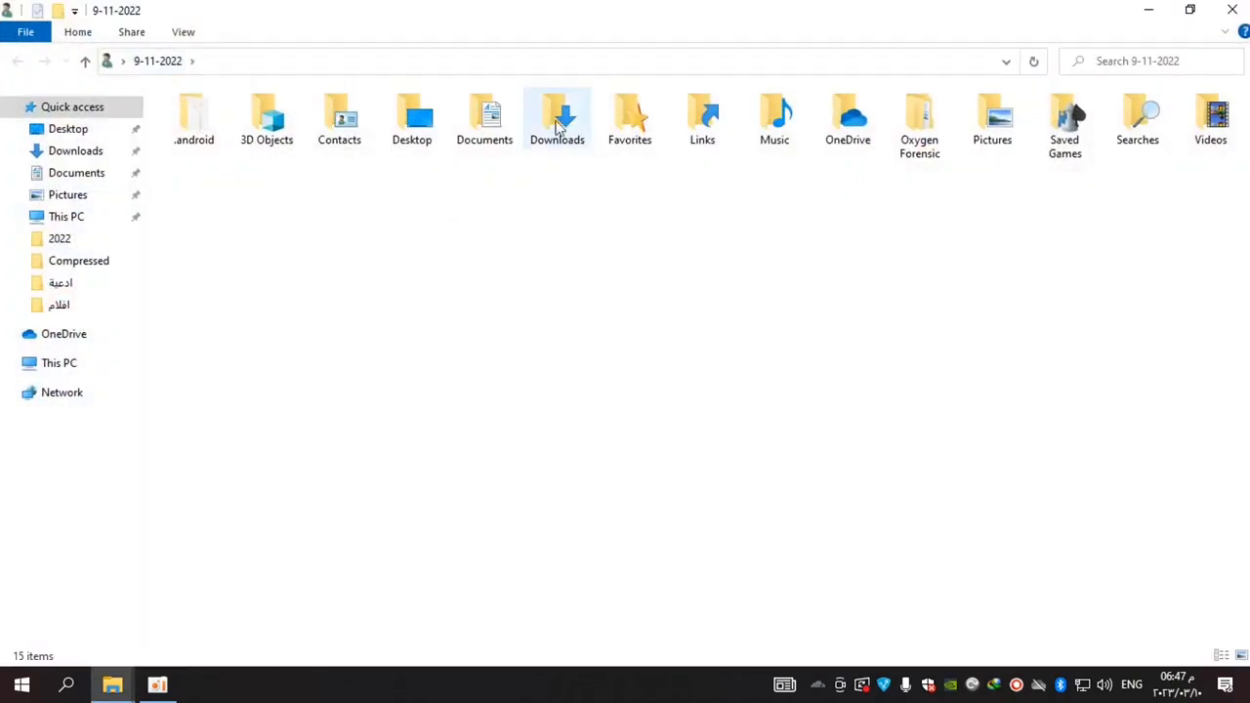
double_click(558, 125)
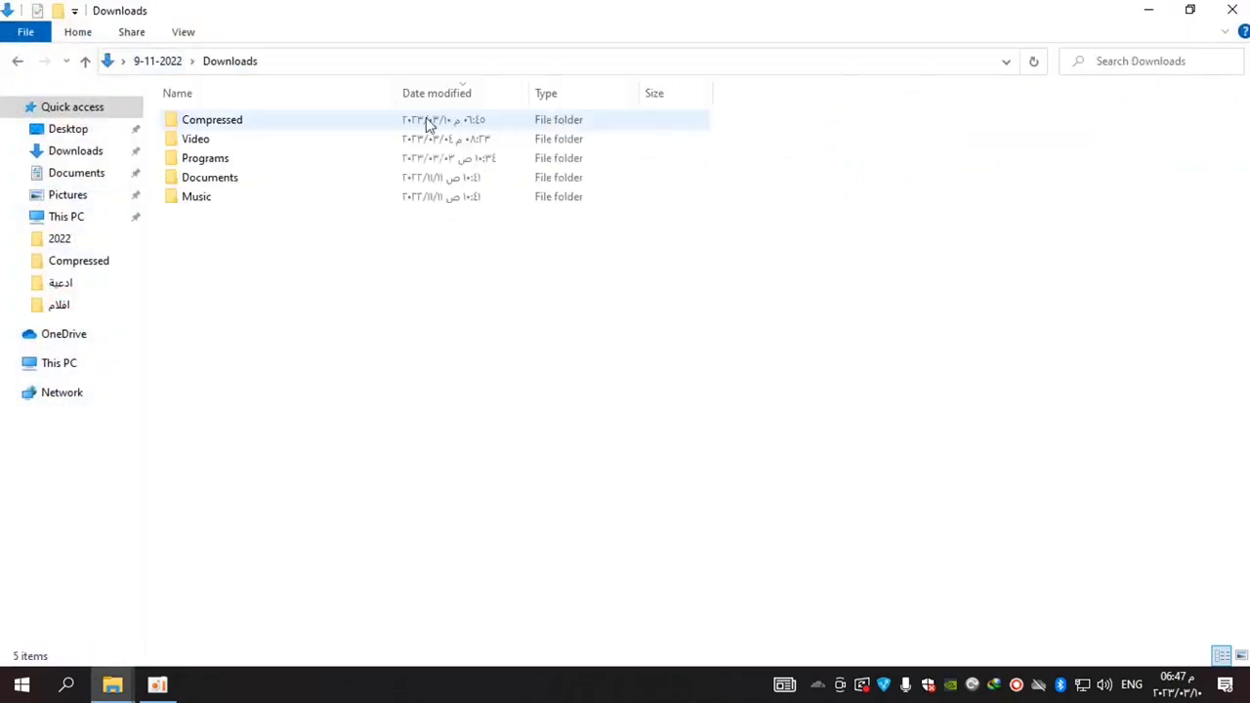
double_click(260, 121)
double_click(243, 125)
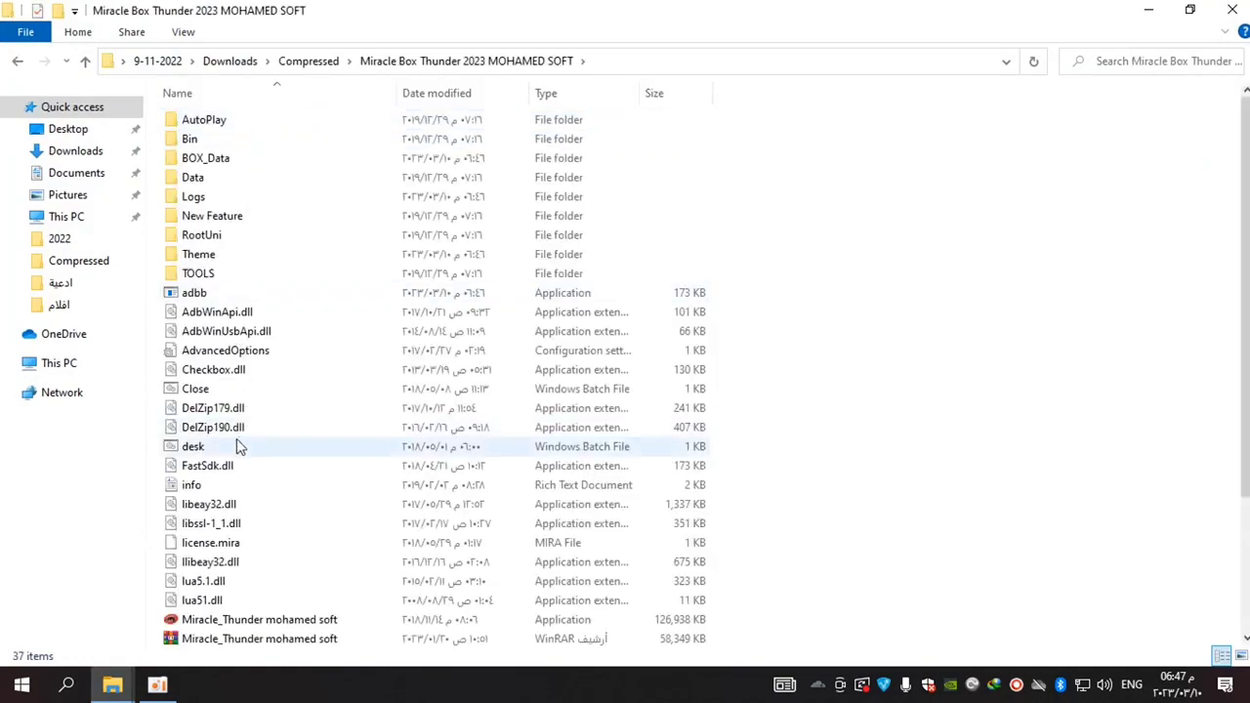
double_click(232, 162)
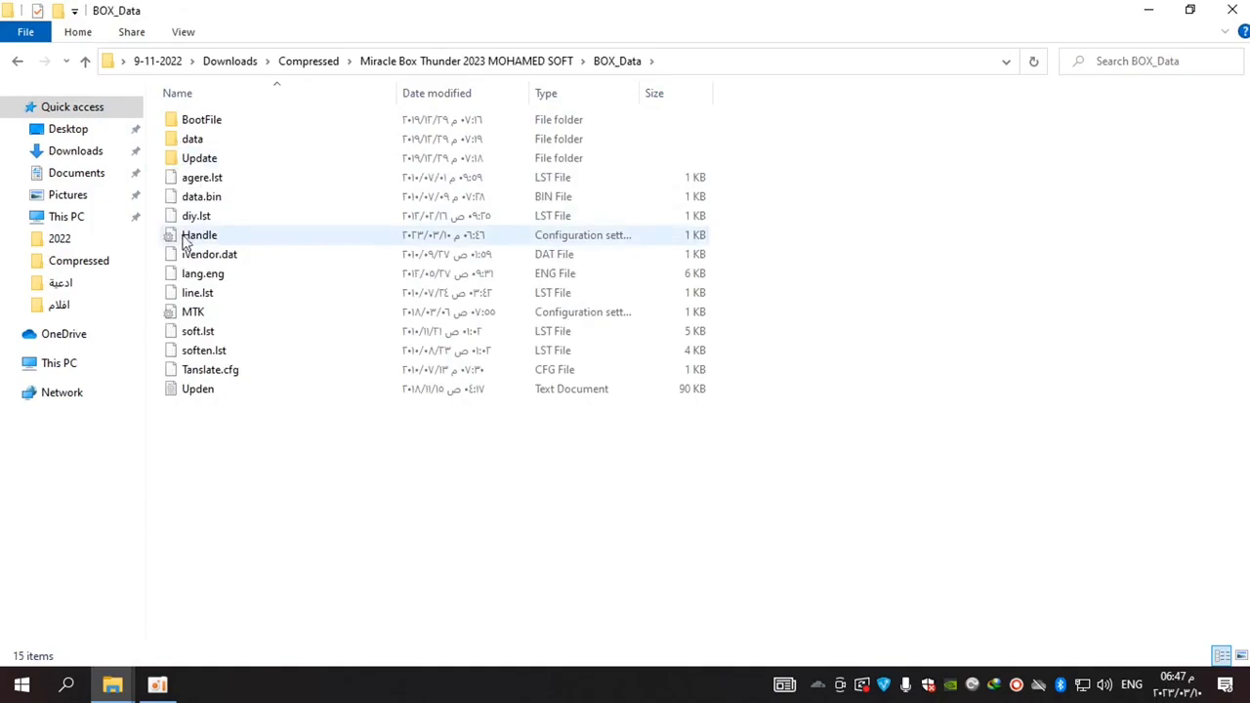
double_click(223, 239)
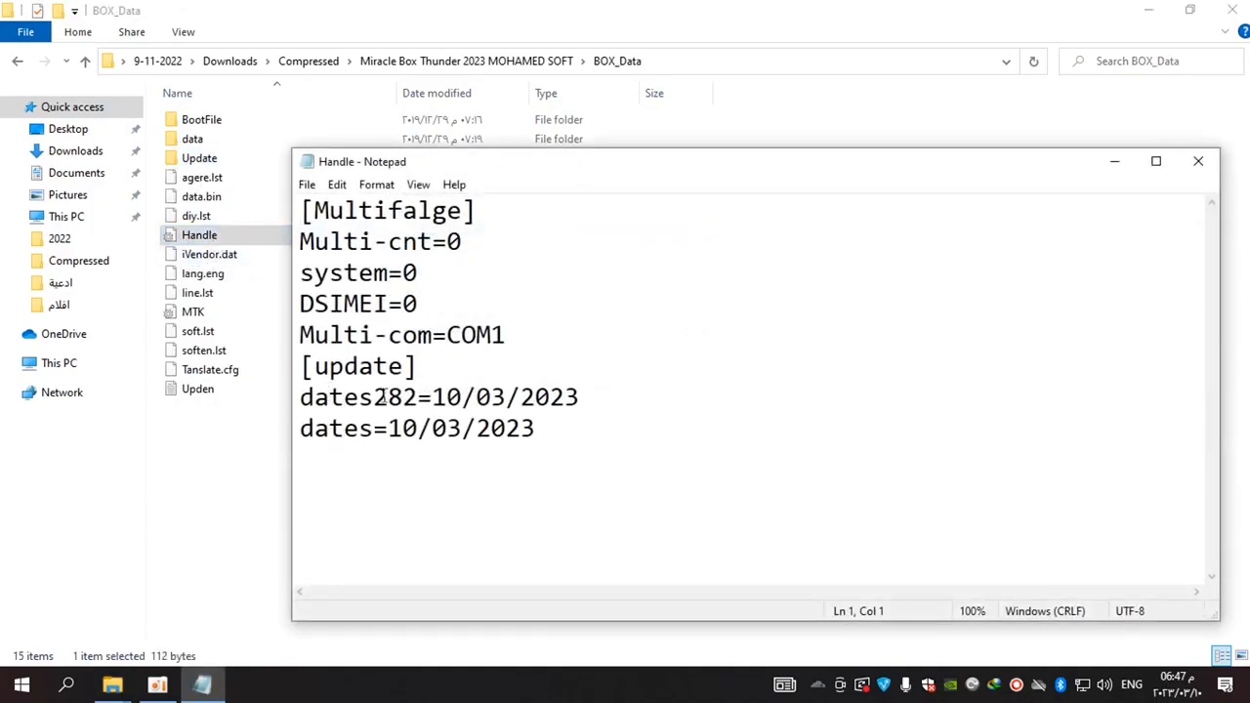
Compare the two update dates in the Handle file with the computer's current date and close the file.
mouse_move(1172, 694)
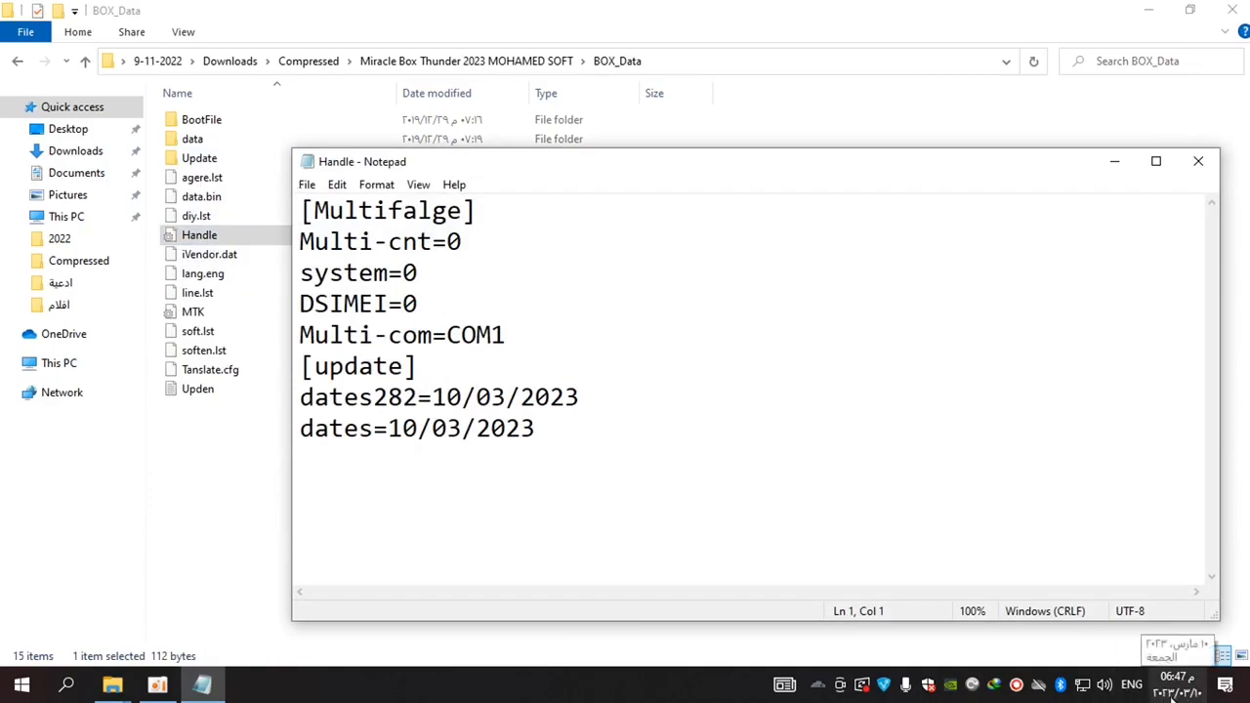
drag(571, 390, 433, 396)
drag(599, 432, 402, 430)
click(564, 479)
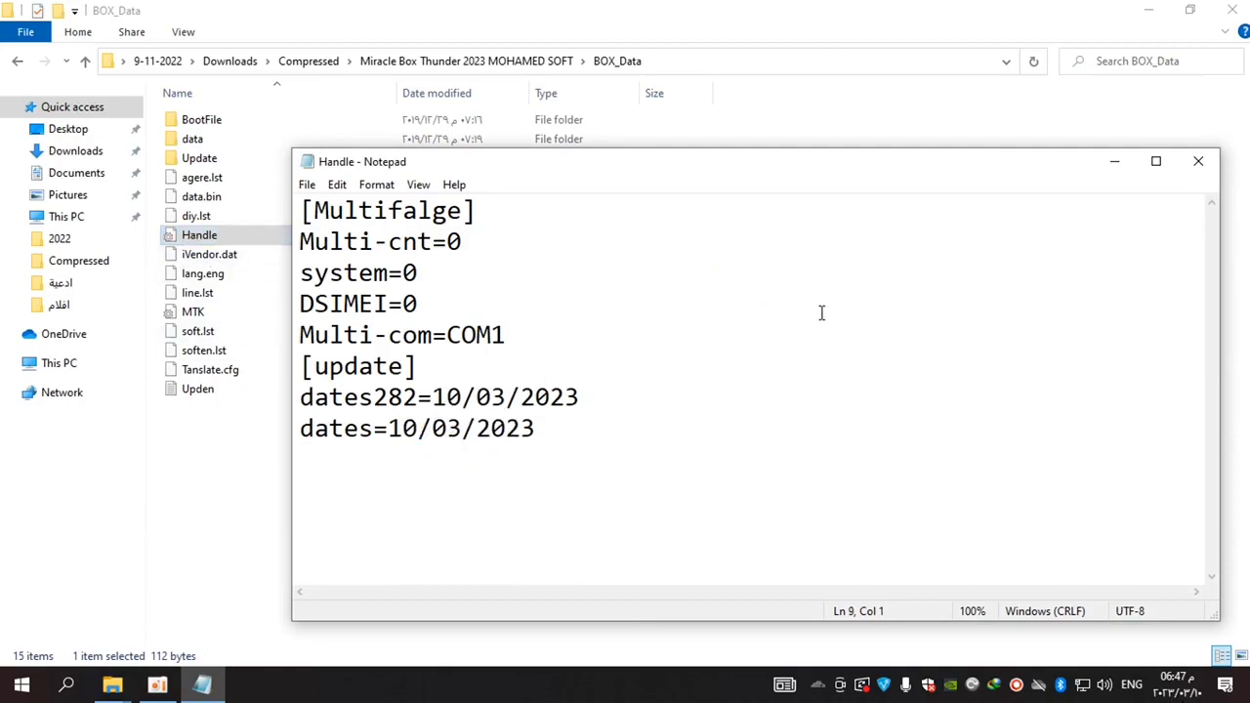
click(1197, 162)
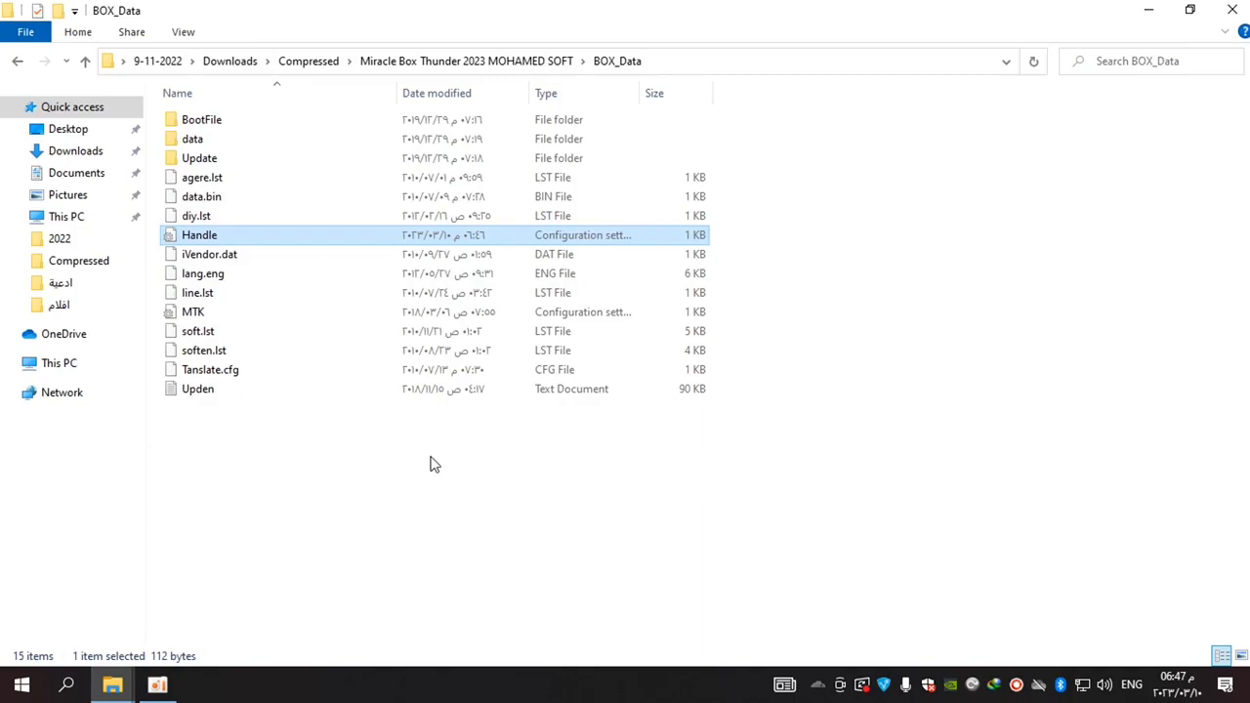
Uncover the desktop, copy the word regedit from New Text Document (2) and close the document.
click(1190, 9)
drag(790, 112, 1141, 92)
double_click(299, 61)
drag(404, 211, 302, 217)
right_click(318, 212)
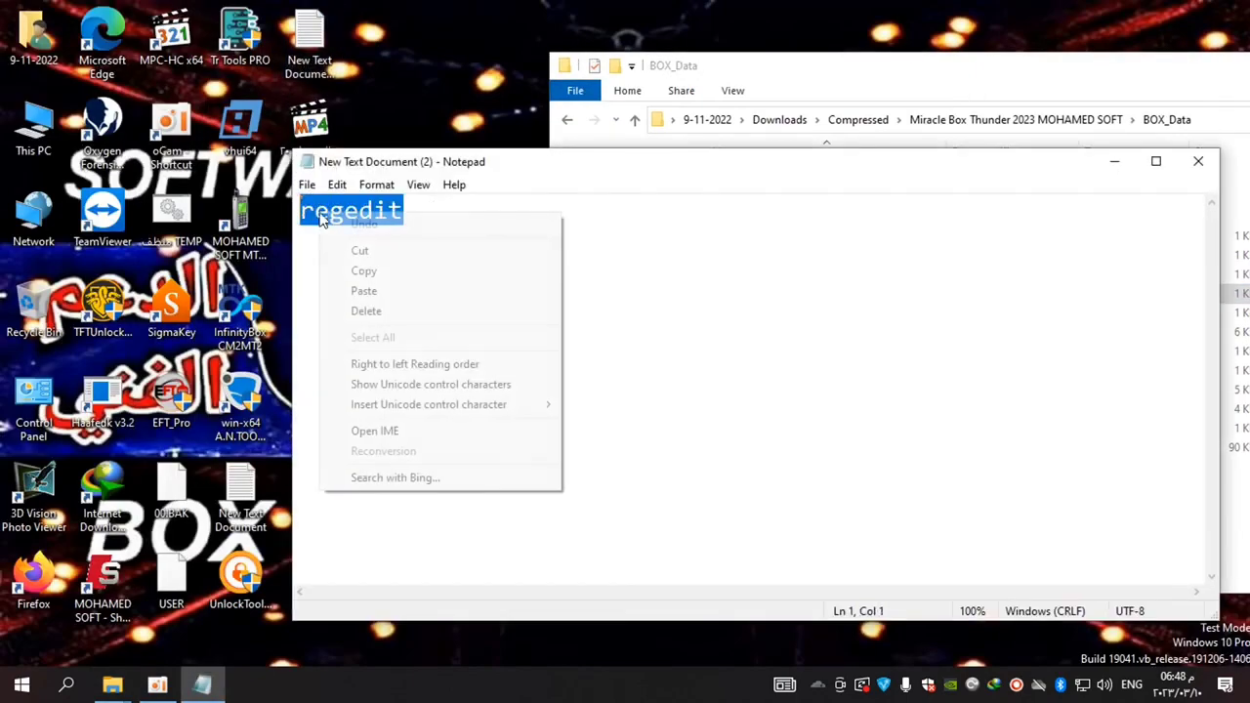
click(381, 268)
click(413, 262)
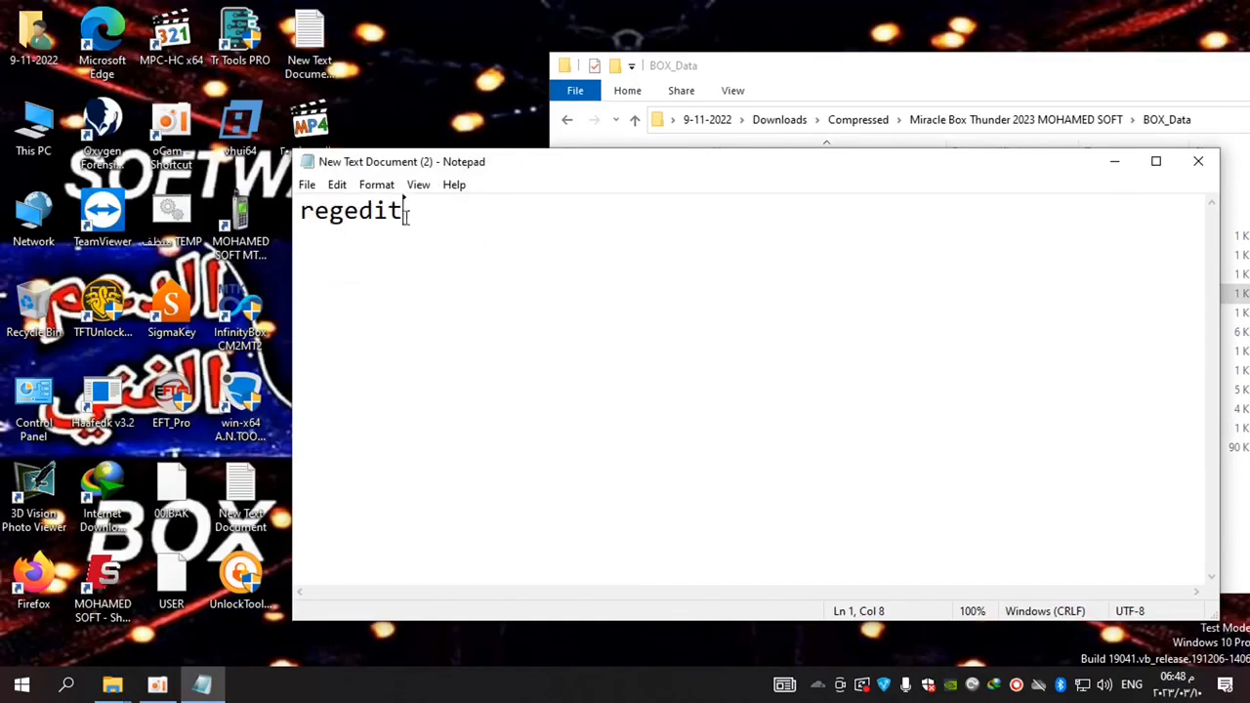
drag(405, 213, 299, 215)
right_click(377, 209)
click(412, 272)
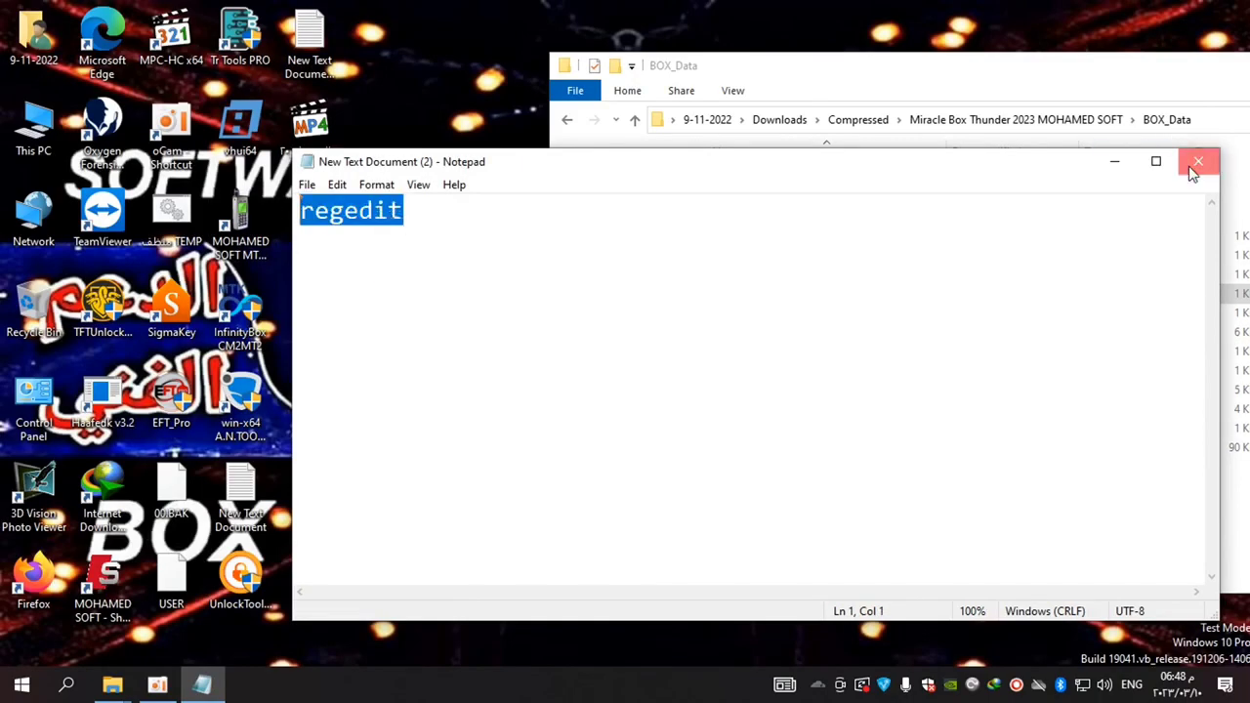
click(1195, 164)
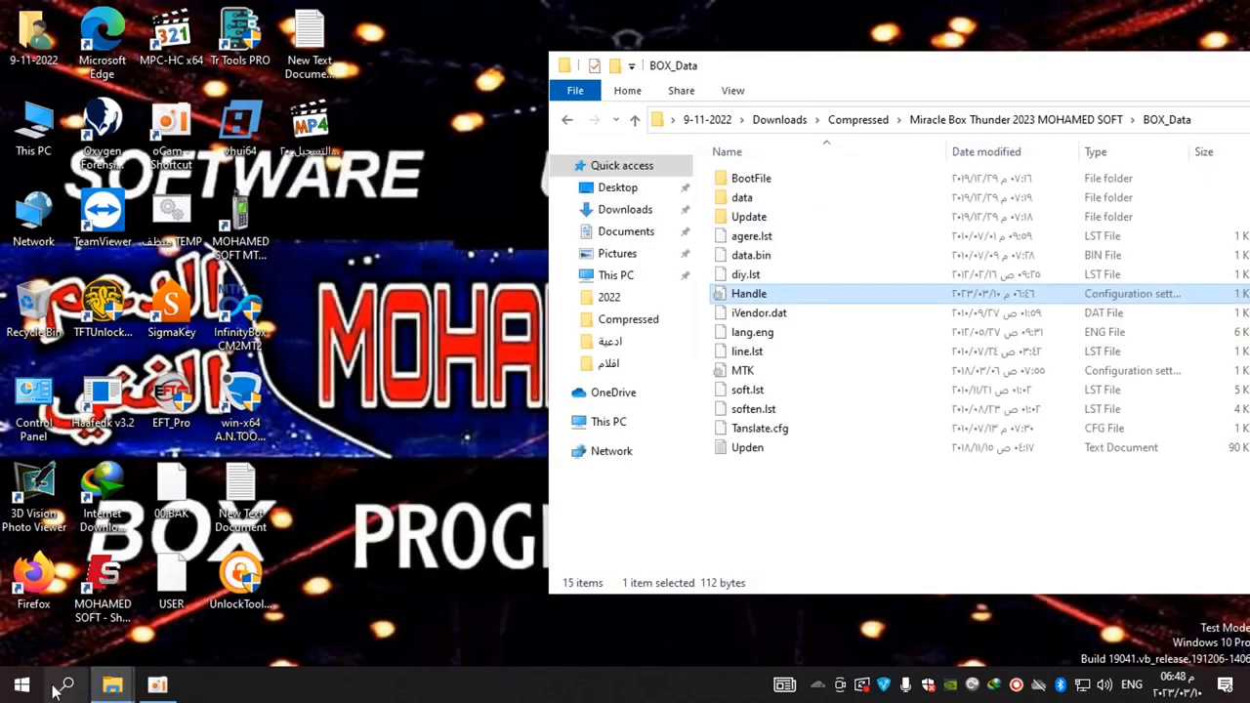
Hide the taskbar's search icon and show it again.
right_click(280, 695)
mouse_move(402, 256)
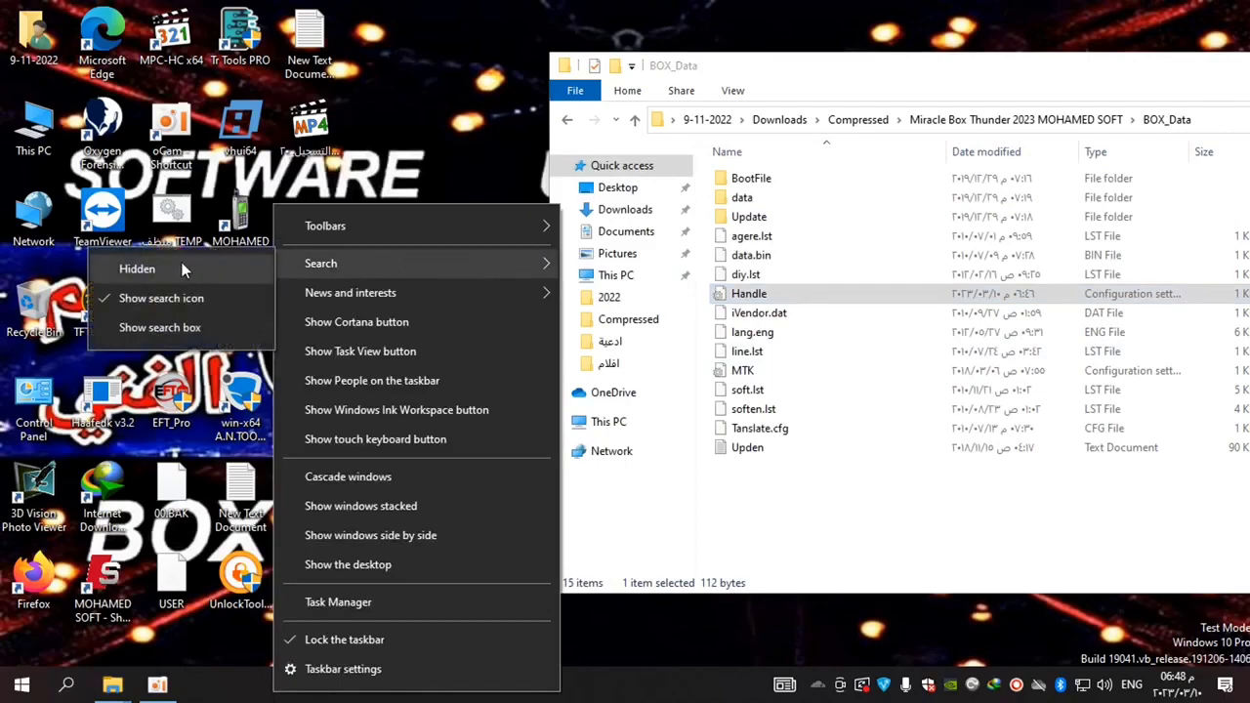
click(143, 266)
key(super)
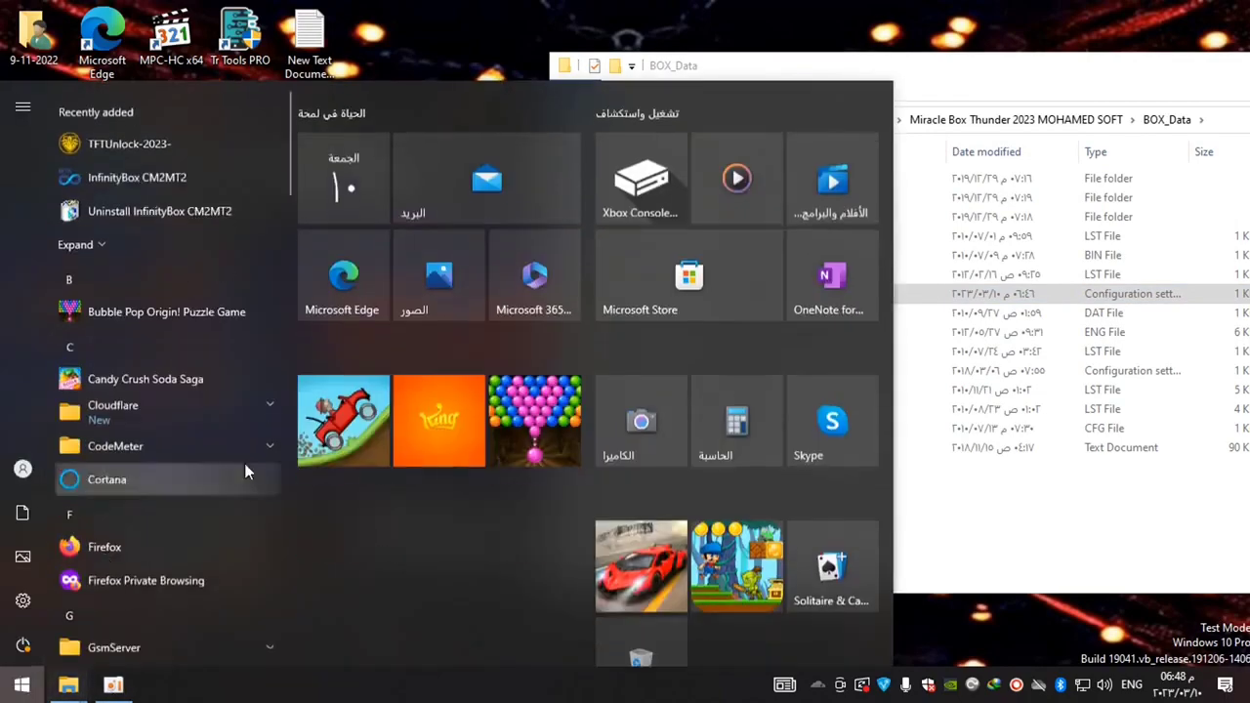
key(super)
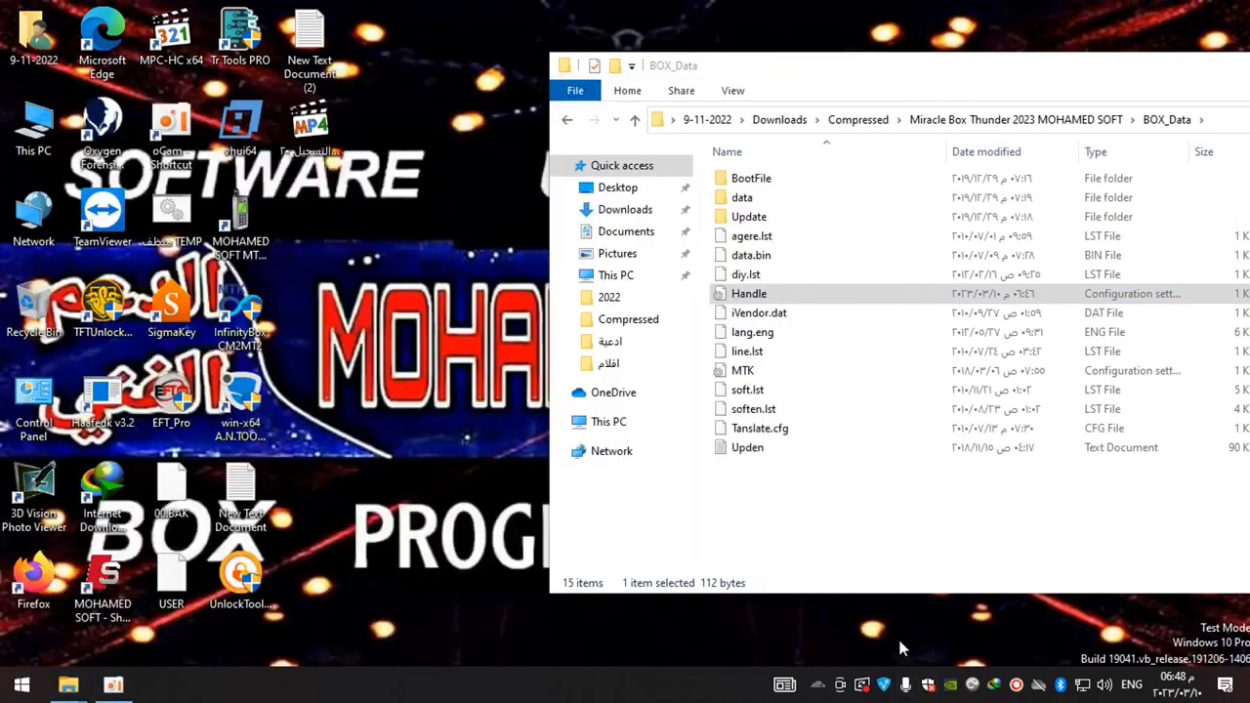
right_click(300, 690)
mouse_move(371, 265)
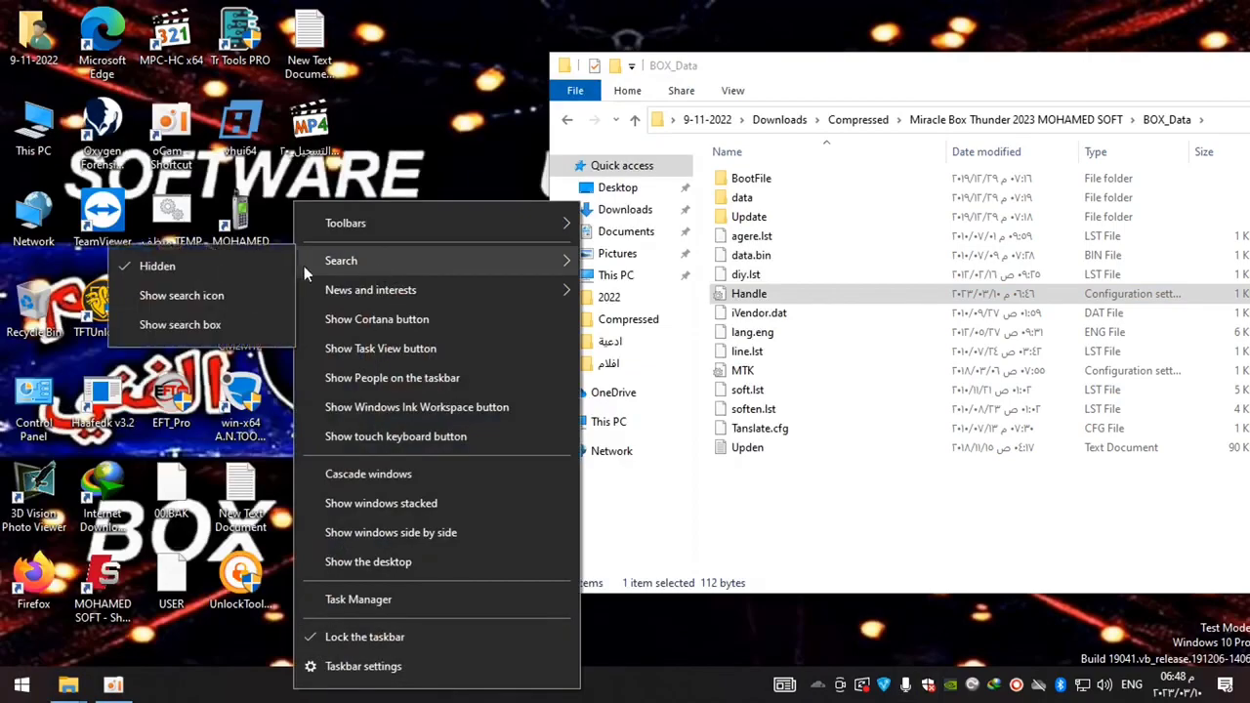
click(171, 293)
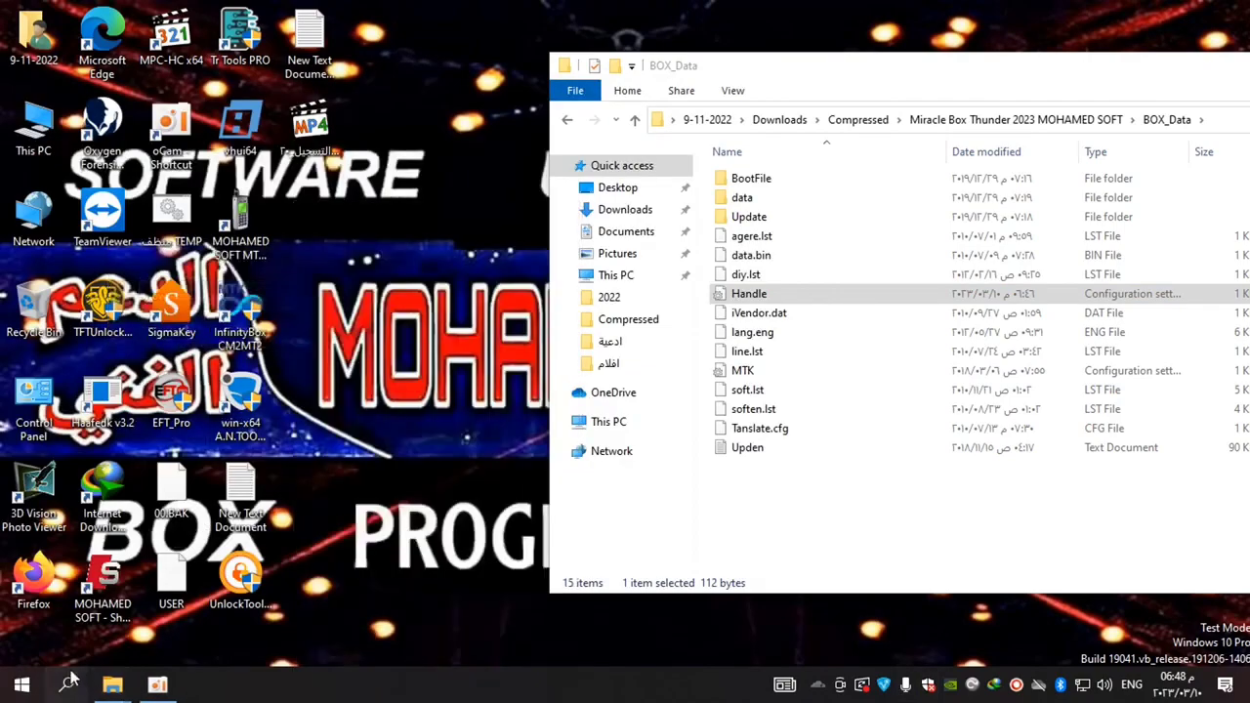
Search Windows for the copied text regedit and launch Registry Editor.
click(68, 687)
right_click(156, 648)
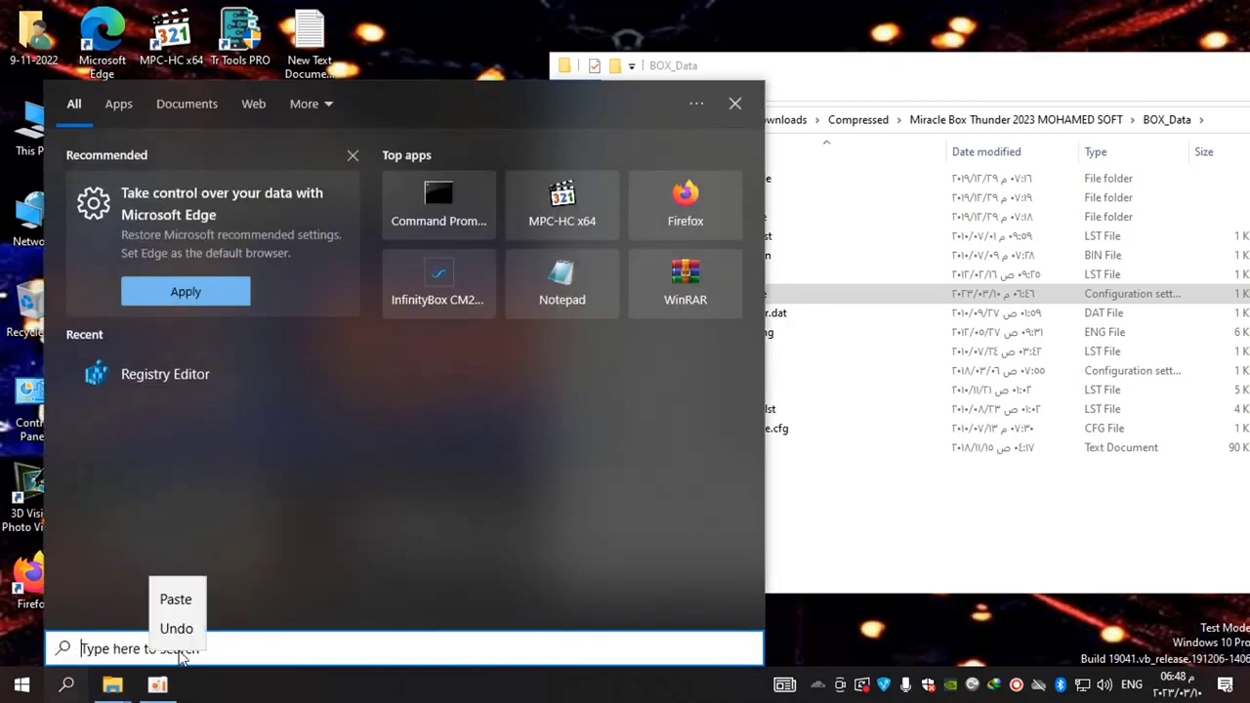
click(174, 599)
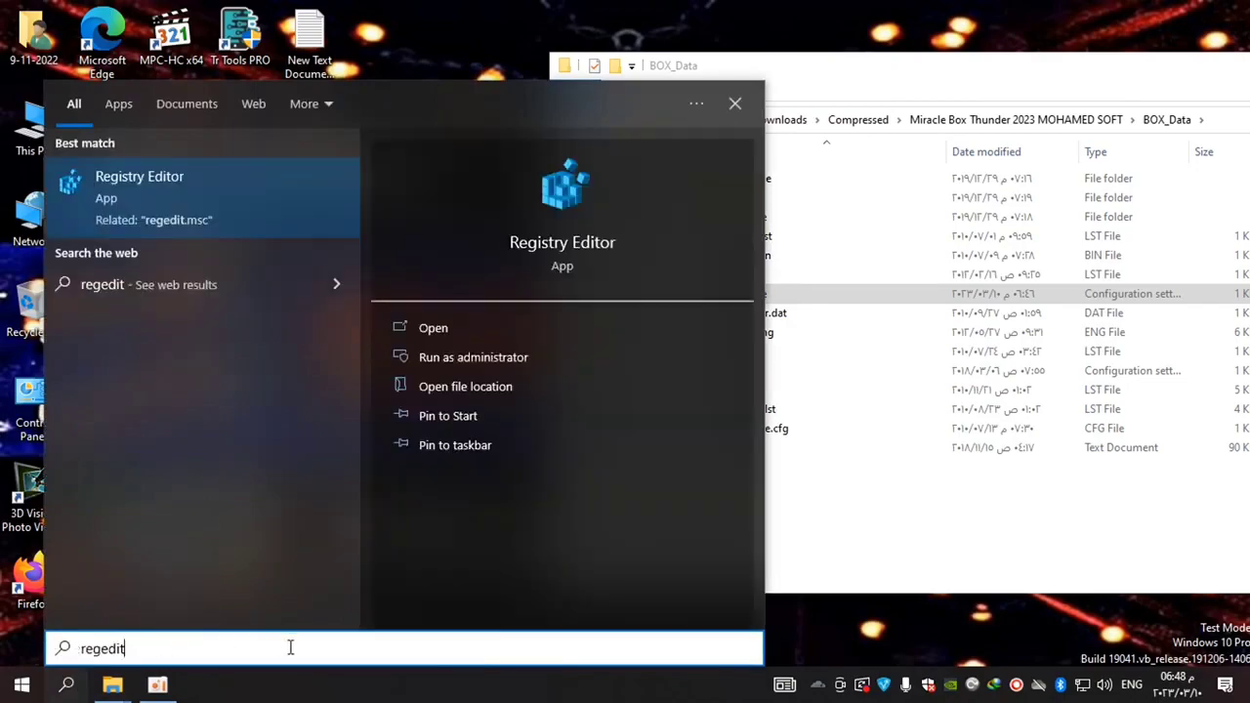
click(188, 190)
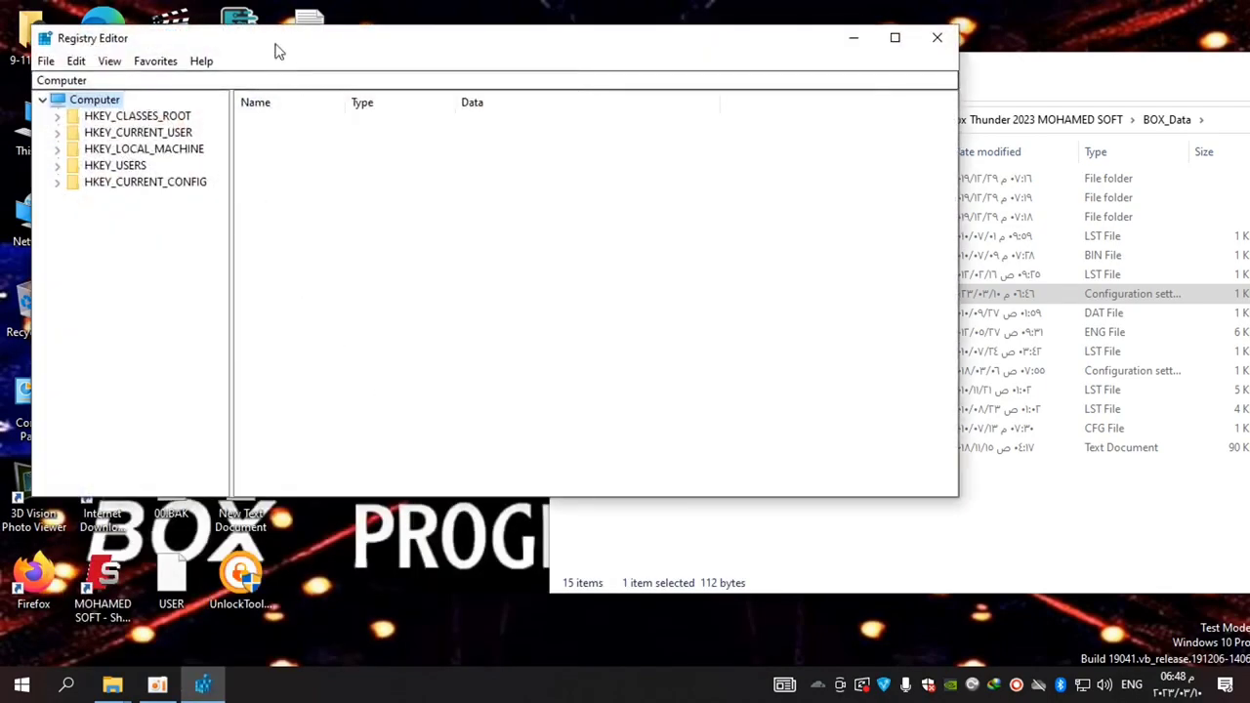
Move Registry Editor clear of the desktop edge and expand the HKEY_CURRENT_USER\SOFTWARE key.
drag(273, 48, 467, 133)
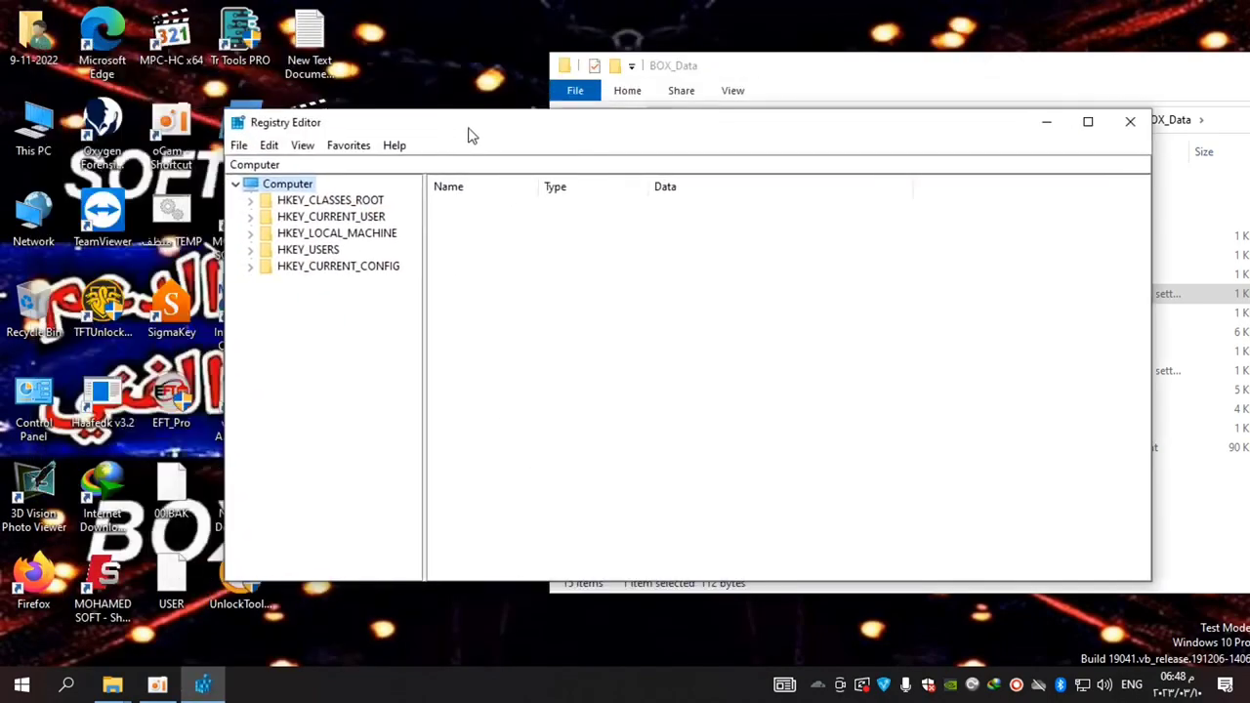
click(282, 218)
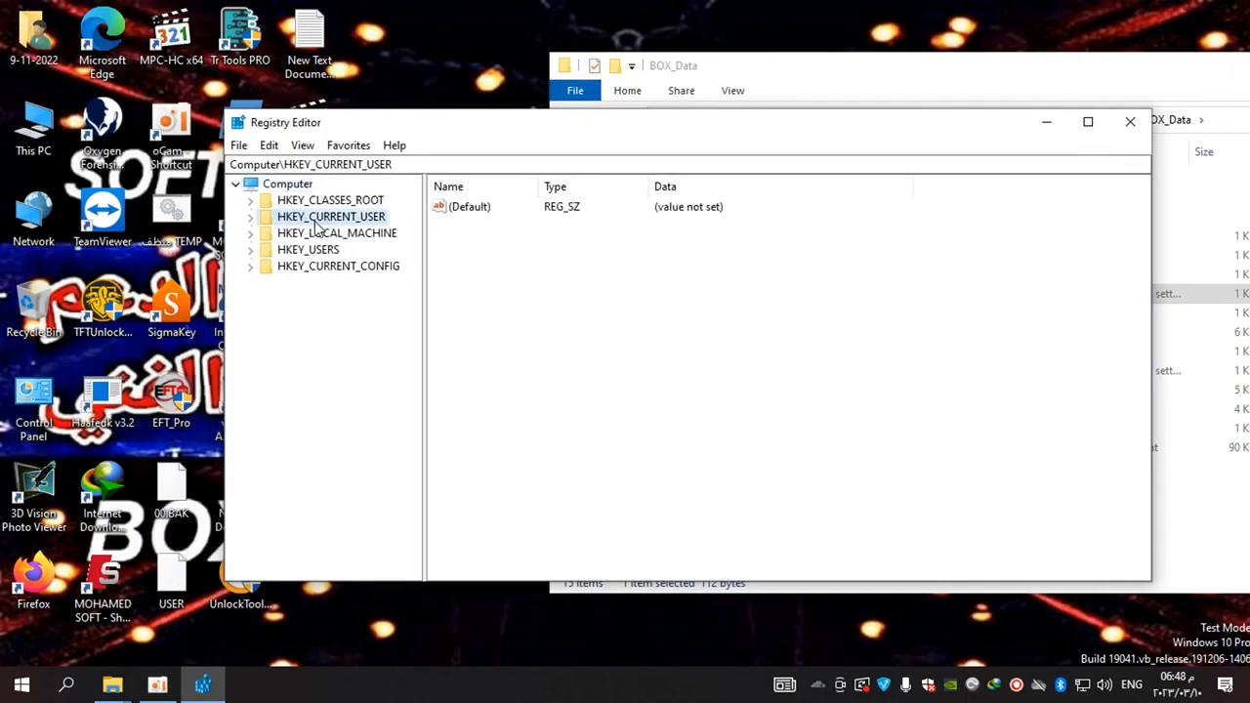
double_click(315, 223)
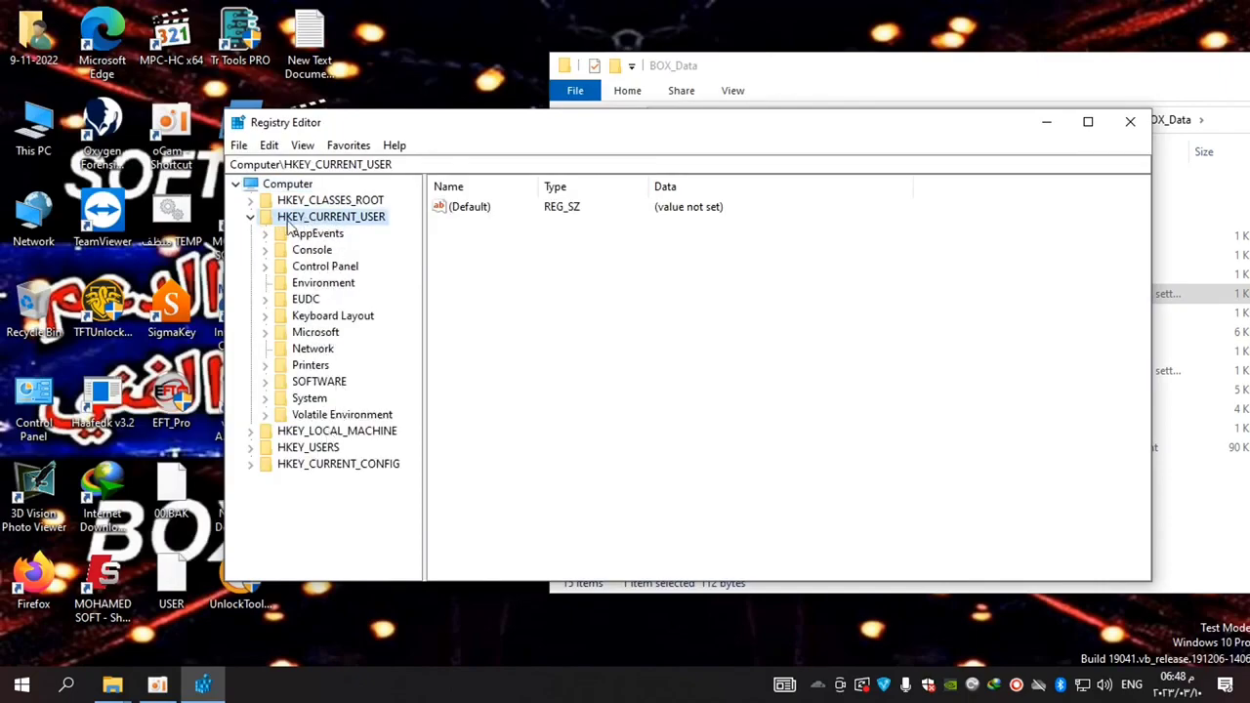
double_click(321, 387)
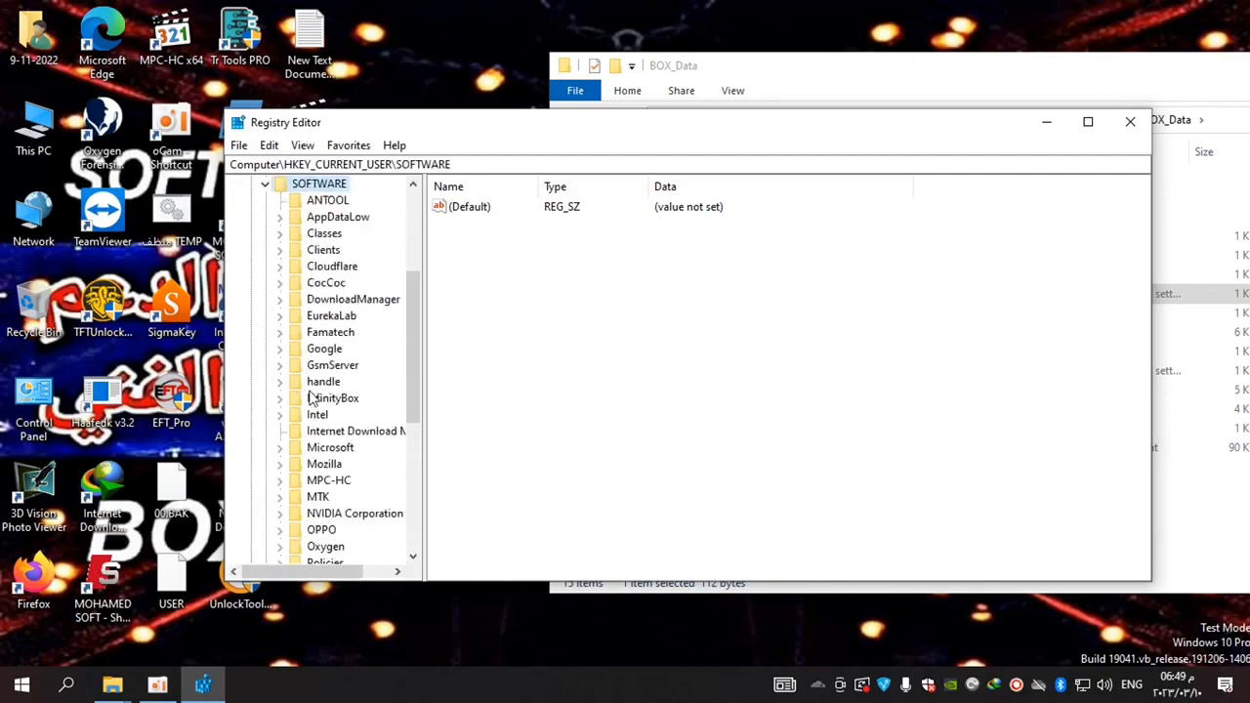
Select the handle key under HKEY_CURRENT_USER\SOFTWARE and switch to the file window, reopening the BOX_Data folder from its parent folder.
click(325, 382)
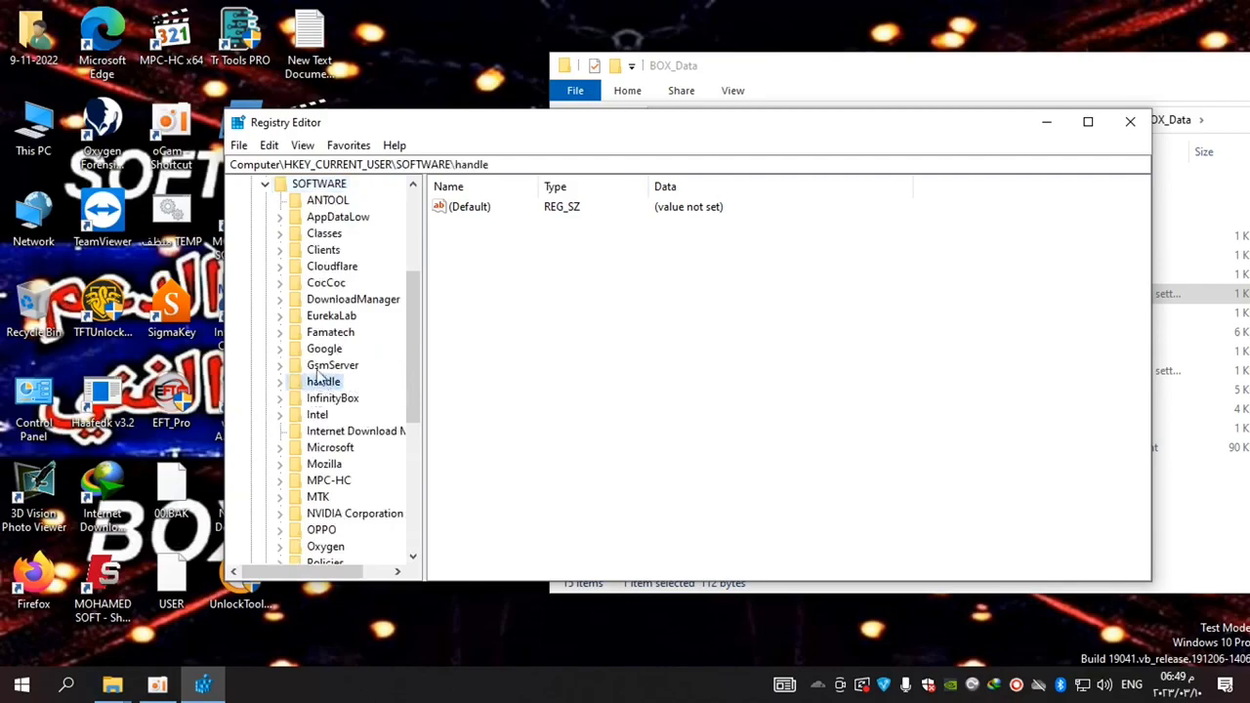
click(802, 83)
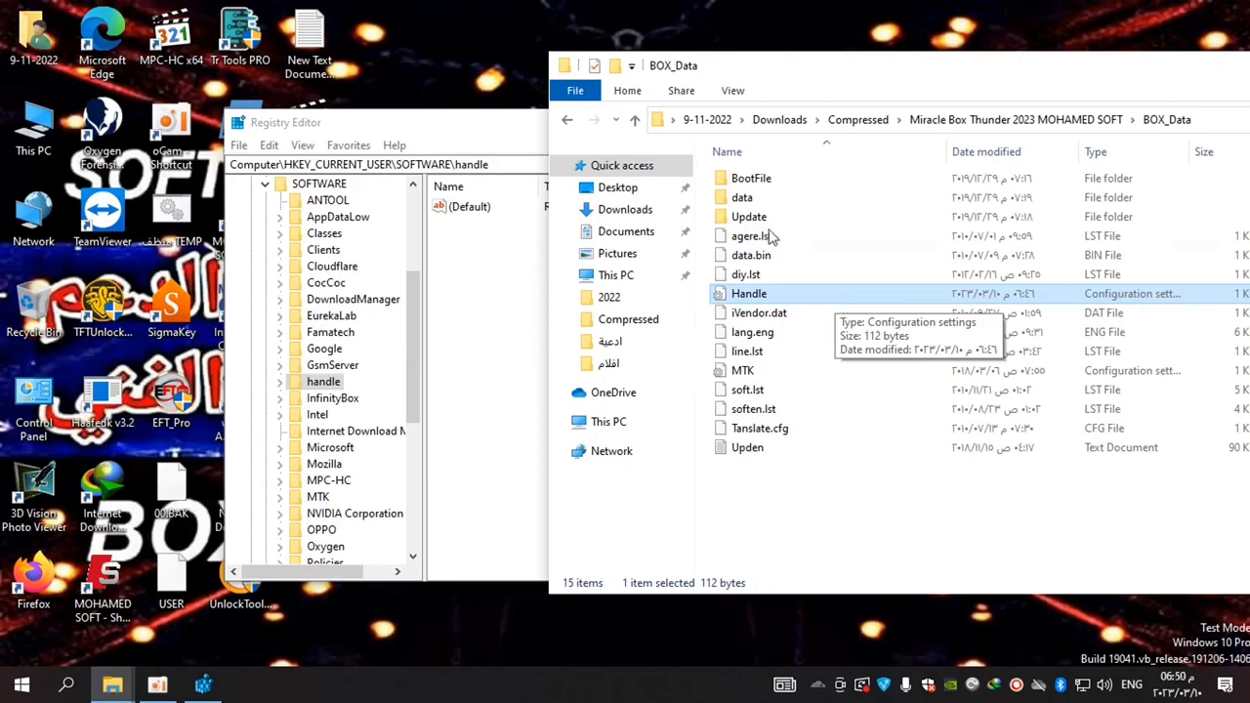
click(635, 119)
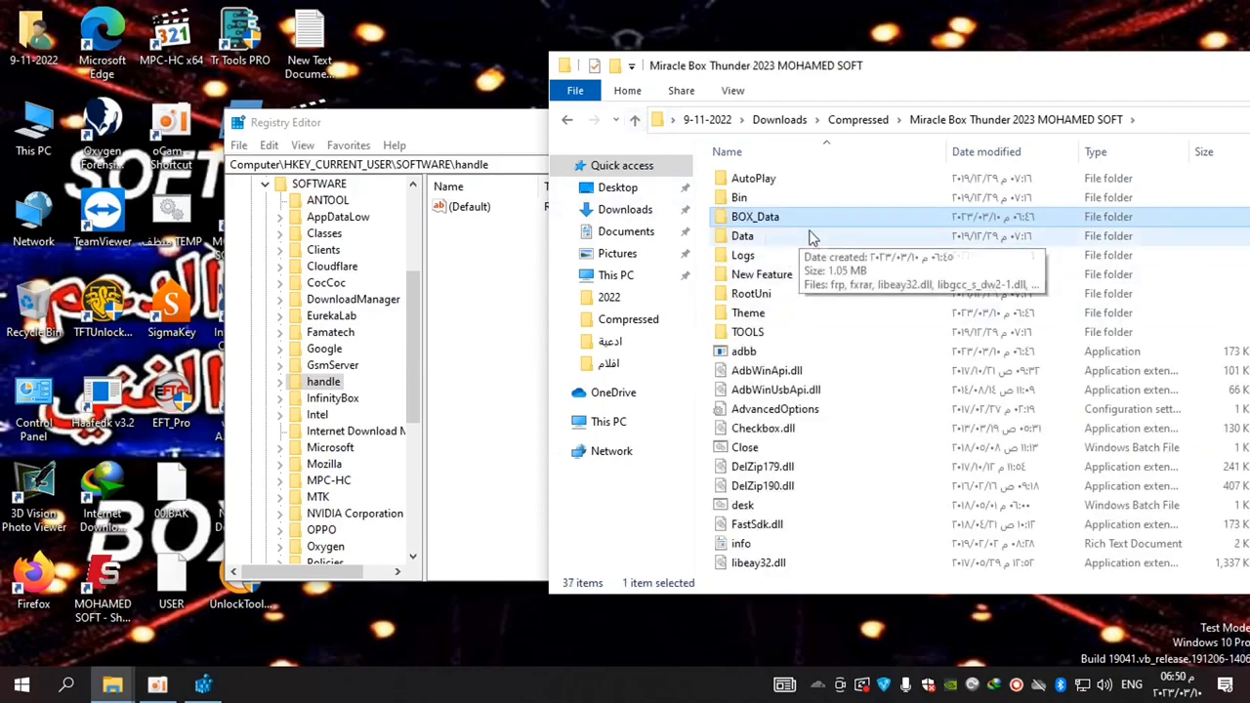
double_click(779, 223)
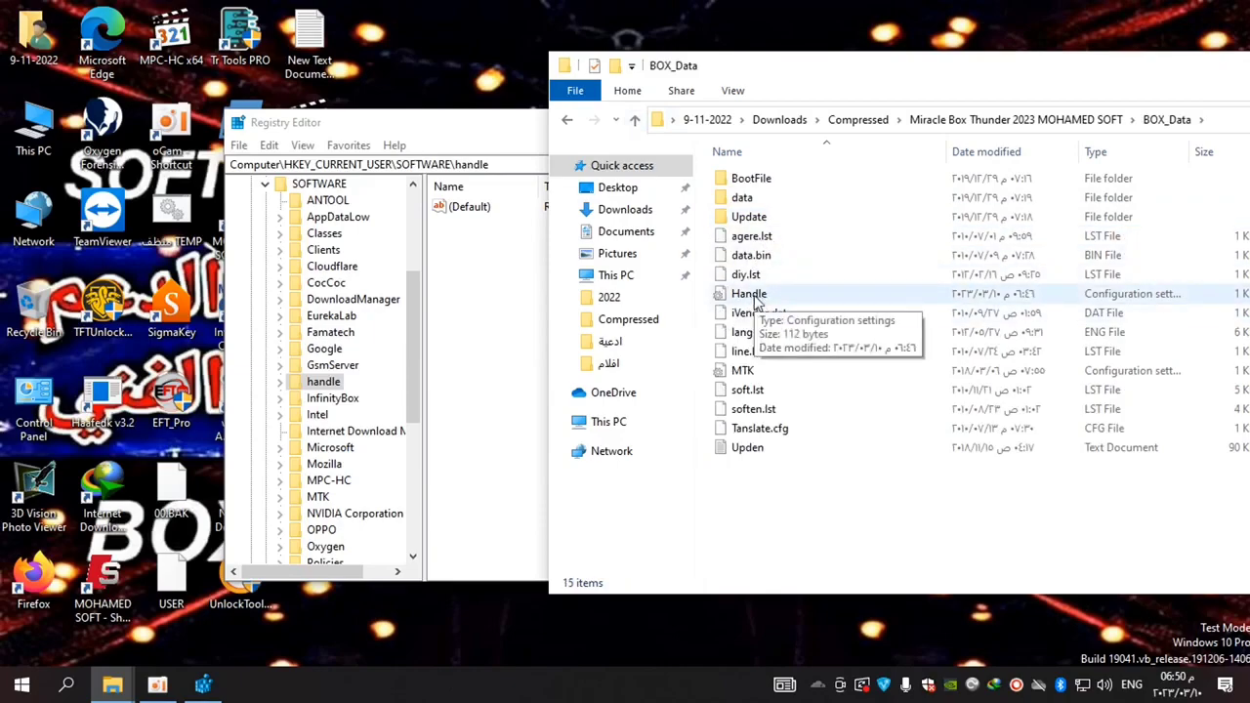
Delete the Handle configuration settings file from the BOX_Data folder.
right_click(647, 686)
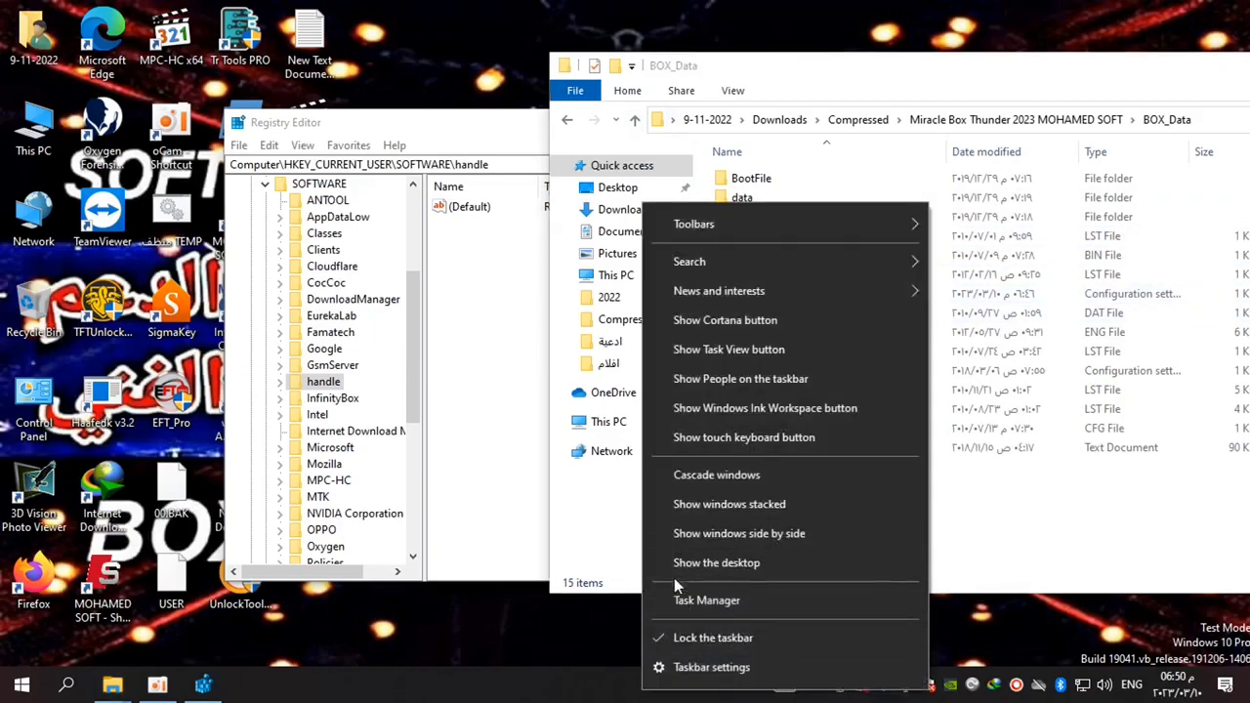
click(635, 596)
right_click(743, 297)
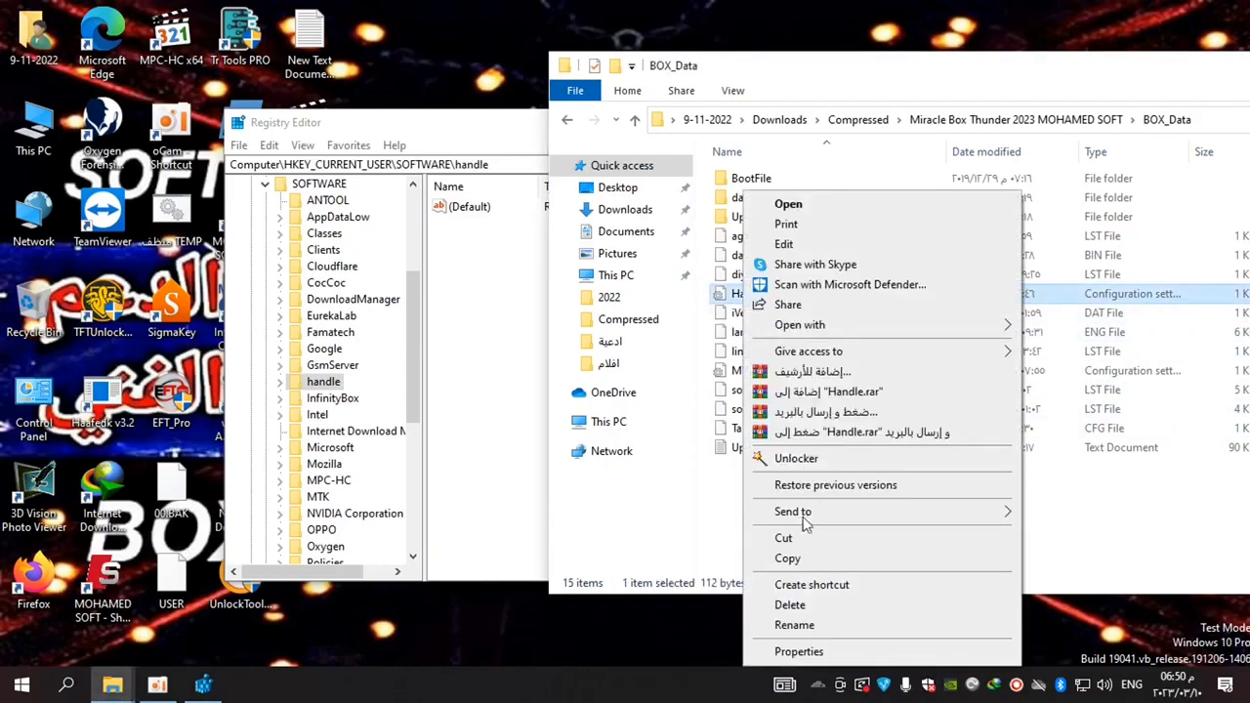
click(801, 599)
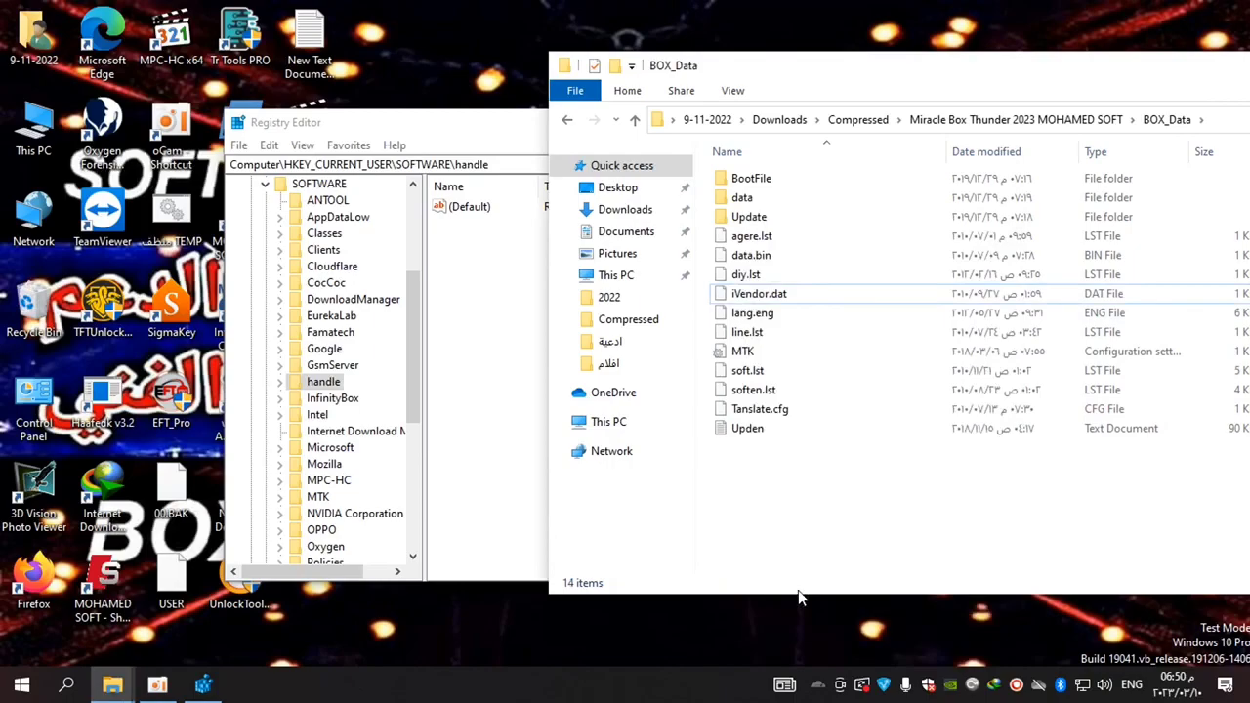
Reopen BOX_Data from its parent folder to check its contents, move the window fully into view and close it.
click(635, 119)
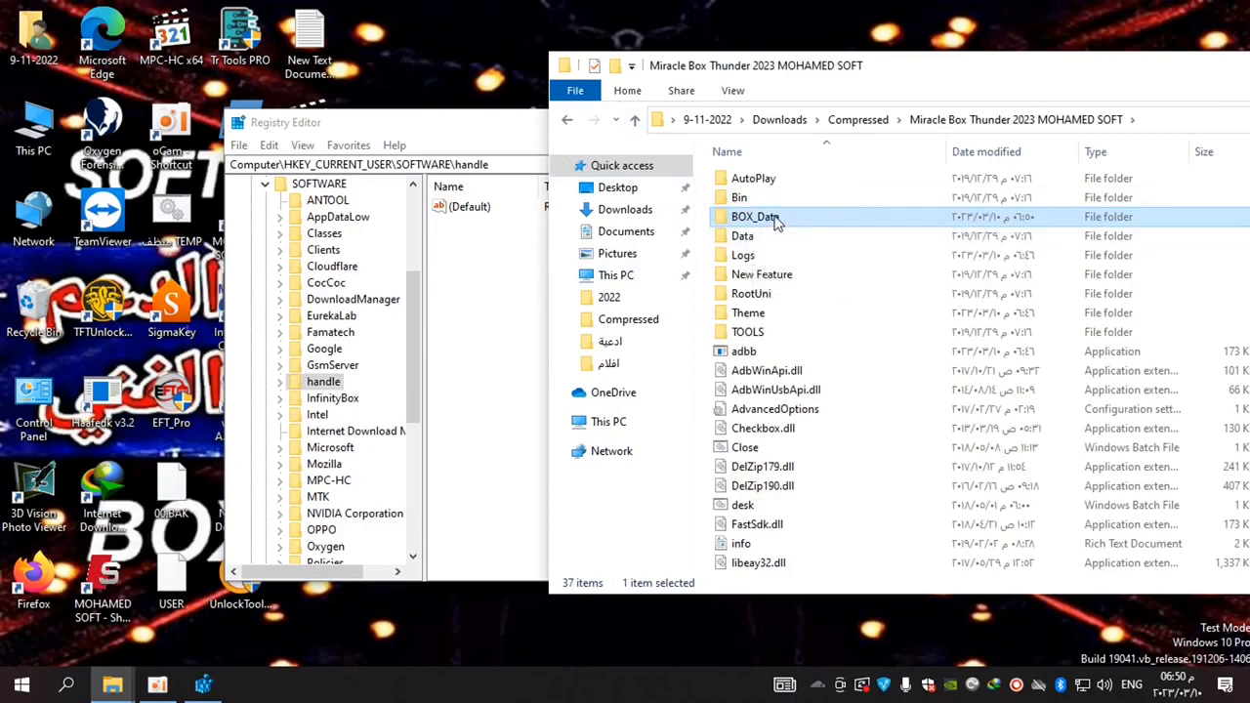
double_click(776, 223)
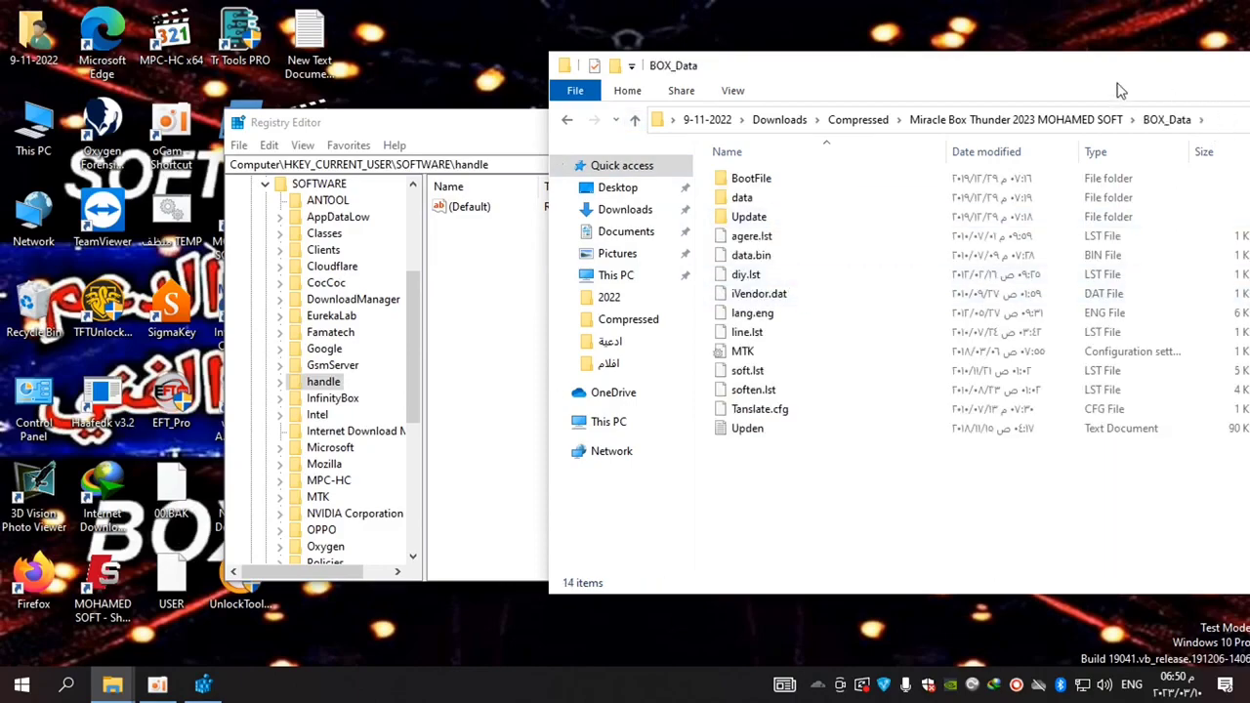
drag(1107, 95, 967, 93)
drag(1060, 78, 872, 112)
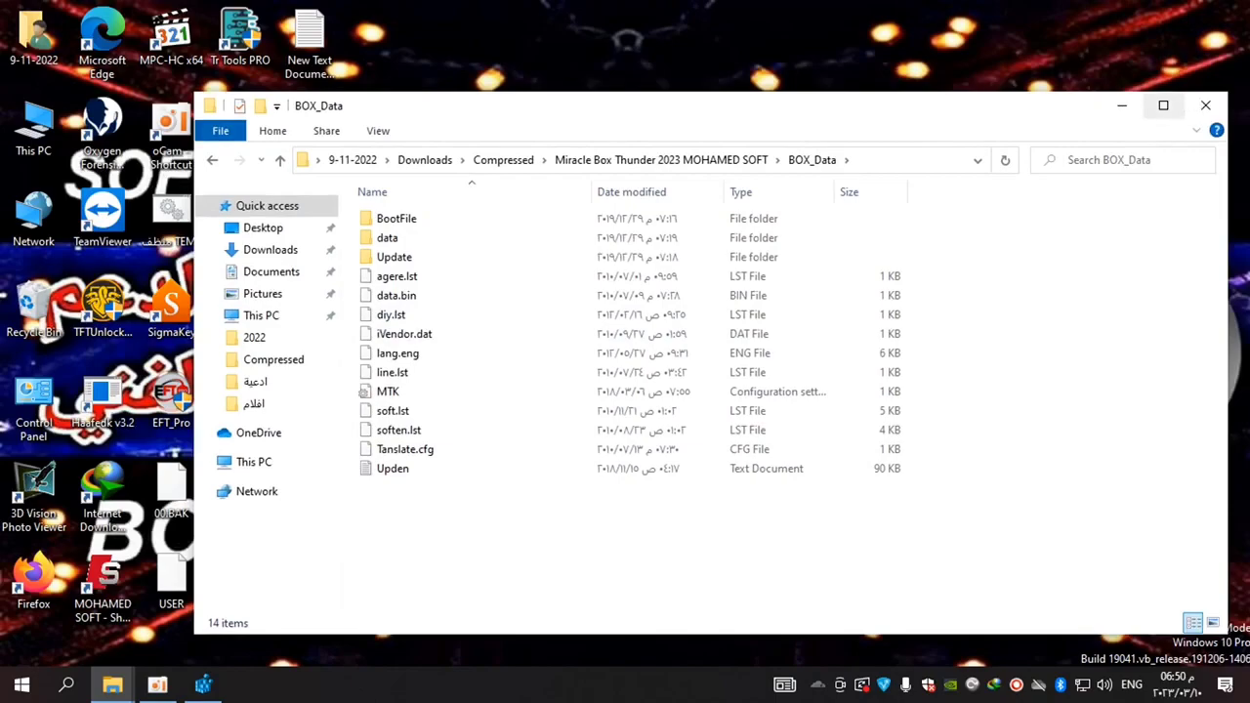
click(1205, 104)
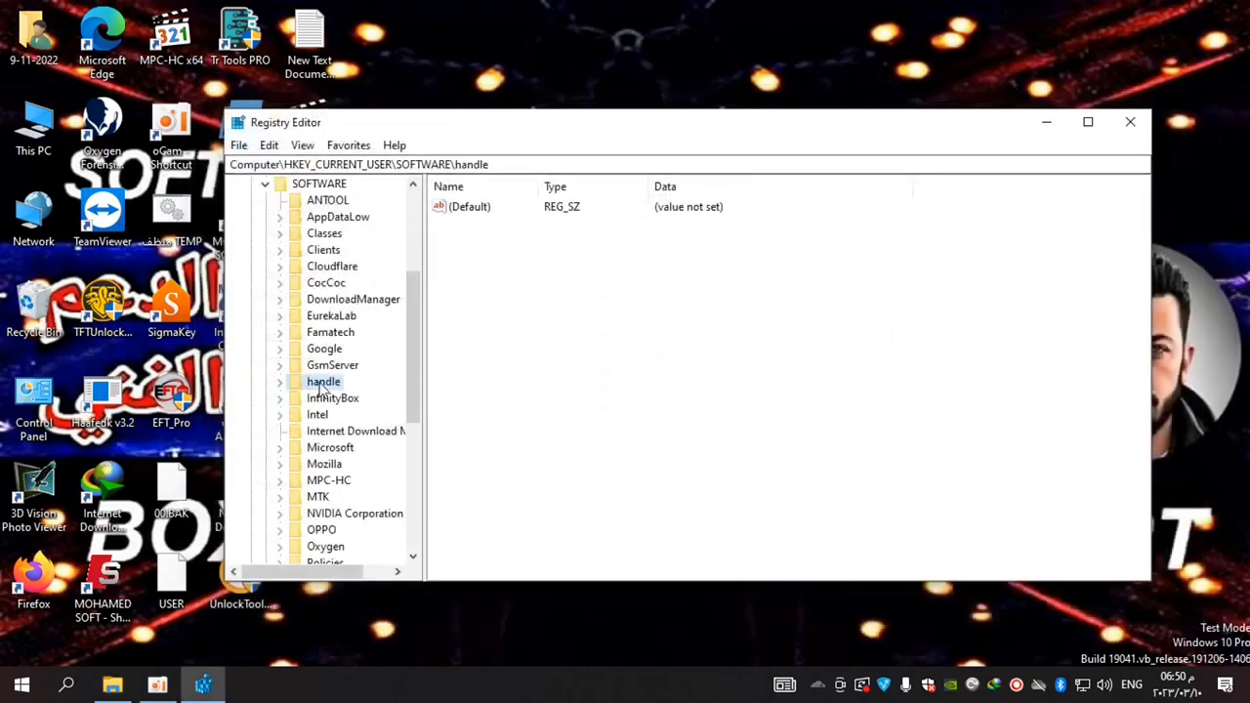
Show the commands available for the handle key, collapse the SOFTWARE and HKEY_CURRENT_USER branches and close Registry Editor.
right_click(322, 386)
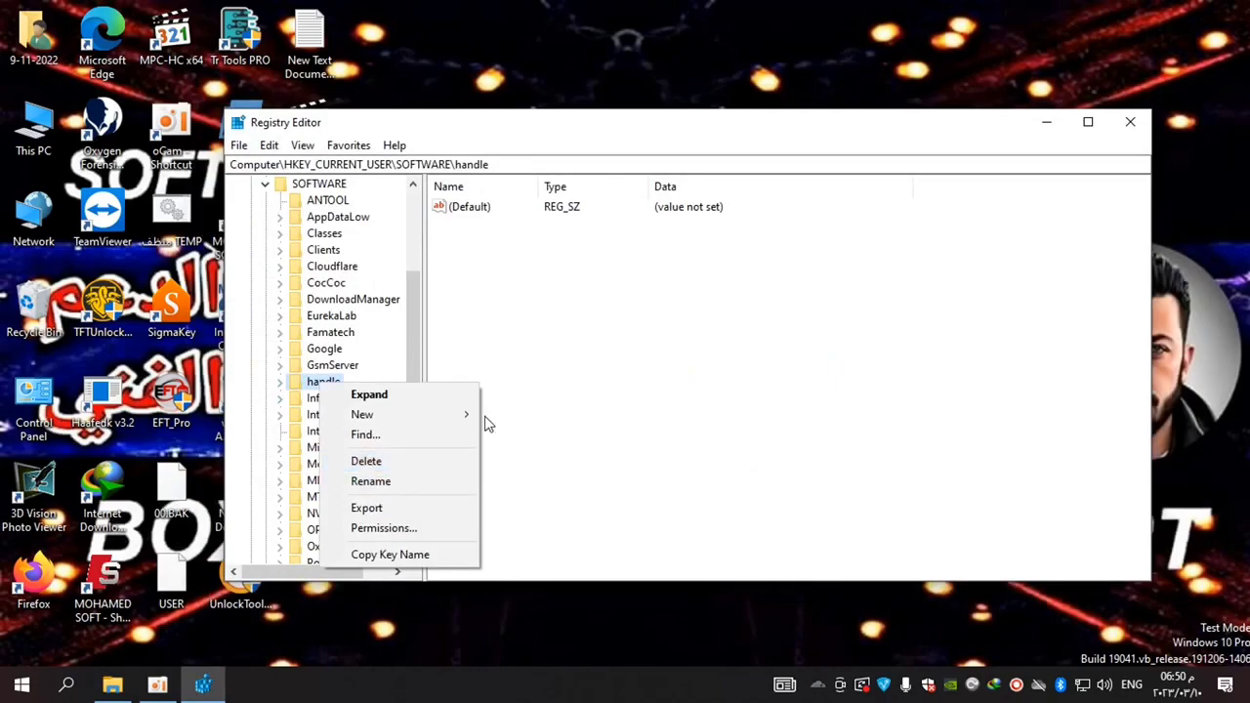
click(557, 458)
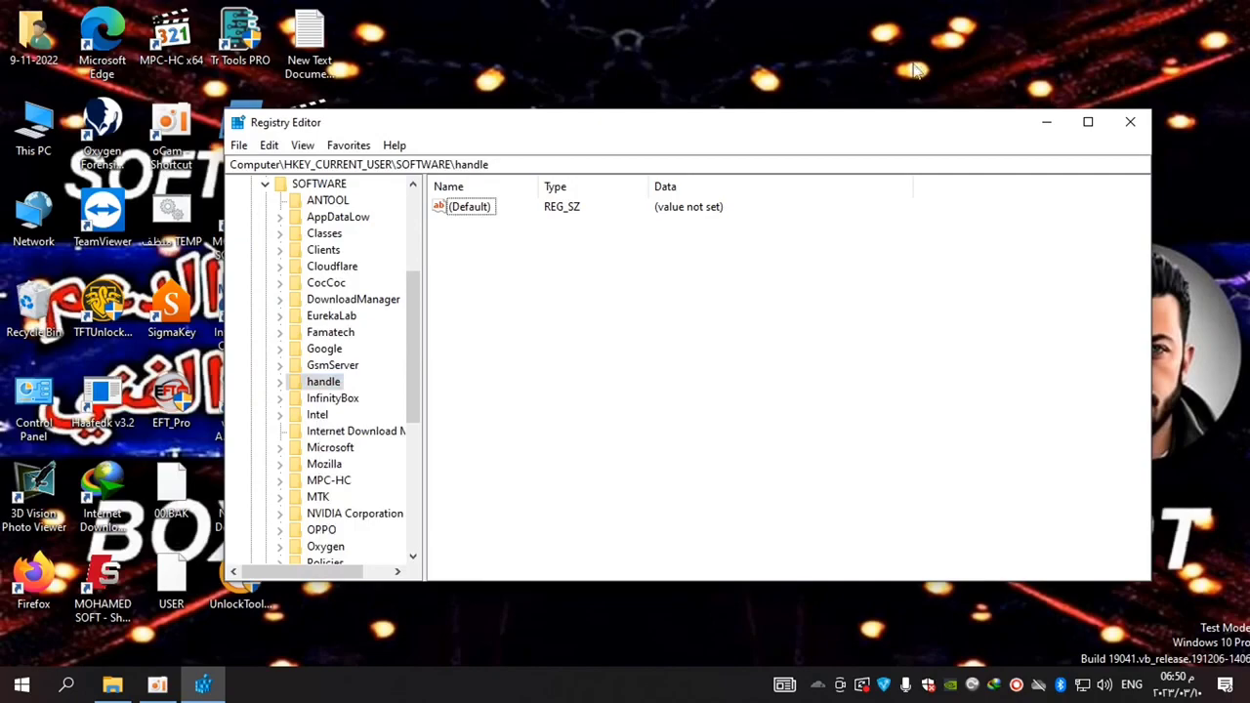
click(265, 184)
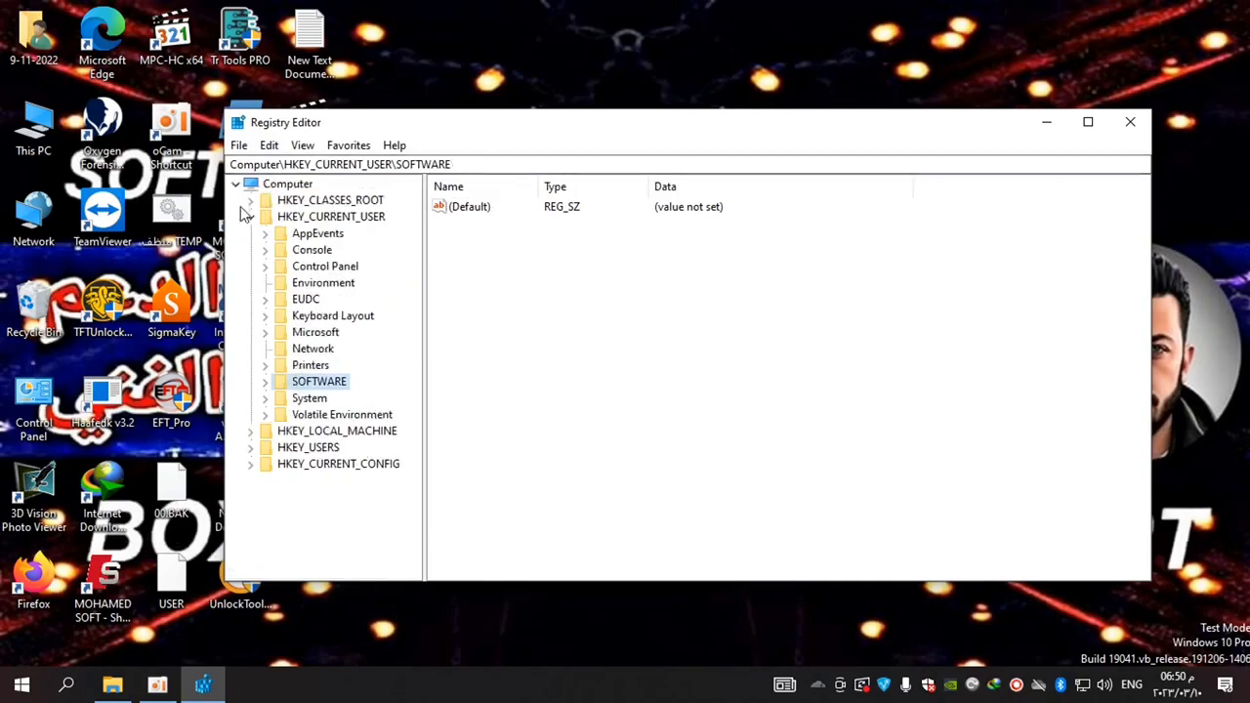
click(248, 215)
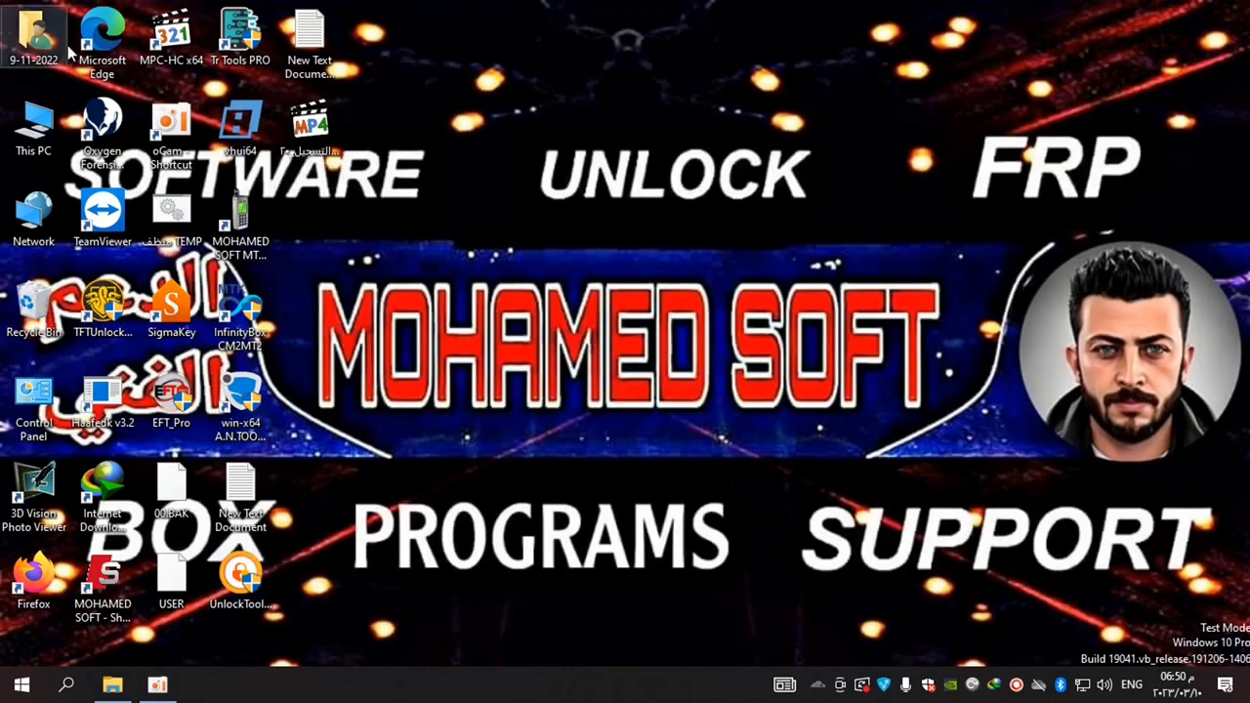
Browse from the 9-11-2022 folder through Downloads, Compressed and the Miracle Box Thunder folder to check BOX_Data, and close the window.
double_click(56, 46)
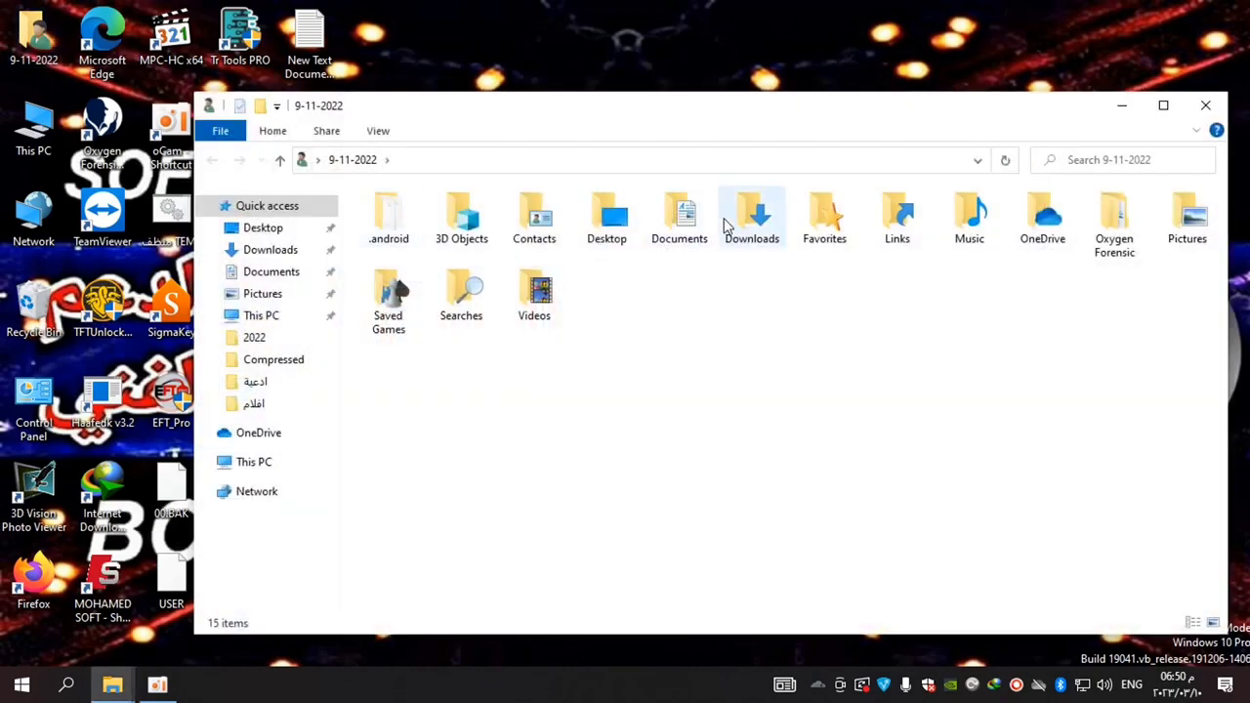
double_click(750, 217)
click(544, 227)
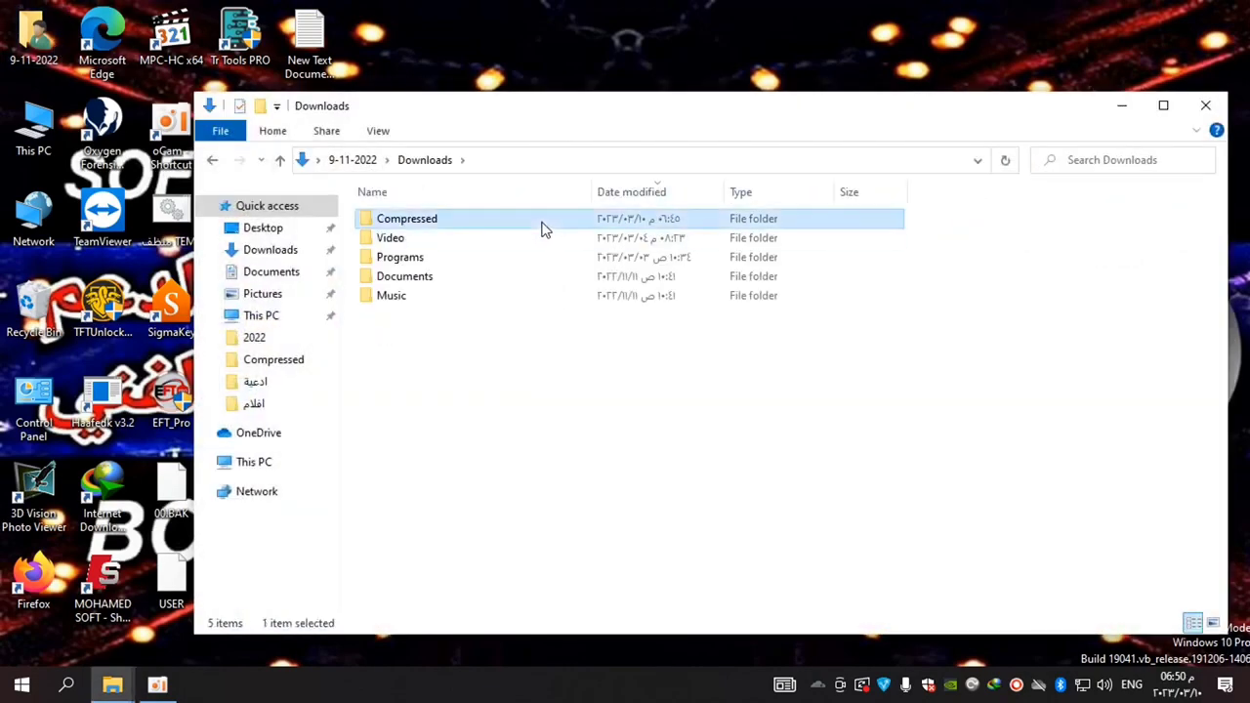
double_click(544, 228)
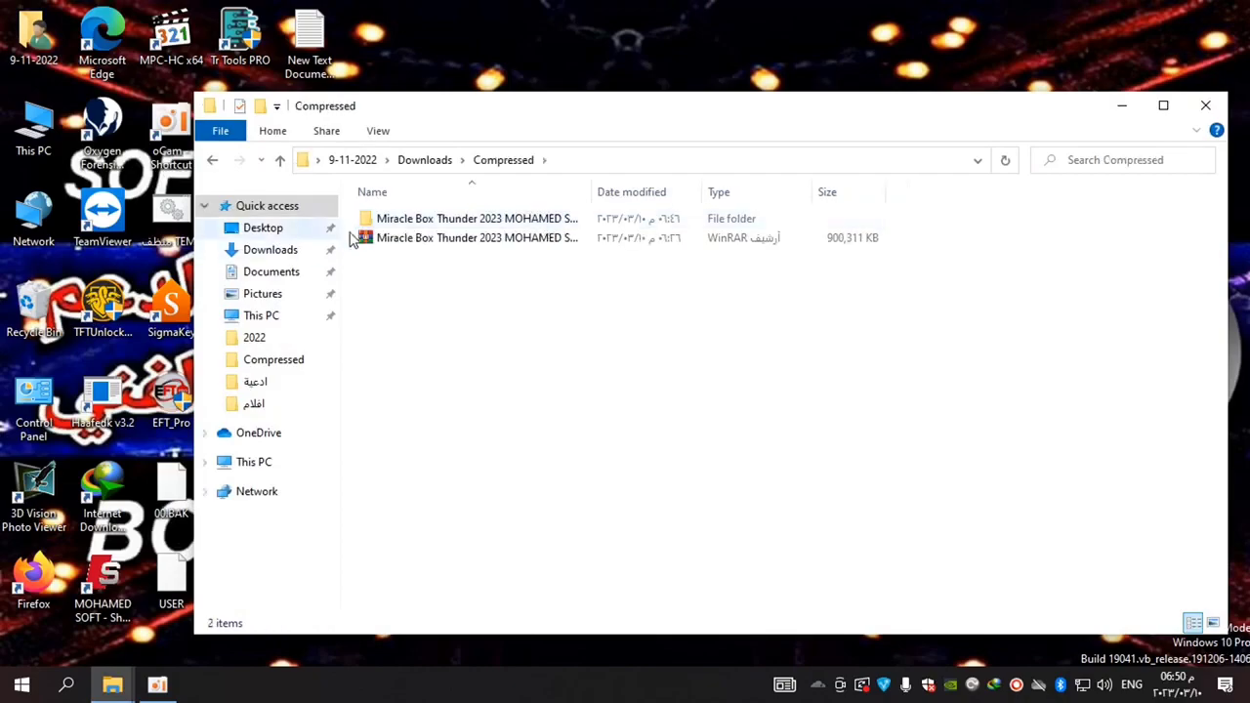
double_click(528, 223)
double_click(418, 257)
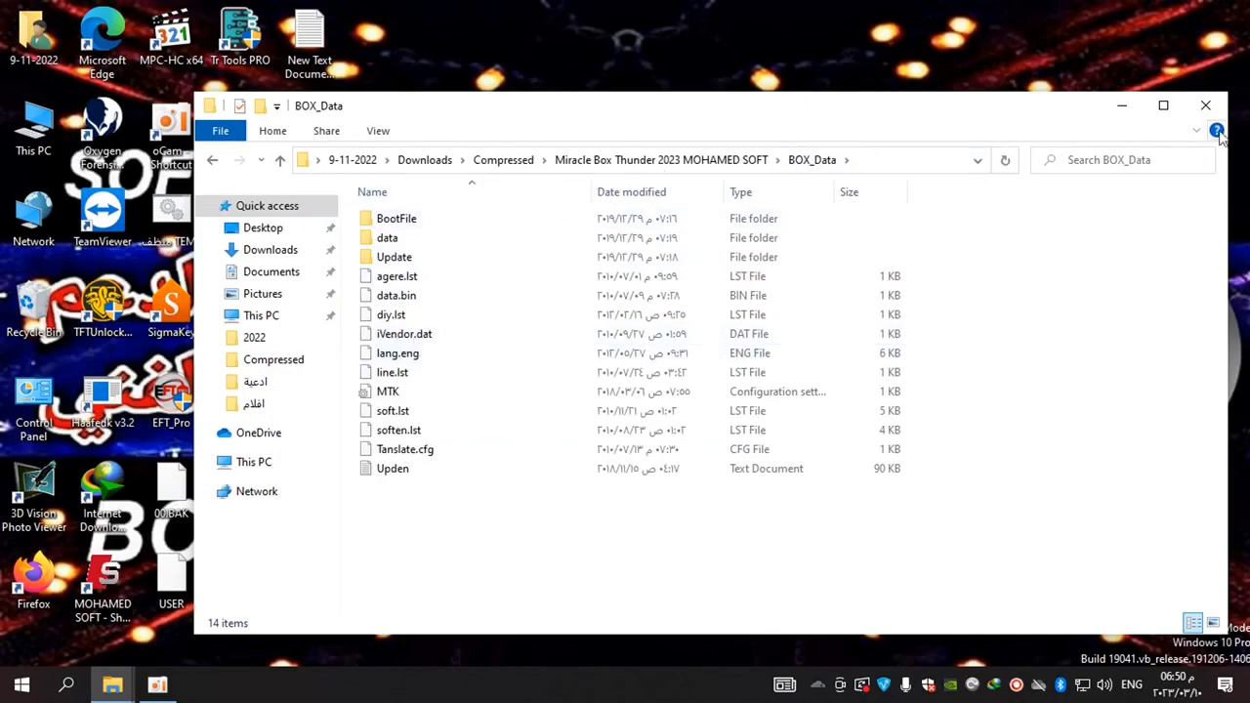
click(1205, 105)
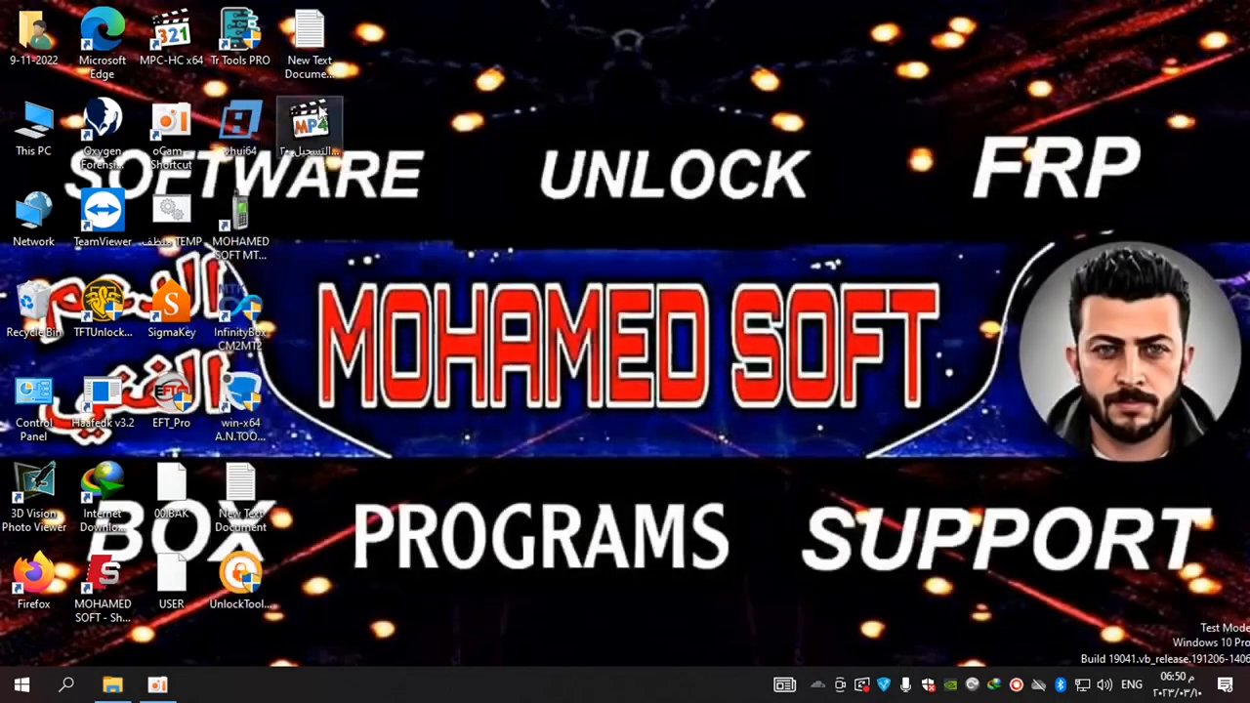
Open New Text Document (2) from the desktop and copy the word regedit.
double_click(317, 69)
click(408, 210)
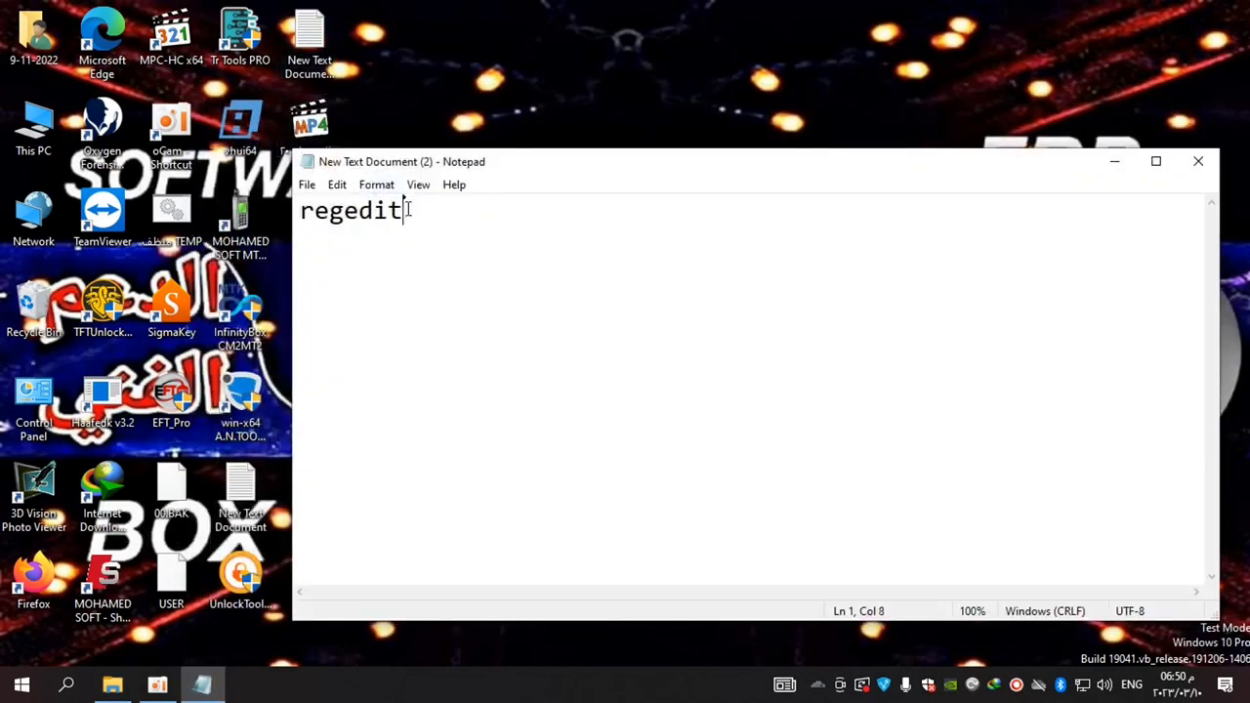
drag(408, 210, 196, 222)
right_click(359, 225)
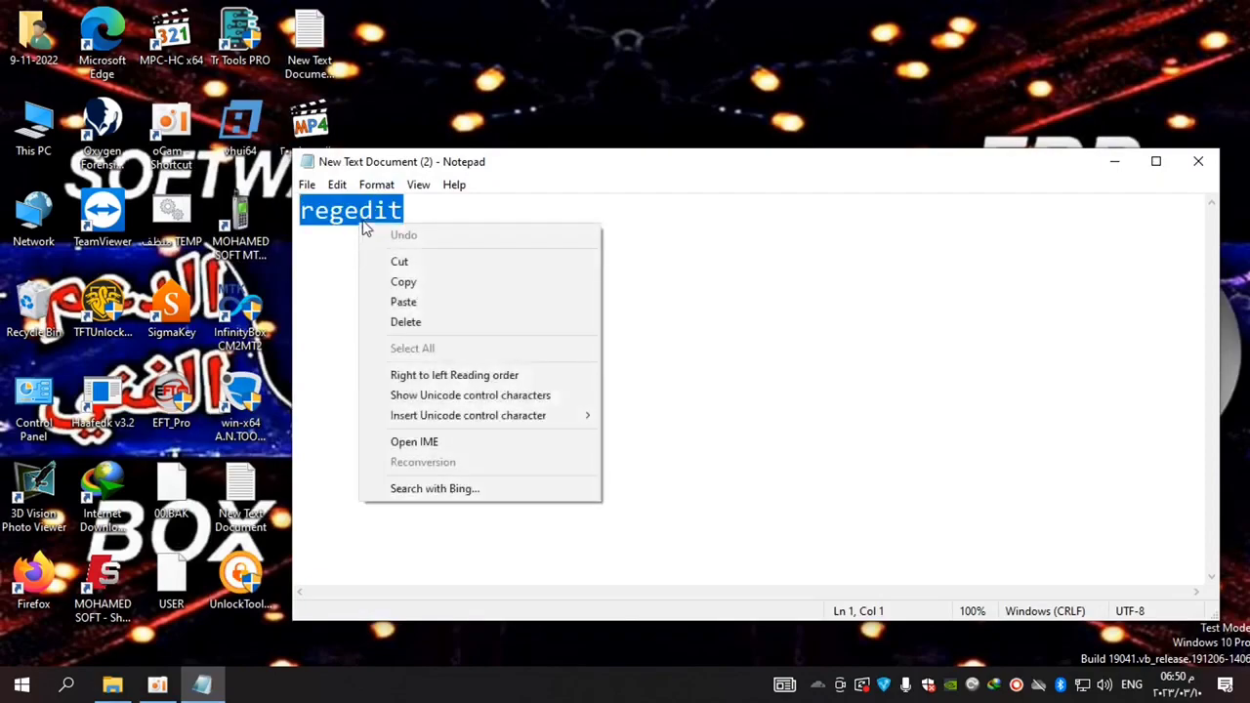
click(404, 282)
Enlarge the text of New Text Document (2) by setting the font size to 72.
click(435, 215)
drag(438, 211, 211, 191)
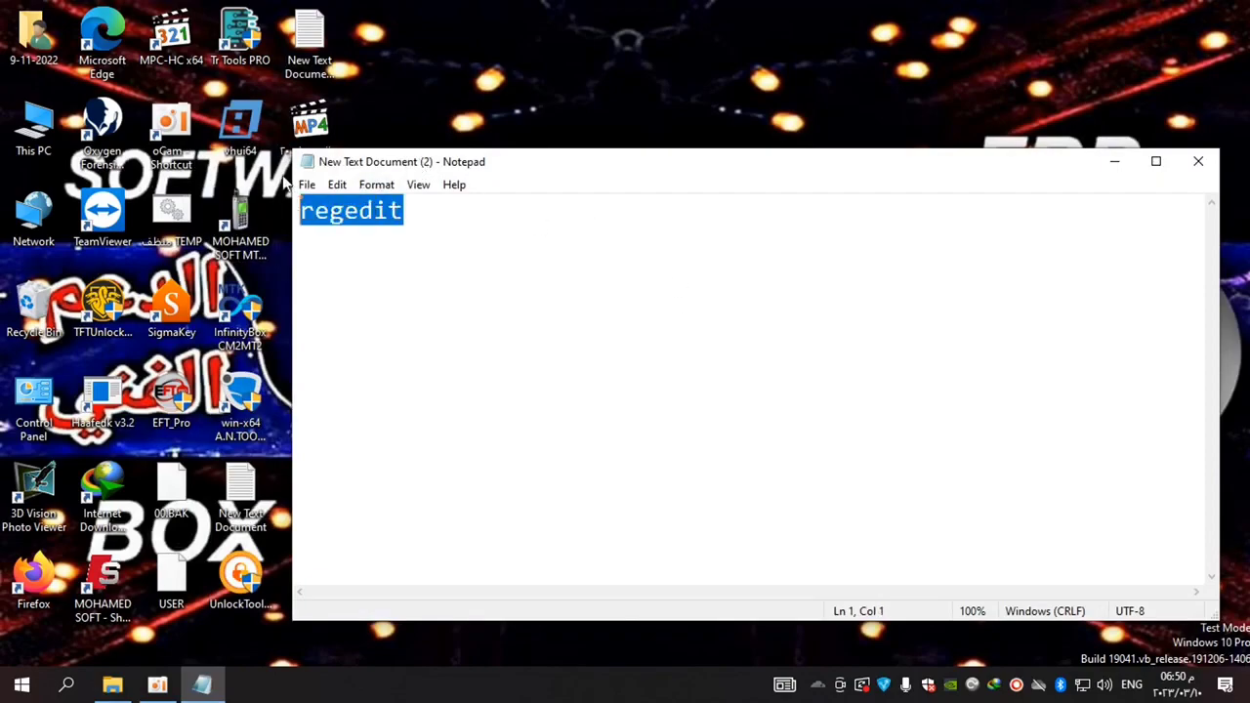
click(372, 185)
click(341, 232)
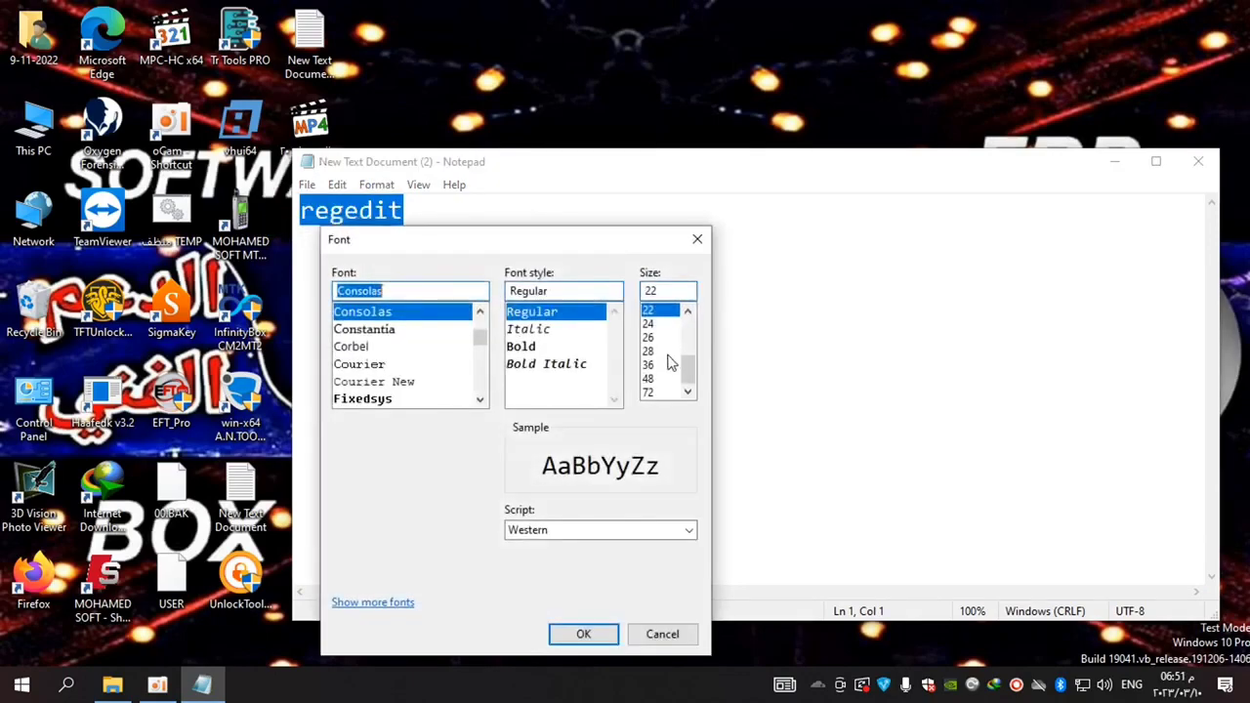
click(666, 392)
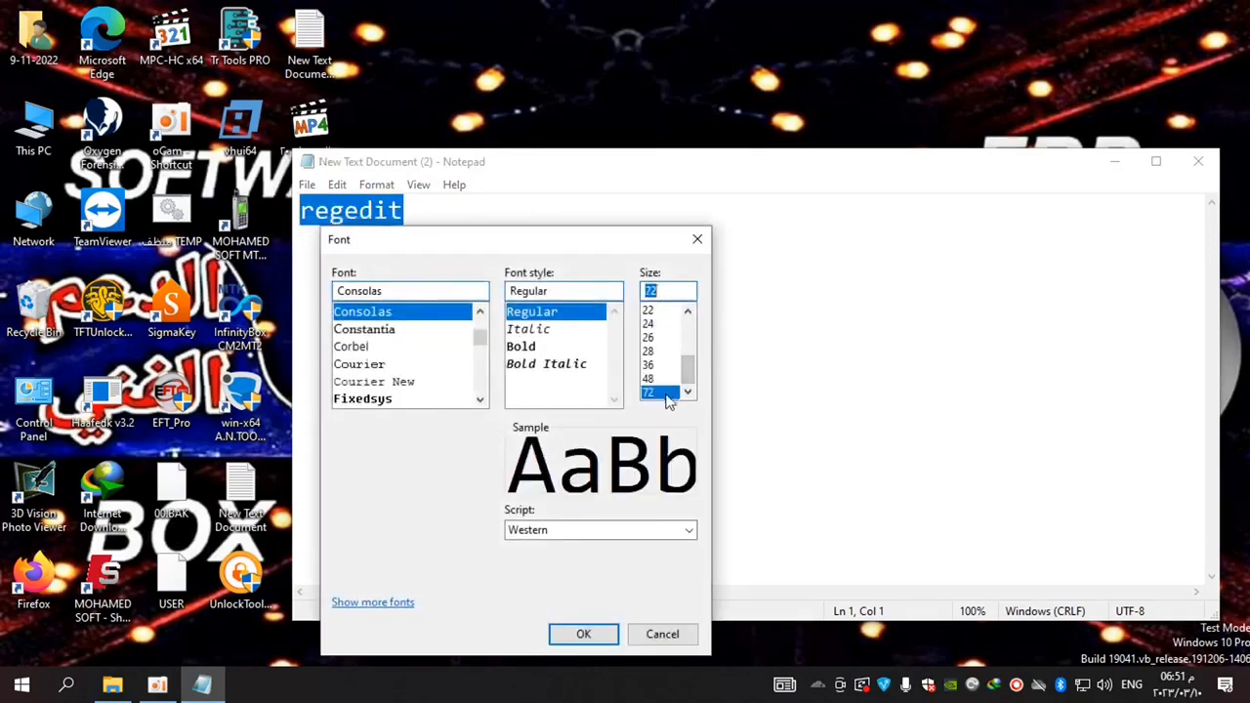
click(581, 634)
click(854, 276)
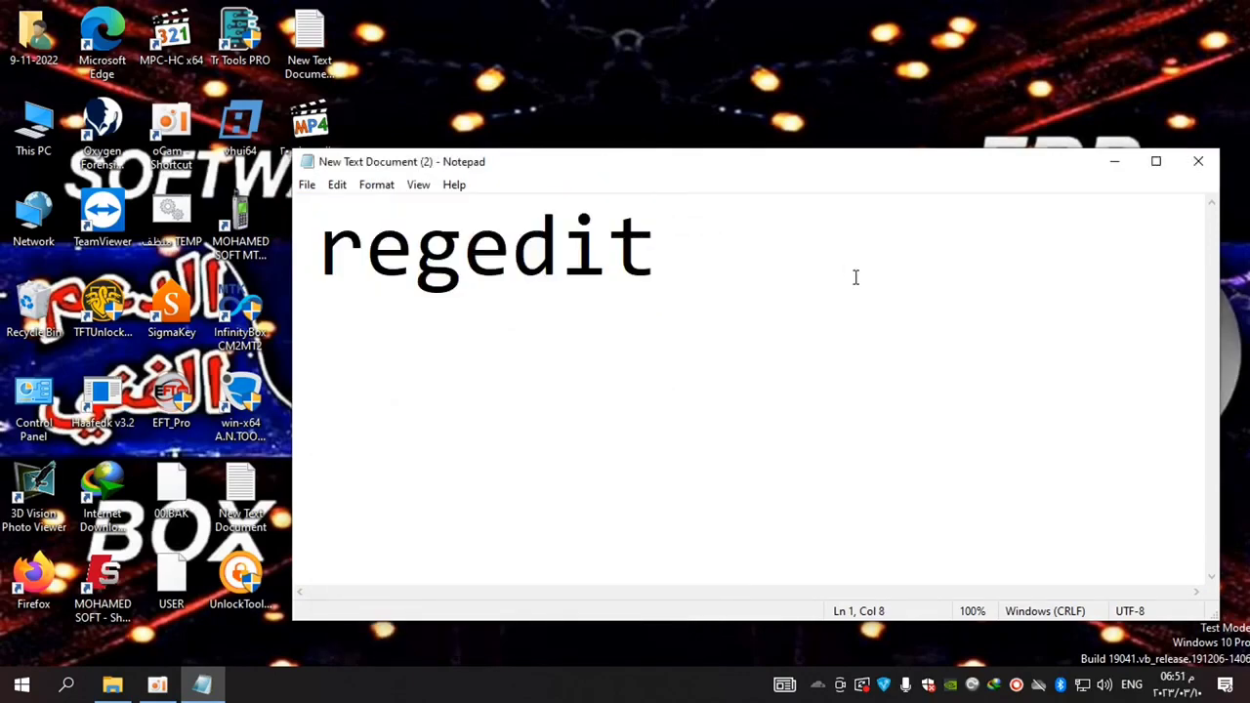
Copy the enlarged word regedit and close the document.
drag(653, 251, 337, 254)
right_click(412, 248)
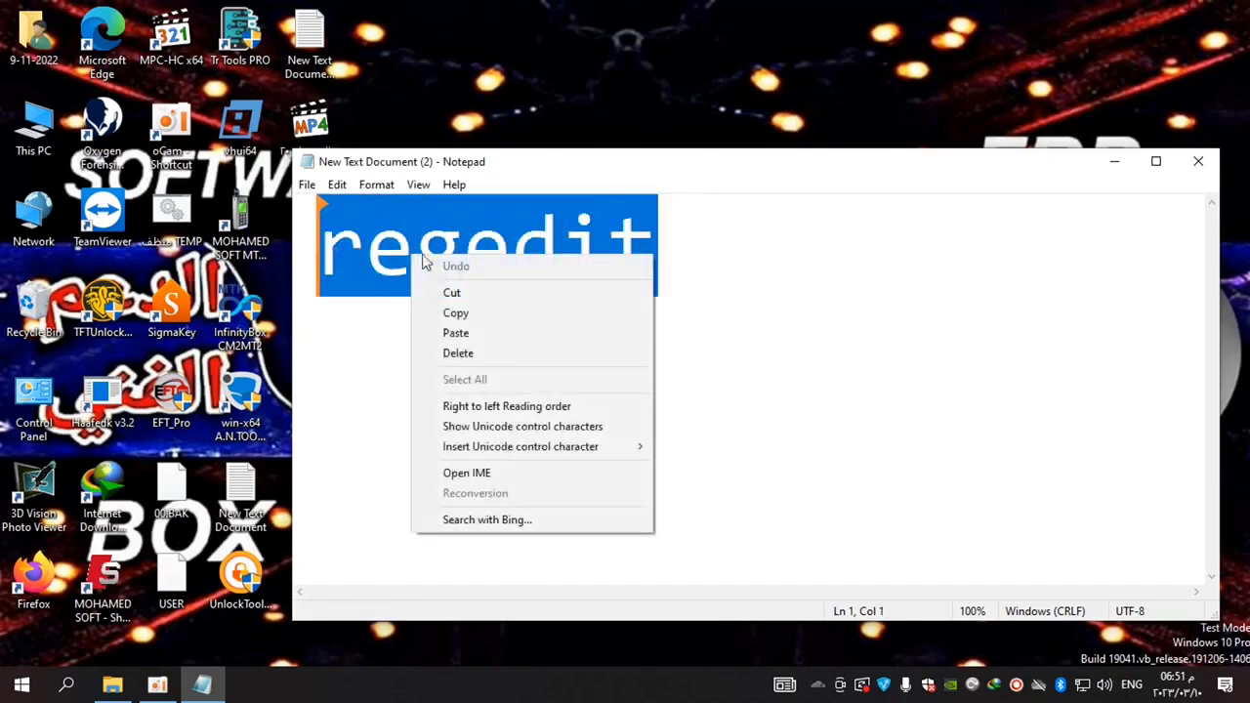
click(472, 314)
click(968, 195)
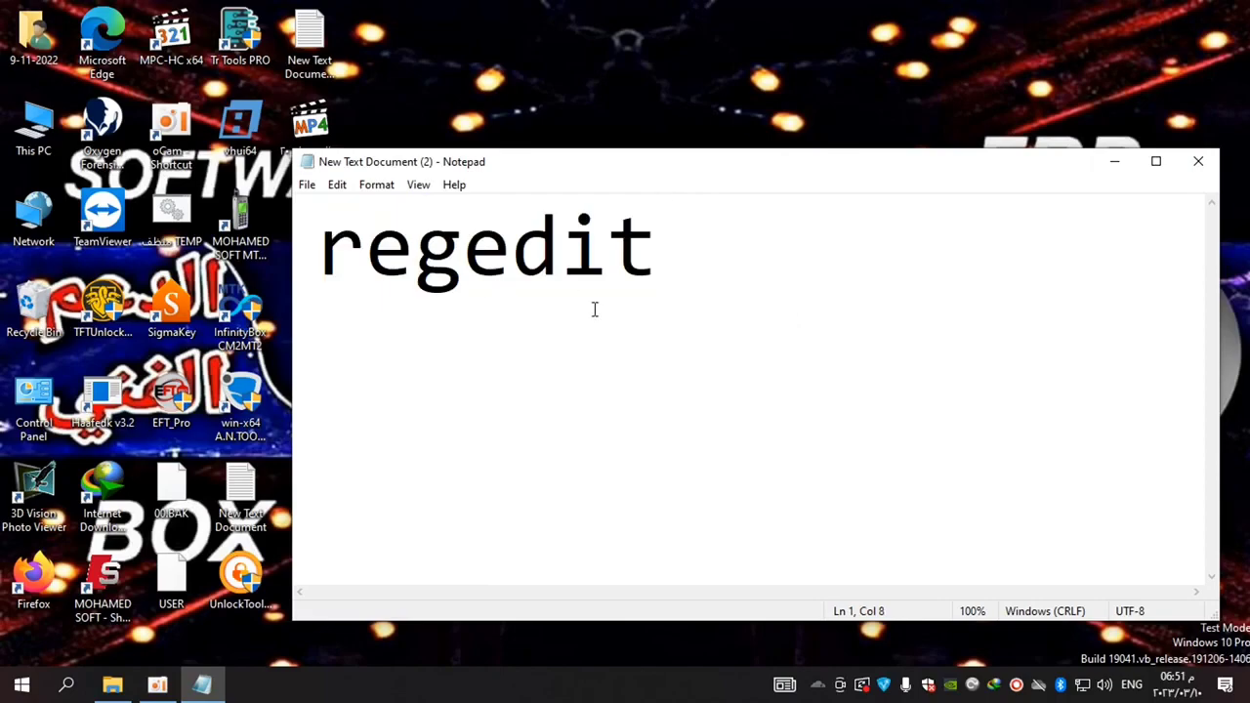
click(1195, 162)
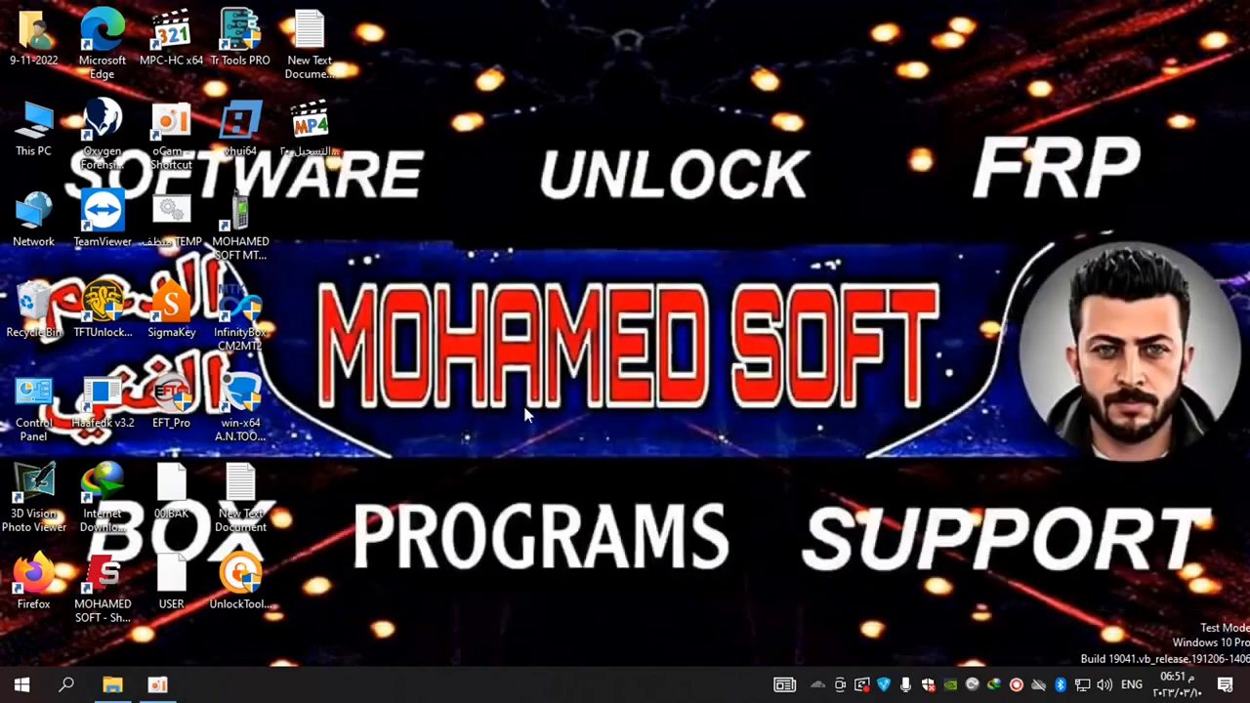
Look at the taskbar's options for displaying search and dismiss them without choosing one.
right_click(311, 691)
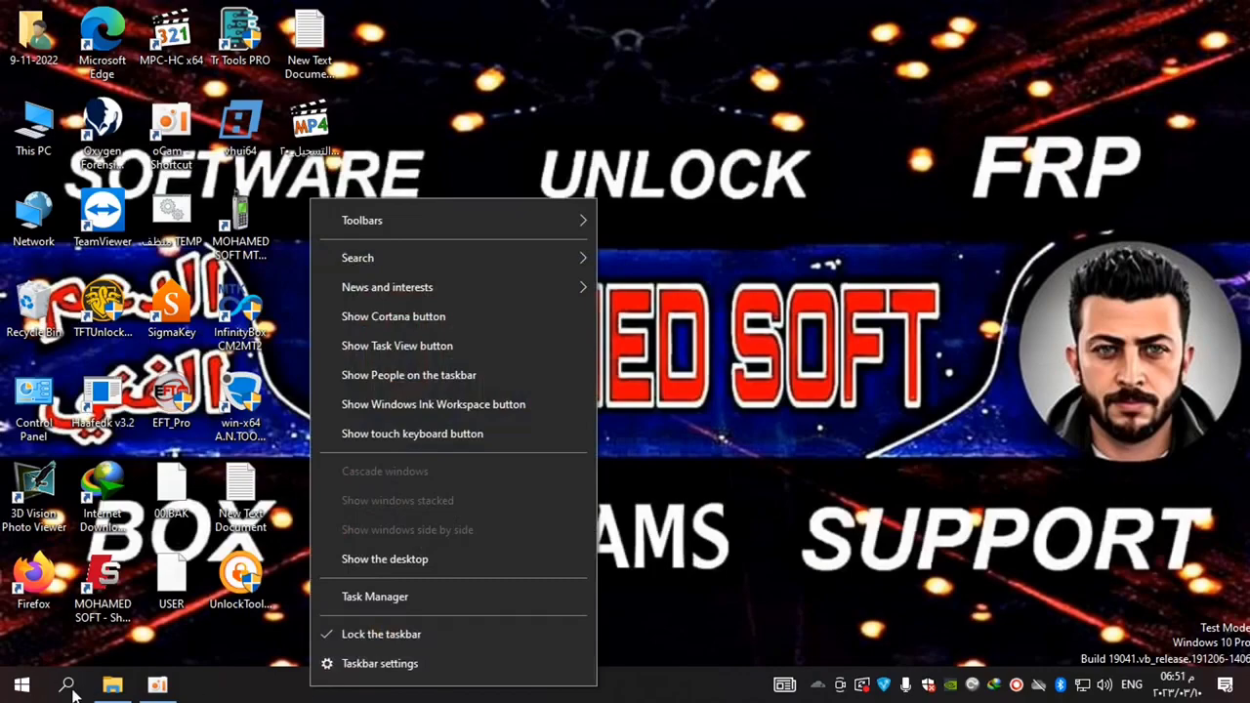
click(221, 695)
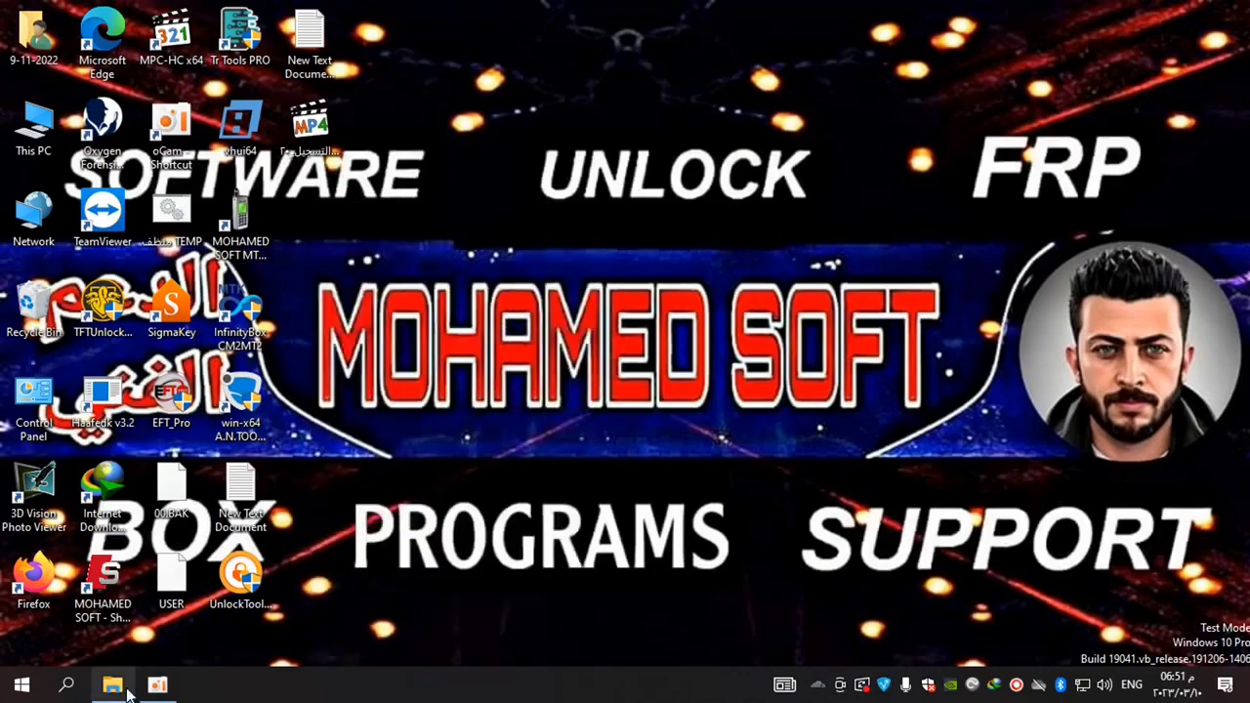
right_click(223, 691)
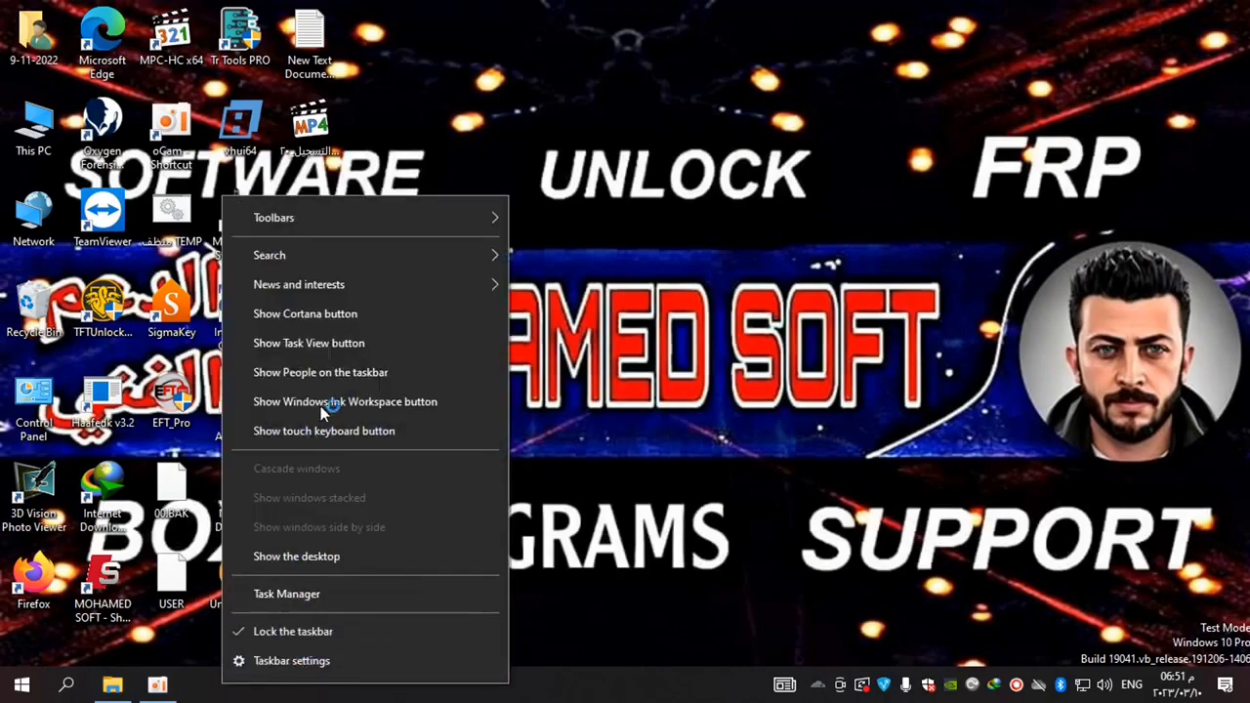
mouse_move(332, 255)
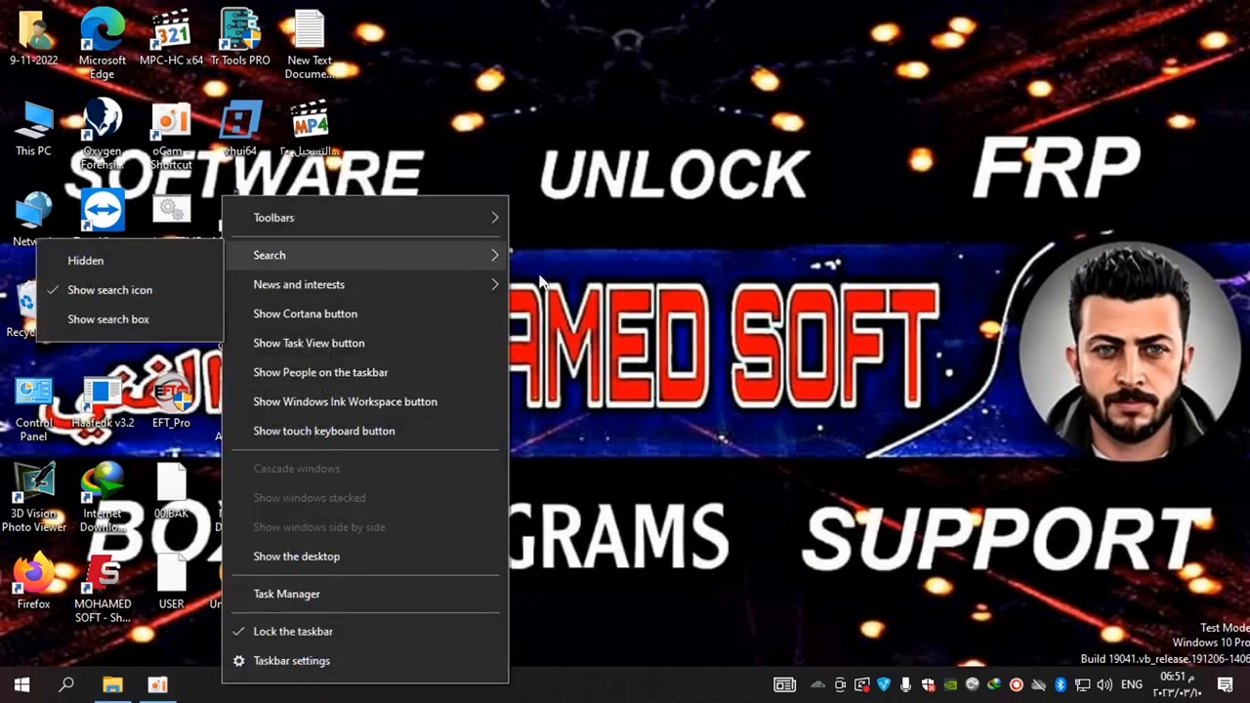
click(616, 285)
Search Windows for the copied text regedit.
click(65, 685)
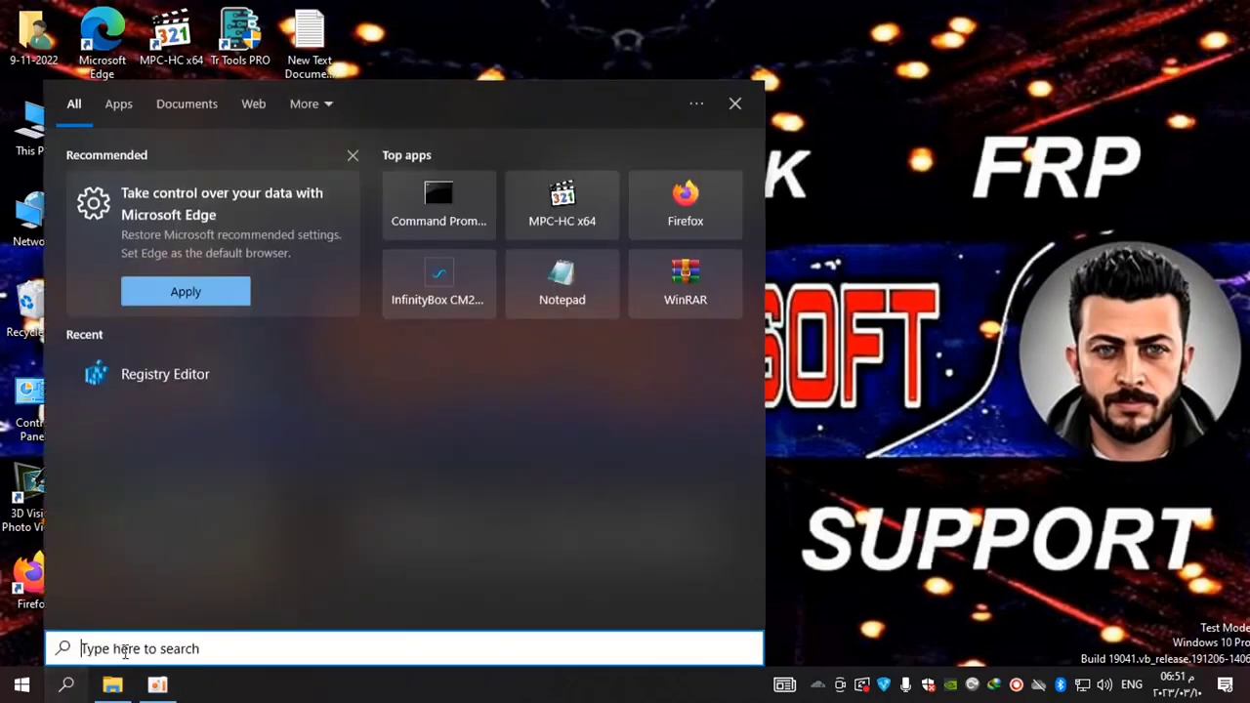
right_click(97, 651)
click(115, 594)
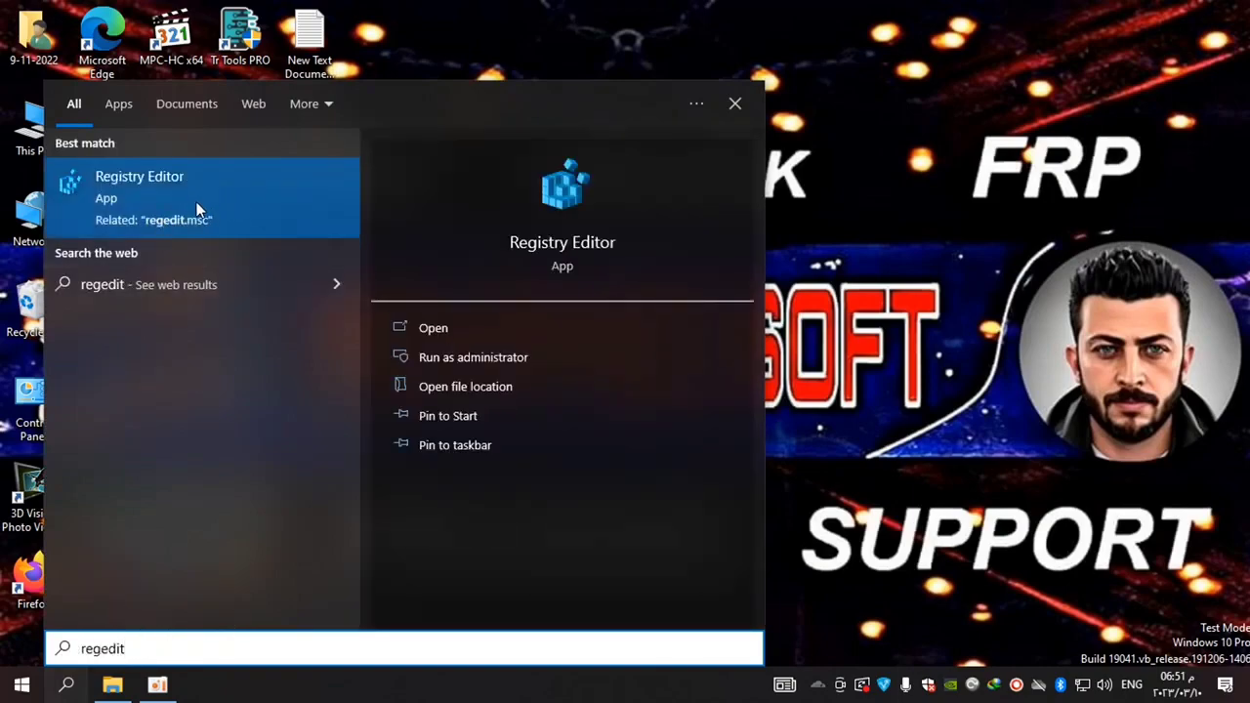
Open Registry Editor from the search result and expand HKEY_CURRENT_USER\SOFTWARE.
right_click(134, 214)
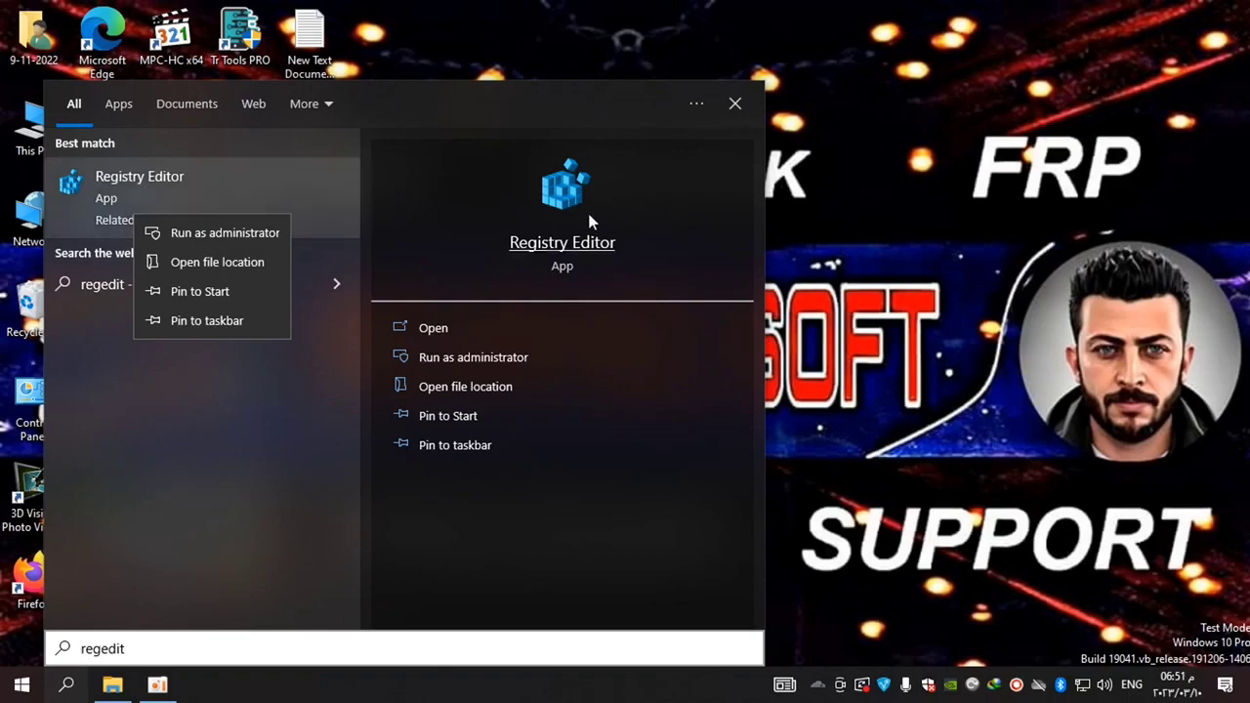
click(101, 182)
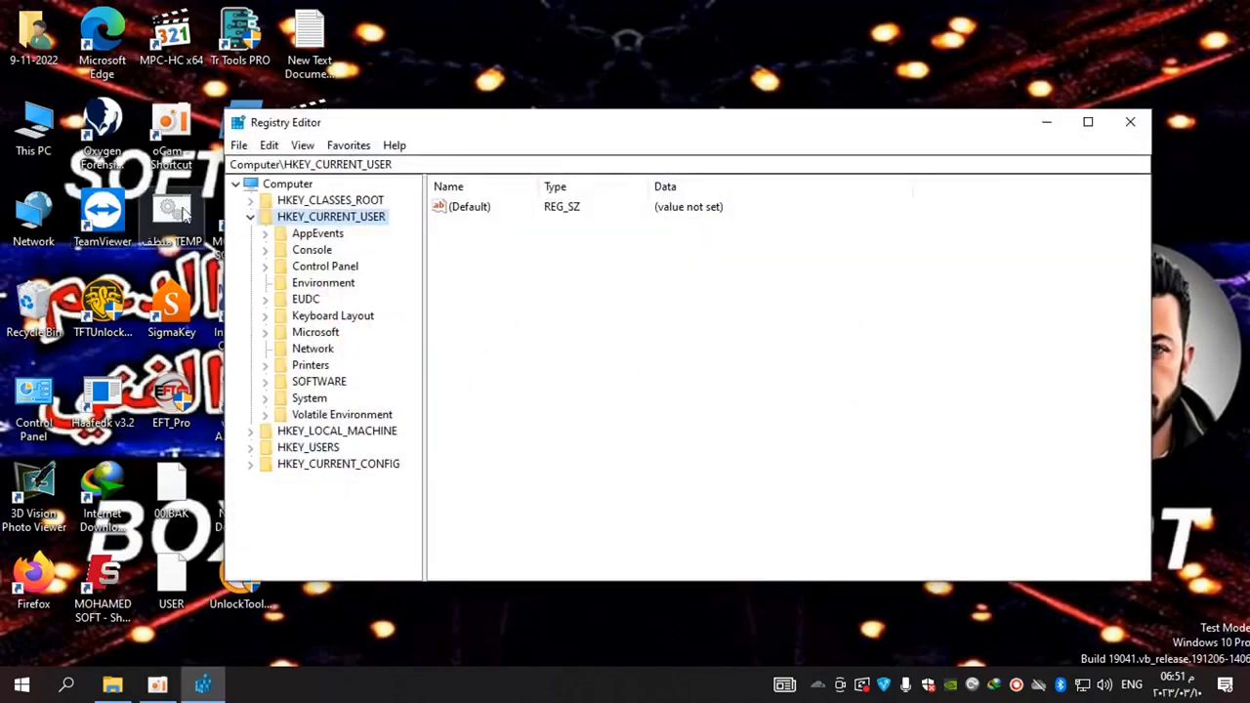
click(249, 216)
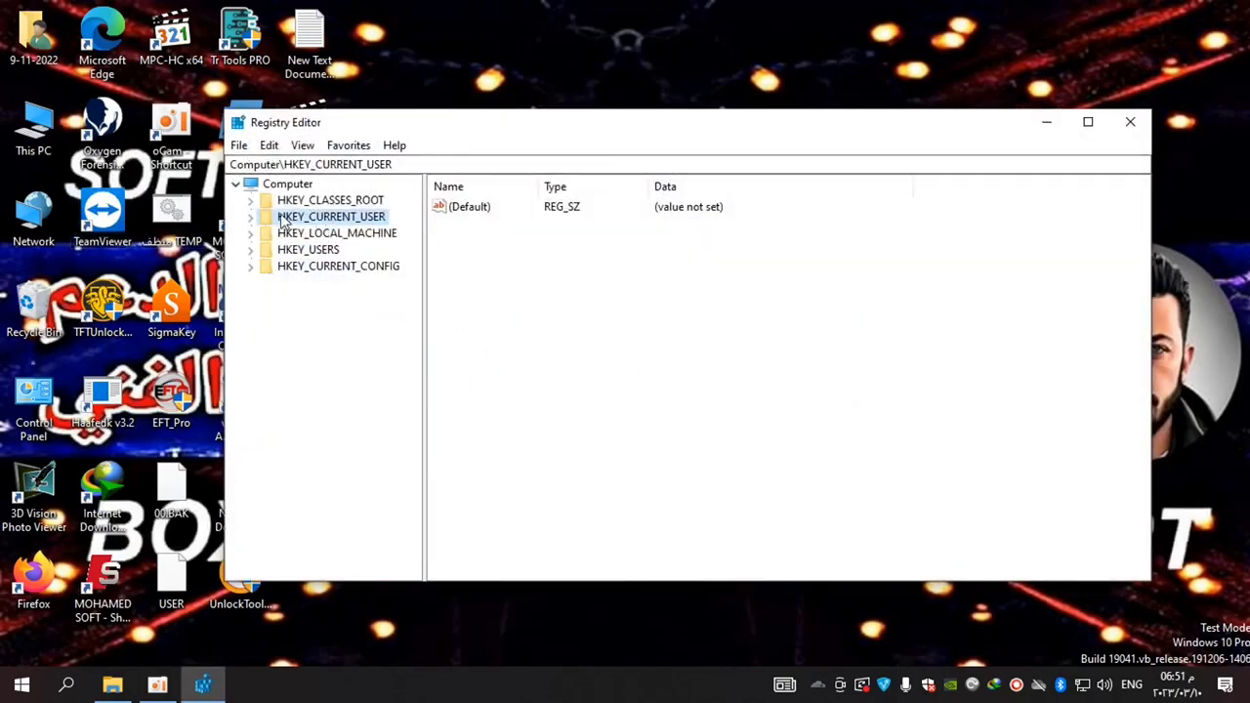
double_click(281, 221)
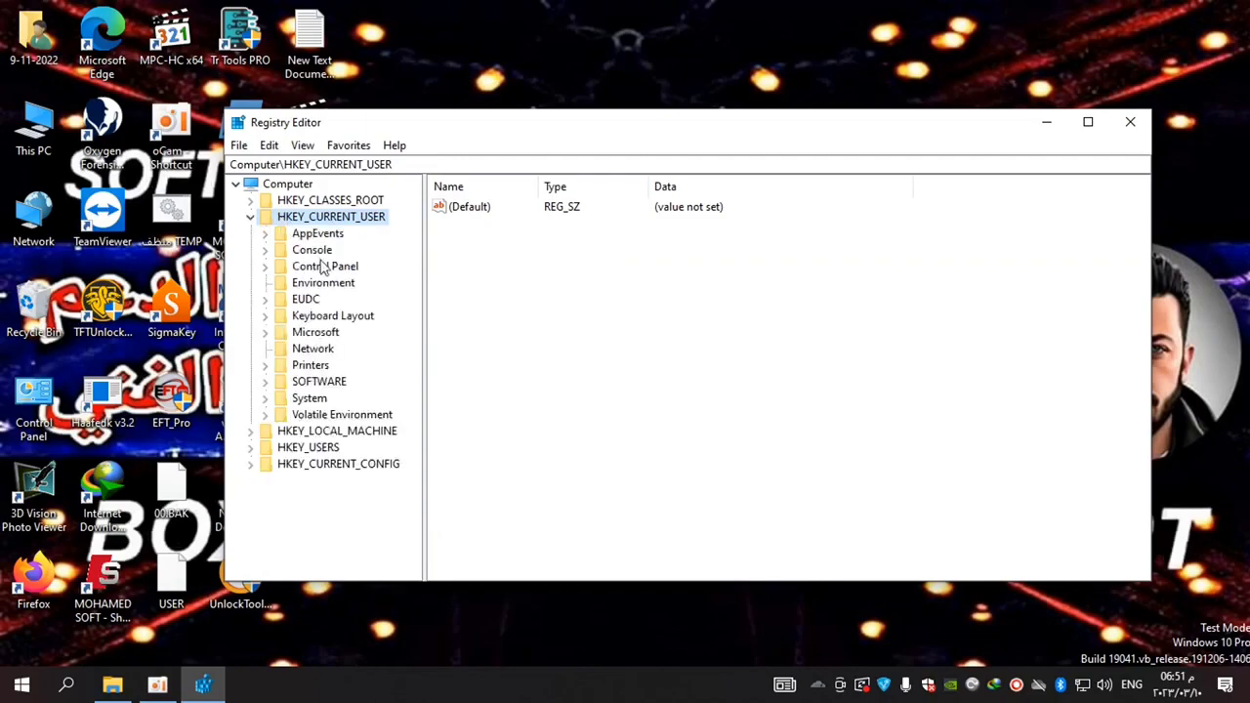
double_click(323, 386)
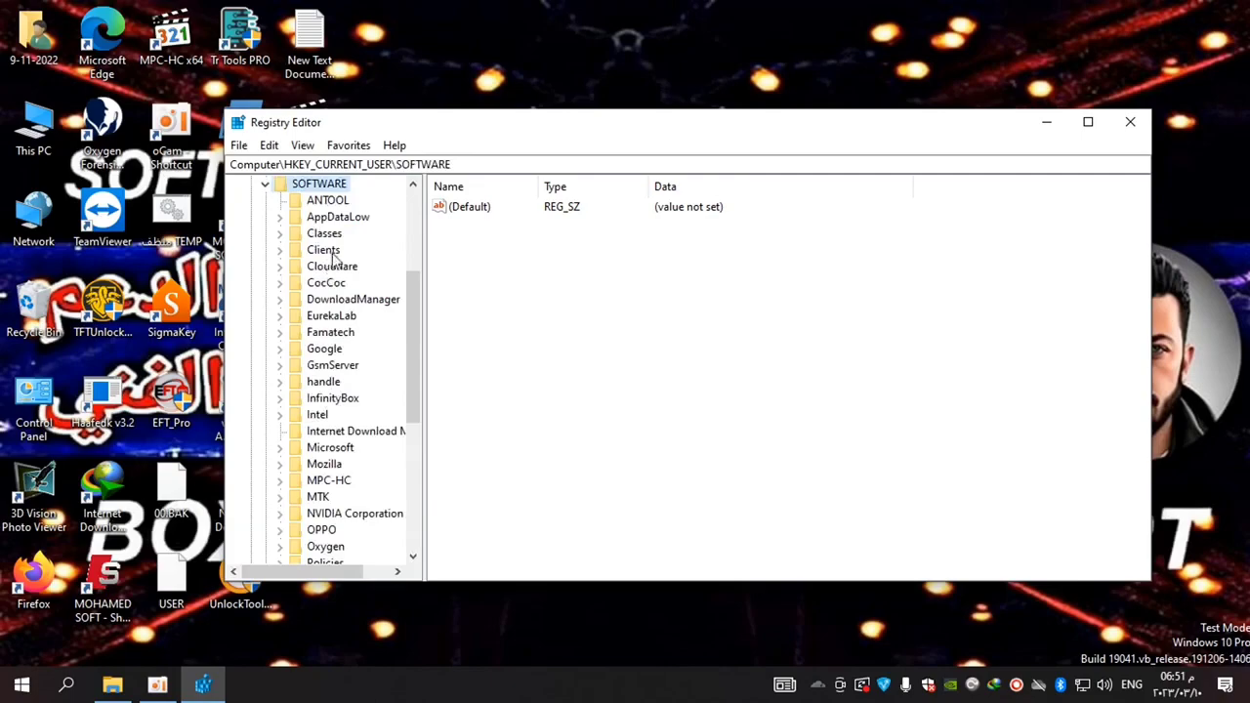
Delete the handle key under HKEY_CURRENT_USER\SOFTWARE and close Registry Editor.
scroll(346, 372, down, 6)
scroll(351, 400, up, 8)
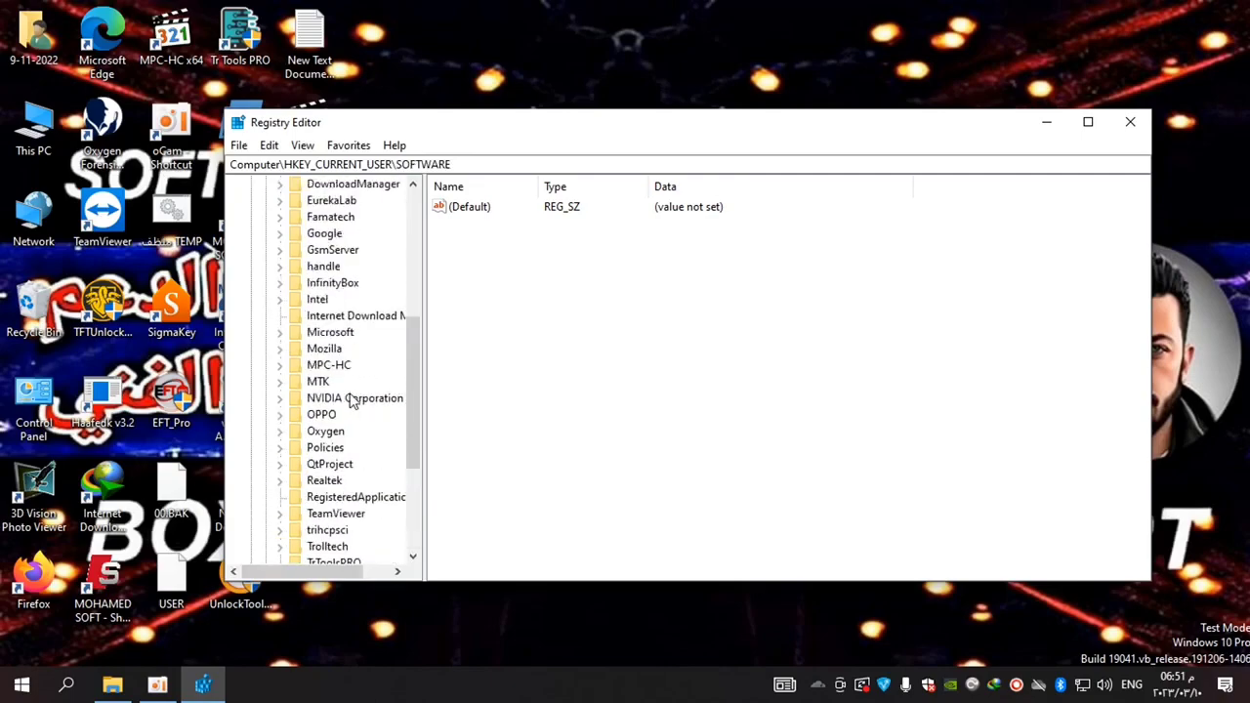
scroll(351, 395, up, 1)
scroll(361, 420, down, 2)
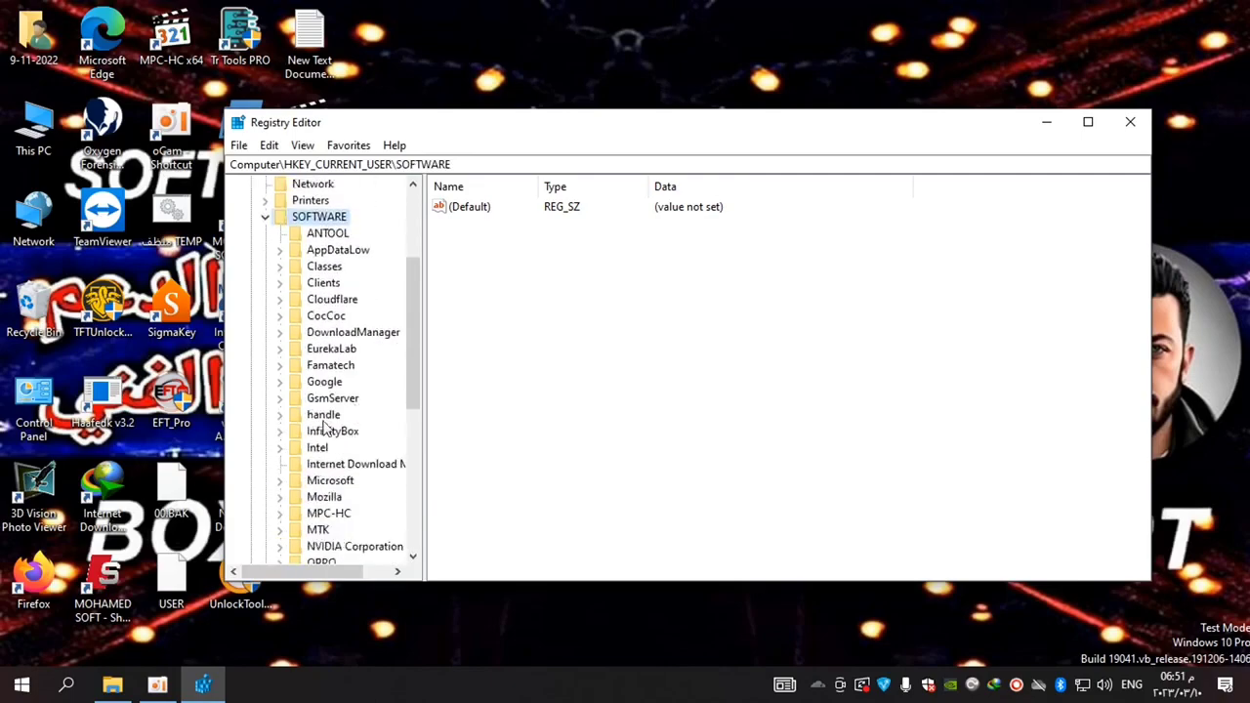
click(323, 422)
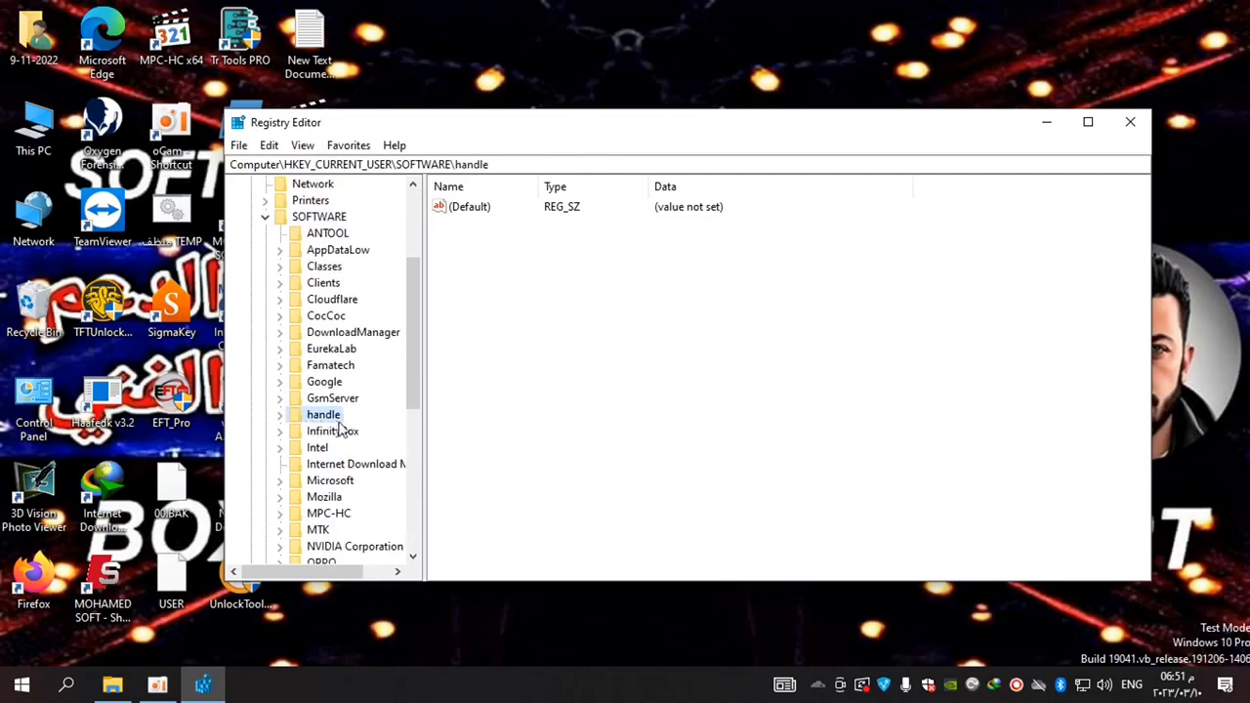
right_click(332, 423)
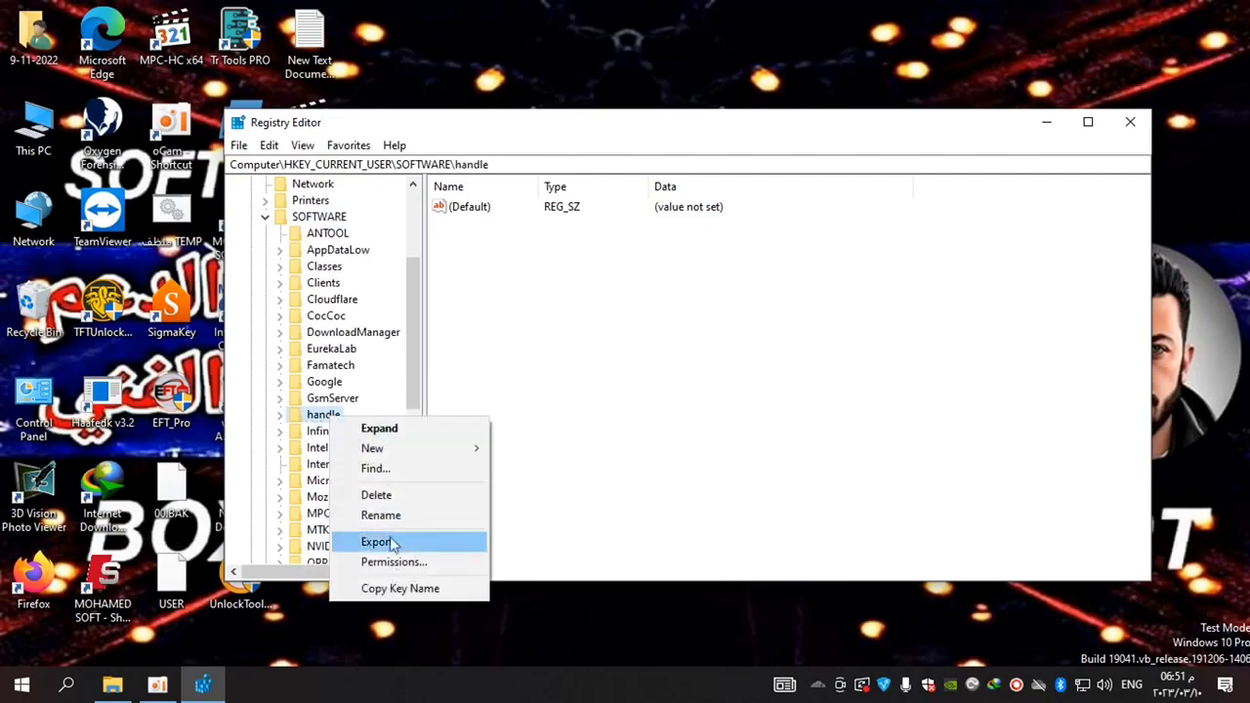
click(374, 491)
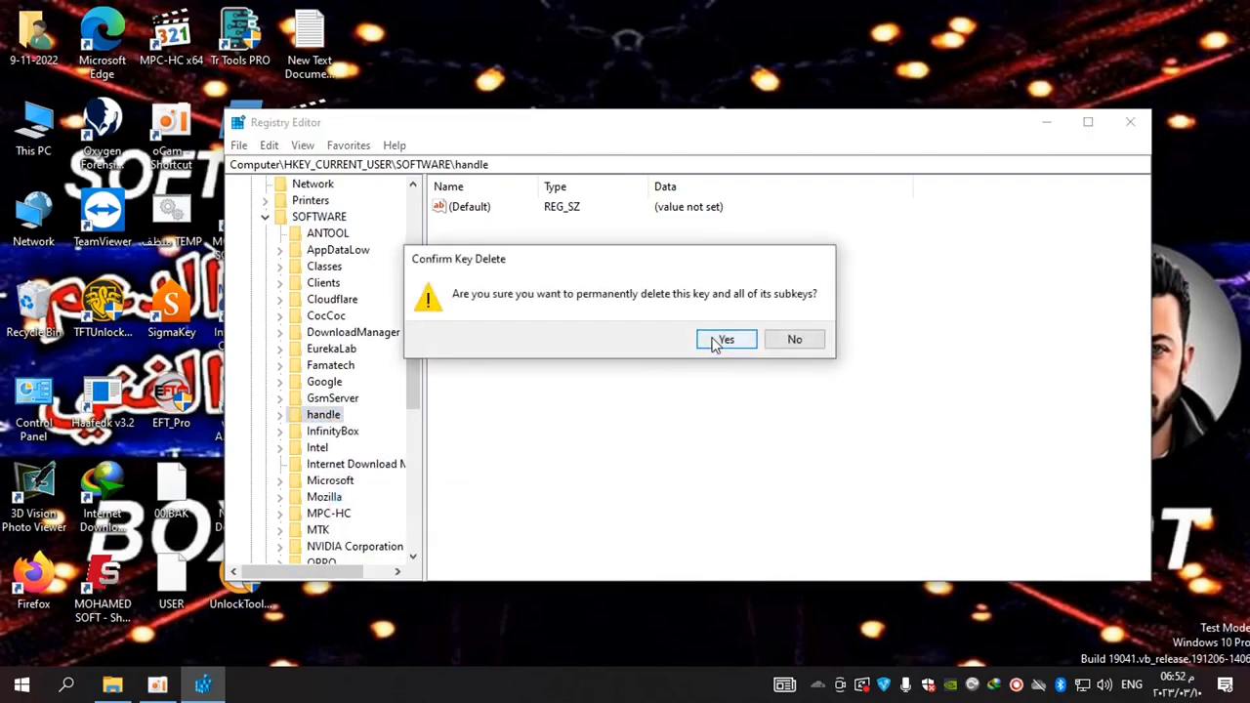
click(723, 339)
click(1125, 123)
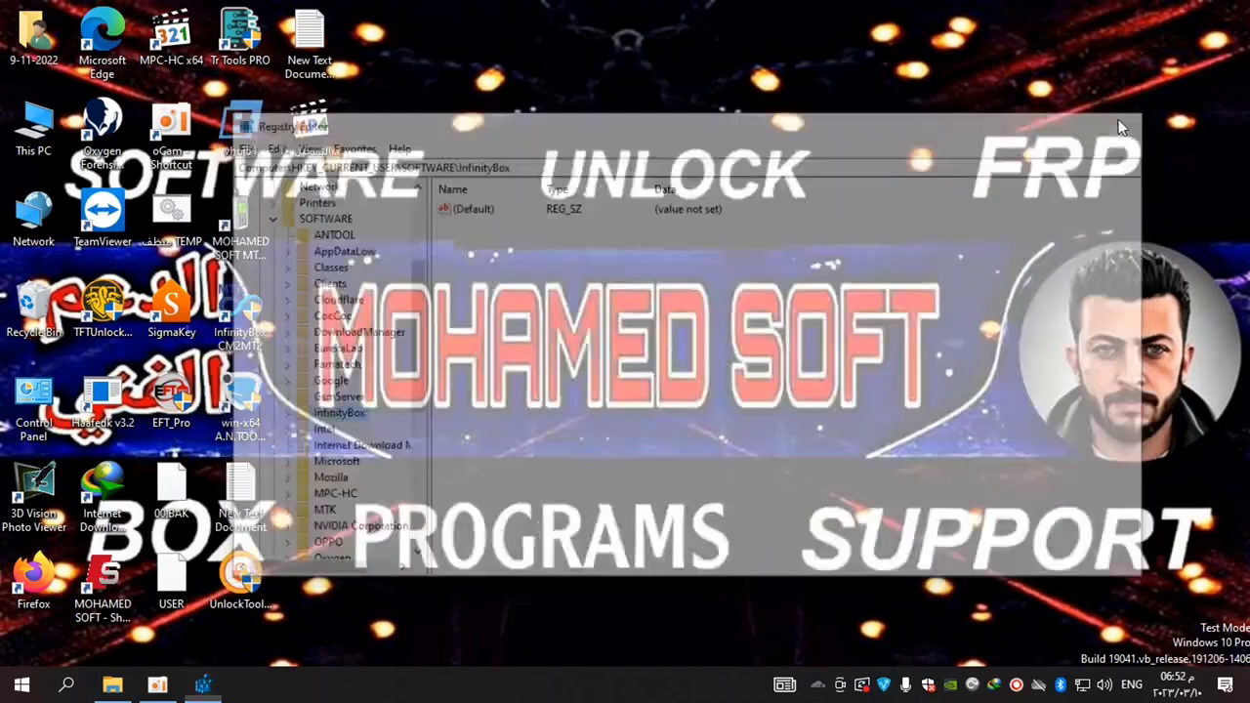
Empty the Recycle Bin.
right_click(22, 314)
click(60, 346)
click(700, 417)
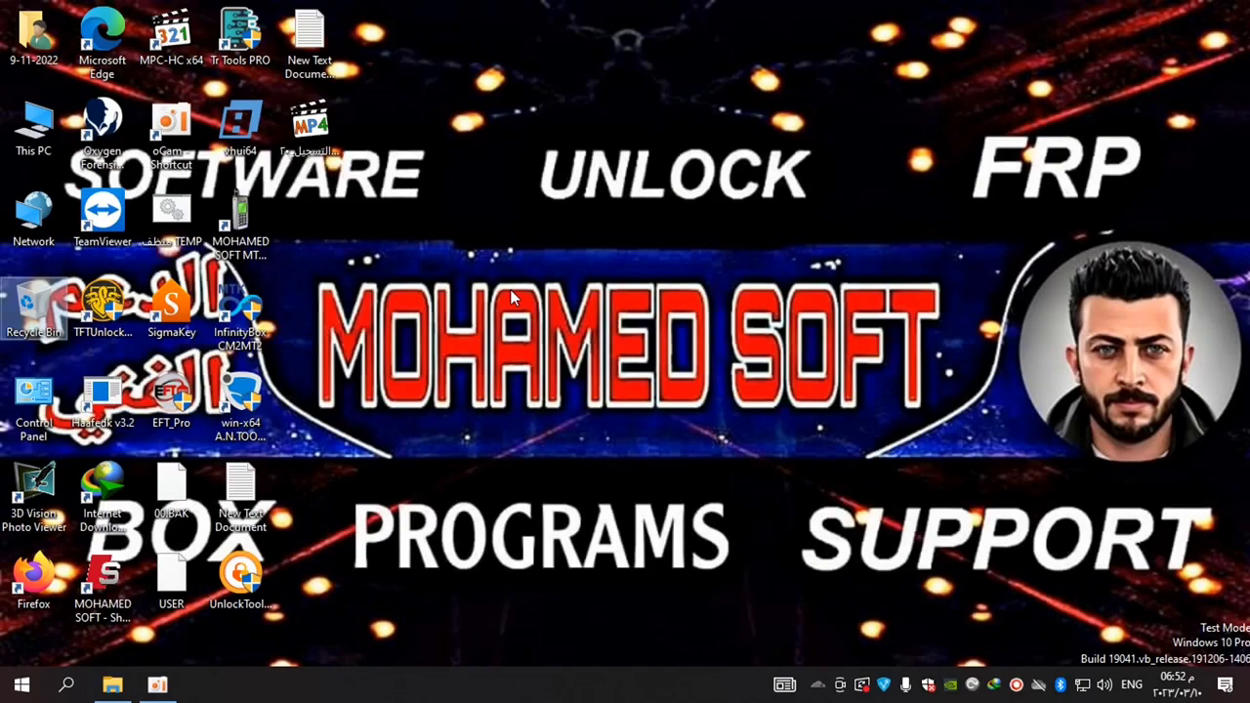
click(21, 683)
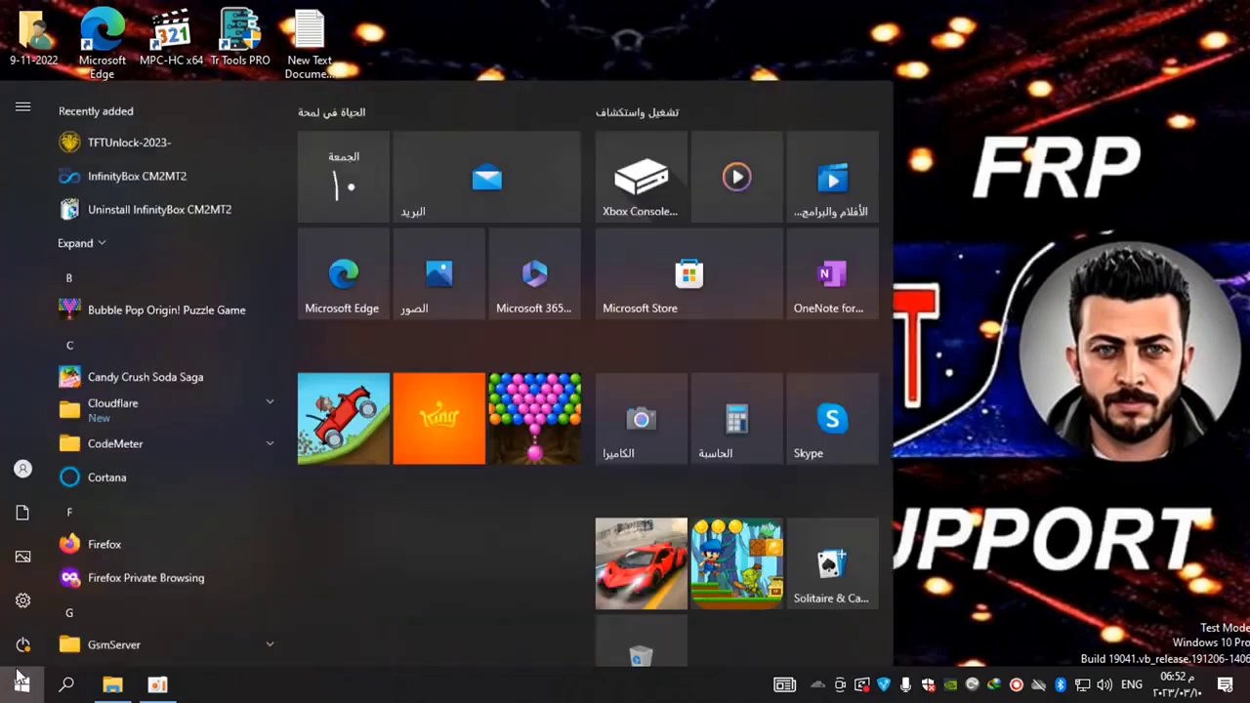
click(1139, 80)
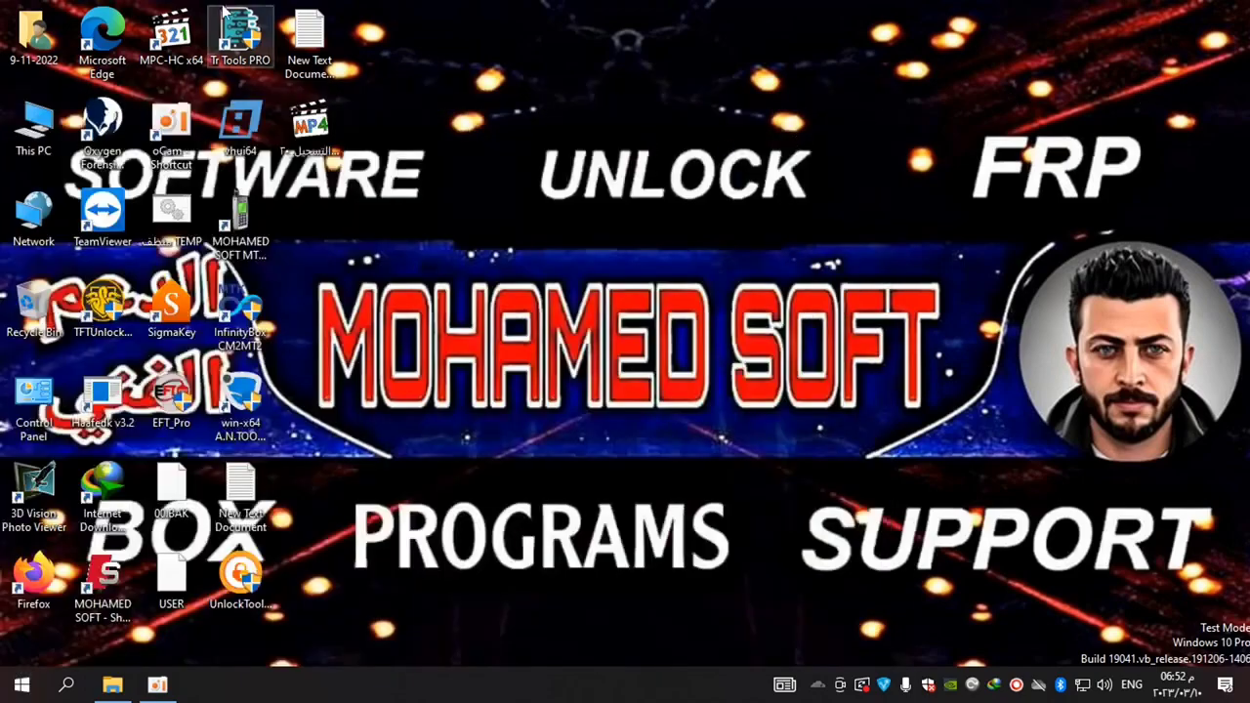
Locate the Miracle Box Thunder 2023 folder in Downloads\Compressed of the 9-11-2022 user folder and close the window.
double_click(39, 30)
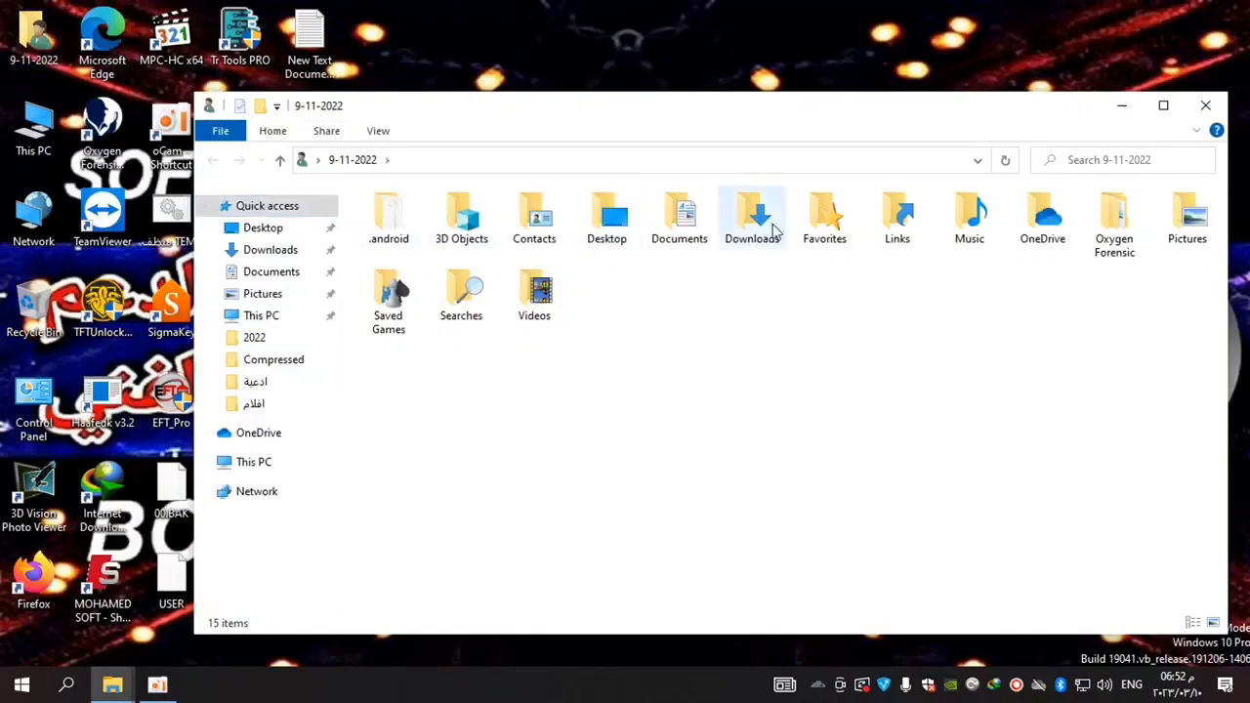
double_click(771, 229)
double_click(460, 220)
click(444, 223)
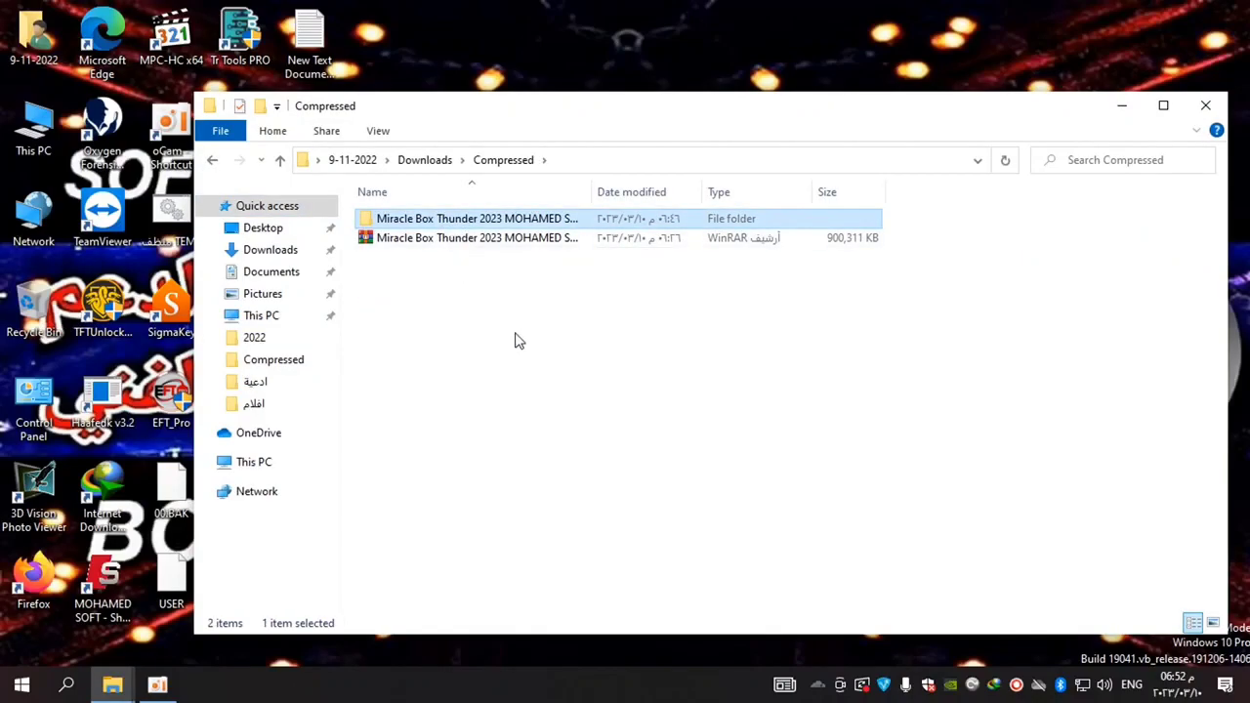
click(1205, 106)
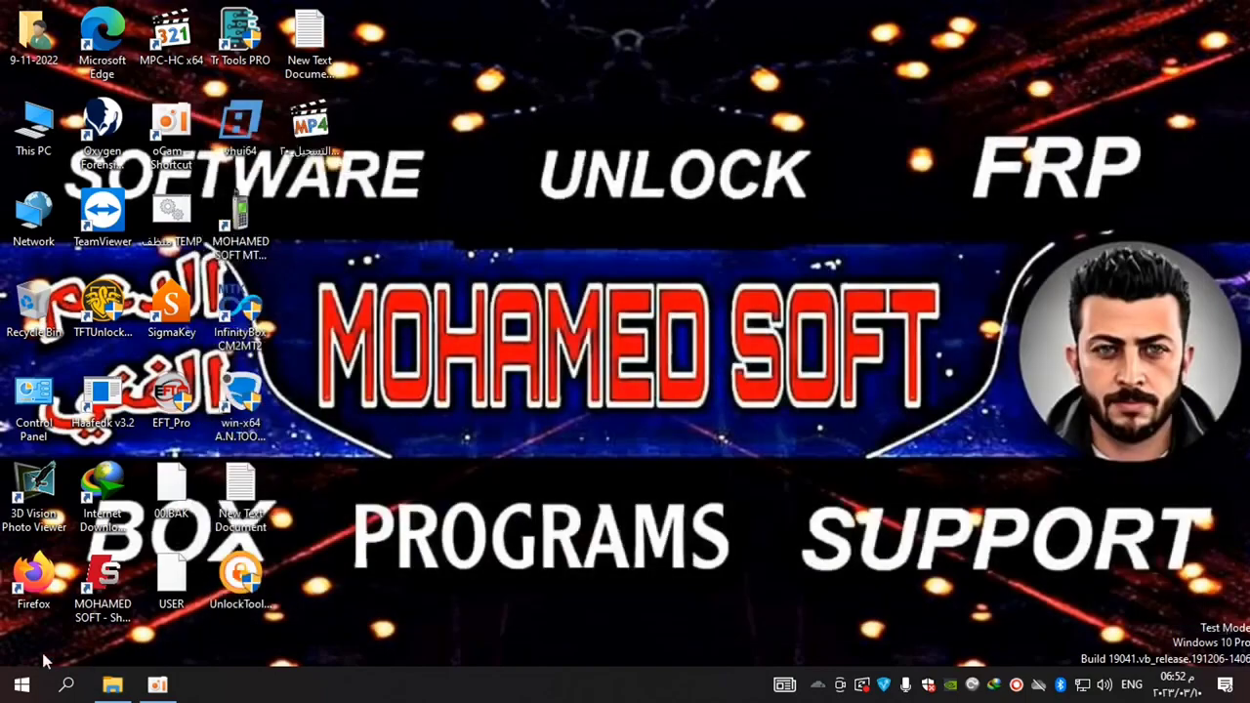
Open Virus & threat protection from the Windows Security page of Update & Security and maximize its window.
click(22, 684)
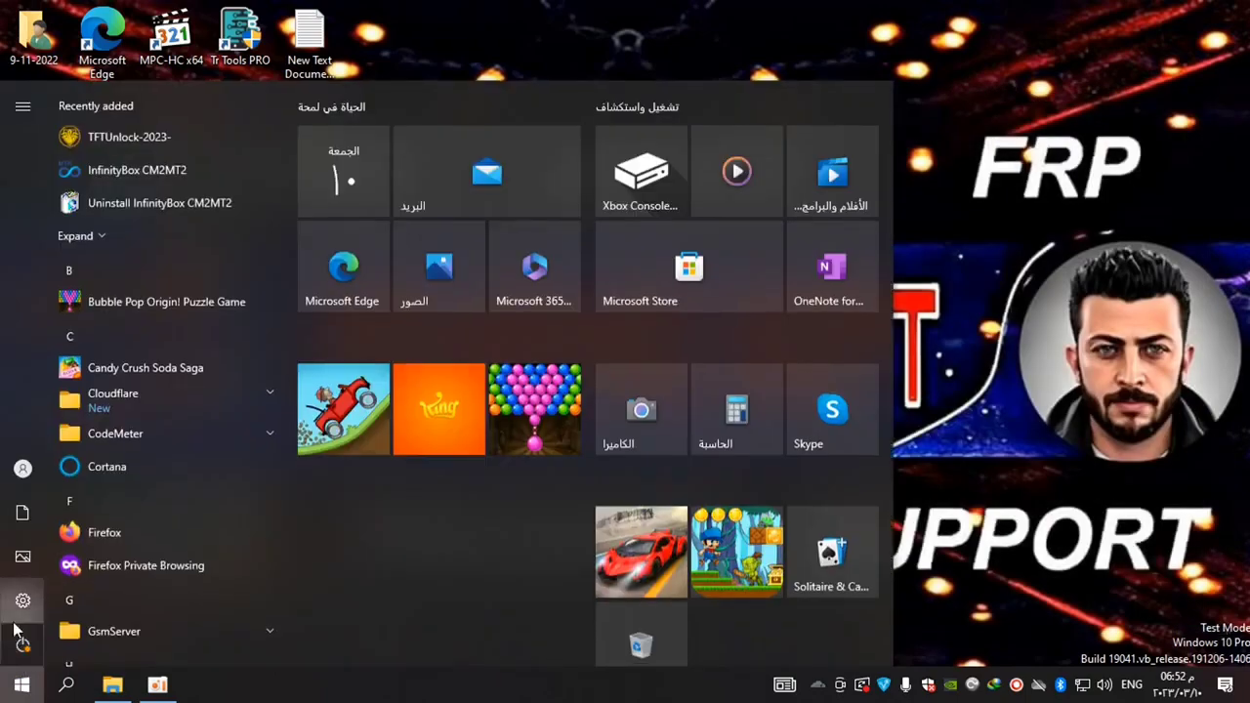
click(23, 601)
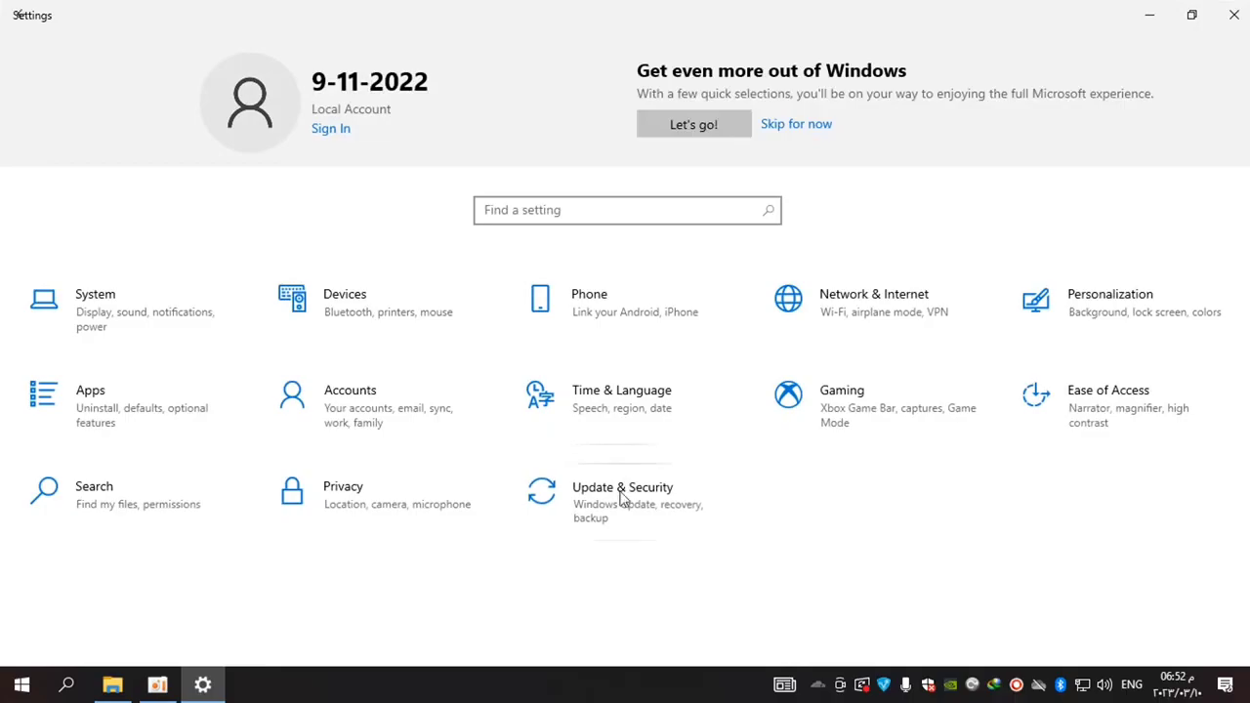
click(621, 498)
click(78, 283)
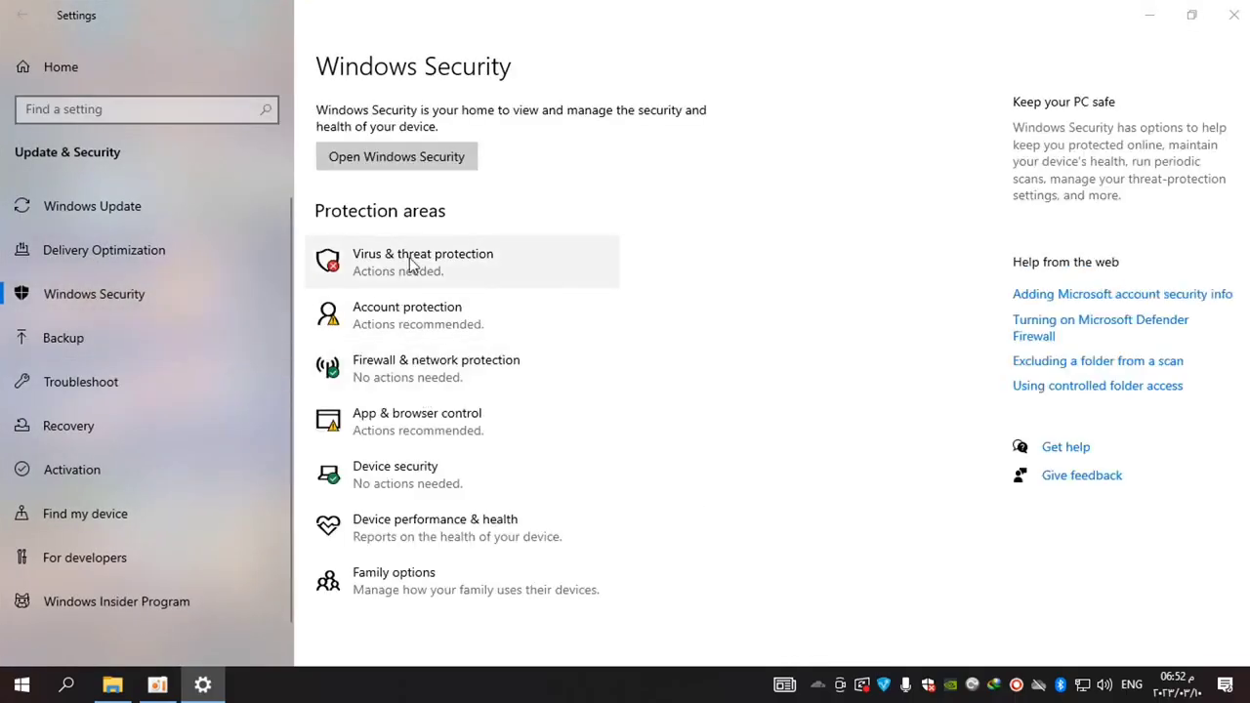
click(412, 263)
click(1052, 51)
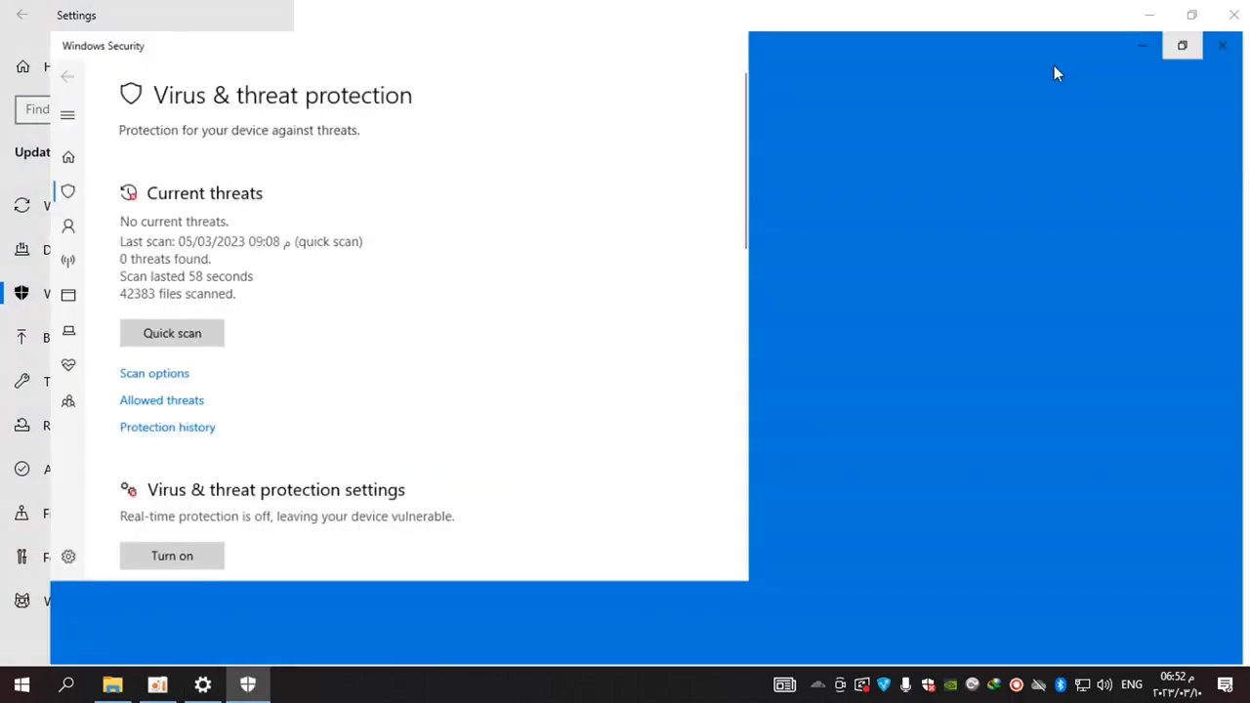
Open the Exclusions page from the virus & threat protection settings.
scroll(449, 596, down, 2)
click(363, 404)
scroll(483, 603, down, 10)
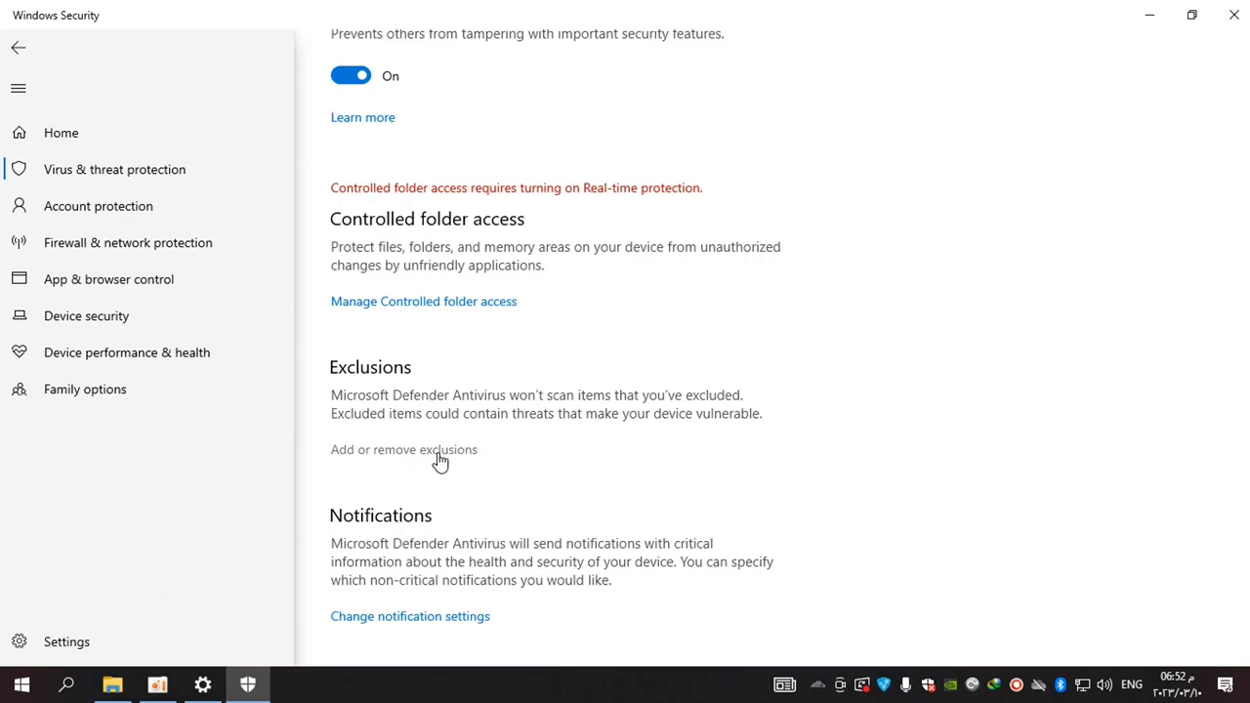
scroll(439, 461, up, 2)
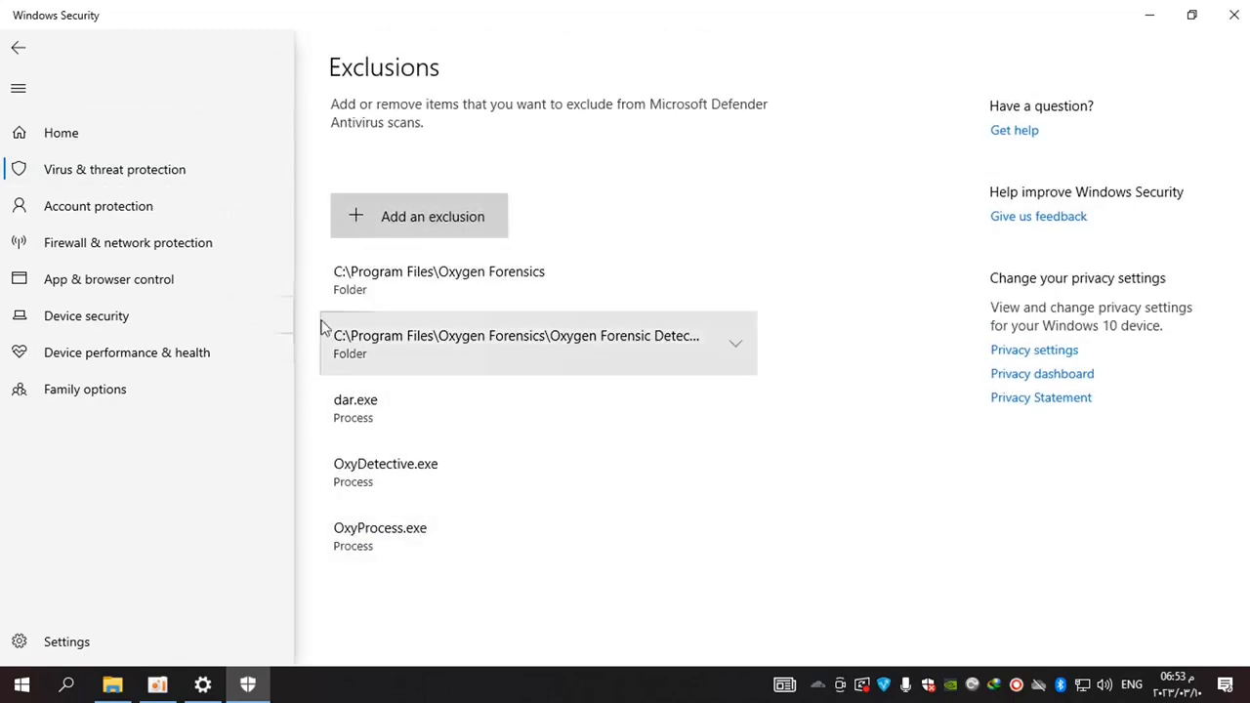
Add the Miracle Box Thunder 2023 MOHAMED SOFT folder in Downloads\Compressed as a folder exclusion for Microsoft Defender Antivirus.
click(420, 223)
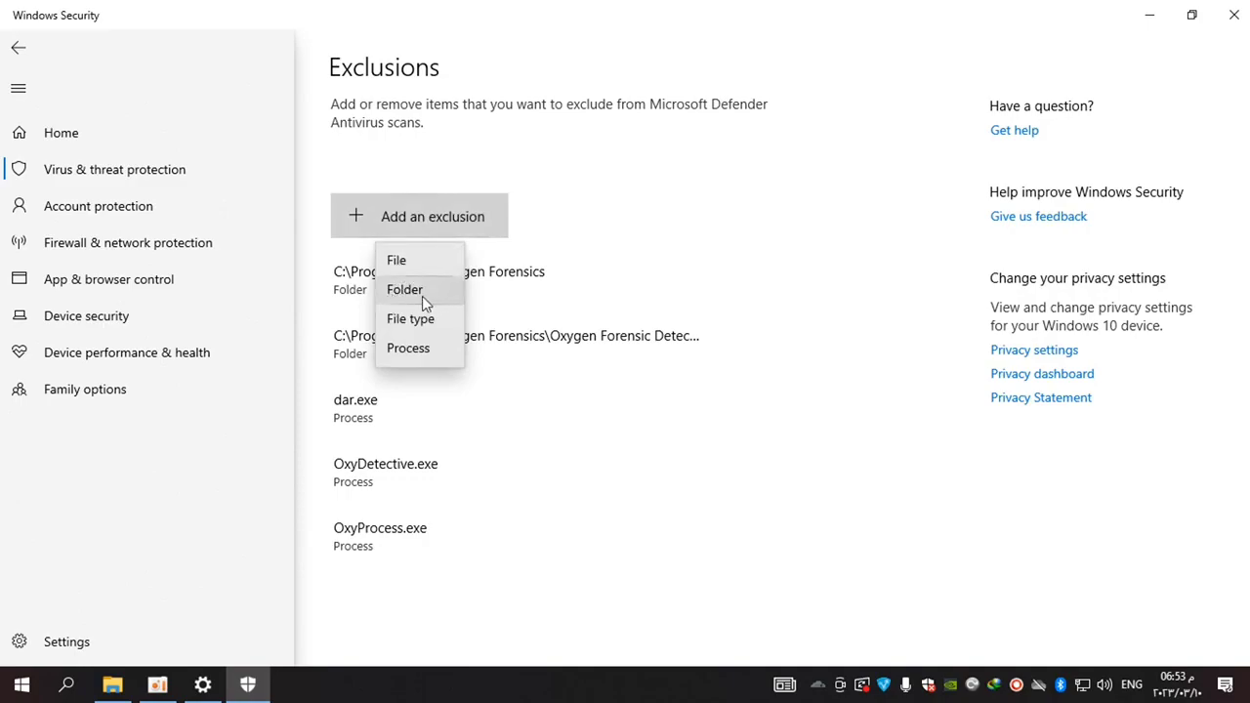
click(422, 296)
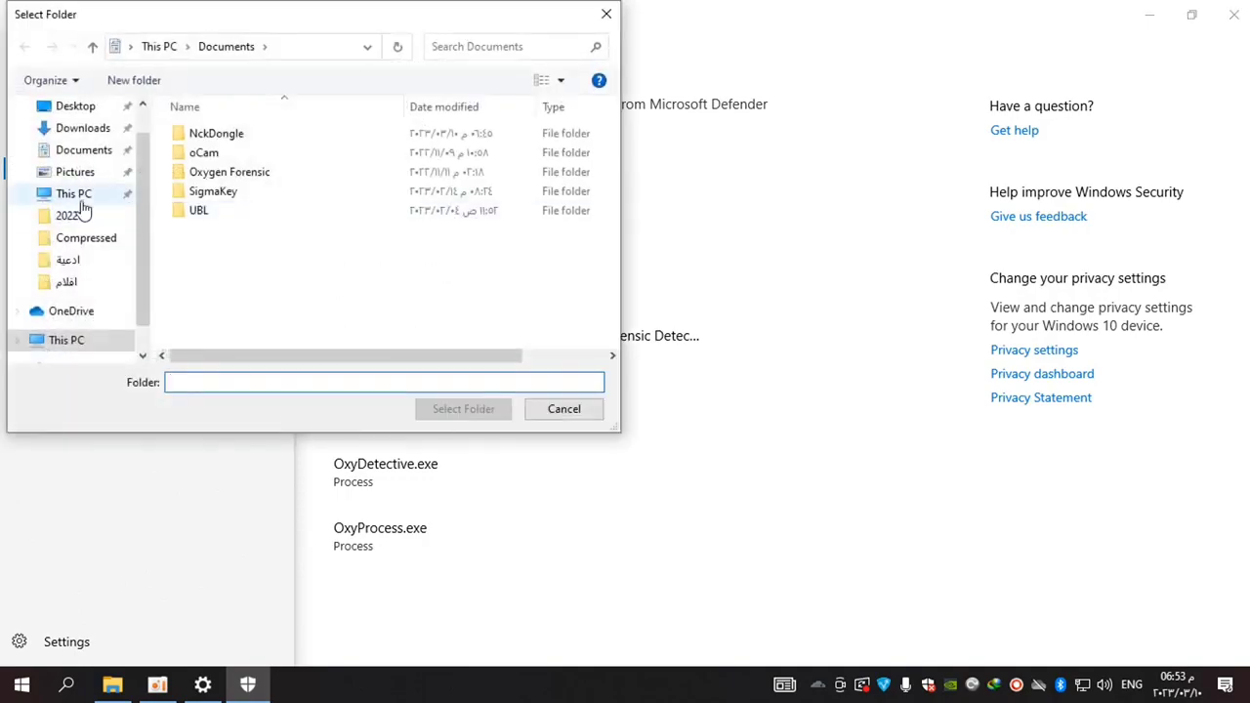
scroll(142, 216, up, 1)
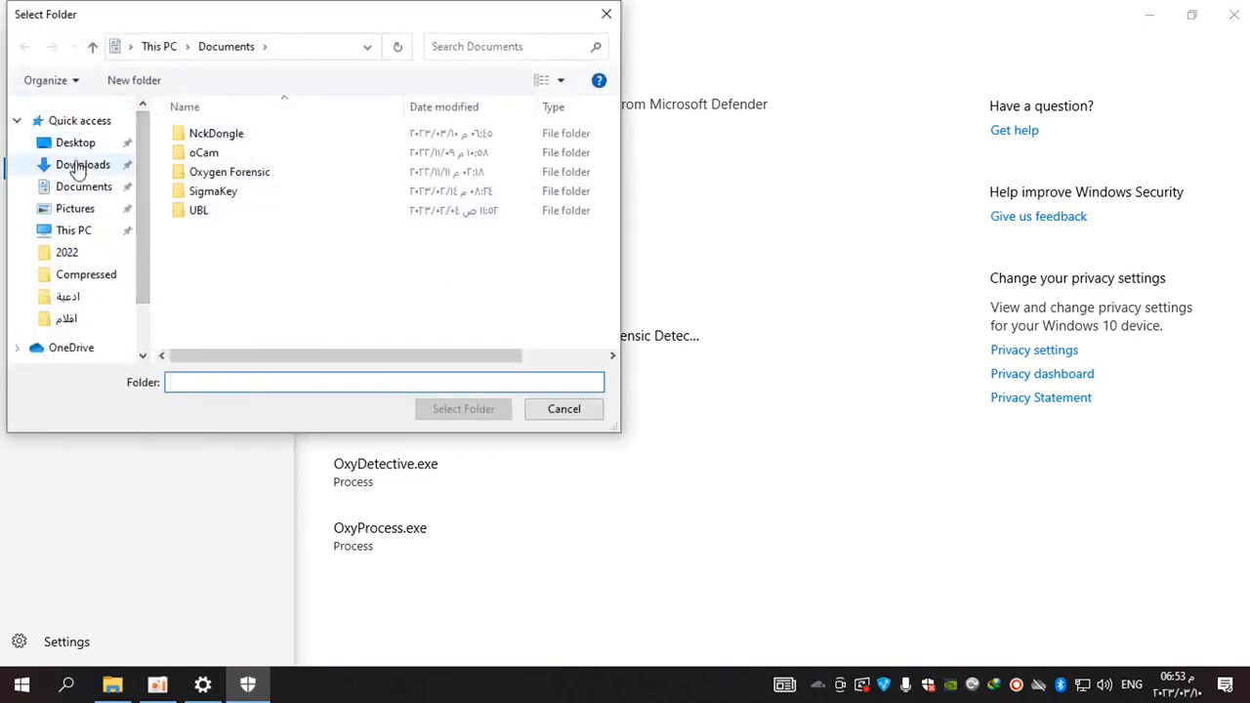
click(78, 167)
click(229, 153)
double_click(229, 136)
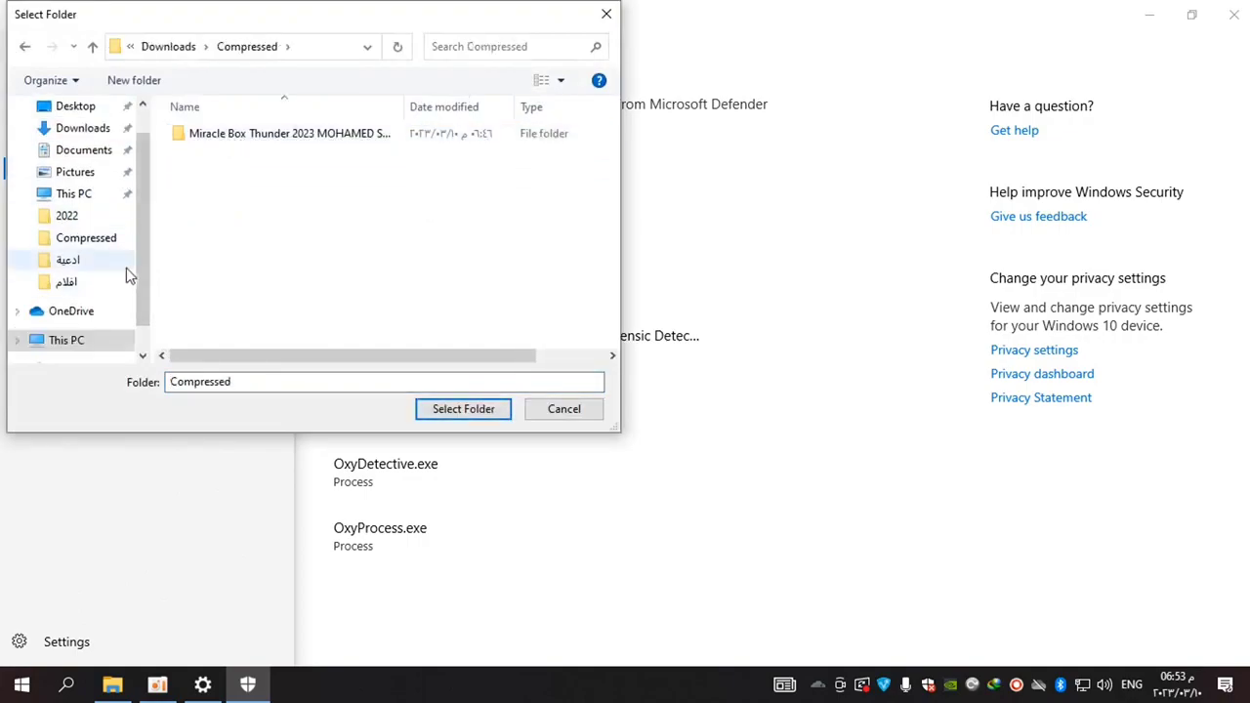
click(299, 139)
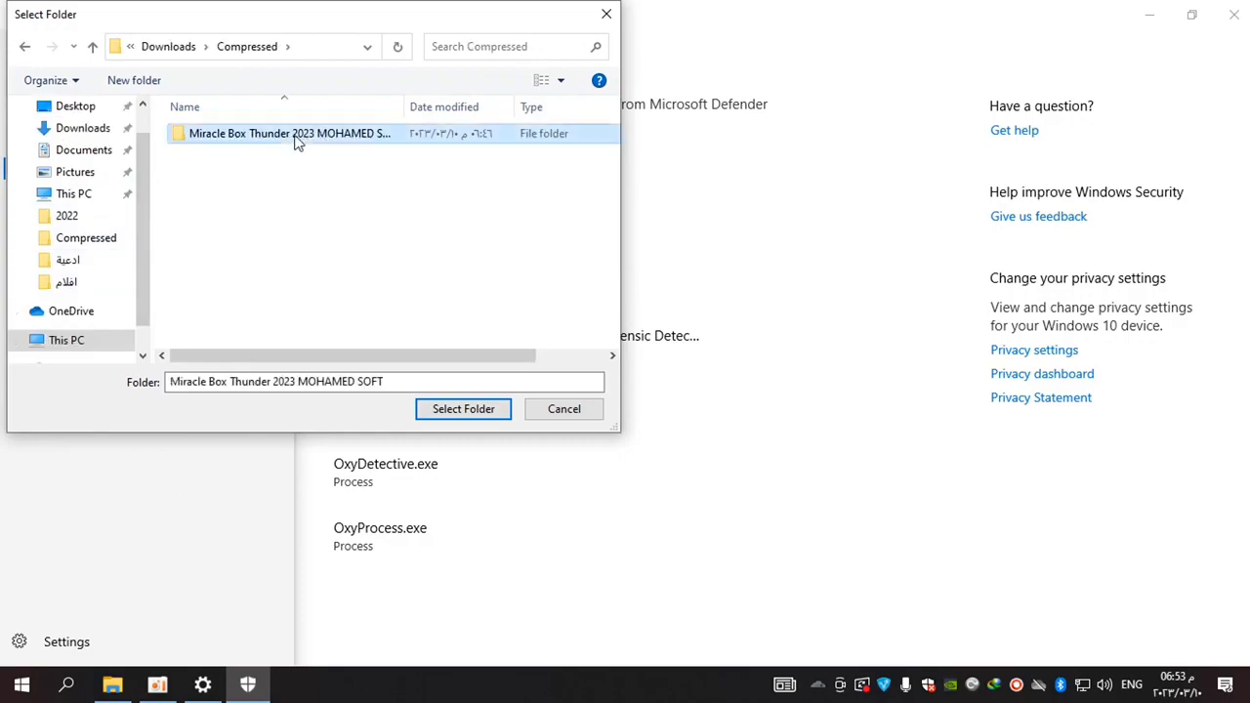
double_click(322, 149)
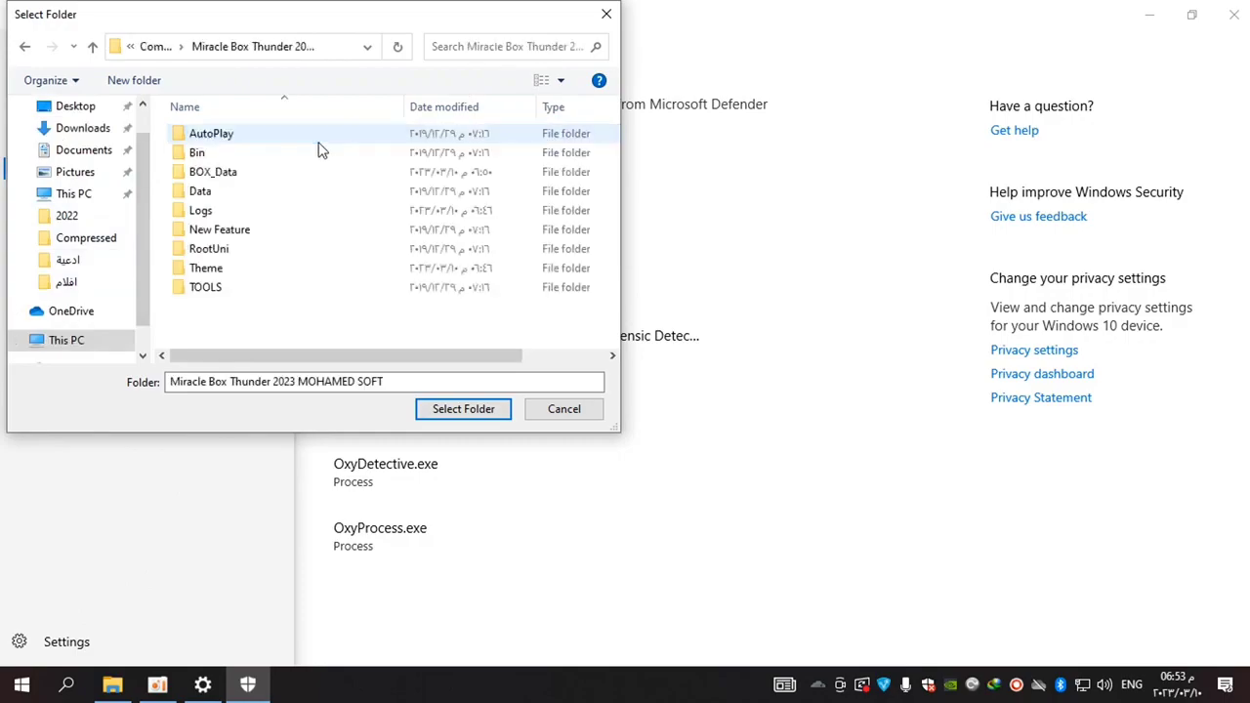
click(92, 51)
click(257, 142)
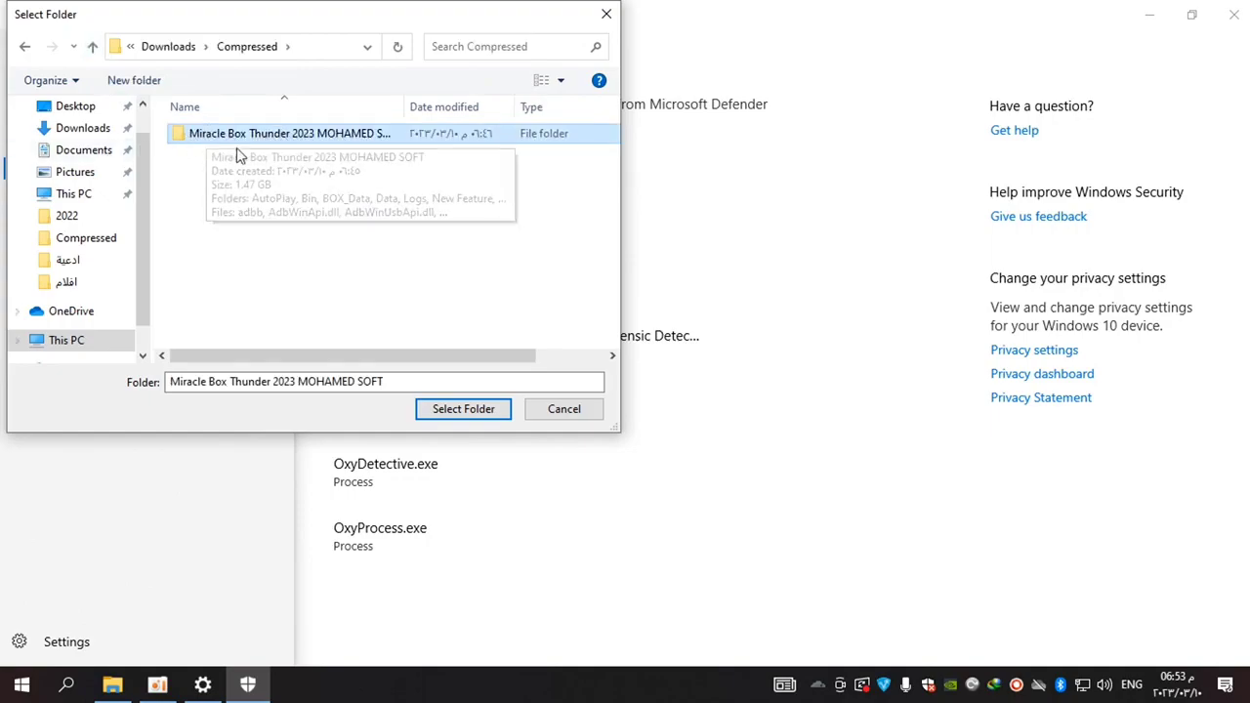
click(459, 418)
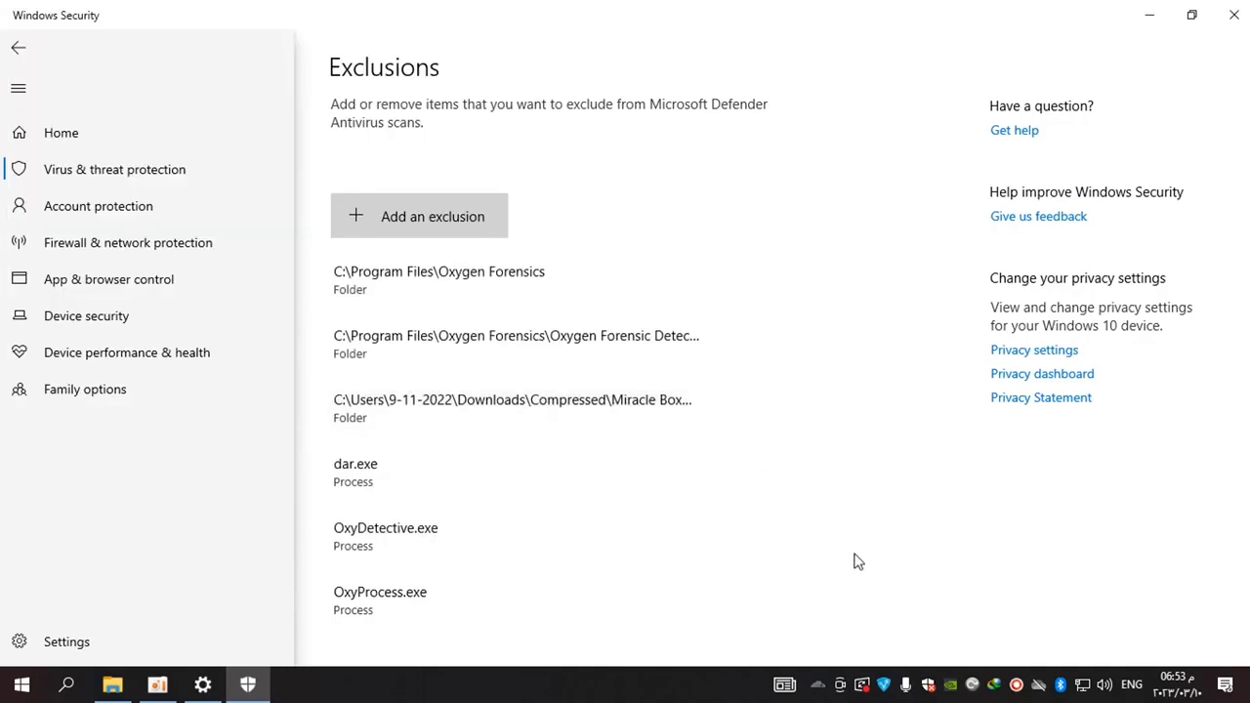
Minimize the Windows Security window and close Settings.
scroll(858, 560, down, 1)
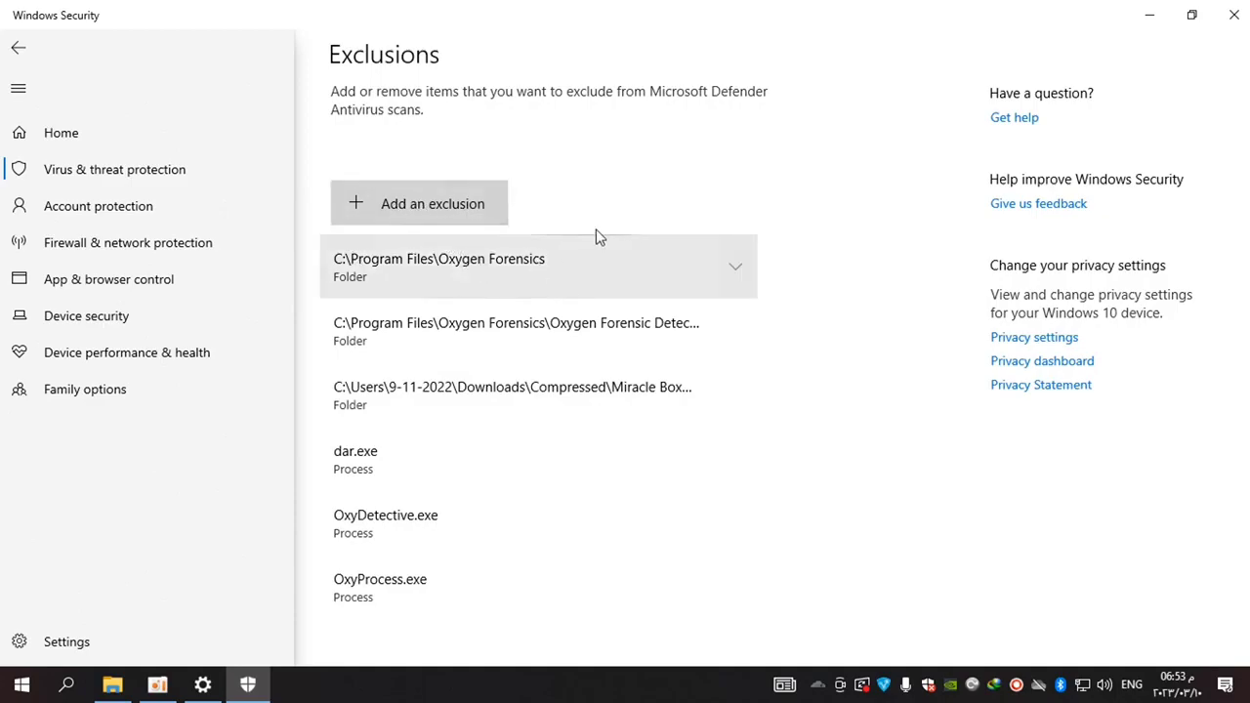
click(1151, 14)
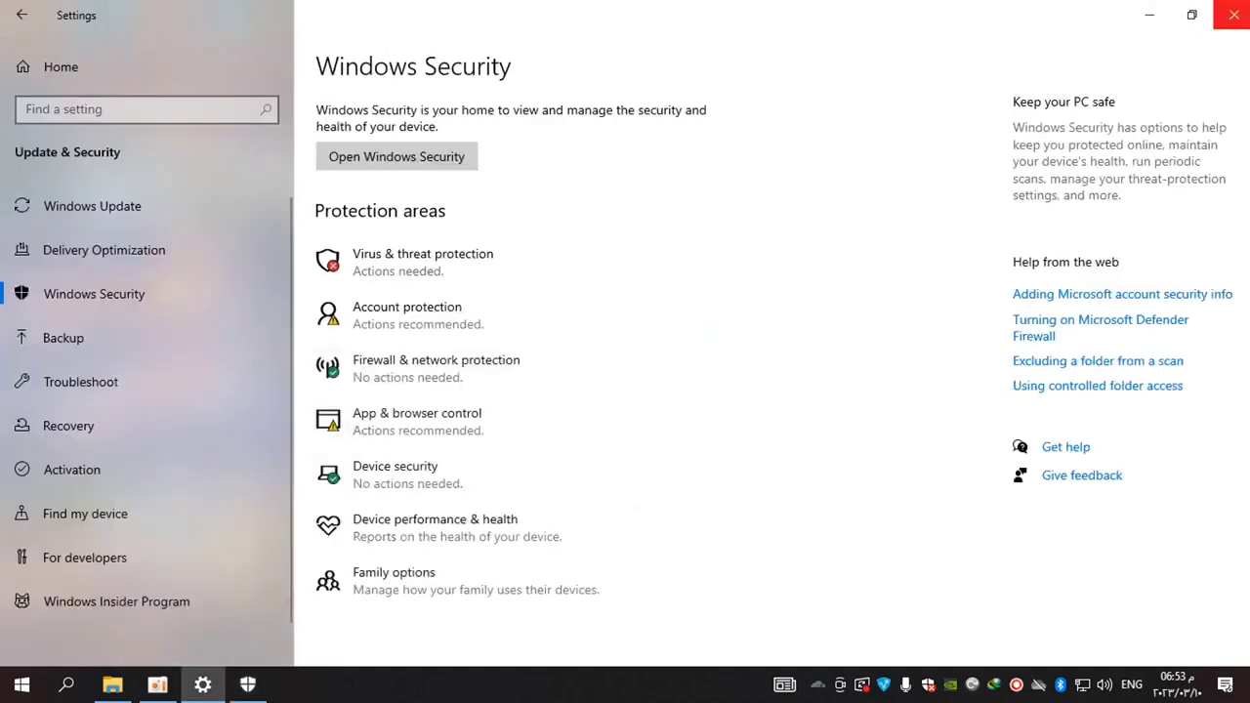
click(1233, 14)
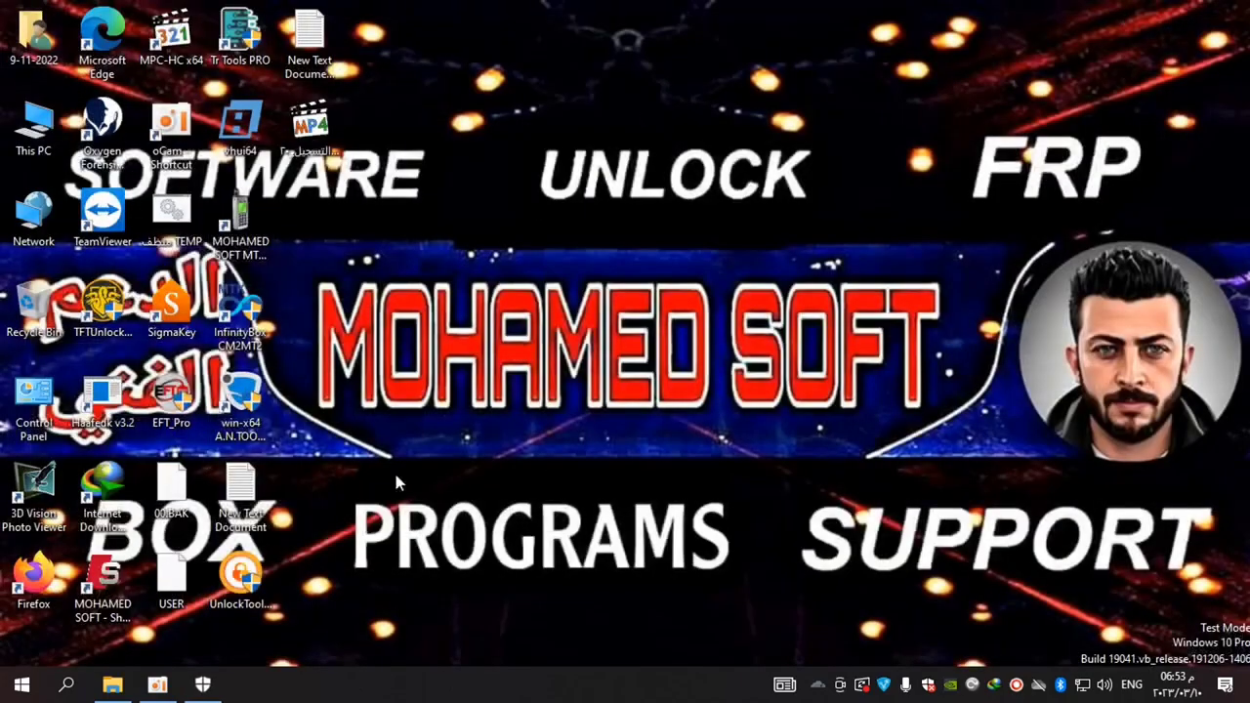
Open the Miracle Box Thunder 2023 MOHAMED SOFT folder in Downloads\Compressed from the user folder on the desktop.
double_click(54, 60)
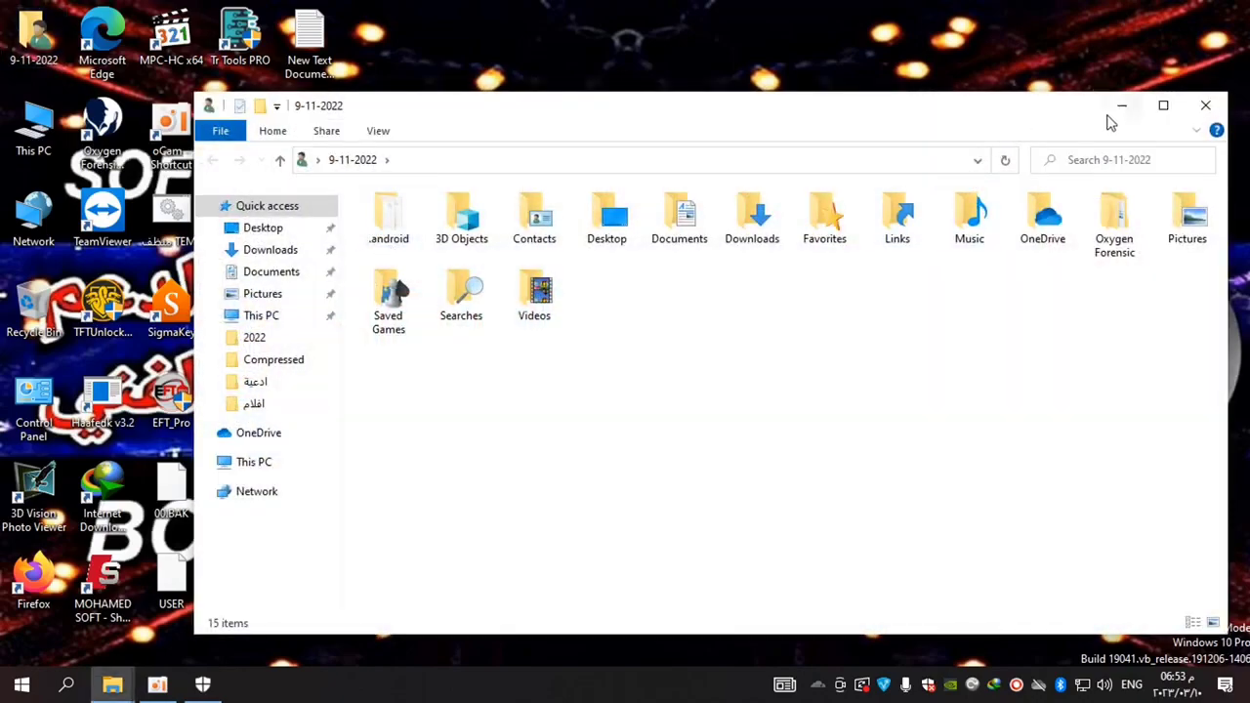
click(1158, 104)
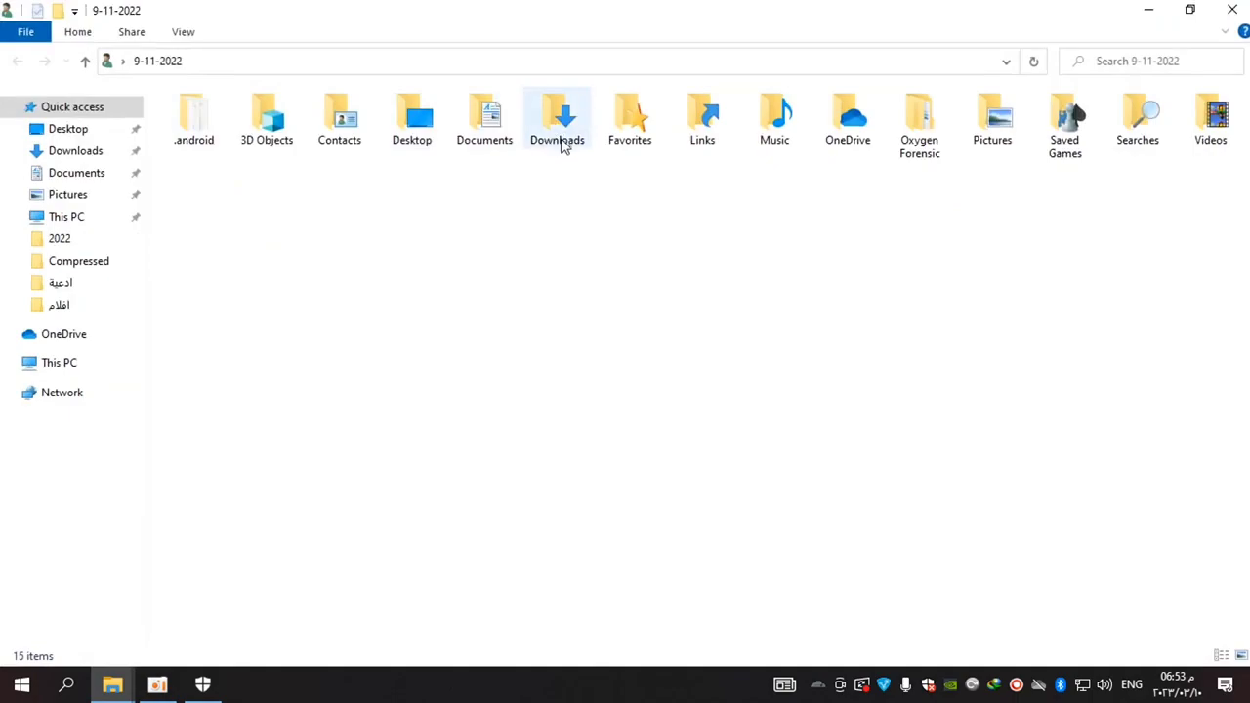
double_click(565, 142)
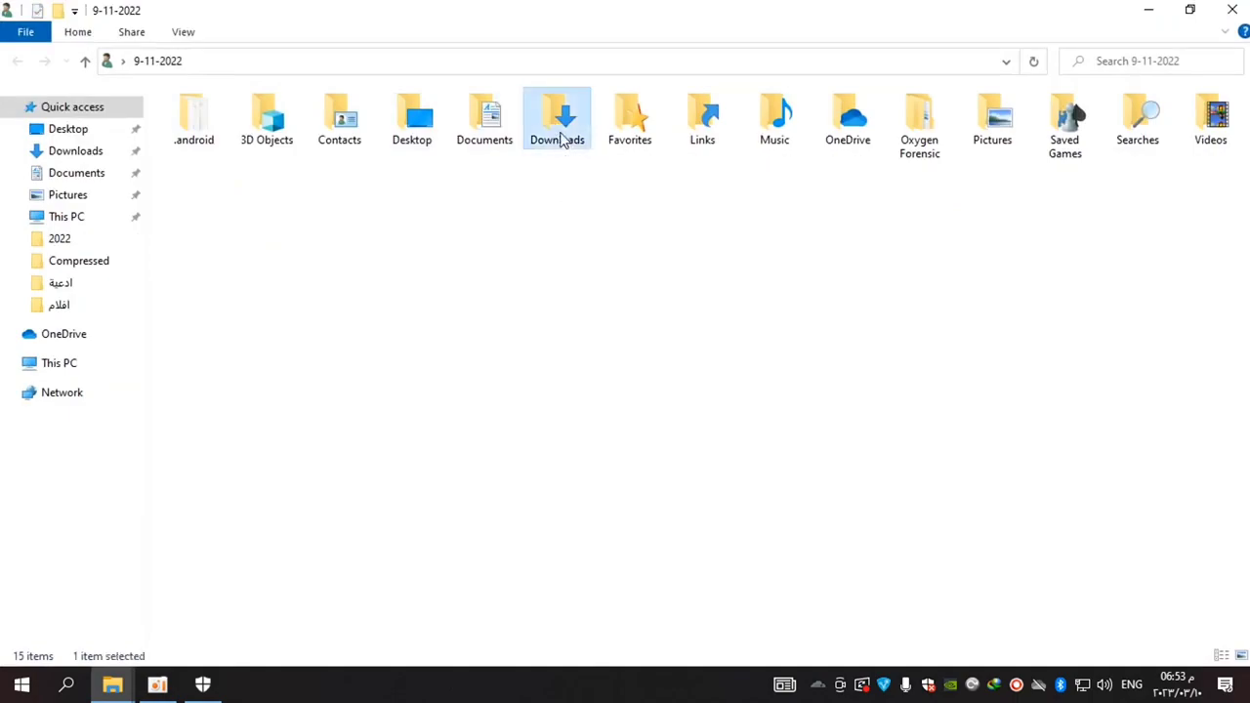
double_click(251, 120)
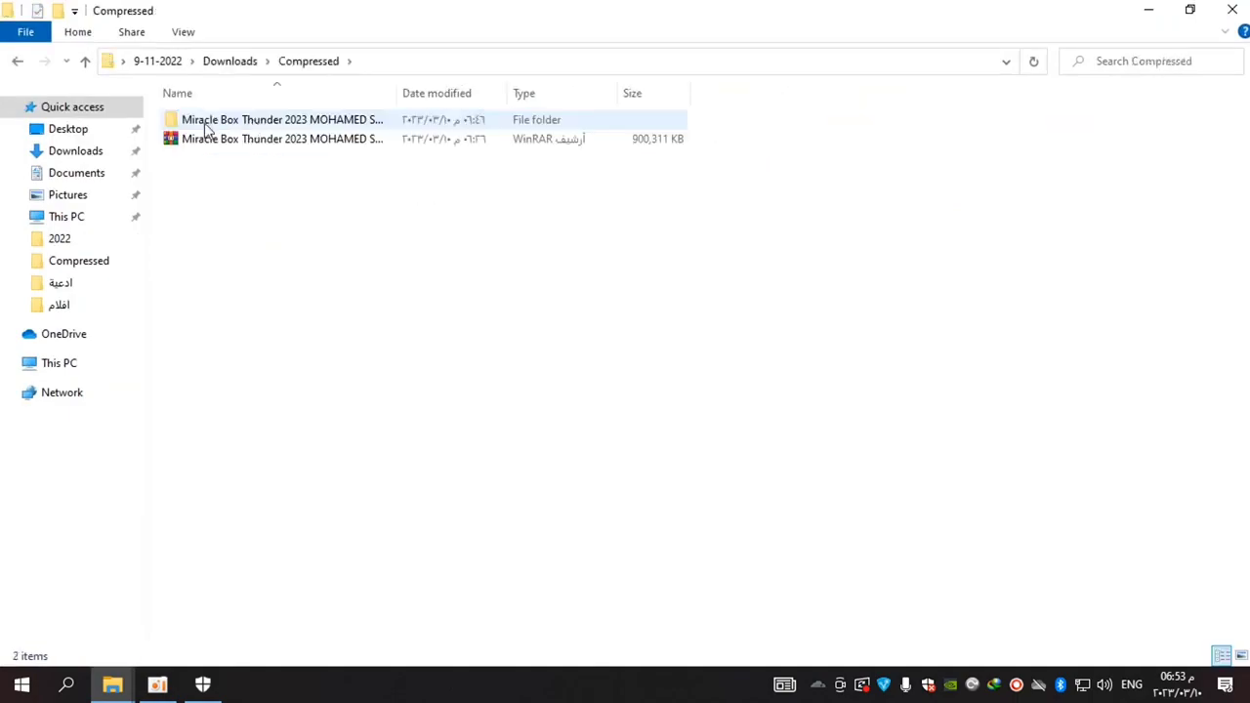
double_click(350, 119)
scroll(259, 523, down, 3)
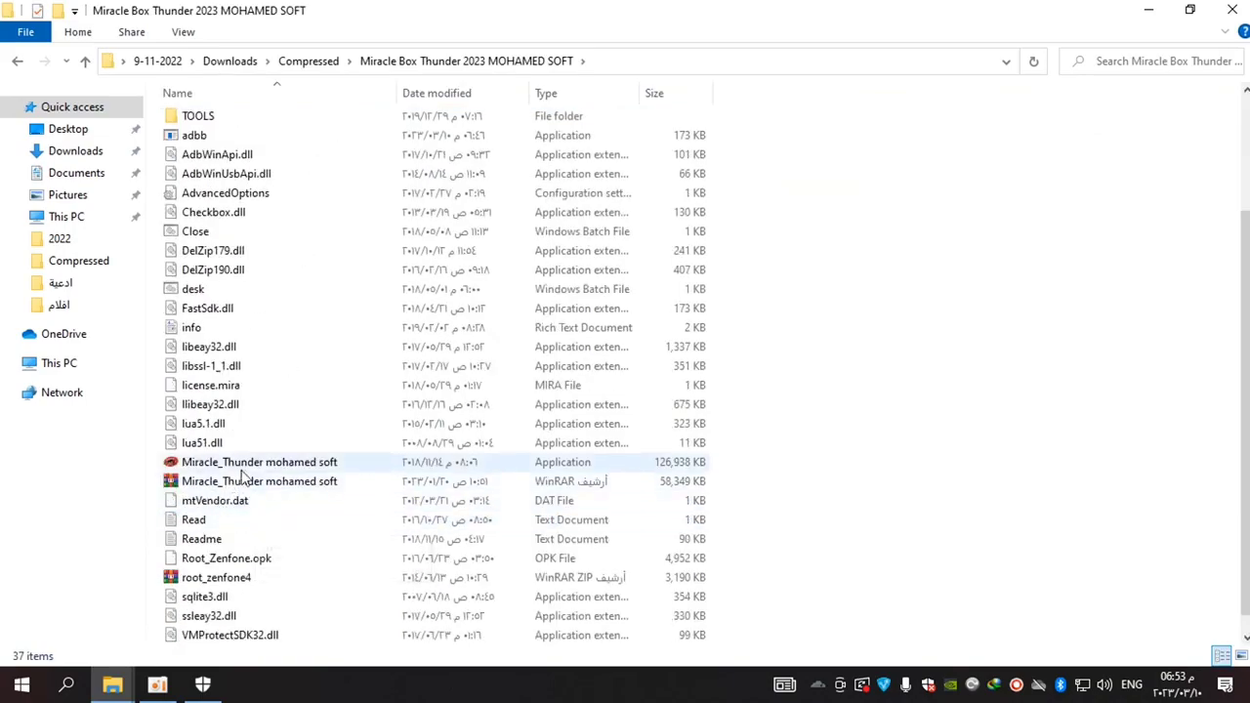
Create a desktop shortcut for the Miracle_Thunder mohamed soft application and clear the File Explorer windows from the desktop.
right_click(278, 463)
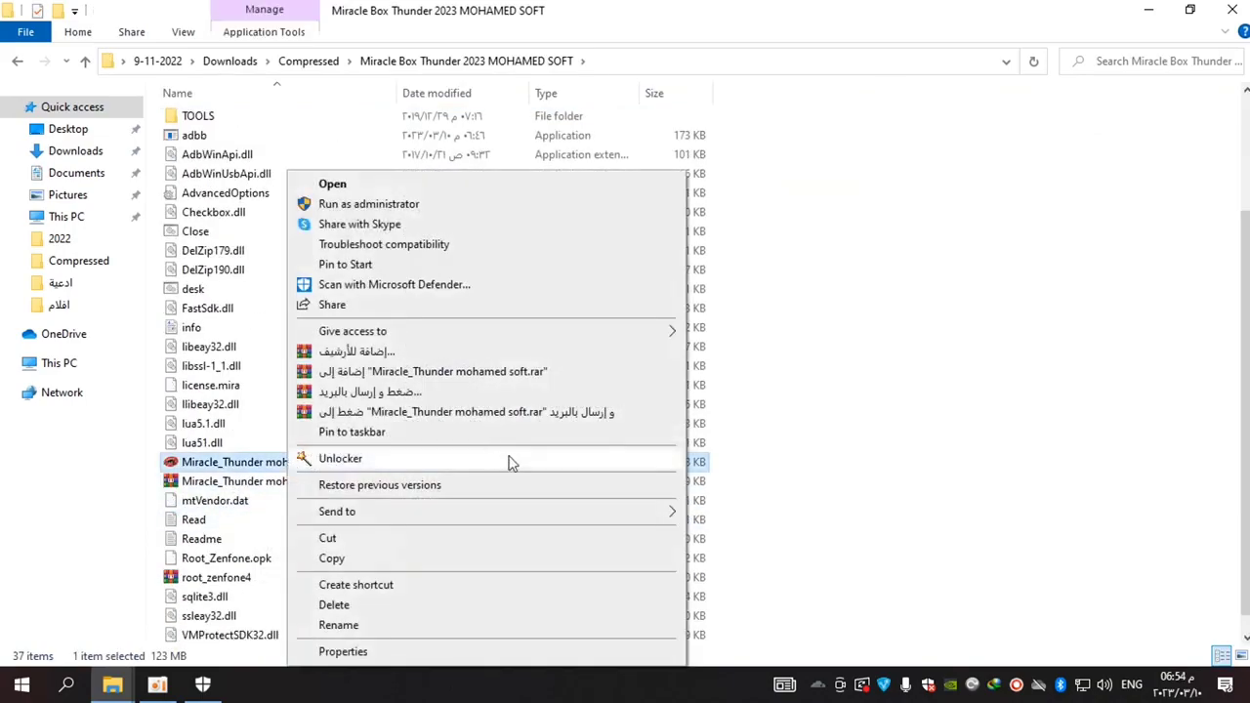
mouse_move(670, 514)
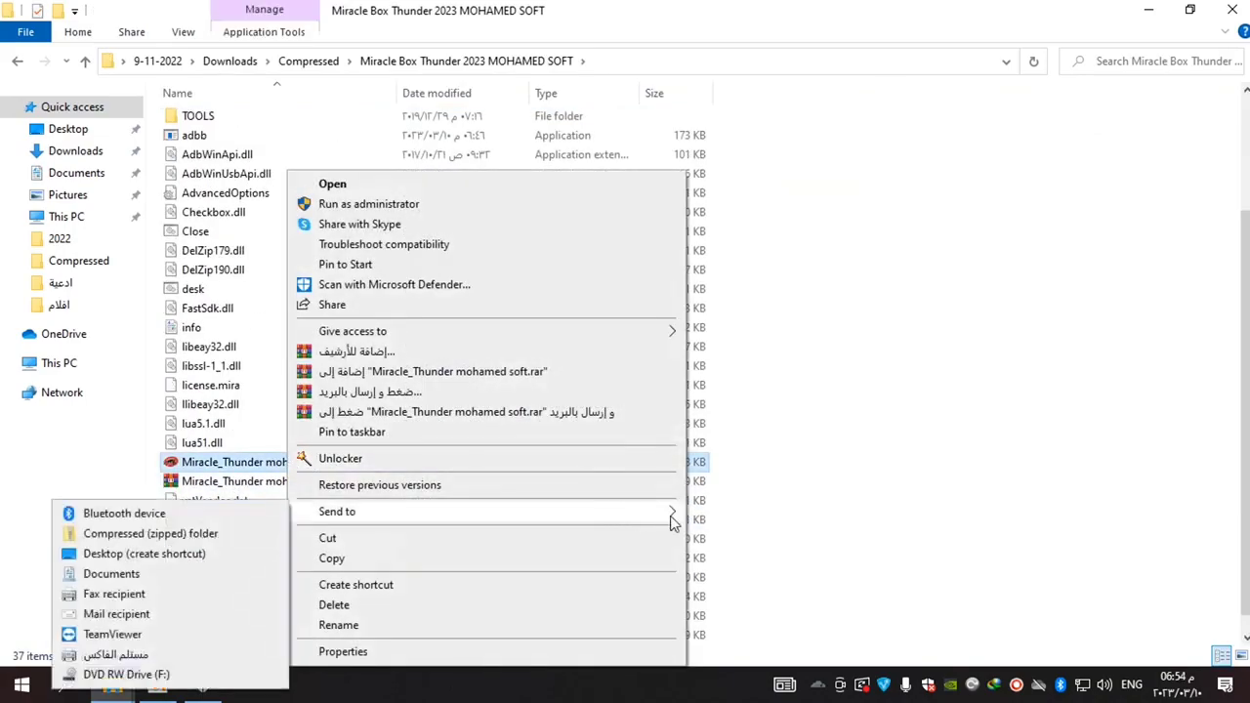
click(180, 564)
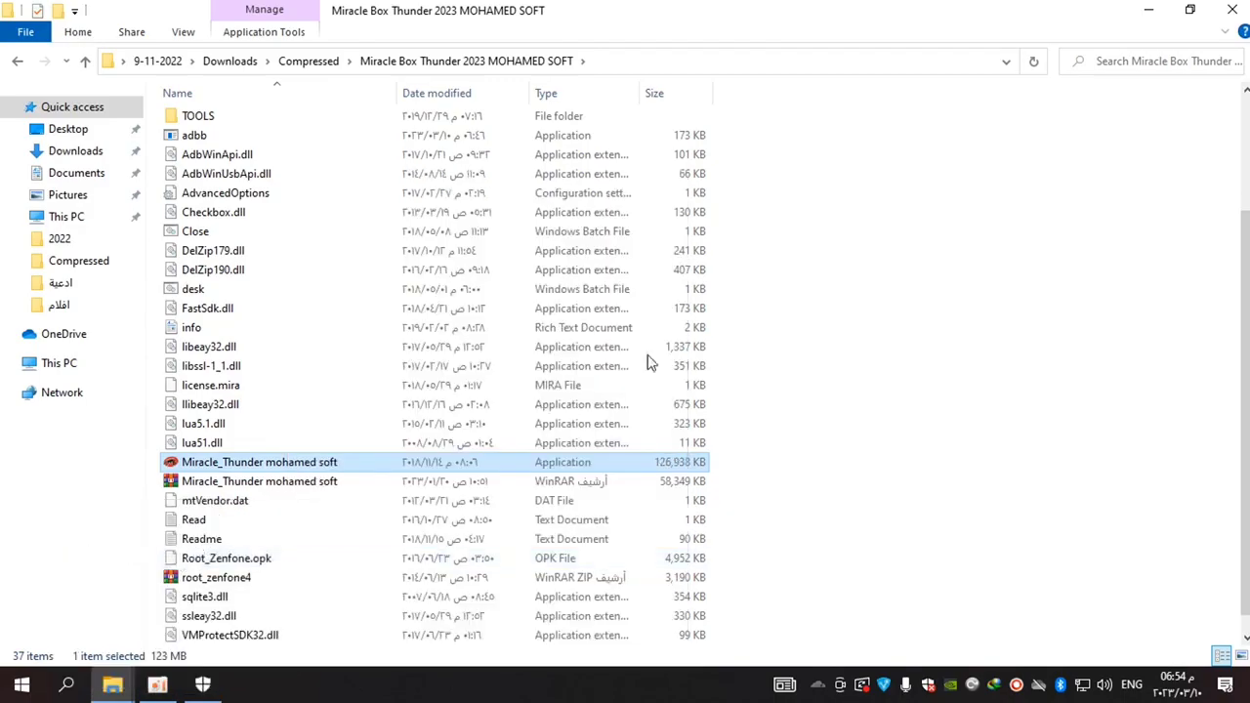
click(1148, 9)
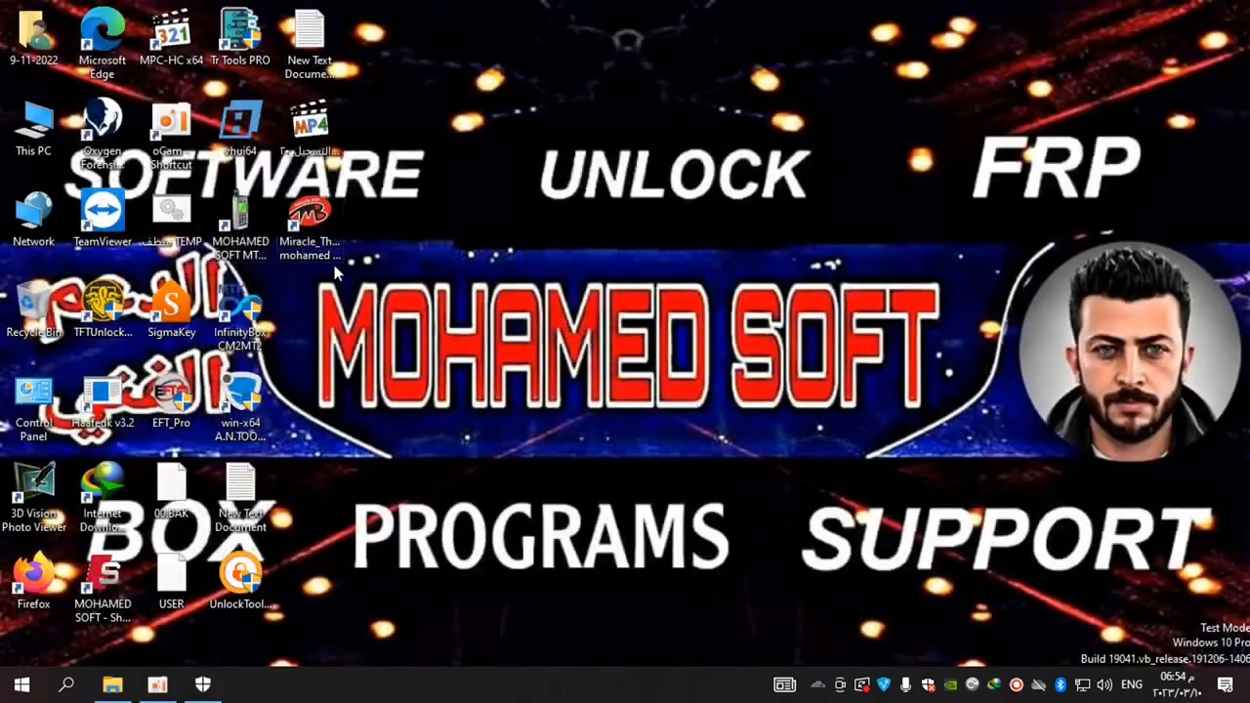
click(112, 687)
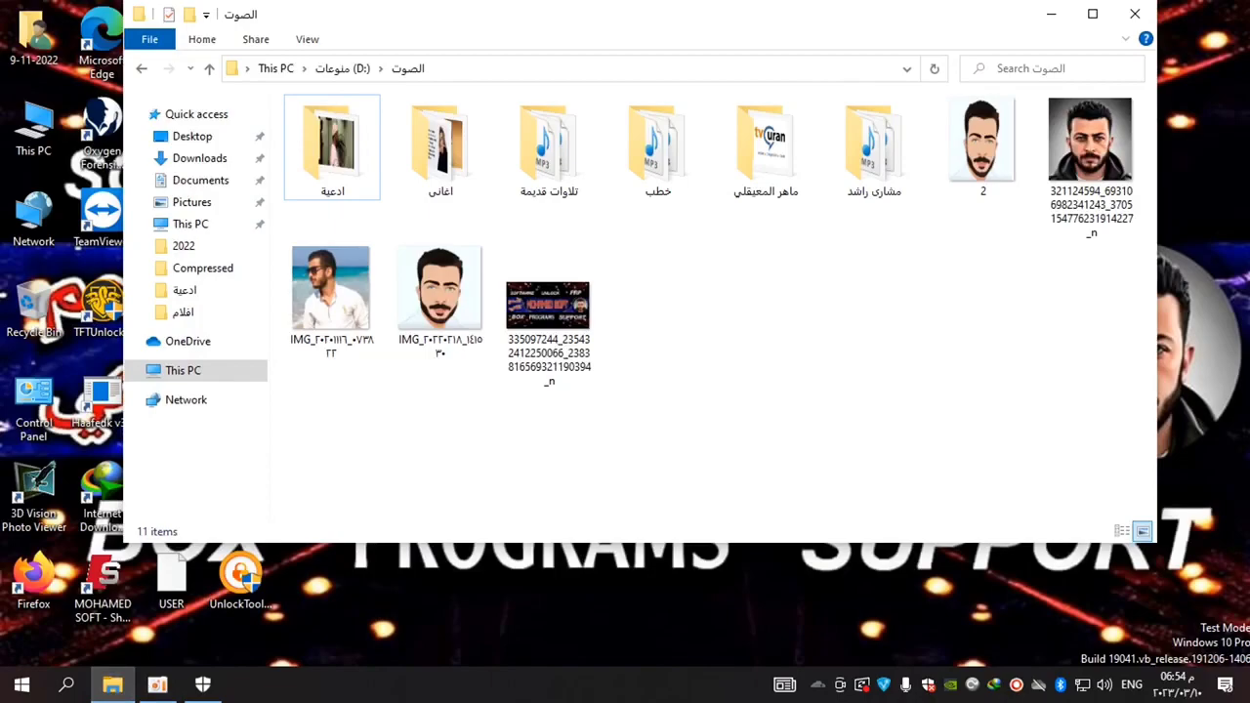
click(1135, 14)
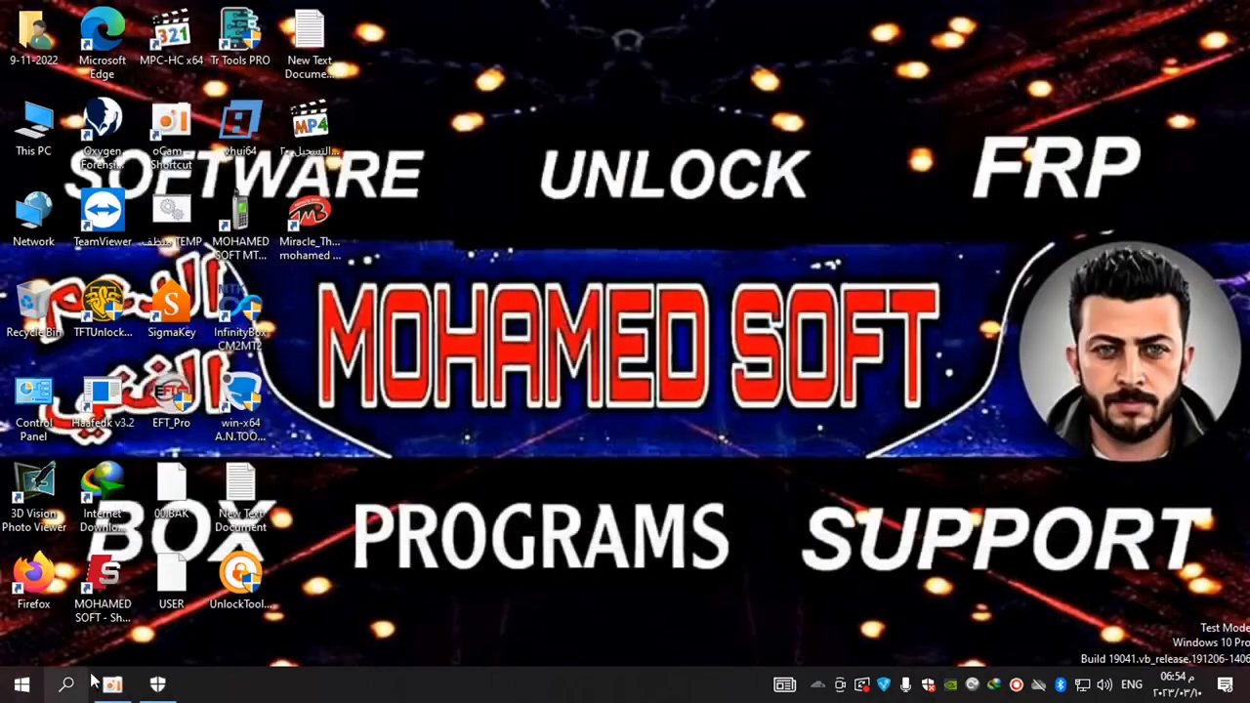
Switch to Windows Security, start adding a file exclusion and select Miracle_Thunder mohamed soft - Shortcut on the Desktop.
click(157, 687)
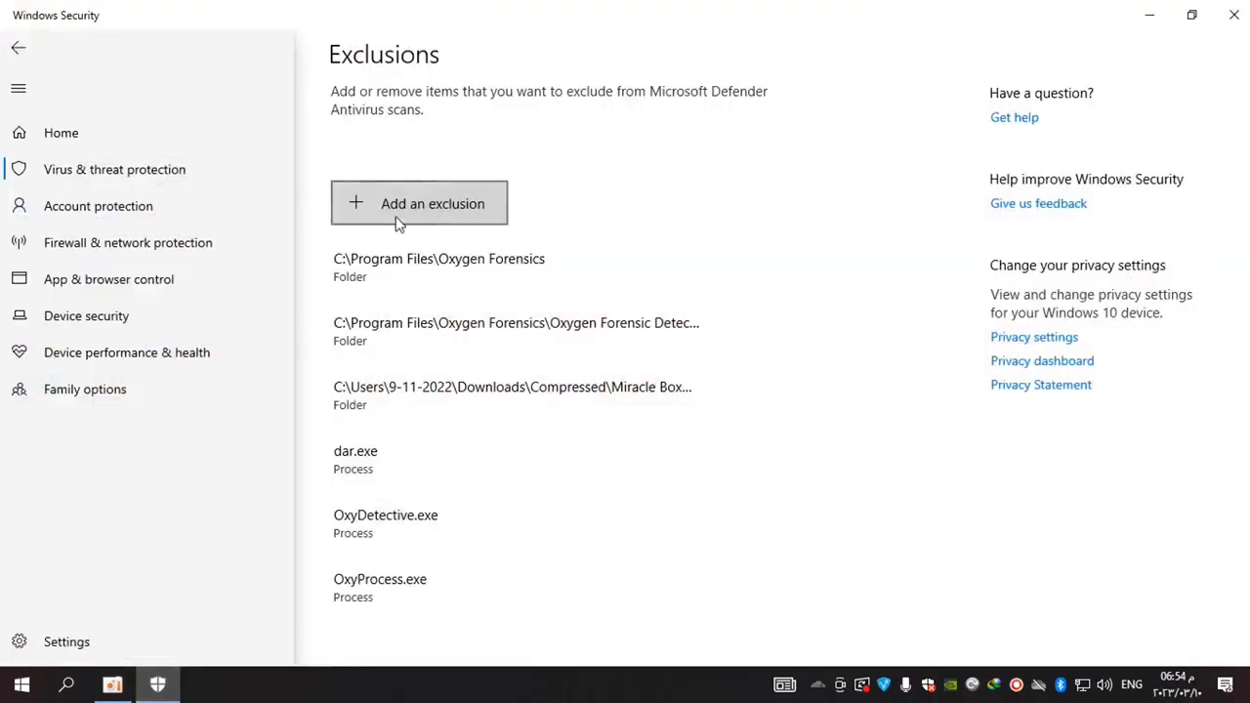
click(398, 209)
click(399, 243)
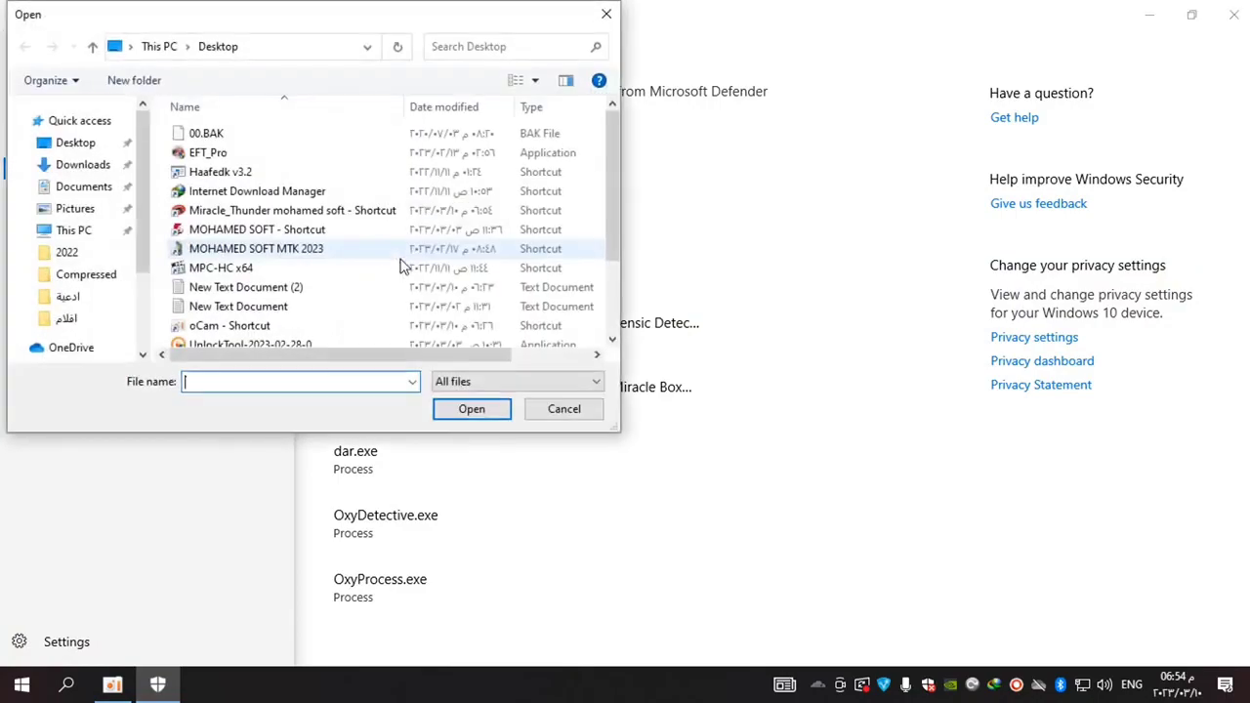
scroll(239, 288, down, 2)
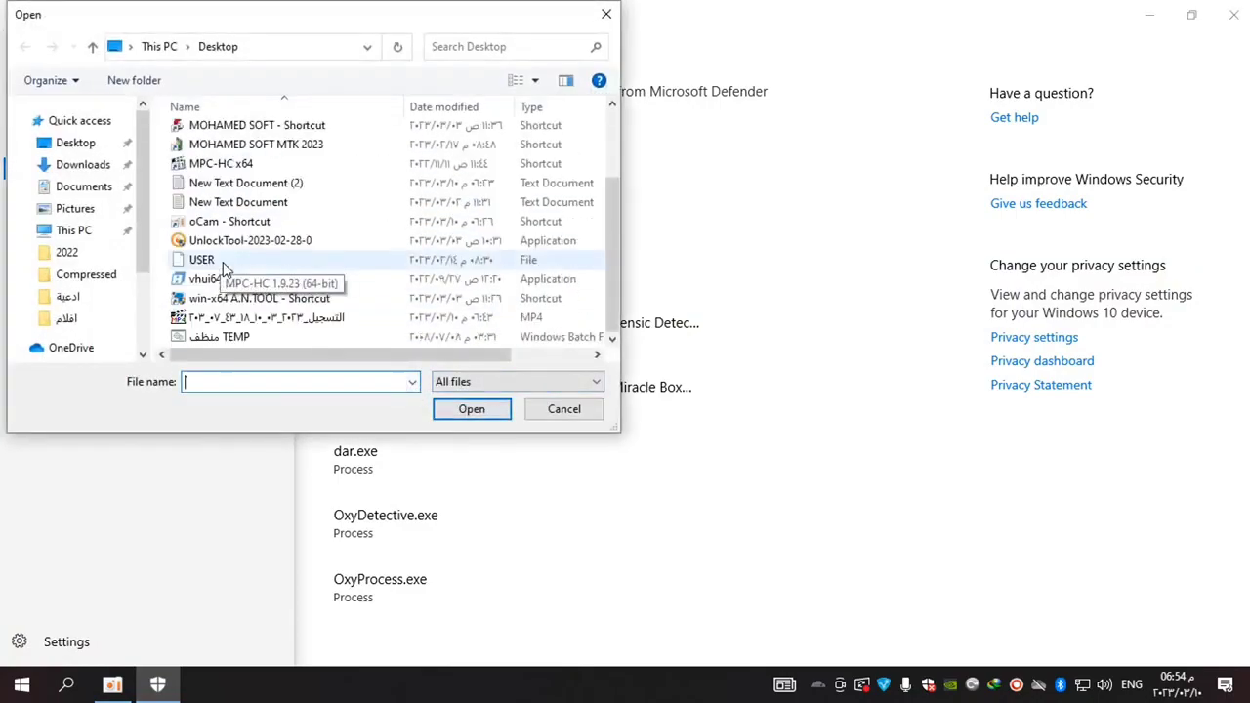
scroll(239, 288, up, 2)
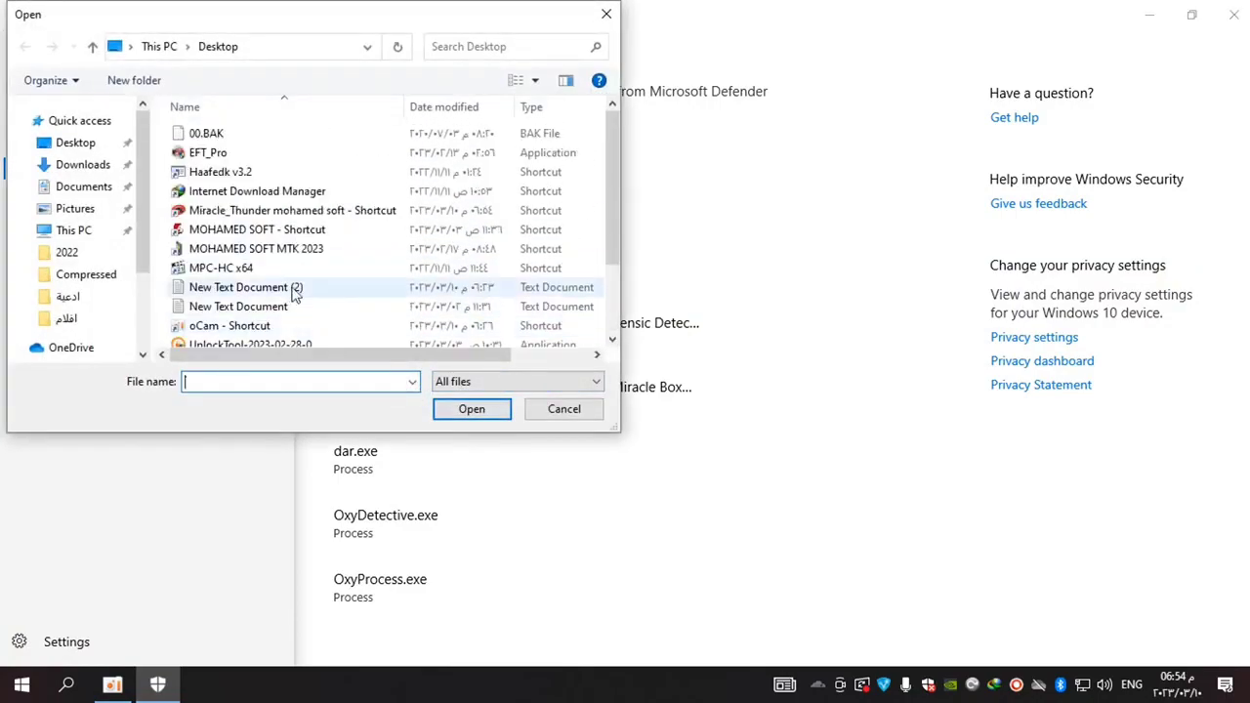
click(231, 213)
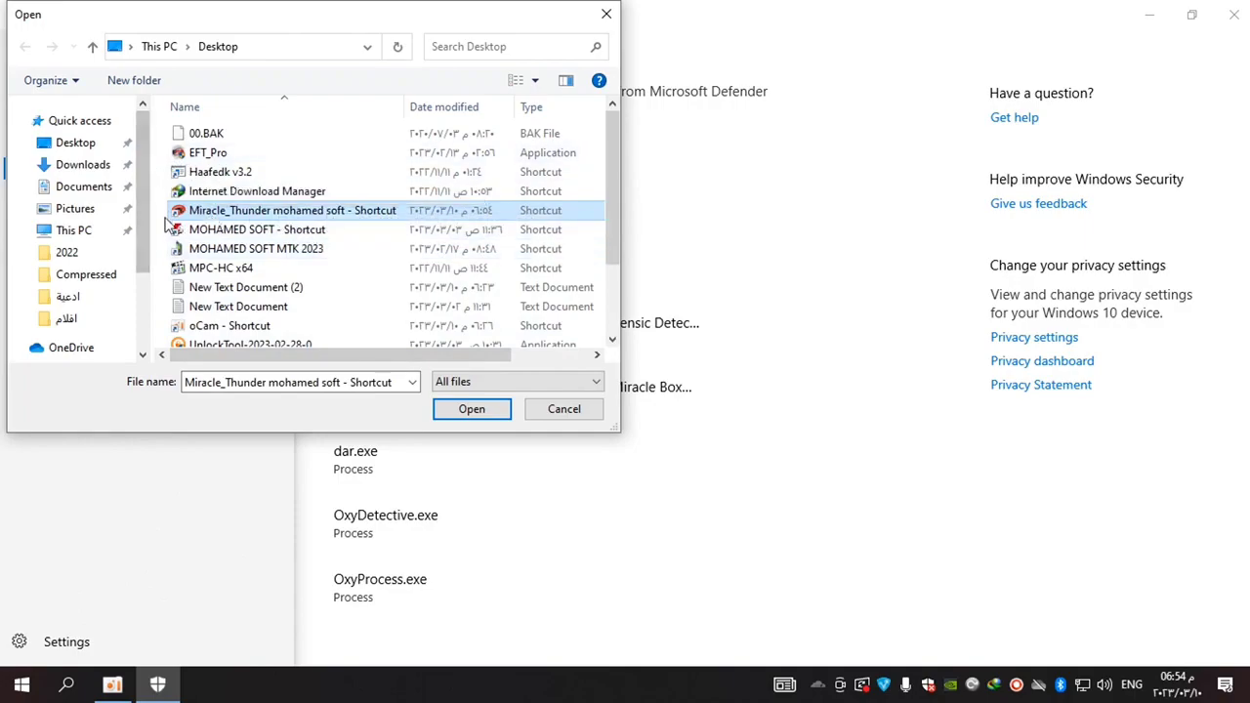
scroll(293, 317, down, 2)
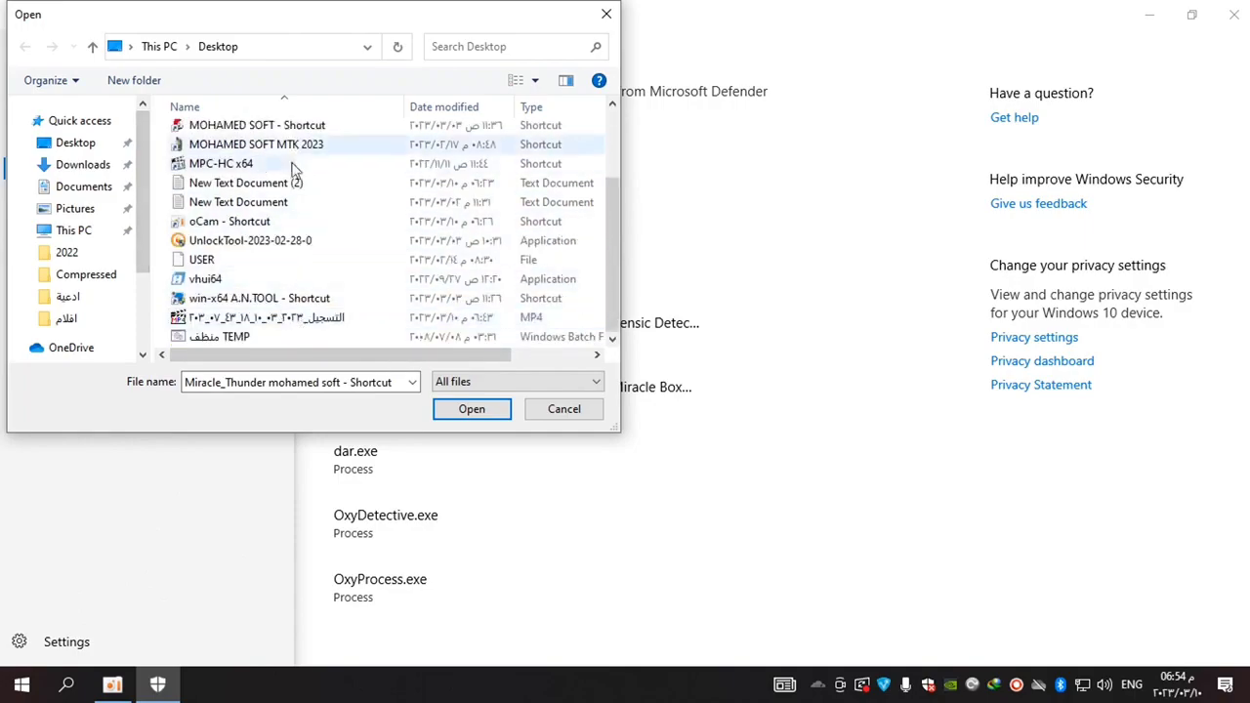
scroll(293, 303, up, 2)
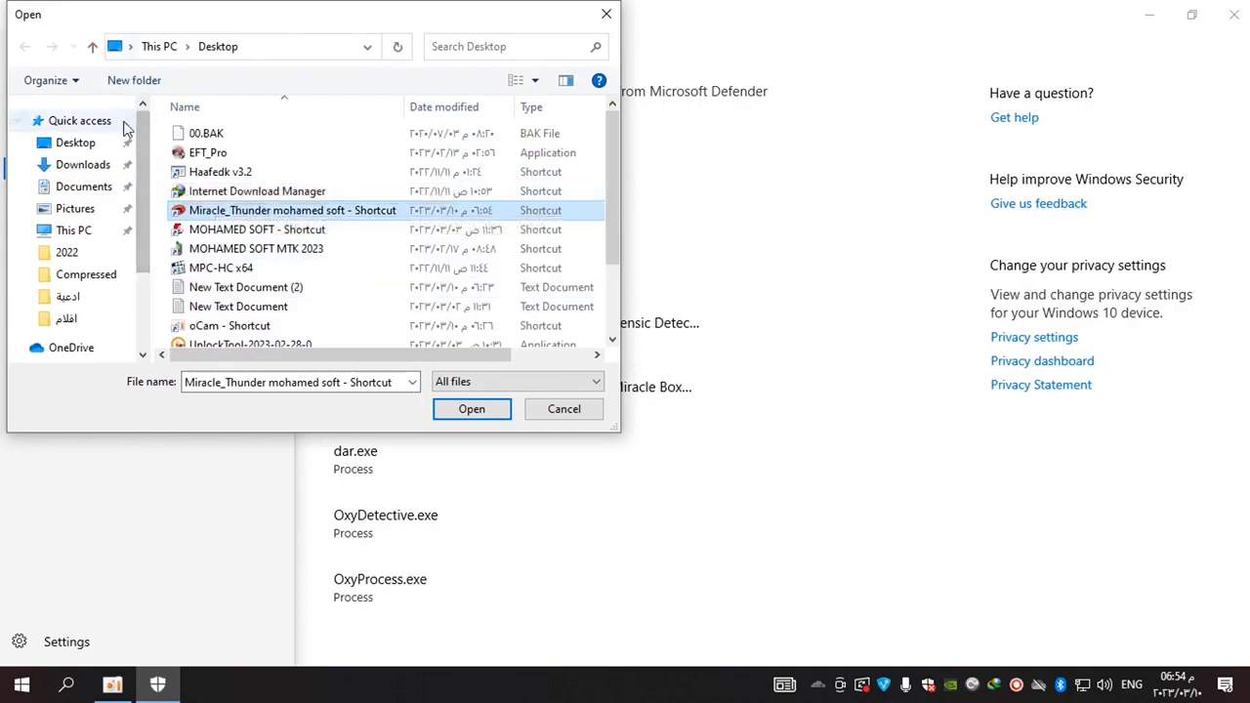
Select the Miracle_Thunder mohamed soft application in the Compressed\Miracle Box Thunder 2023 folder as the file to exclude instead.
click(85, 278)
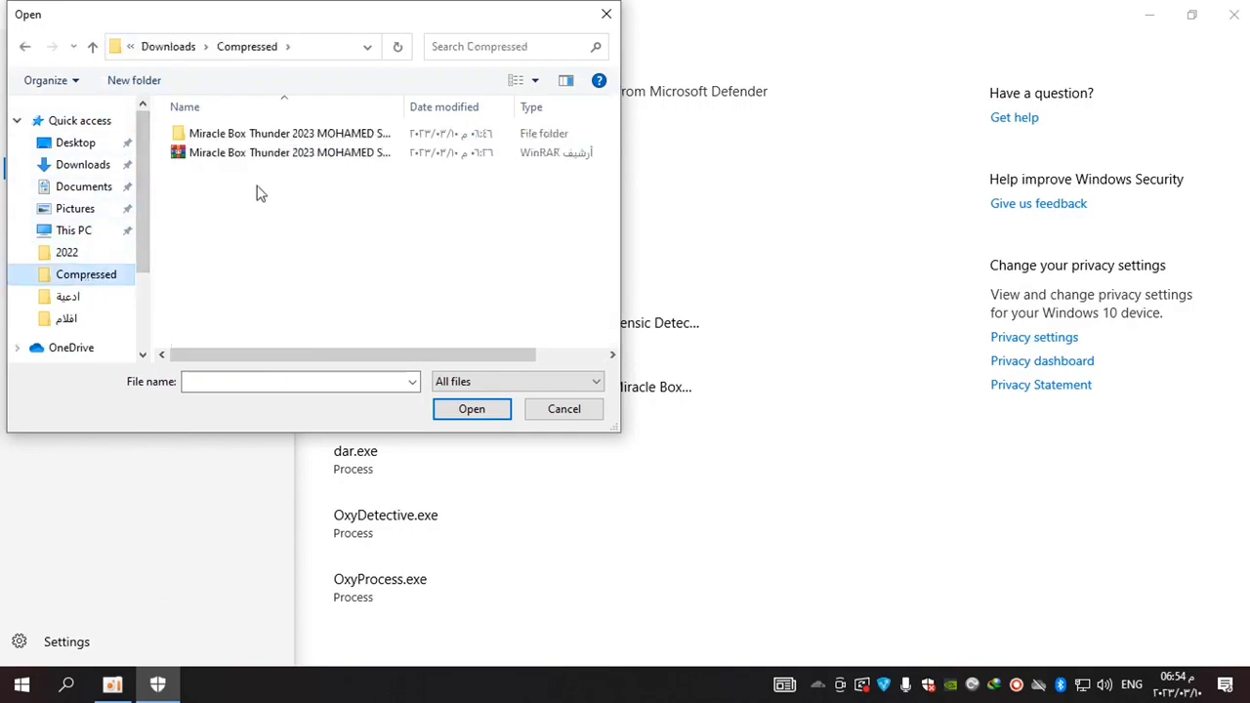
double_click(251, 134)
scroll(280, 293, down, 8)
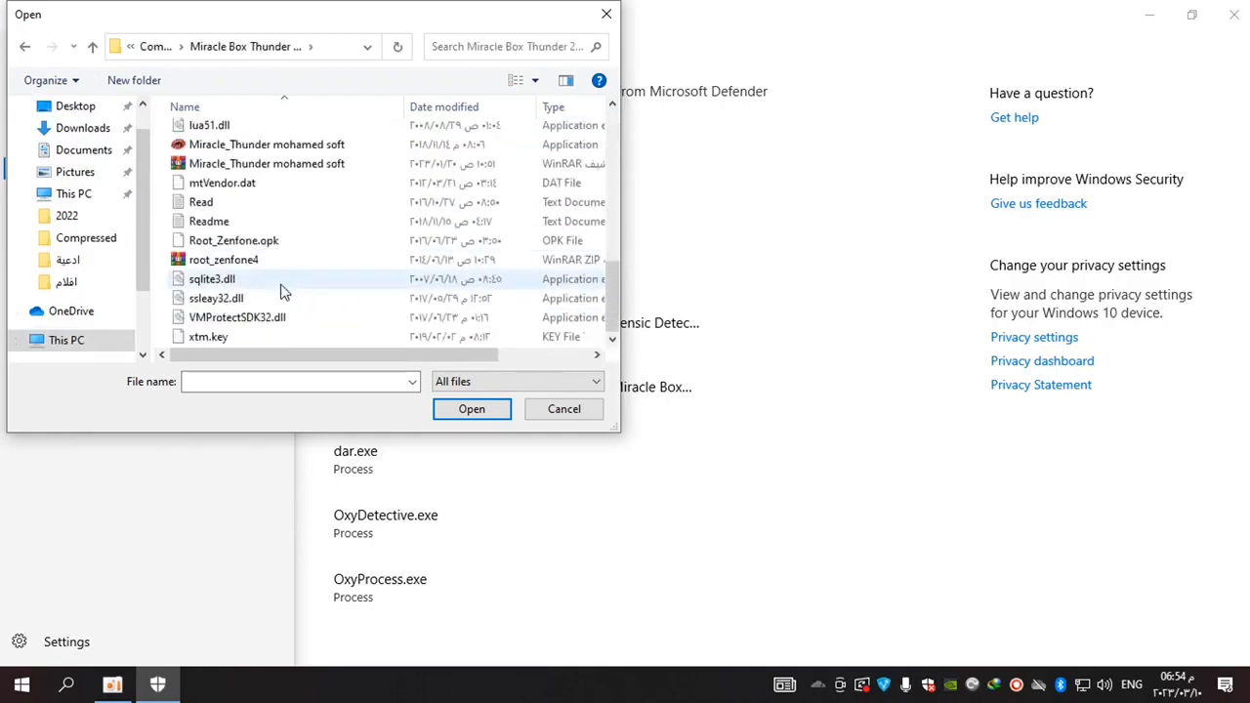
click(349, 148)
Check the file type of the Miracle_Thunder mohamed soft application in its properties and close them.
drag(302, 354, 431, 366)
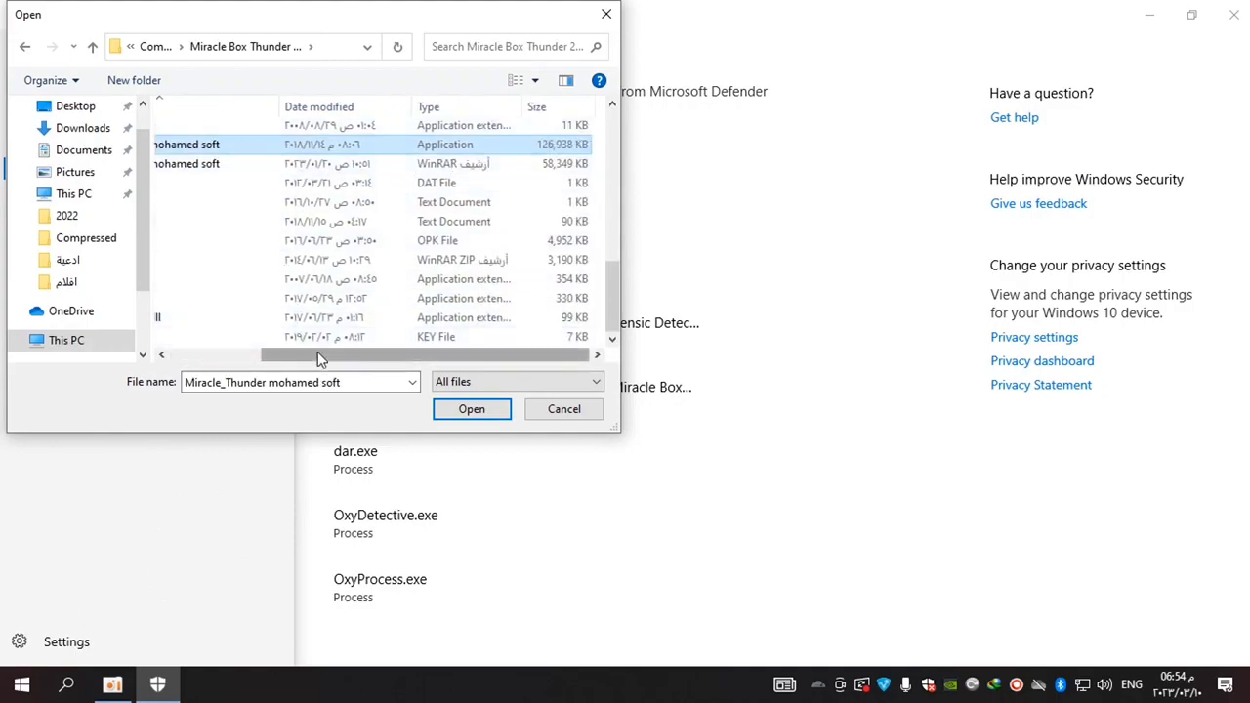
drag(318, 360, 224, 359)
right_click(252, 144)
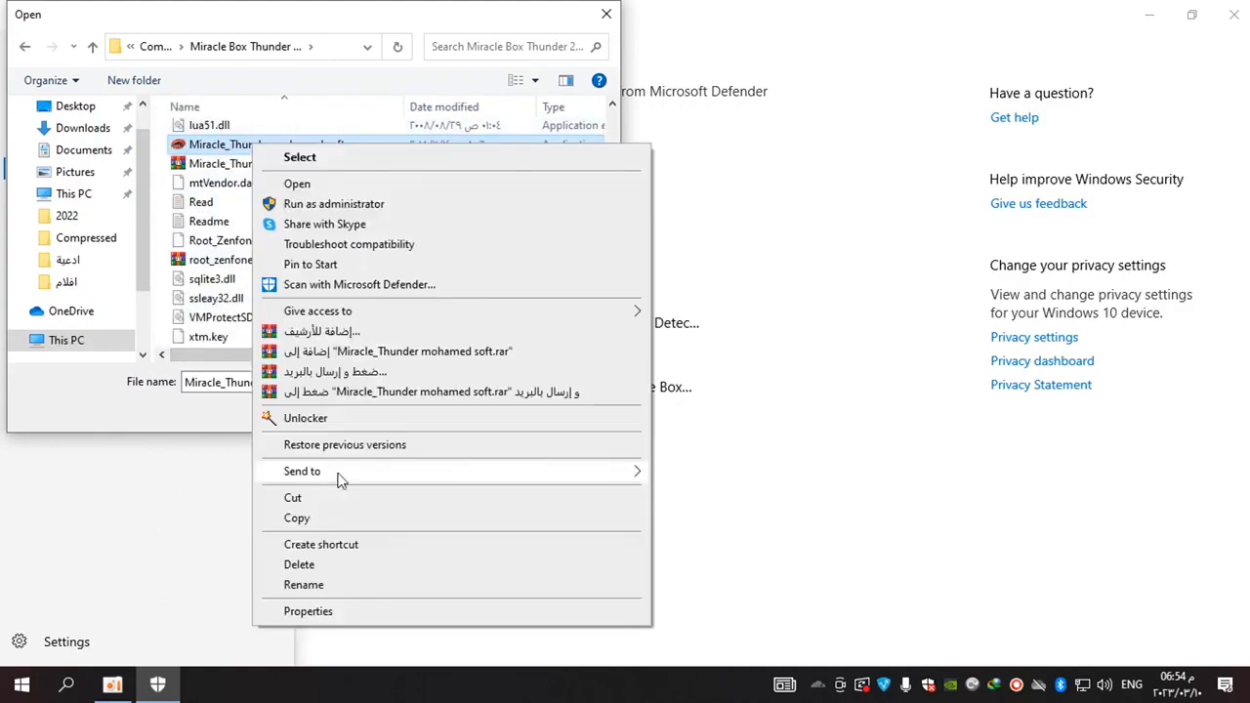
click(308, 611)
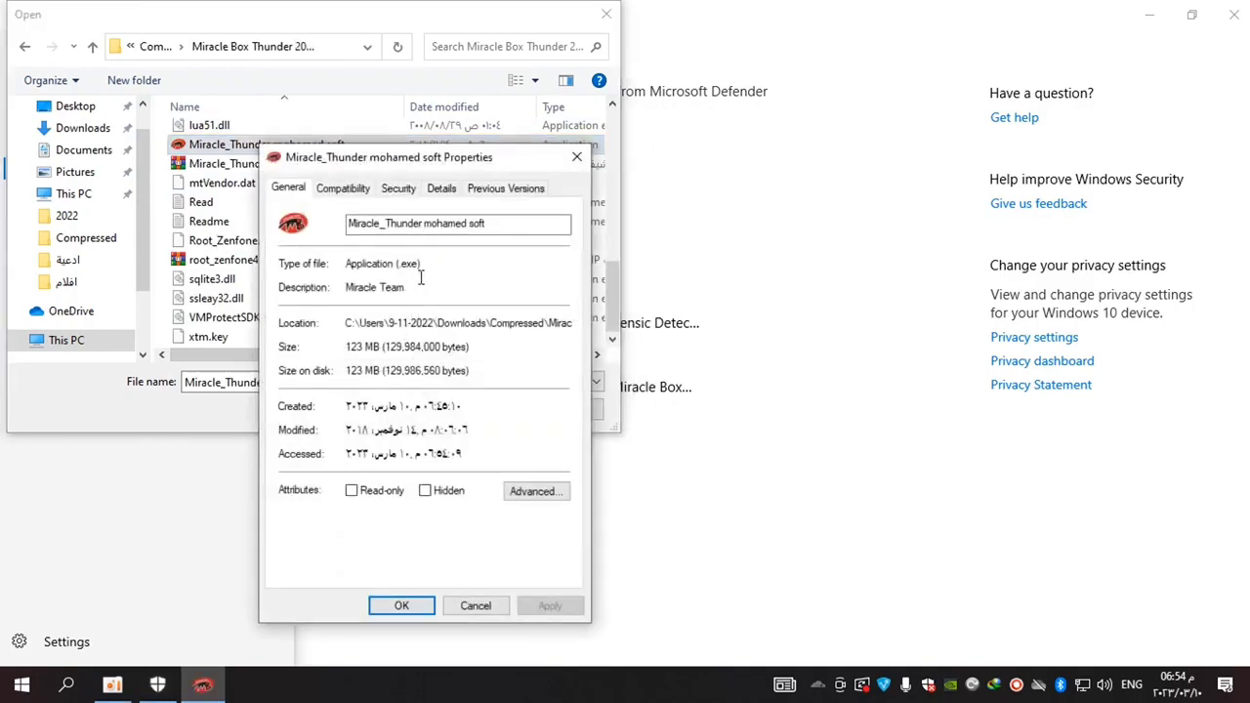
double_click(423, 263)
click(577, 156)
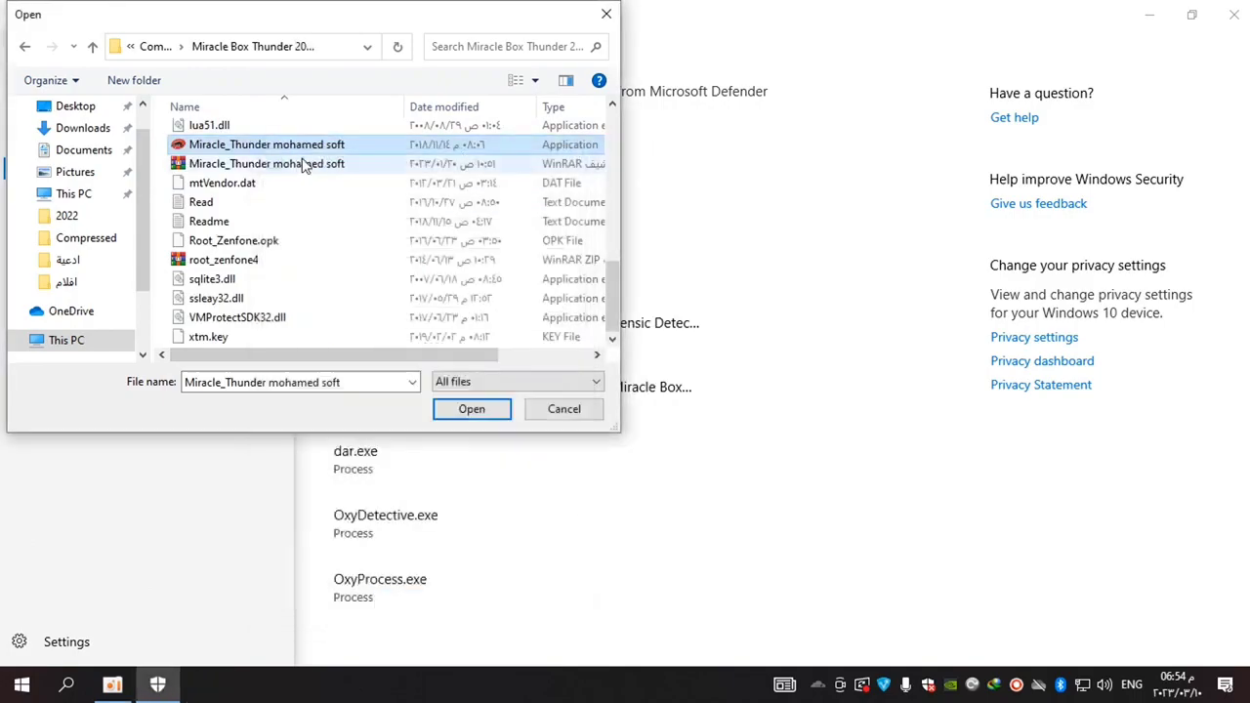
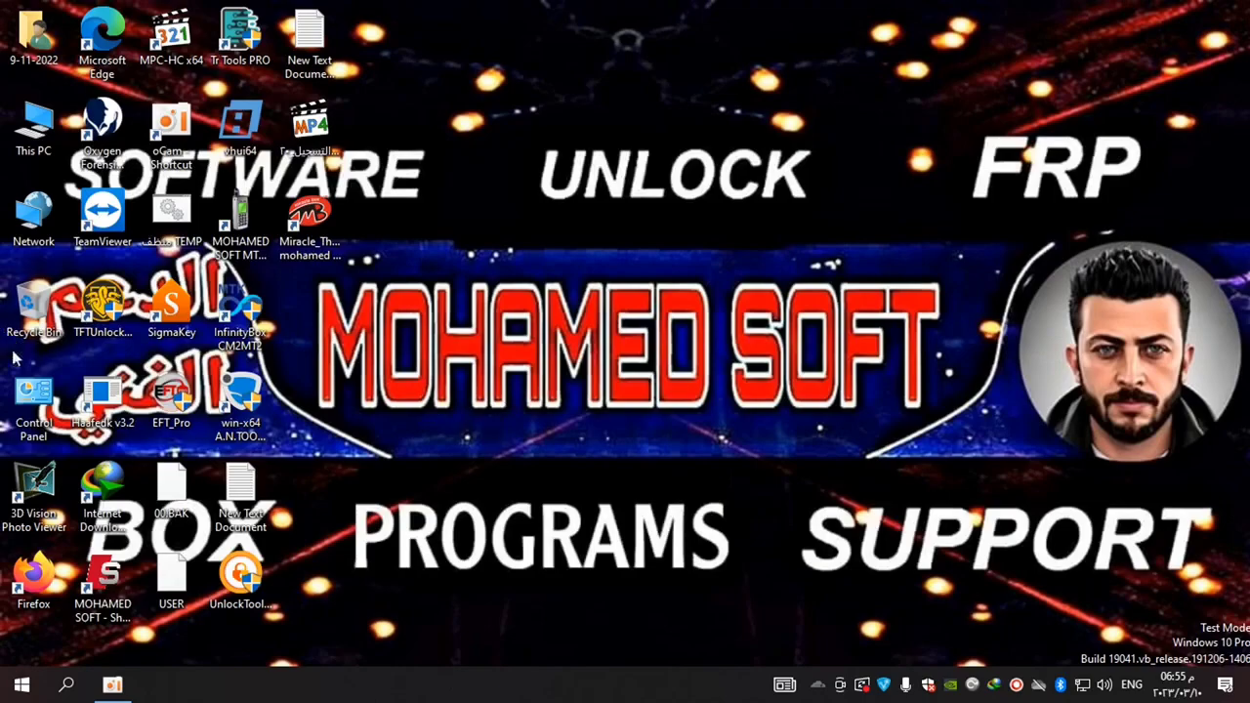
Open Control Panel from the desktop and display all its items as large icons.
double_click(30, 405)
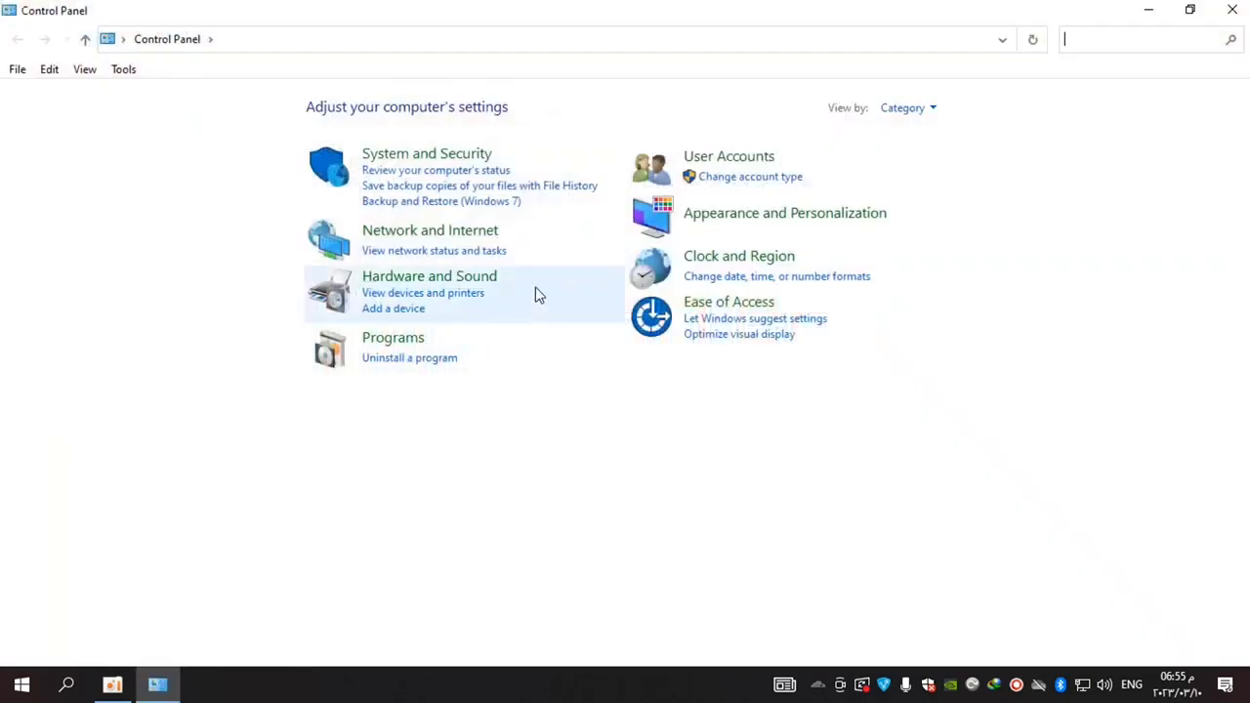
click(1232, 9)
double_click(33, 405)
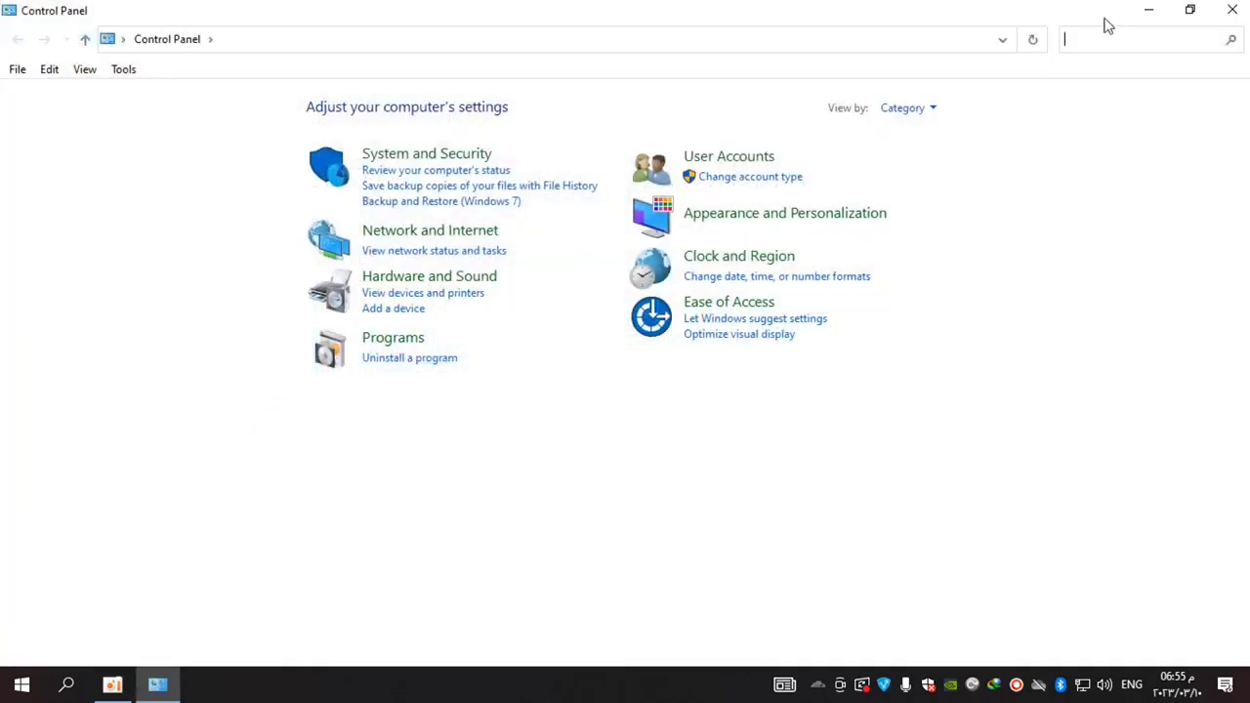
click(922, 110)
click(926, 180)
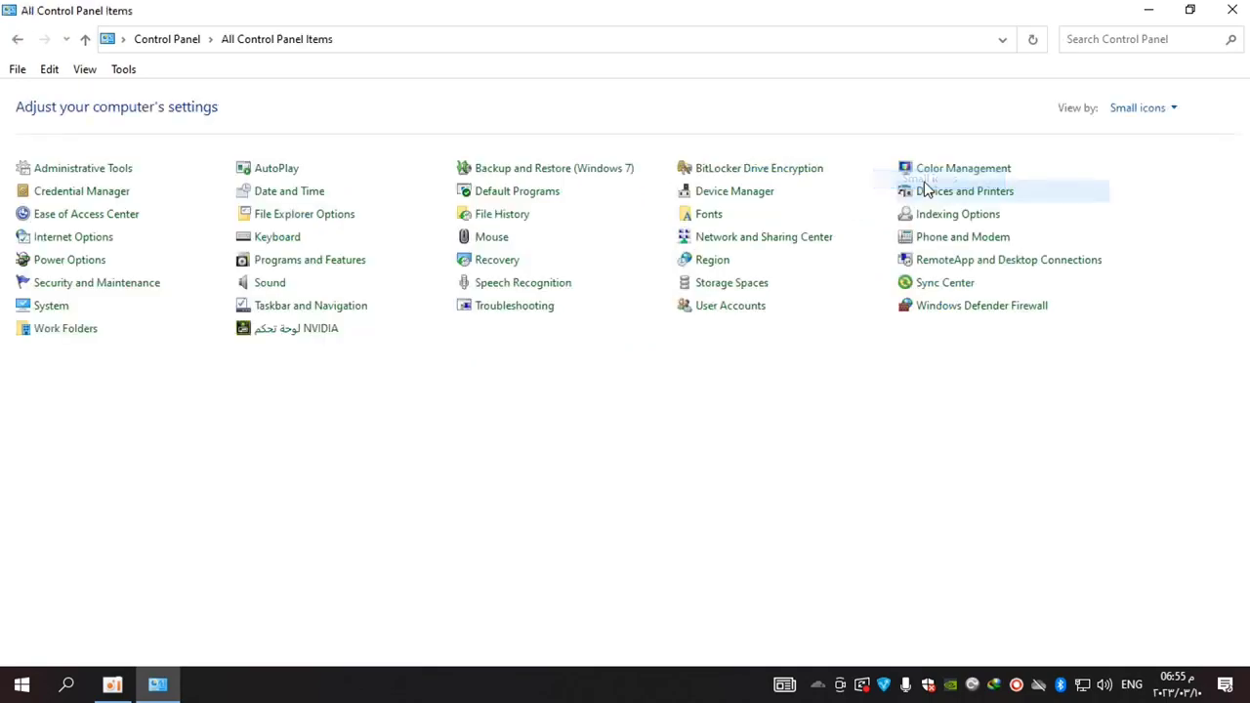
click(1141, 108)
click(1139, 166)
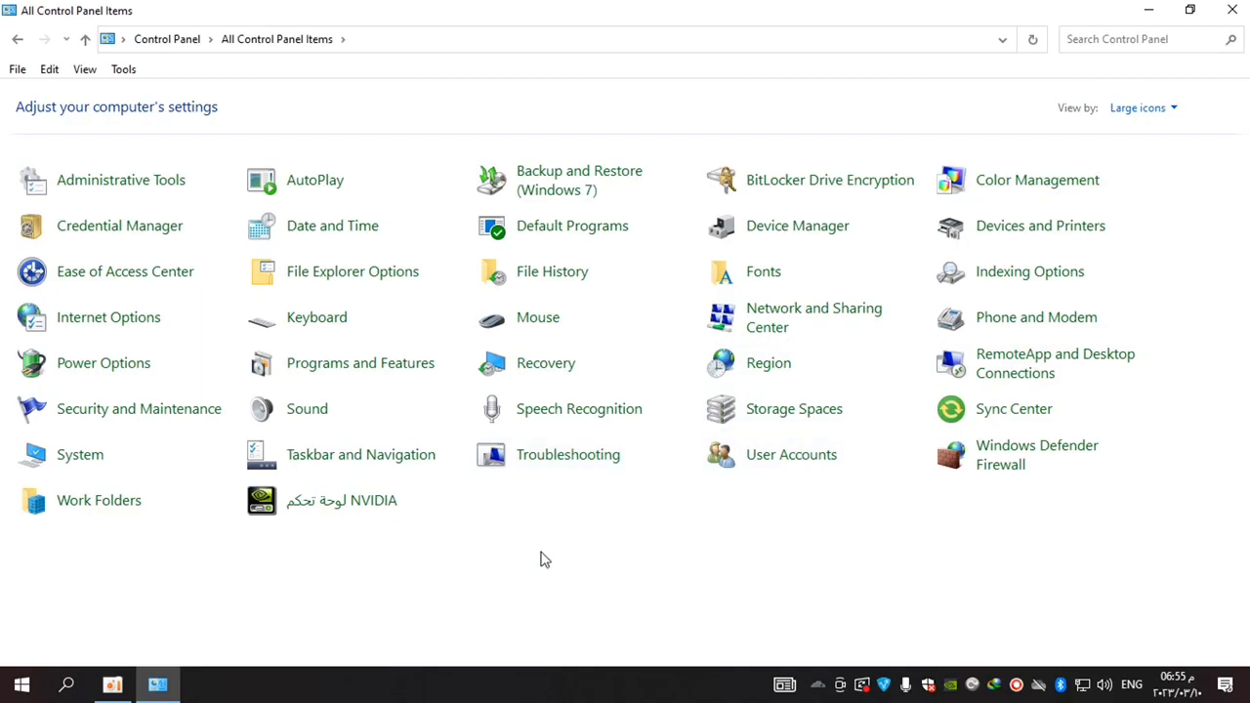
Open the advanced settings of Windows Defender Firewall and close the Control Panel window behind them.
click(1021, 455)
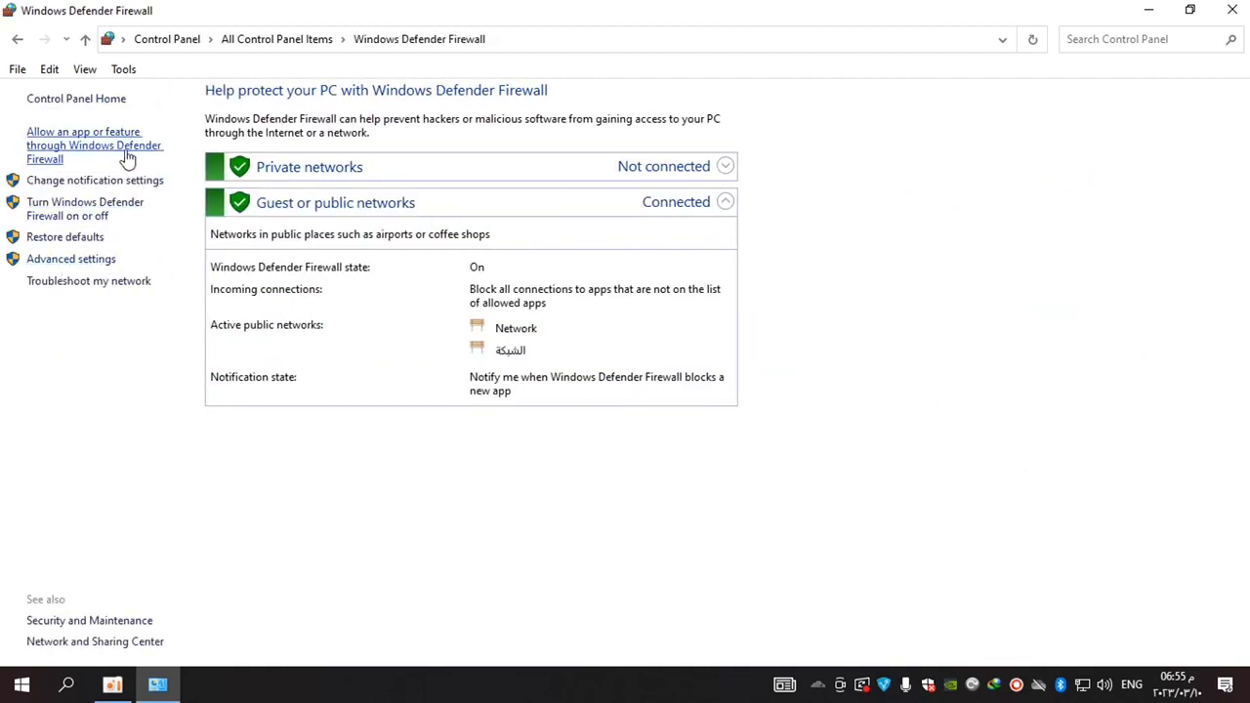
click(97, 265)
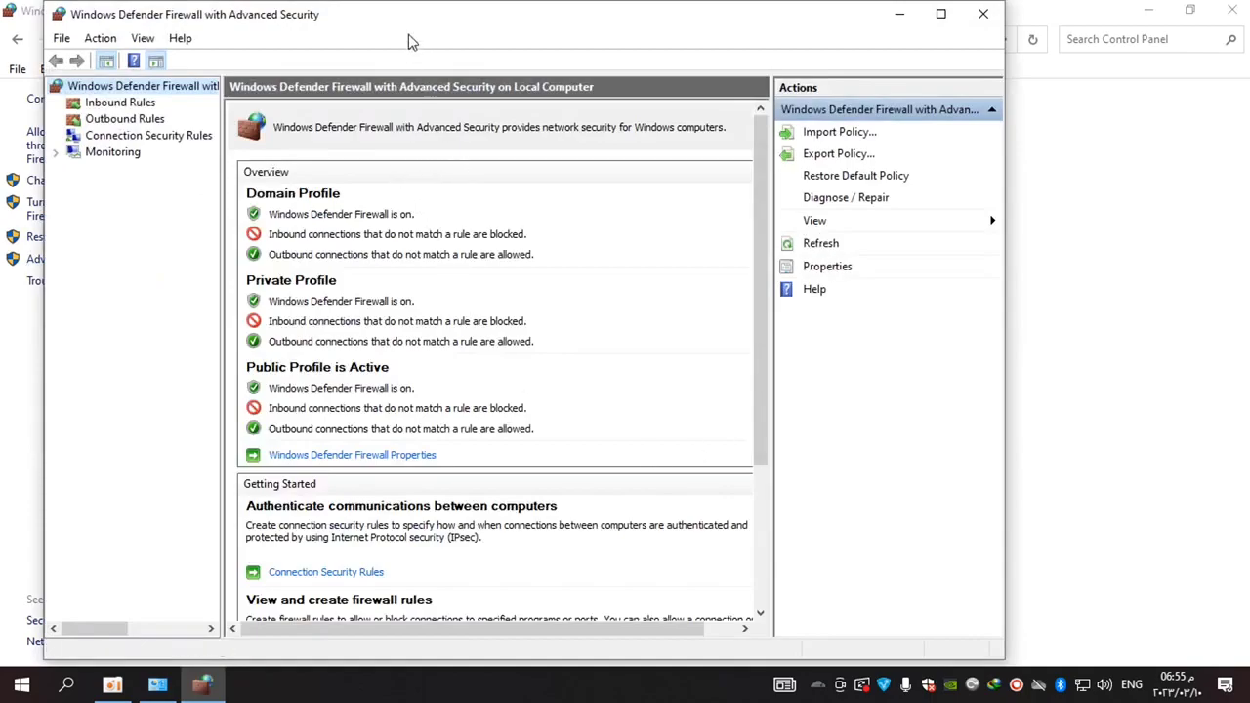
click(1233, 10)
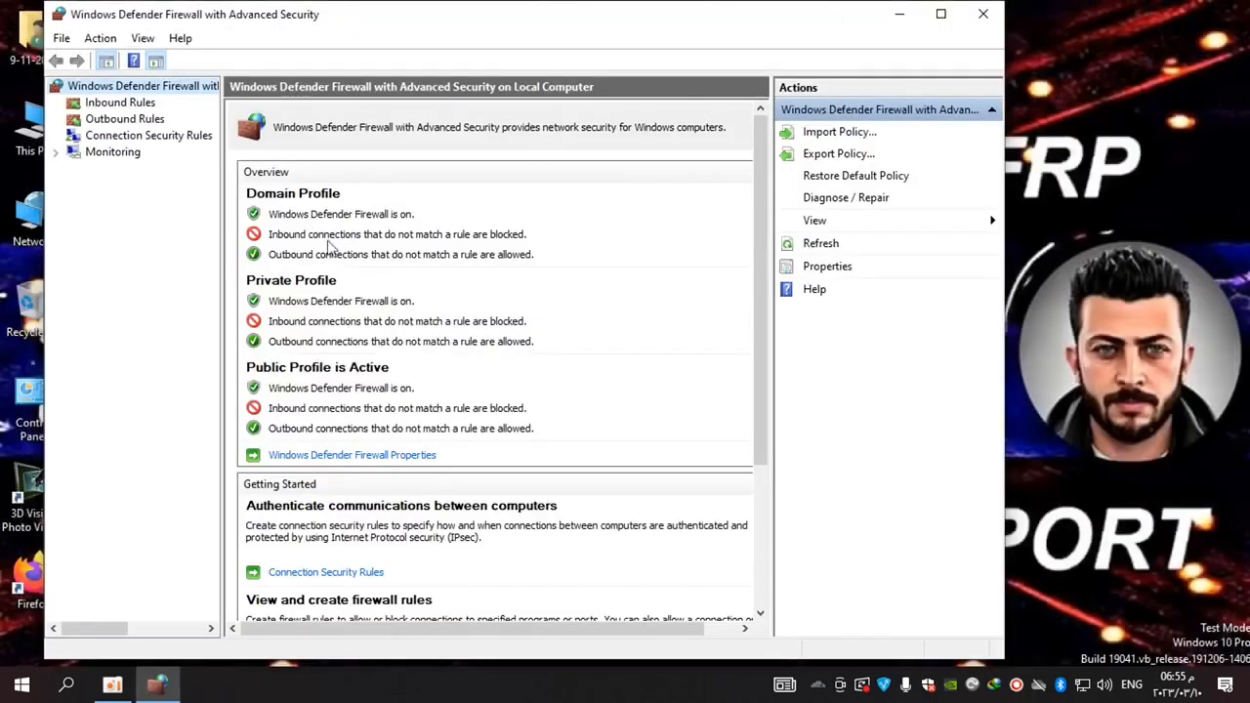
Start a new inbound firewall rule of type Program for the Miracle_Thunder mohamed soft application in the Compressed\Miracle Box Thunder 2023 folder.
click(102, 103)
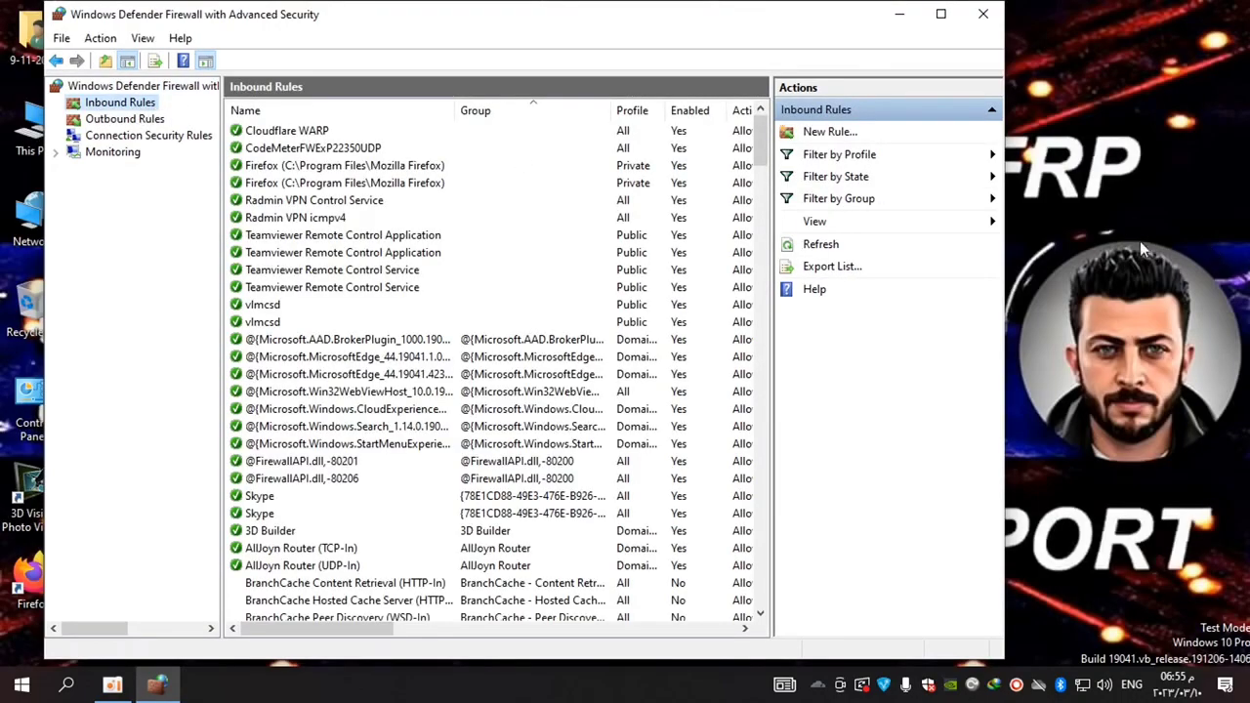
click(799, 136)
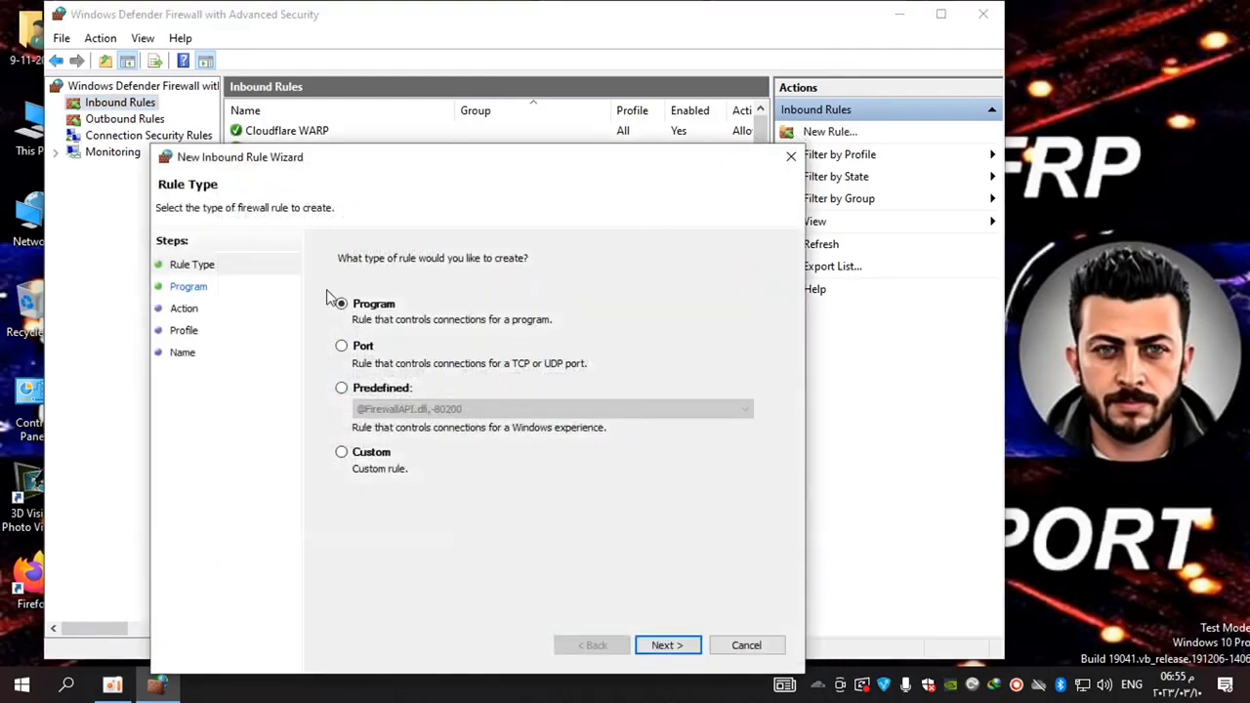
click(658, 650)
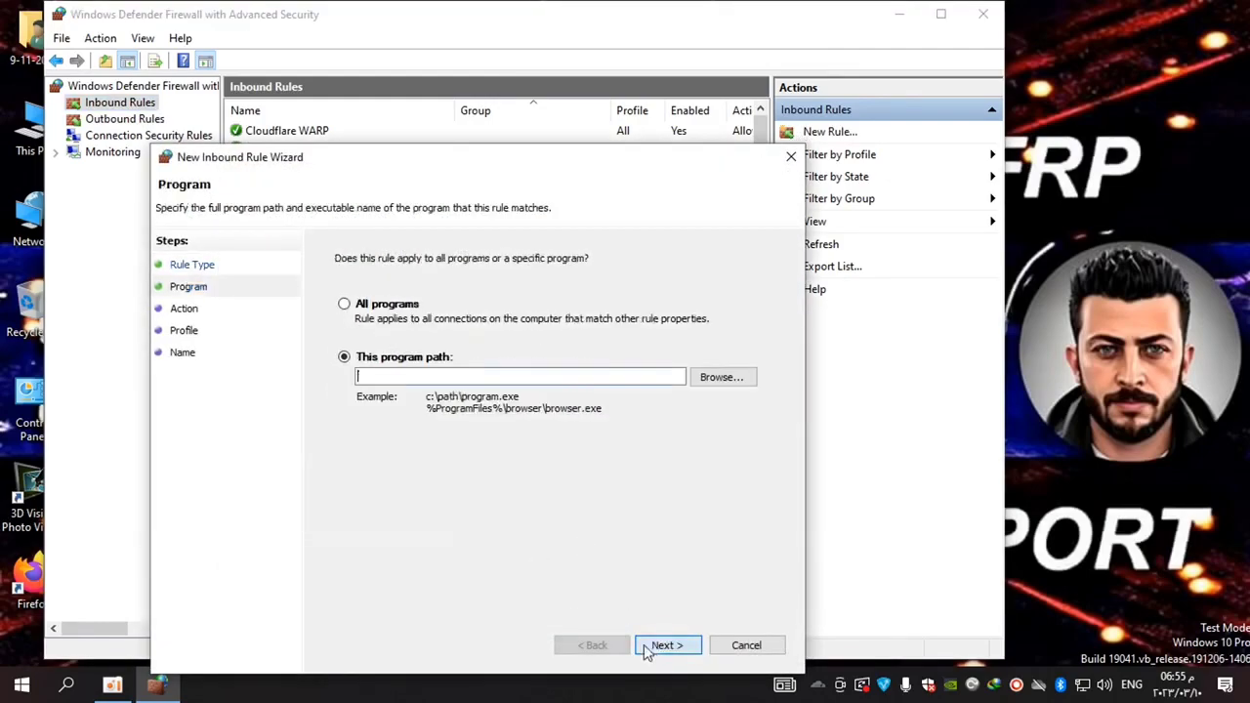
click(723, 380)
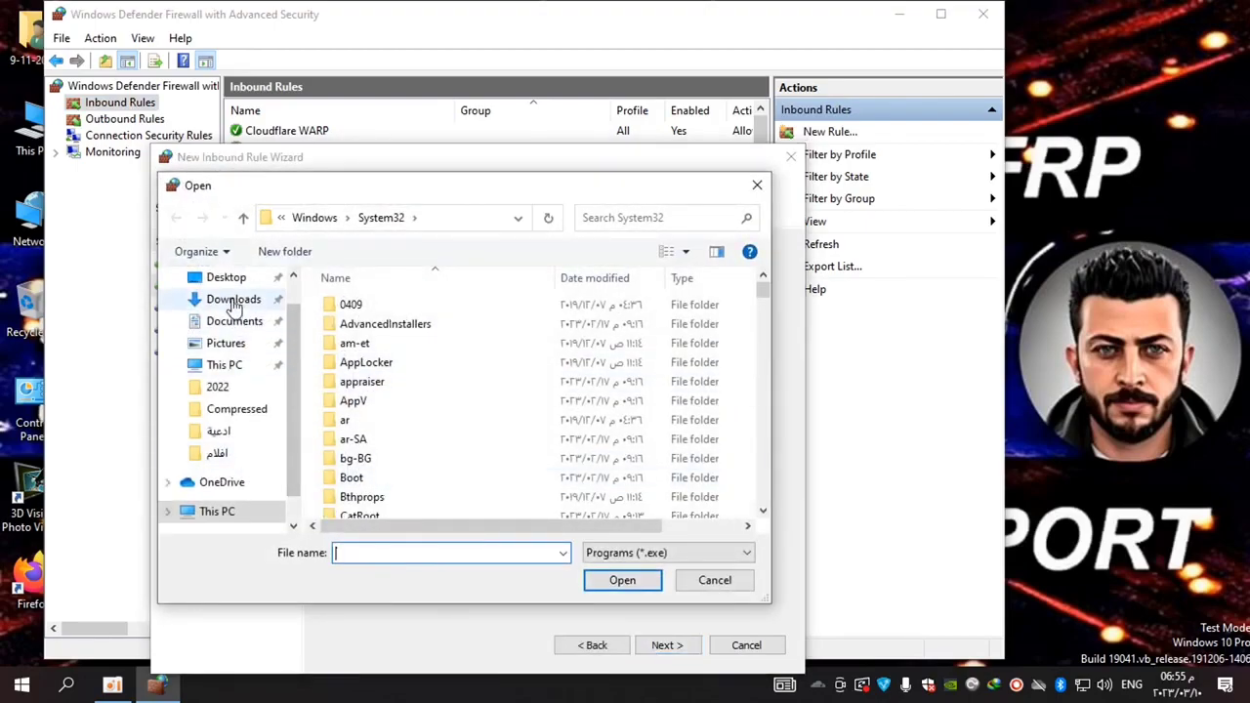
click(233, 299)
double_click(352, 305)
double_click(352, 305)
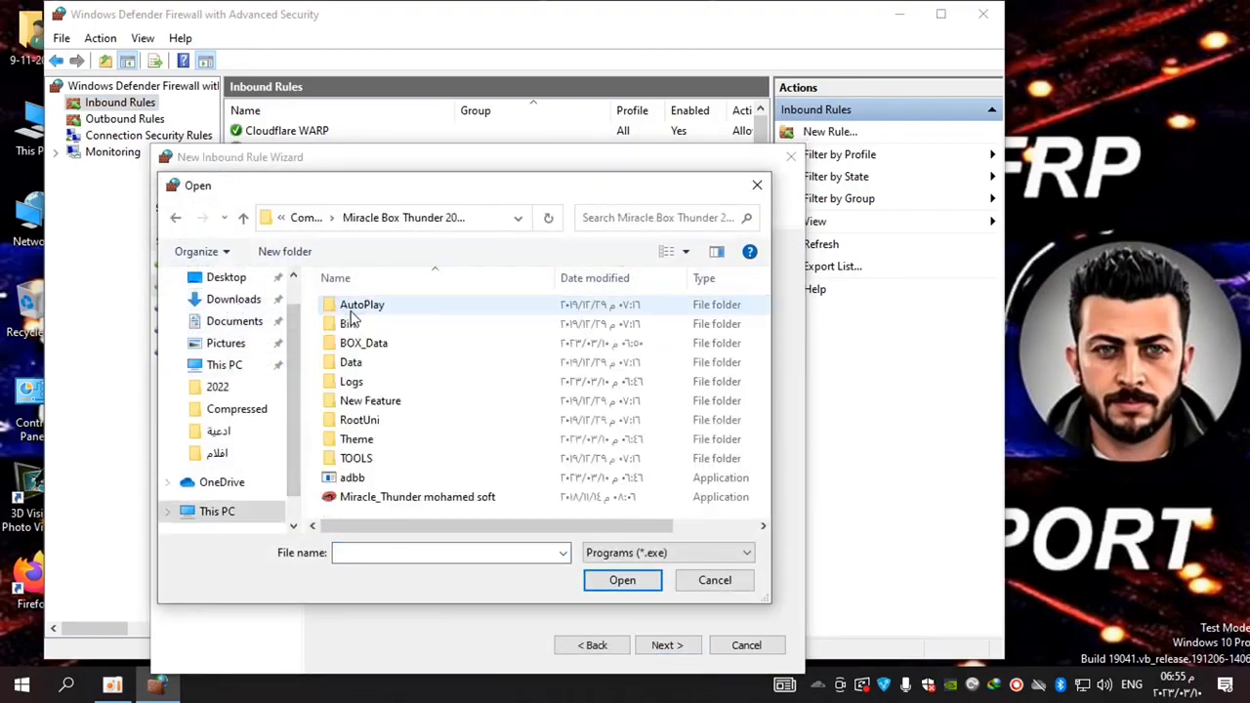
click(371, 500)
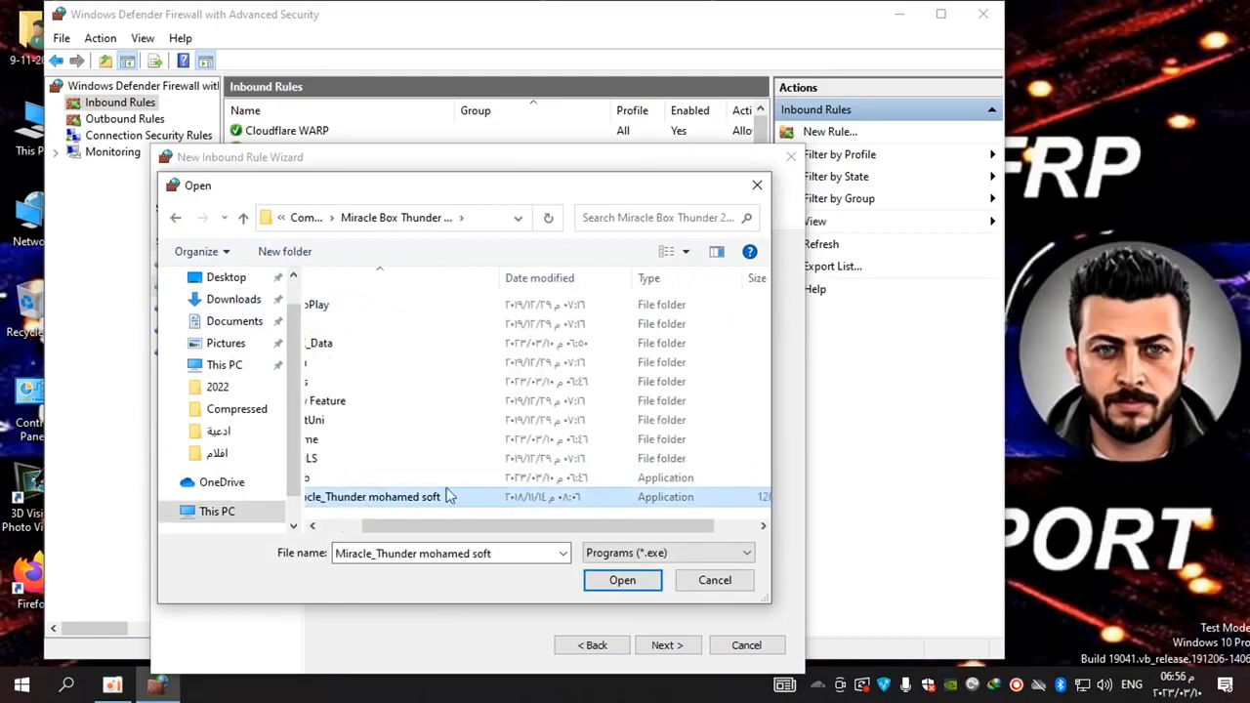
click(621, 582)
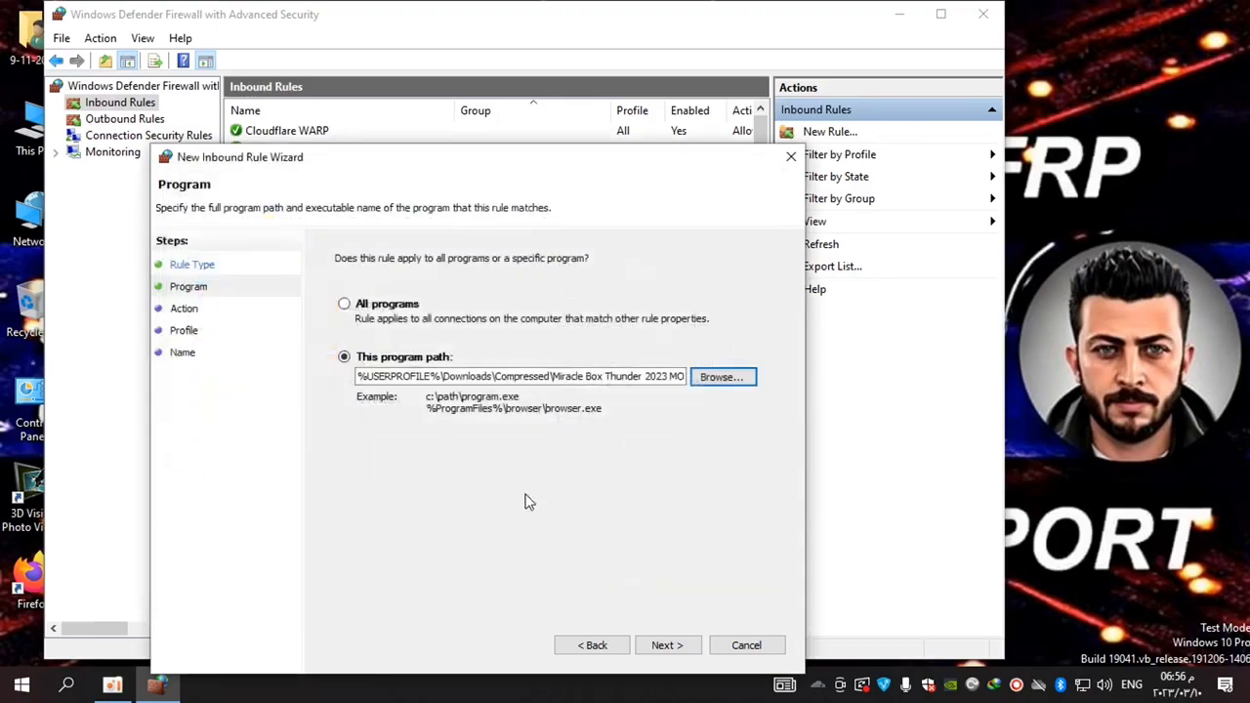
Set the inbound rule to block the connection and keep it applied to the Domain, Private and Public profiles.
click(673, 646)
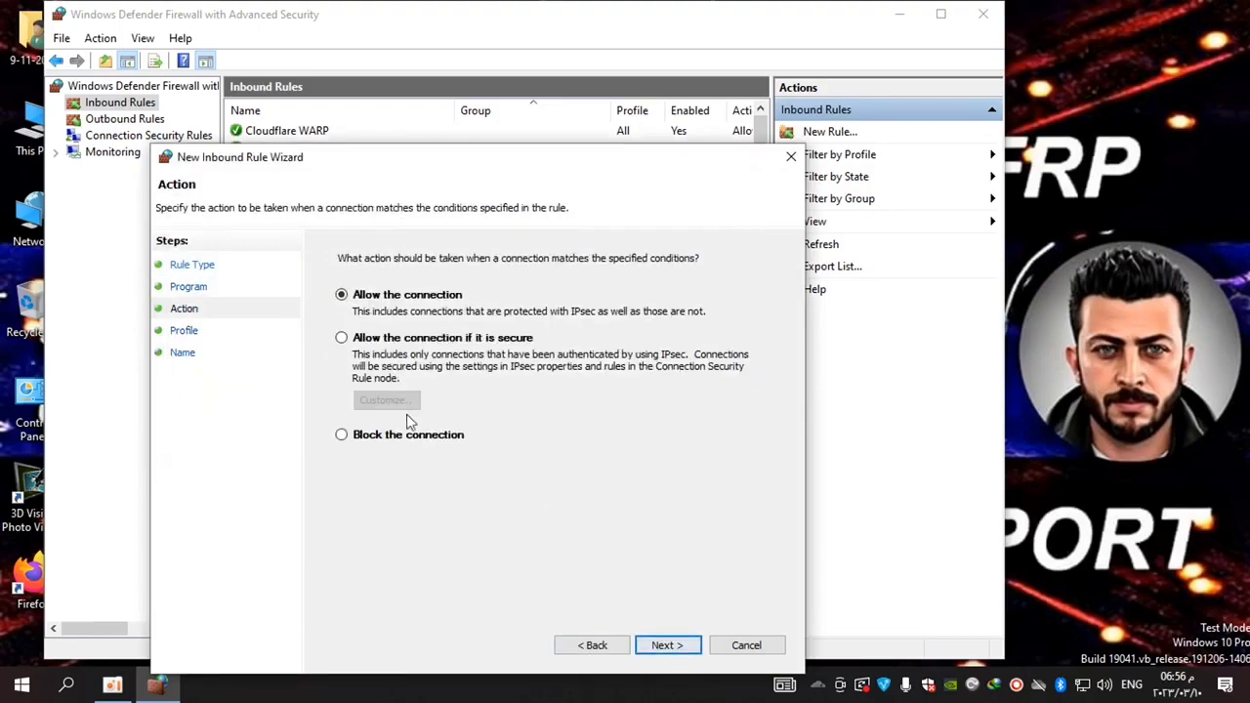
click(393, 440)
click(670, 656)
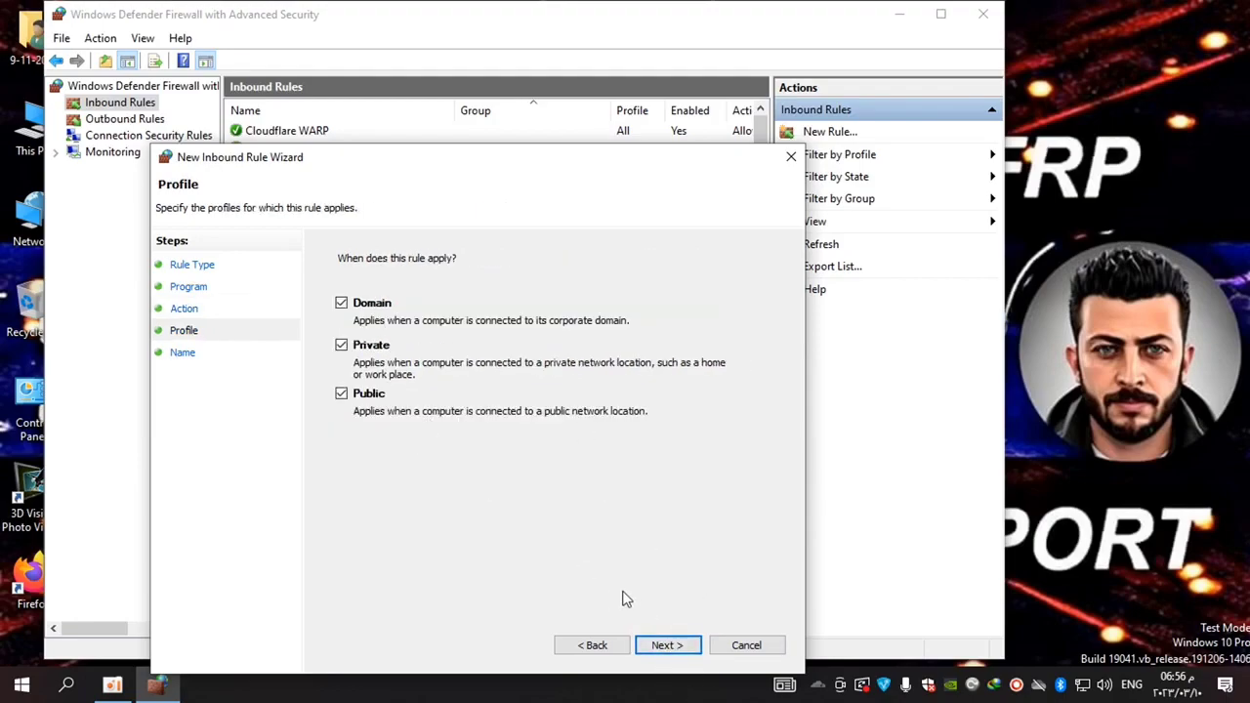
click(670, 652)
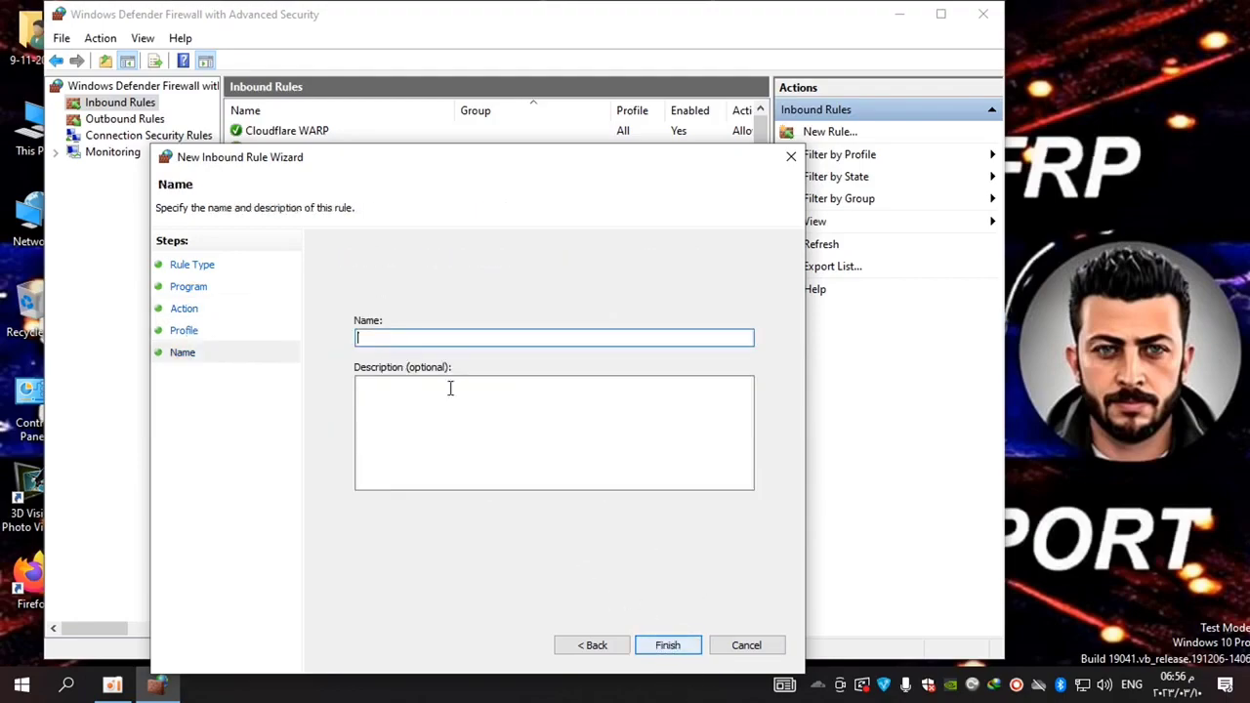
Name the inbound rule Miracle_Thunder mohamed soft - Shortcut by copying the desktop shortcut's name, and finish creating it.
right_click(409, 342)
drag(243, 22, 340, 40)
drag(333, 160, 583, 172)
drag(363, 41, 492, 41)
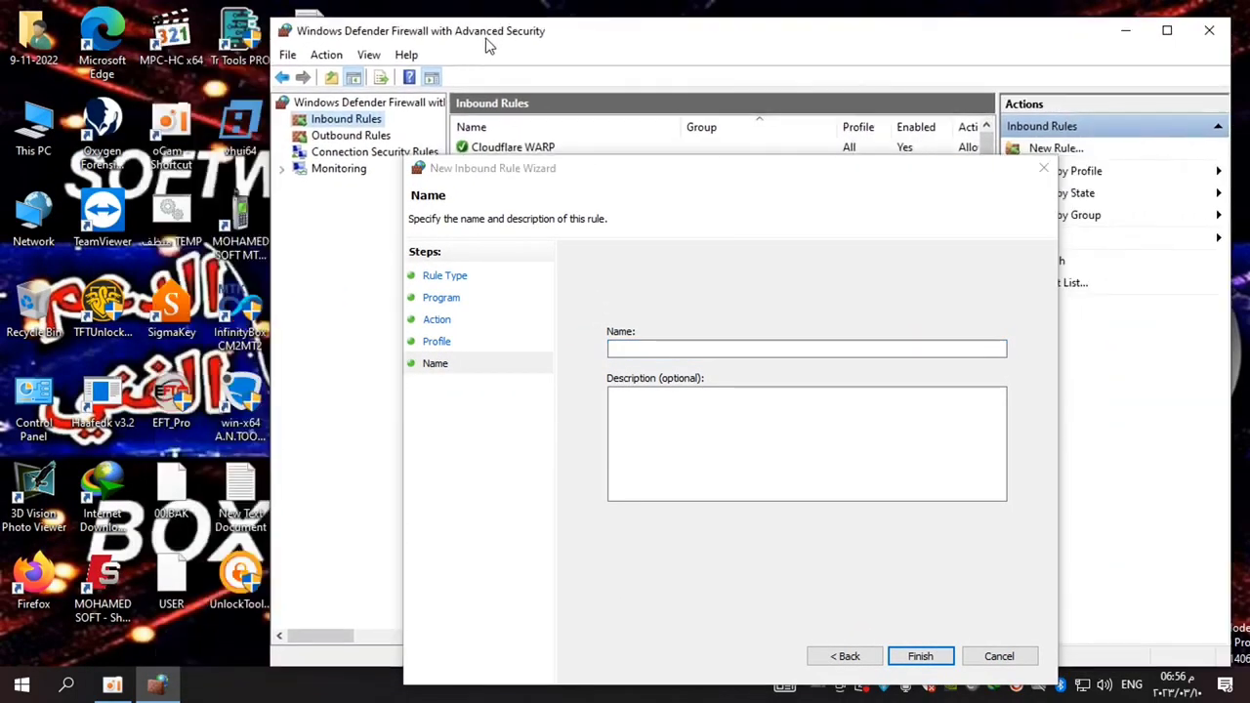
drag(410, 41, 551, 50)
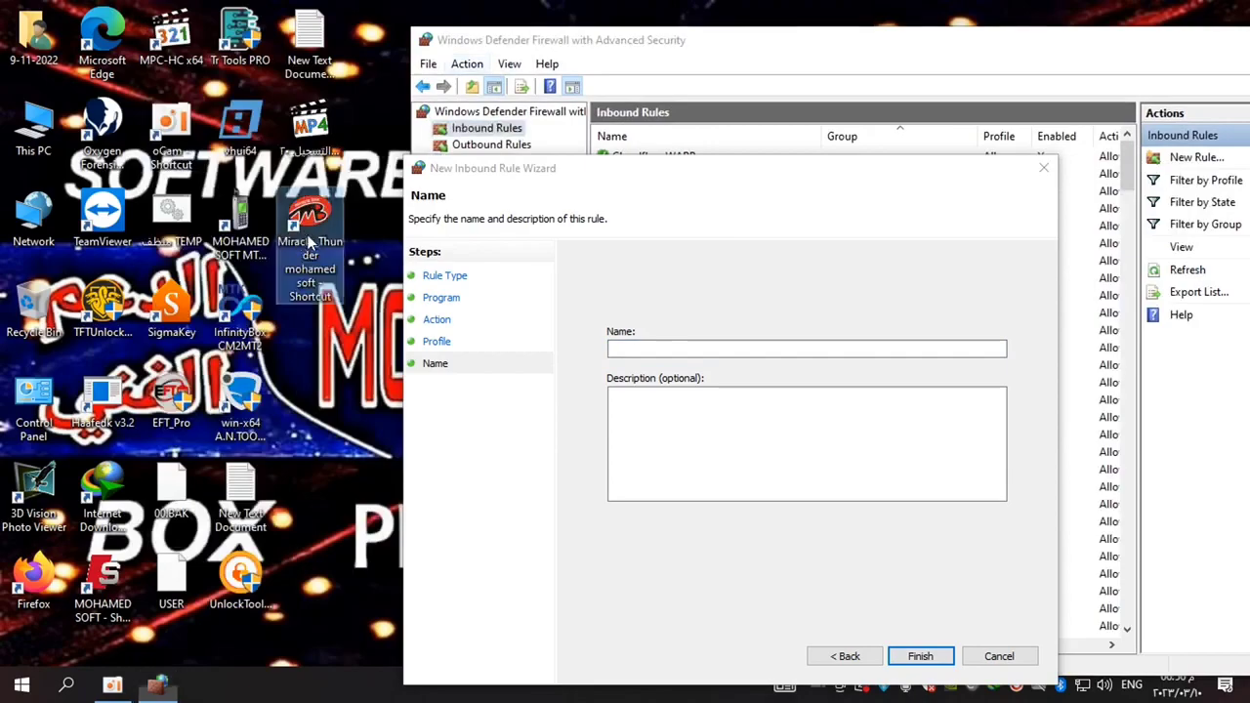
right_click(301, 199)
click(357, 625)
right_click(330, 283)
click(362, 329)
right_click(664, 350)
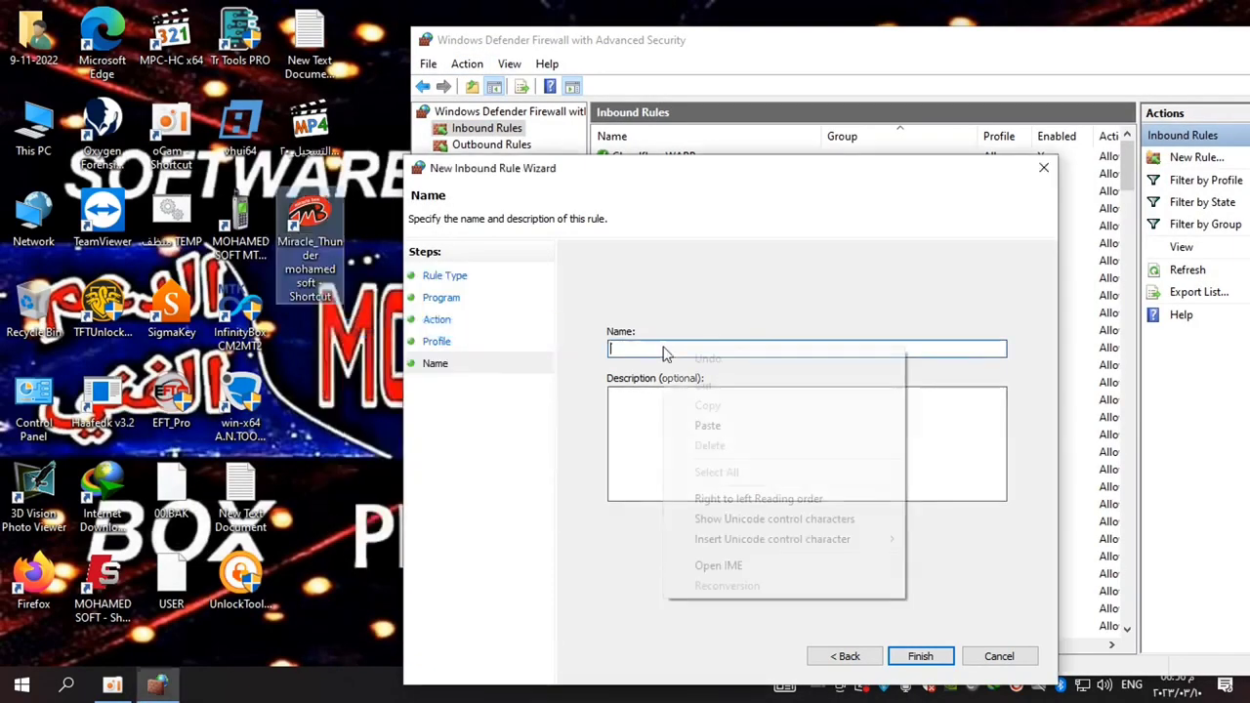
click(706, 433)
click(918, 657)
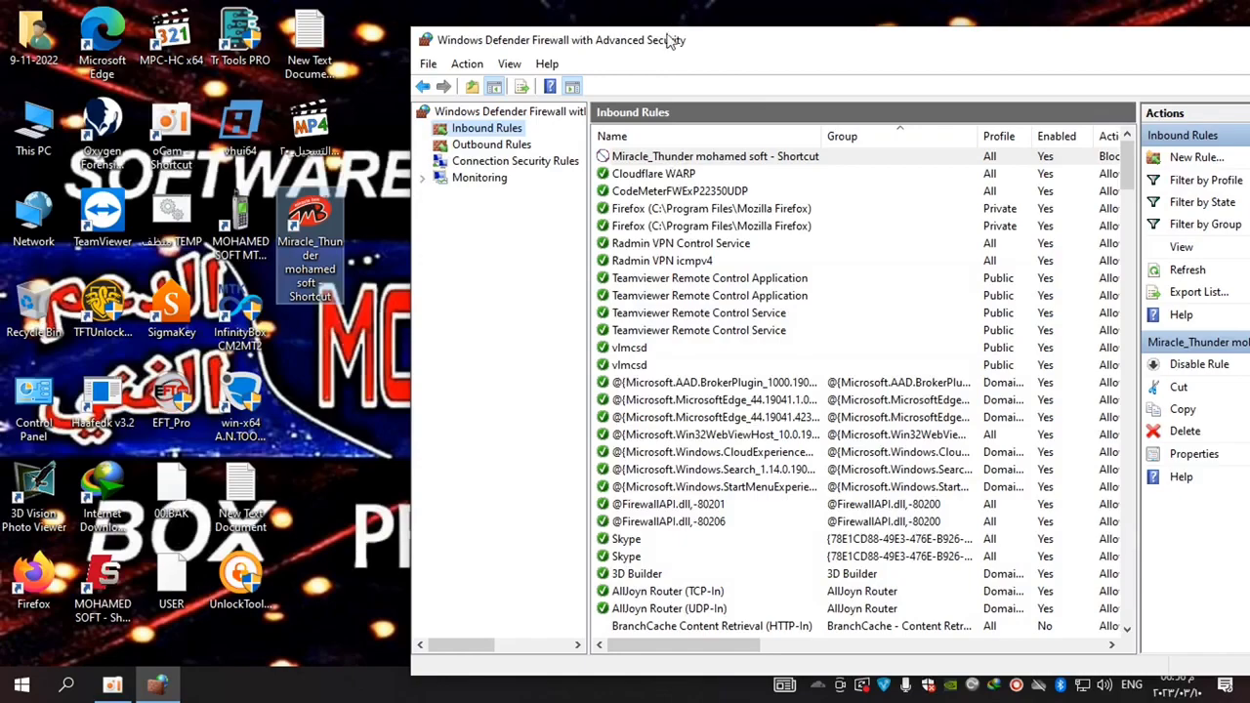
Check the new Miracle_Thunder rule in the list of inbound rules.
drag(671, 41, 526, 24)
click(311, 127)
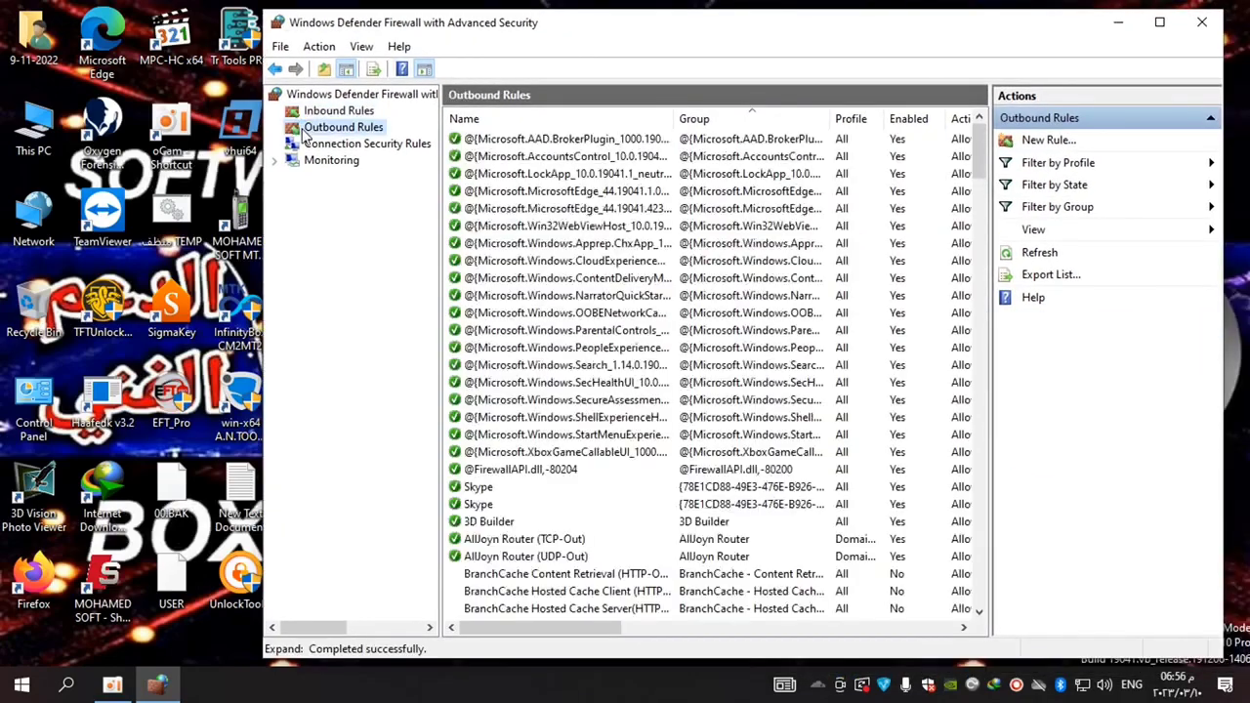
click(327, 111)
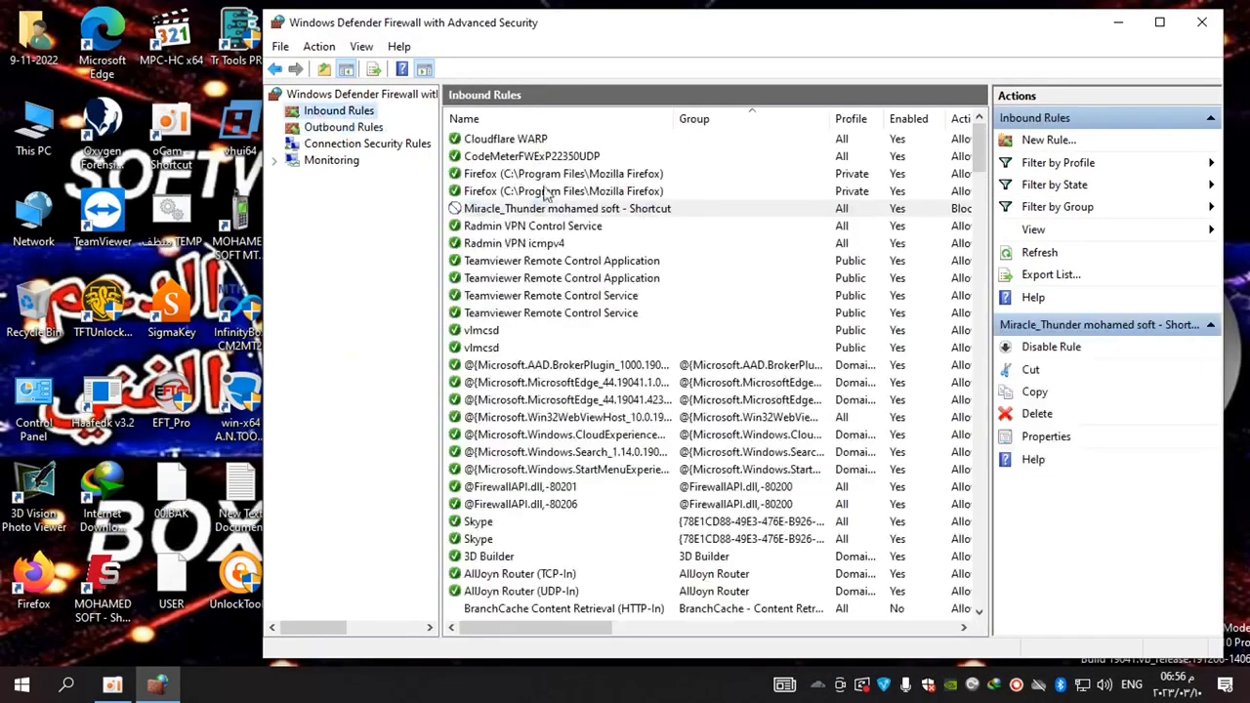
Start a new outbound firewall rule of type Program for the Miracle_Thunder mohamed soft application.
click(354, 128)
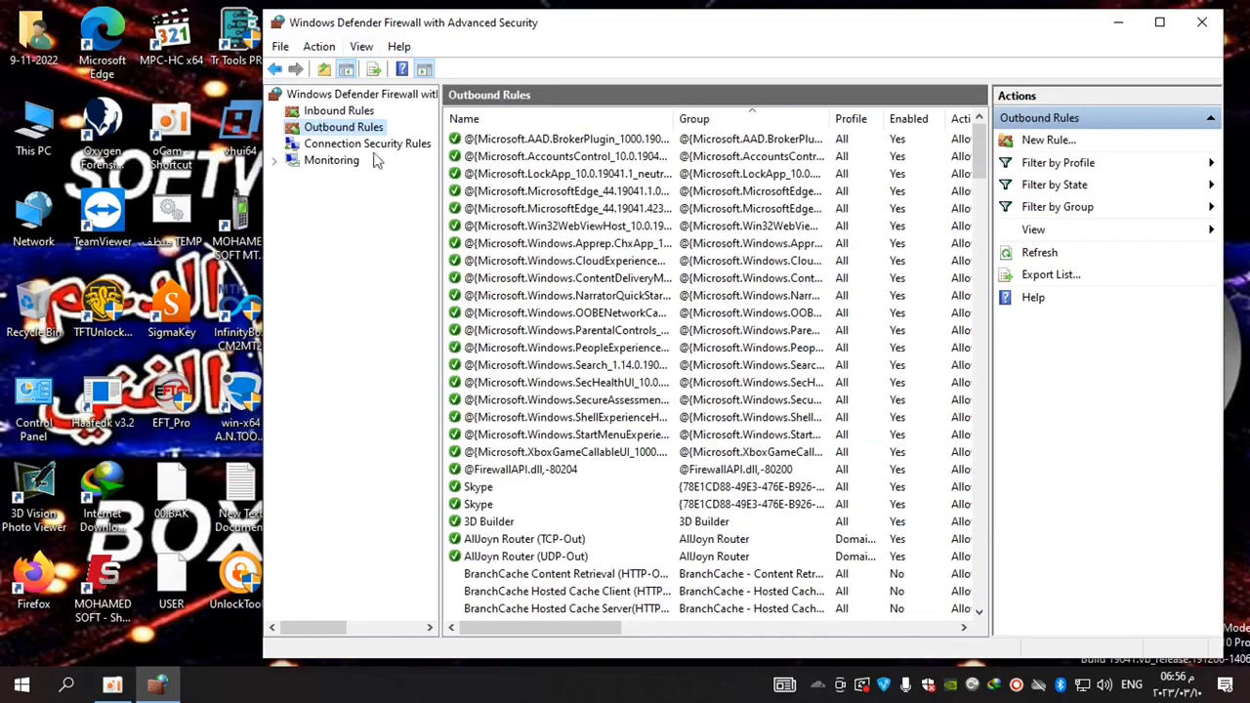
click(1043, 140)
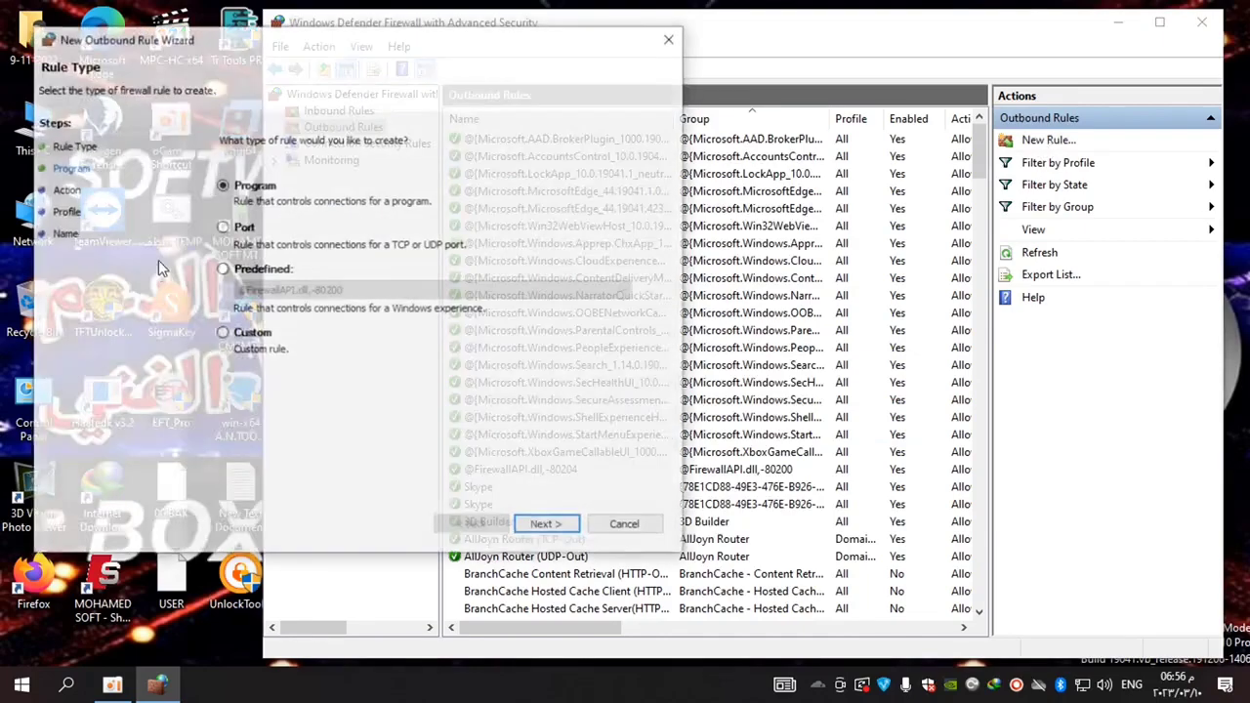
click(547, 525)
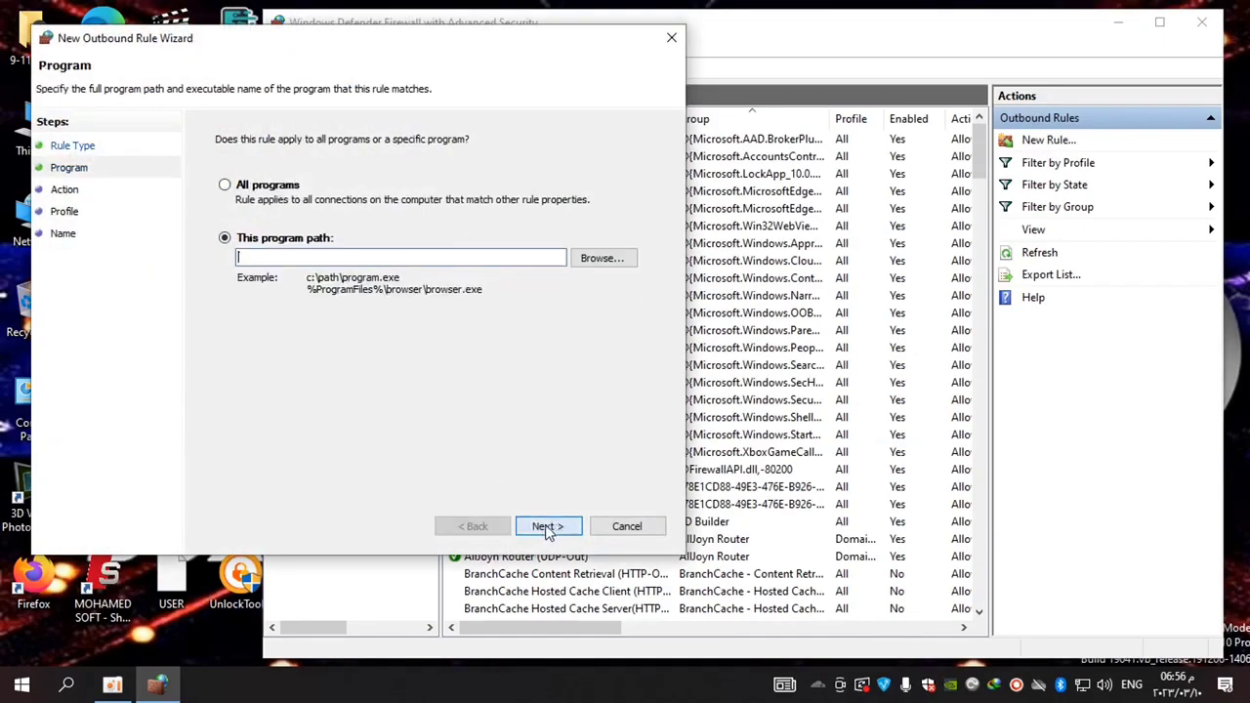
click(611, 258)
click(337, 381)
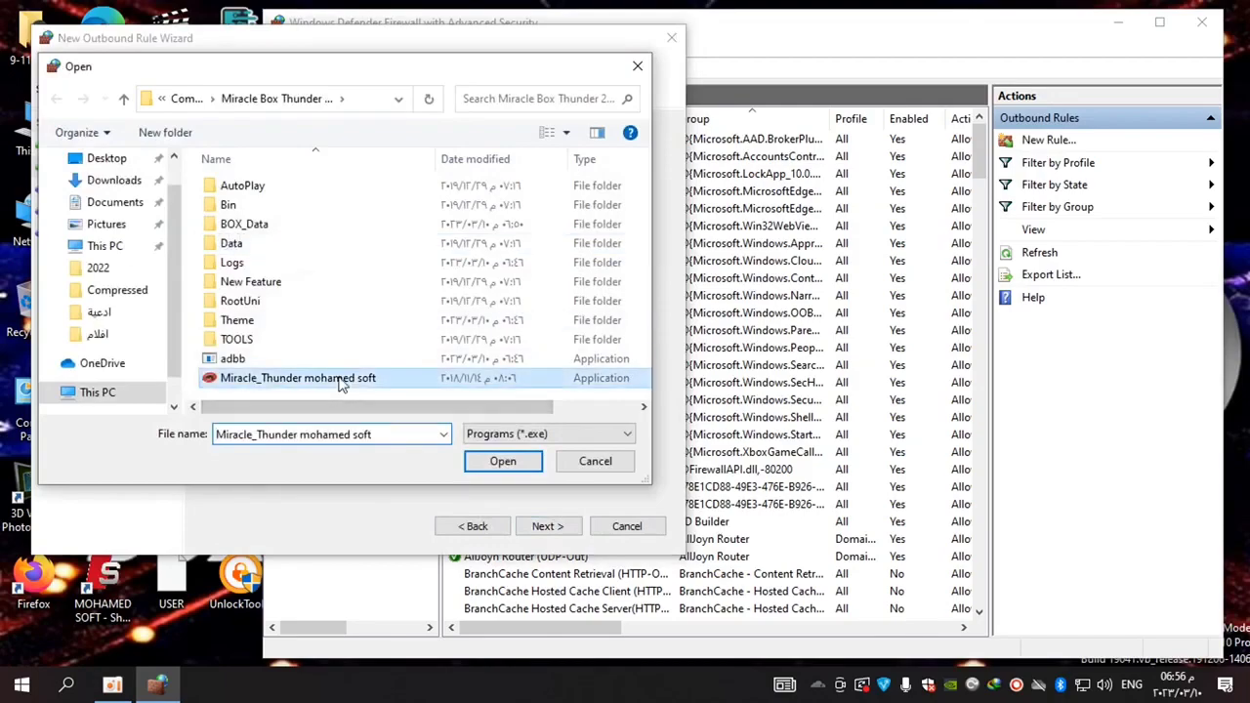
double_click(339, 381)
click(543, 539)
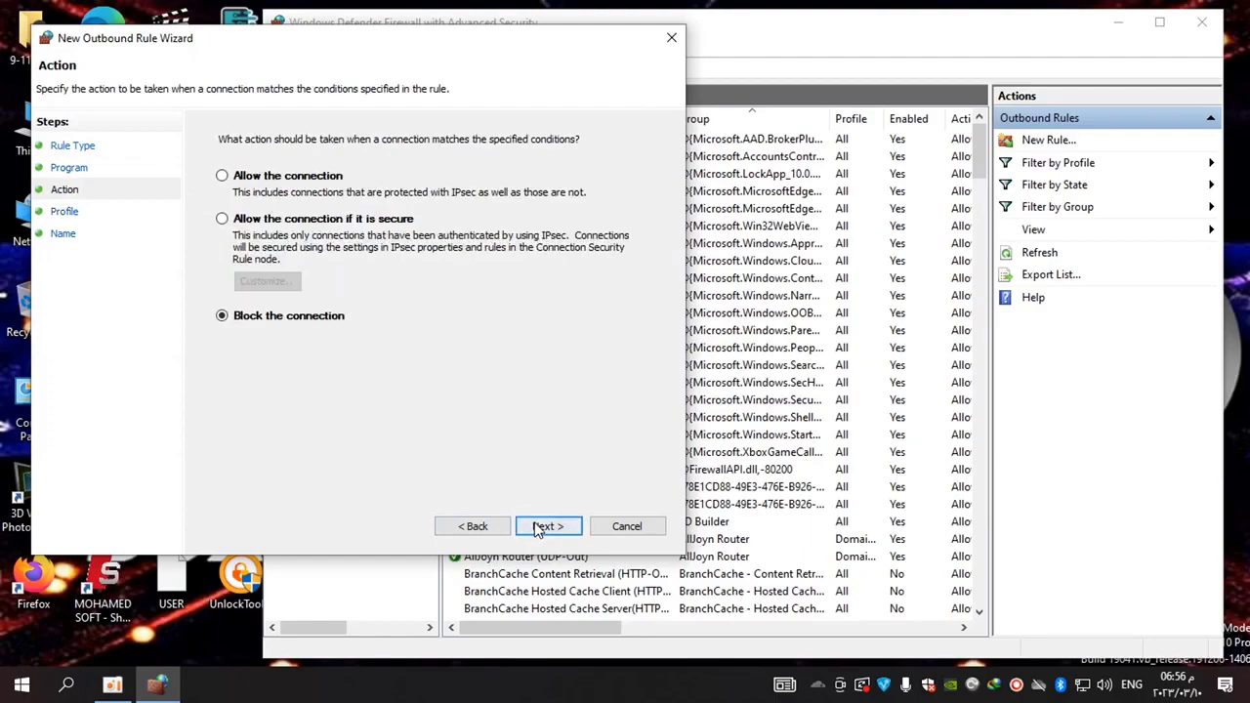
Finish the outbound rule as Block the connection for all profiles, named Miracle_Thunder mohamed soft - Shortcut, and close the firewall window.
click(544, 526)
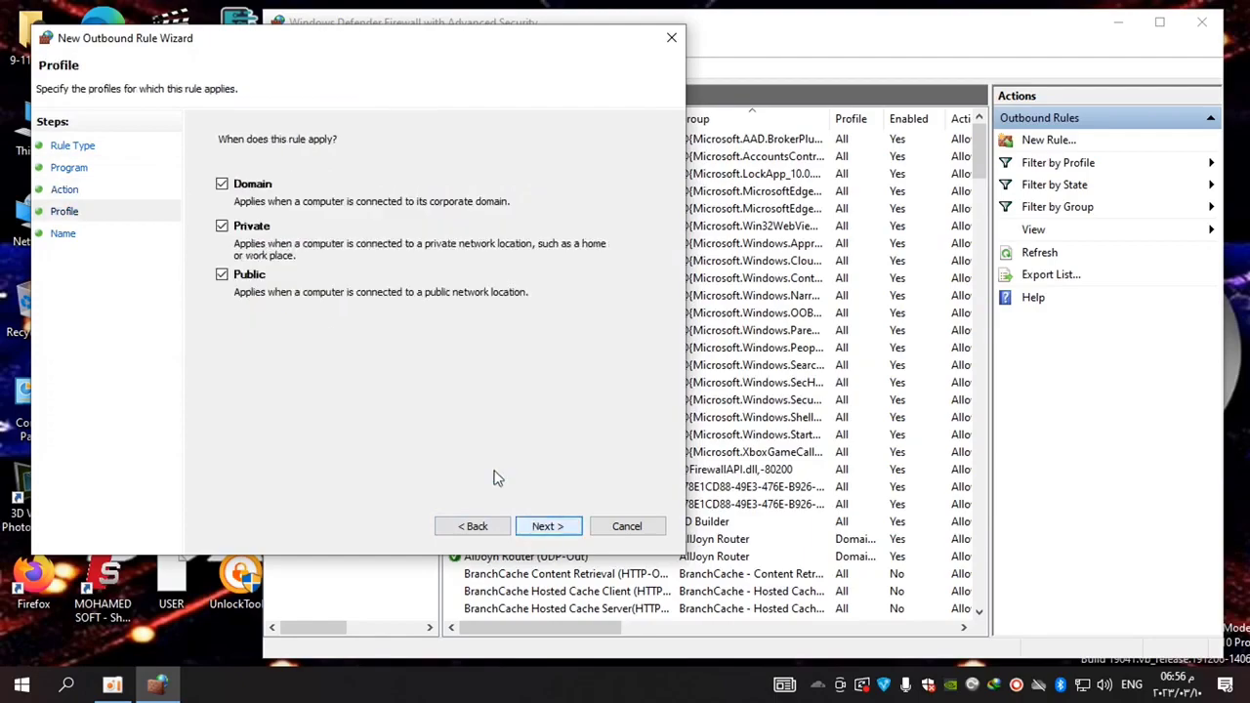
click(474, 531)
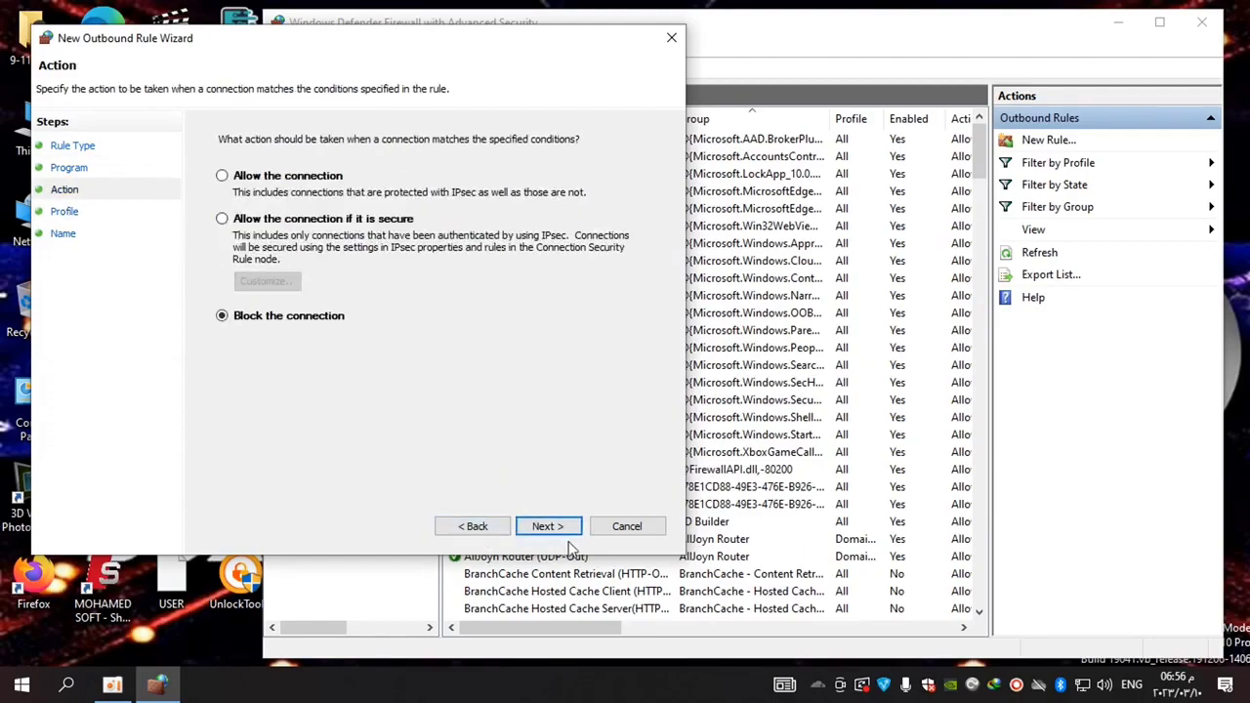
click(566, 534)
click(566, 532)
right_click(438, 218)
click(551, 296)
click(547, 530)
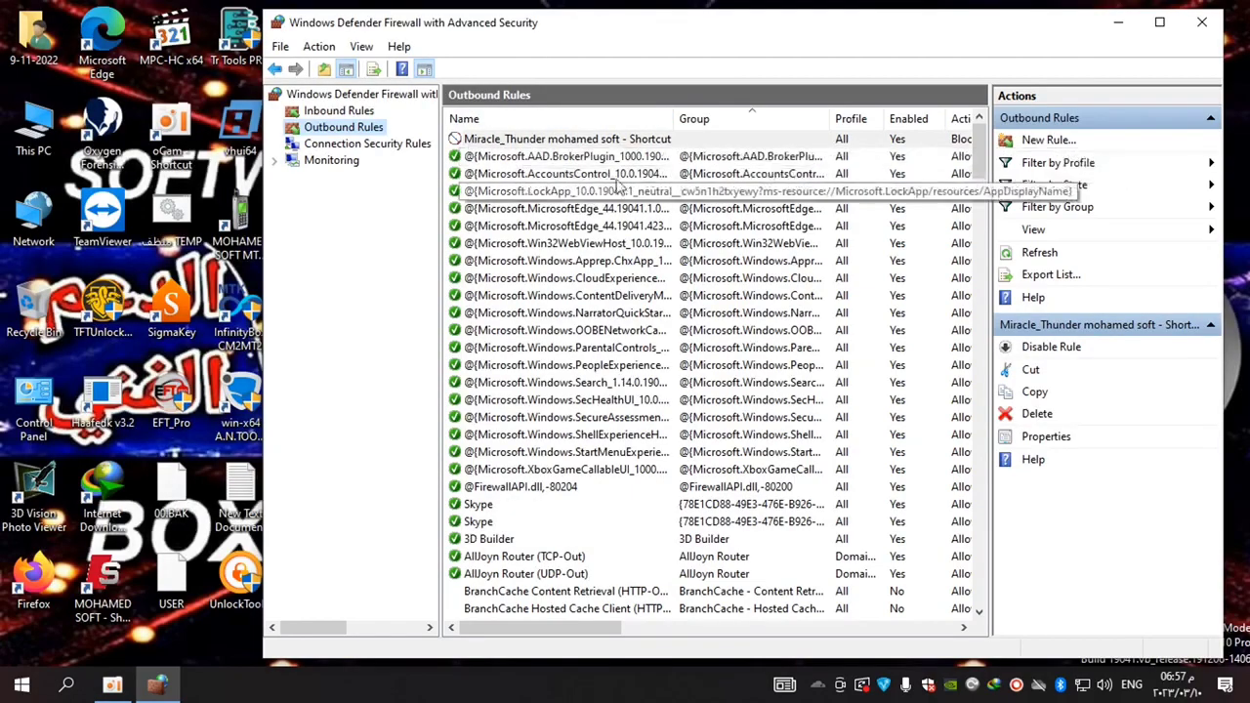
click(1193, 26)
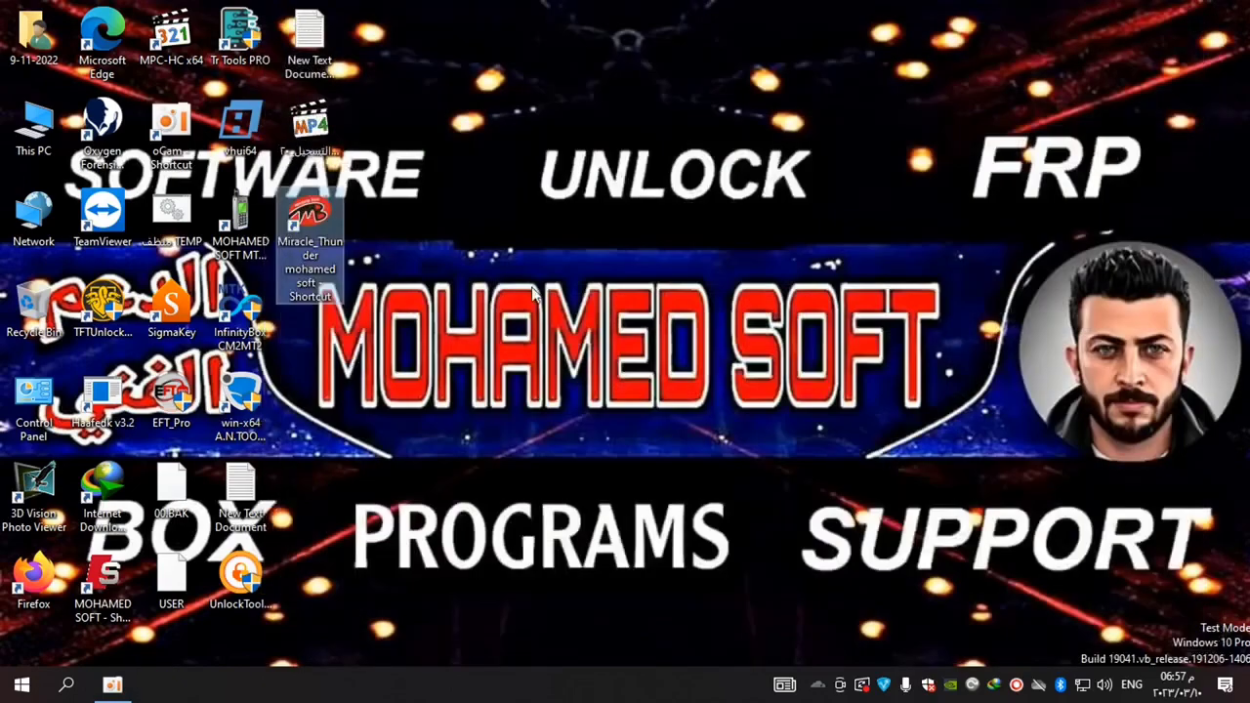
right_click(296, 269)
click(330, 332)
Open the virus and threat protection settings of Windows Security and switch on real-time protection.
click(22, 684)
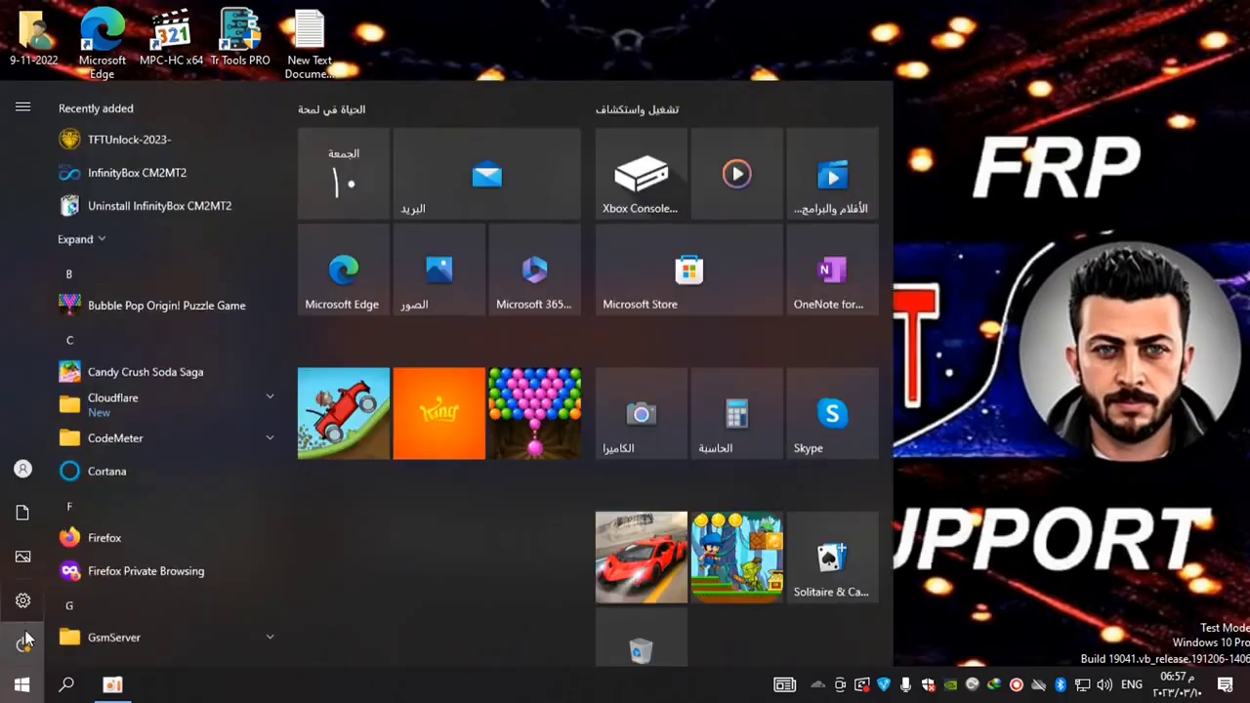
click(29, 597)
click(629, 528)
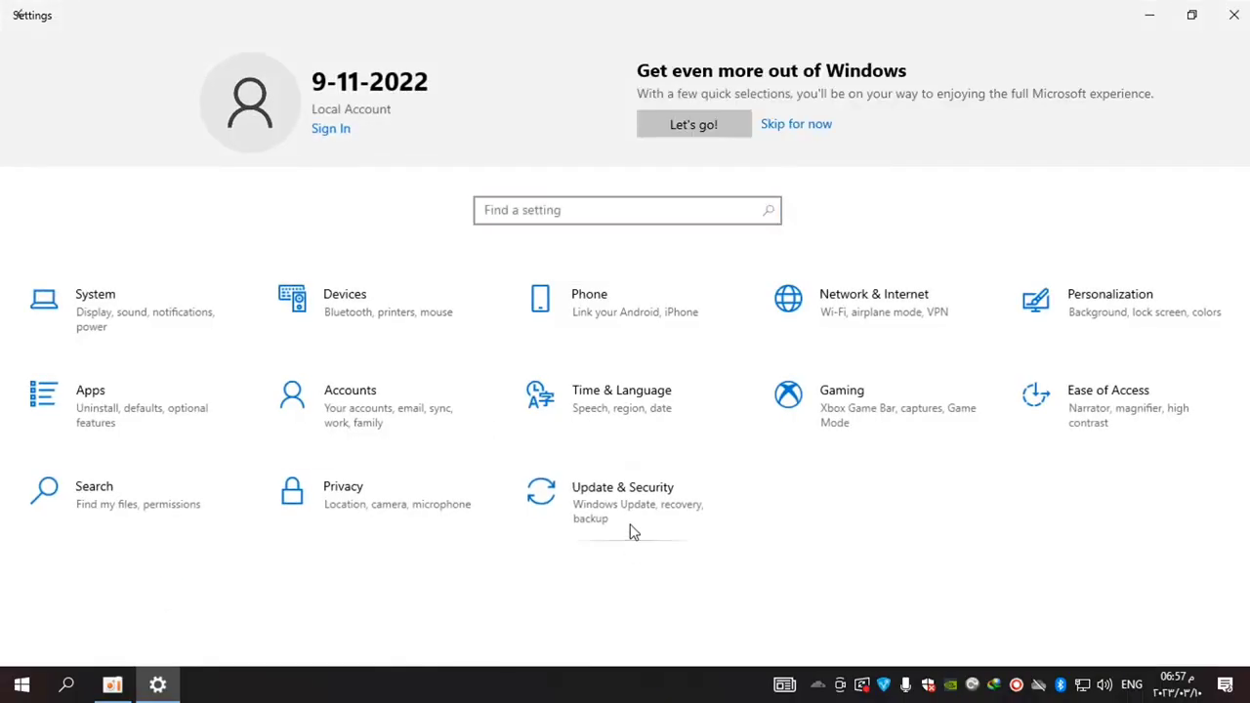
click(65, 291)
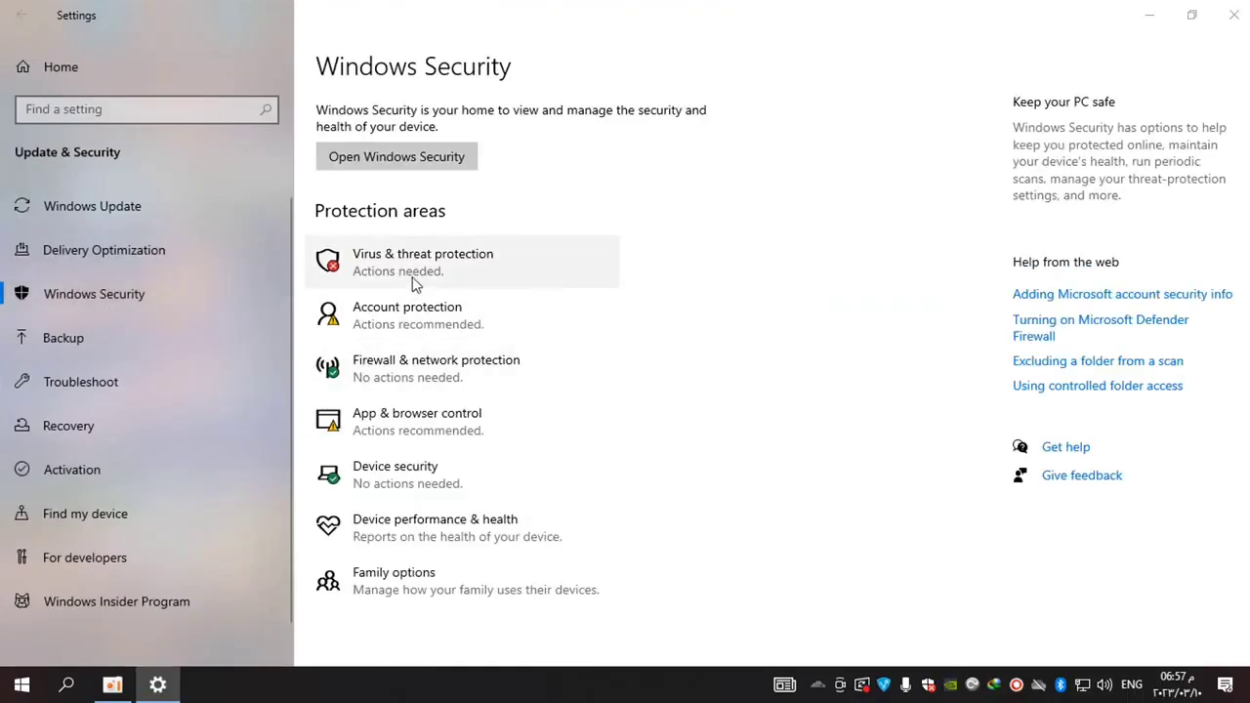
click(413, 277)
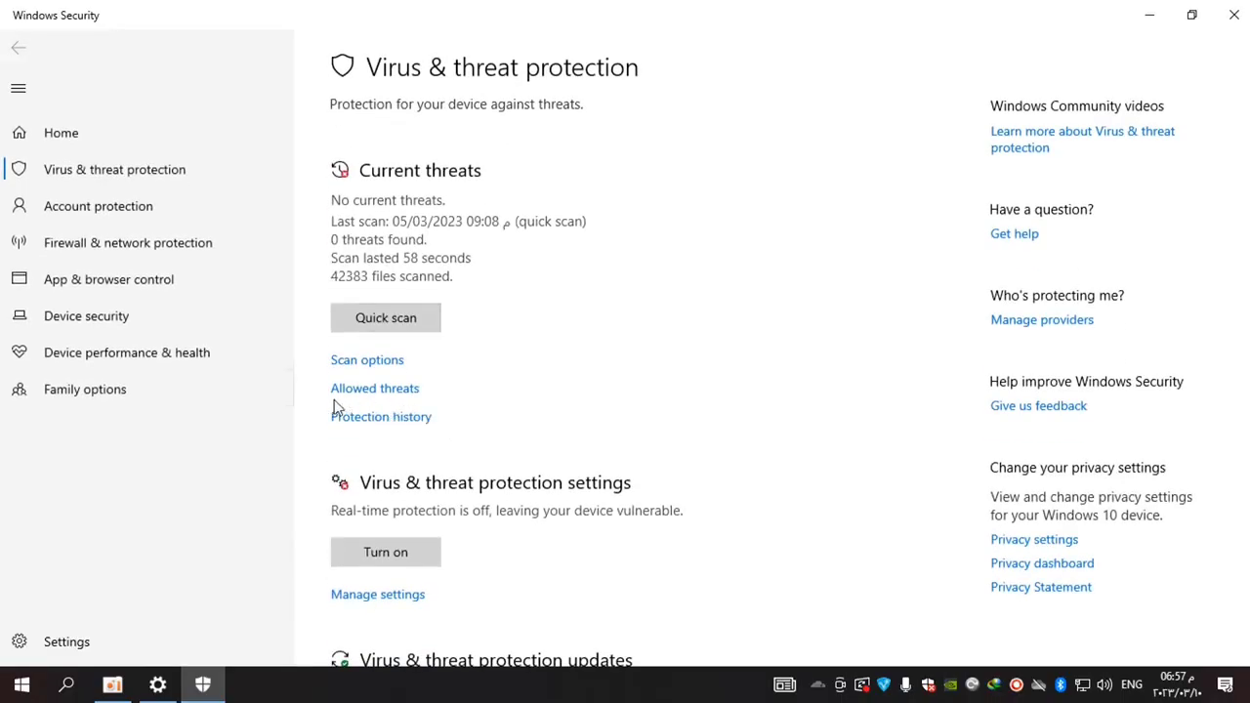
click(355, 596)
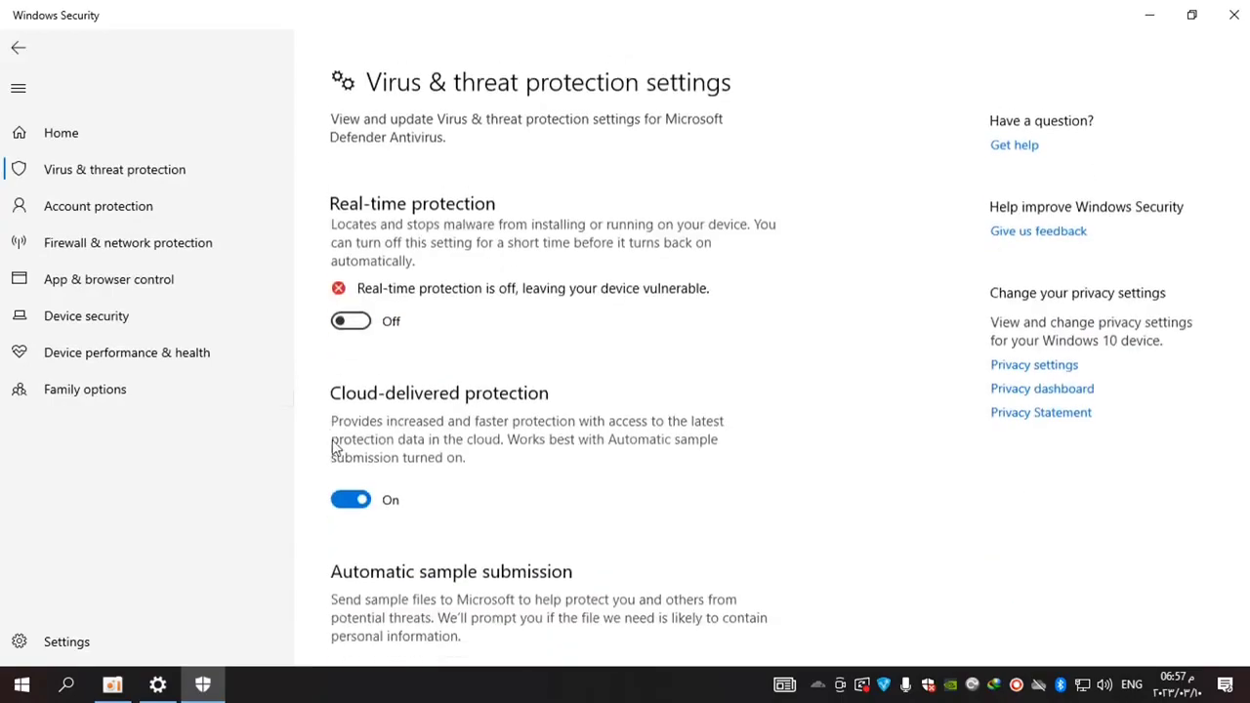
click(350, 311)
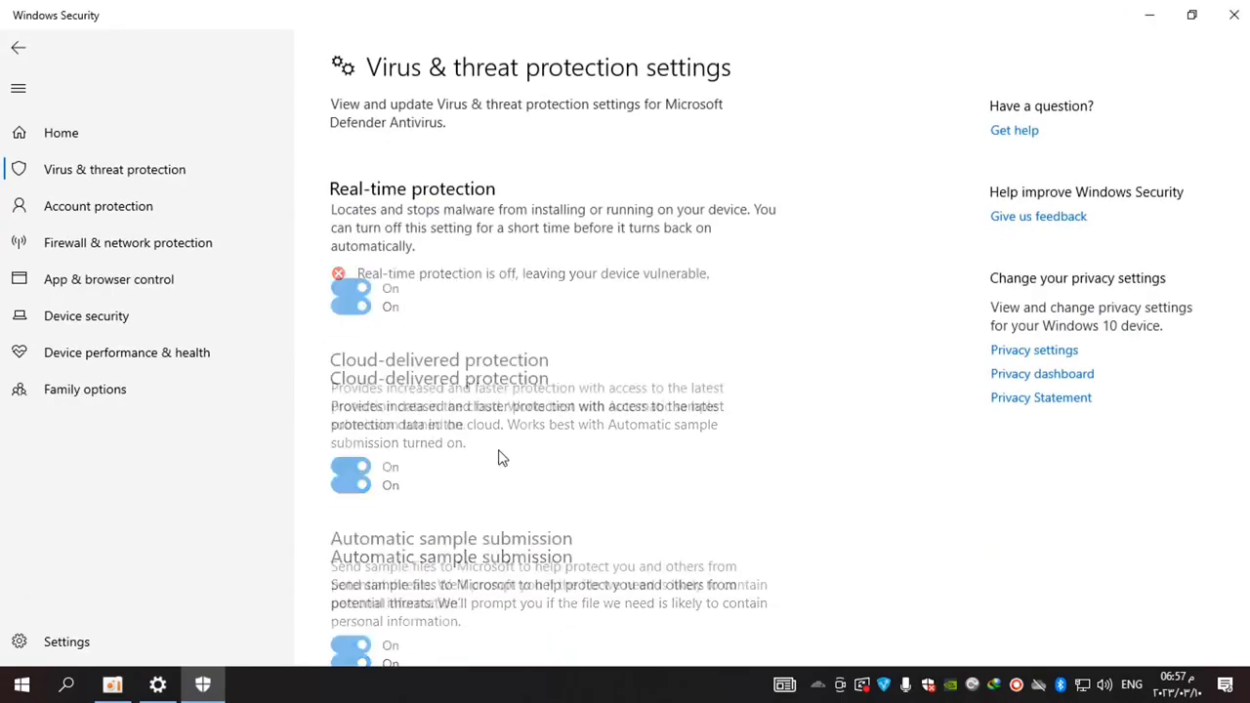
Review the remaining protection settings and the list of Microsoft Defender exclusions, and close Windows Security.
scroll(408, 449, down, 1)
scroll(410, 456, down, 7)
scroll(415, 449, up, 7)
scroll(396, 400, down, 5)
scroll(410, 440, down, 3)
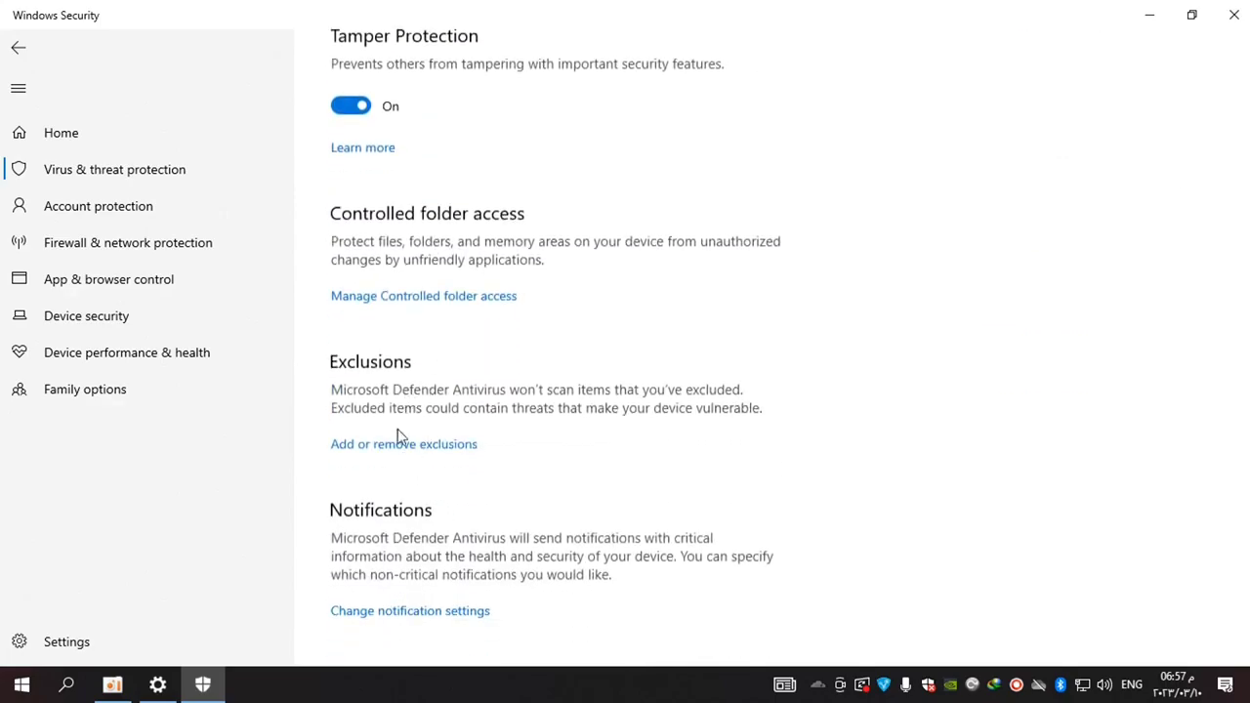
scroll(411, 459, up, 4)
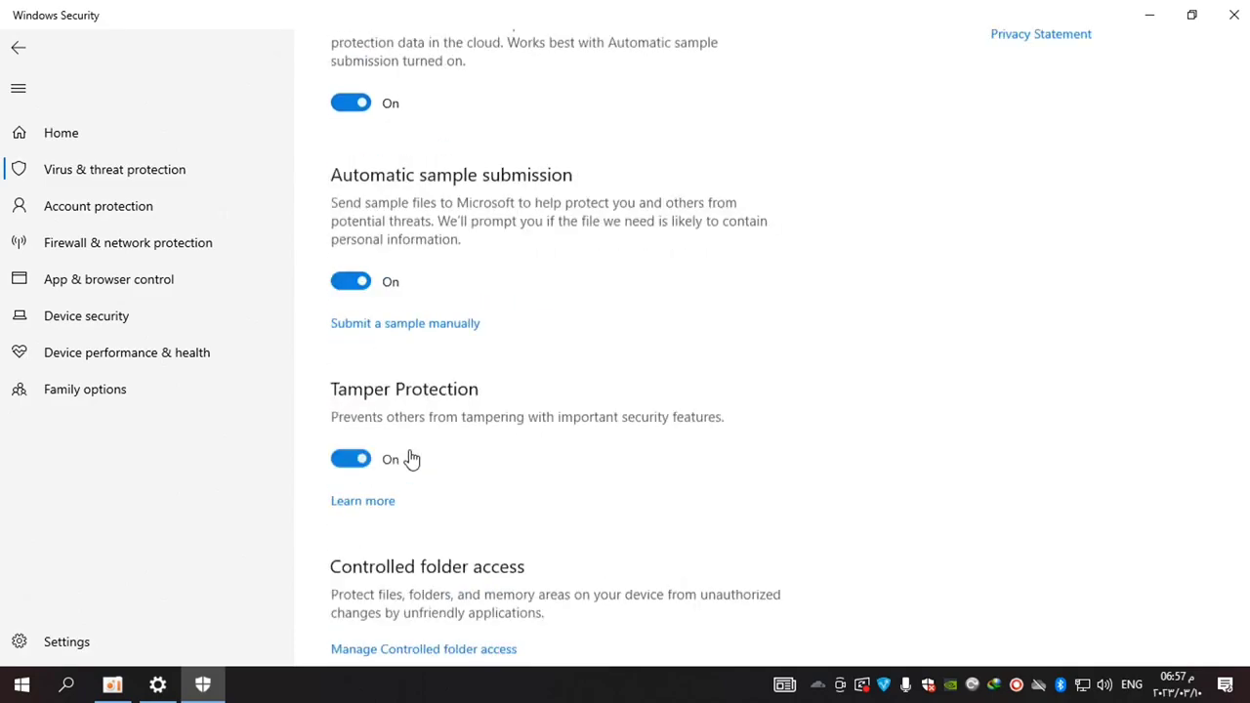
scroll(415, 371, down, 1)
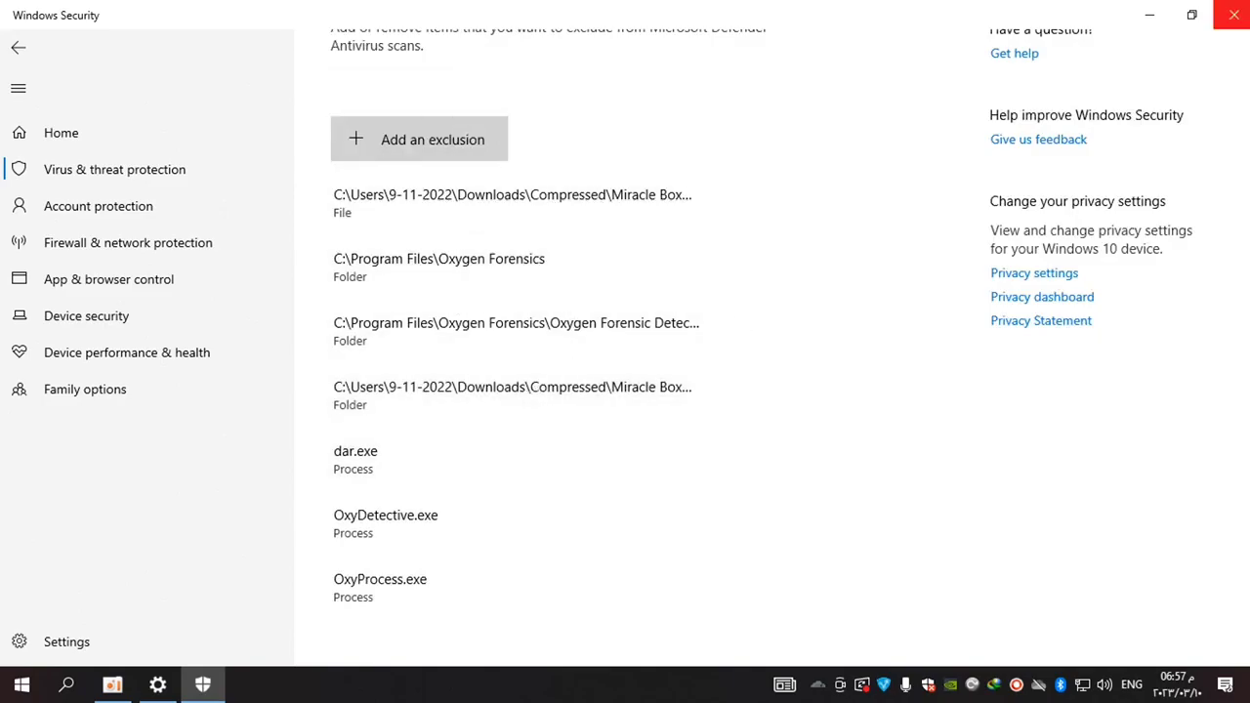
click(1234, 14)
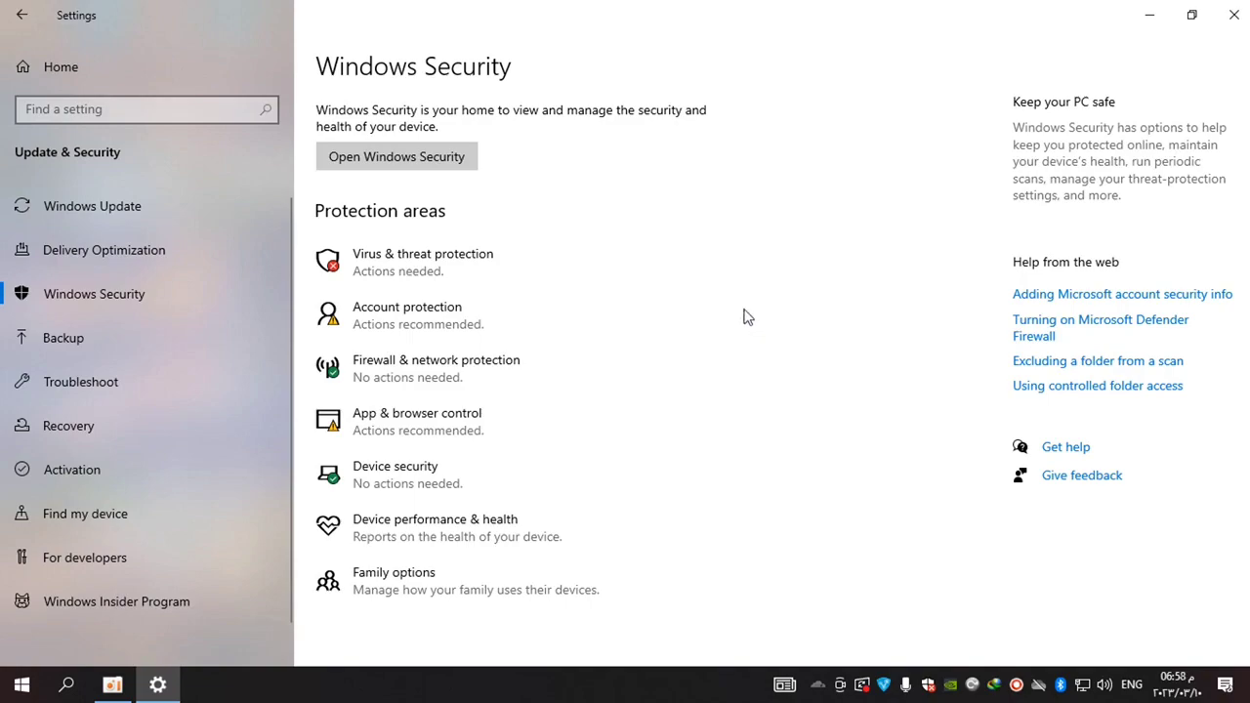
Close the Settings window, launch Miracle_Thunder mohamed soft from its desktop shortcut and reposition its window on the desktop.
click(1234, 14)
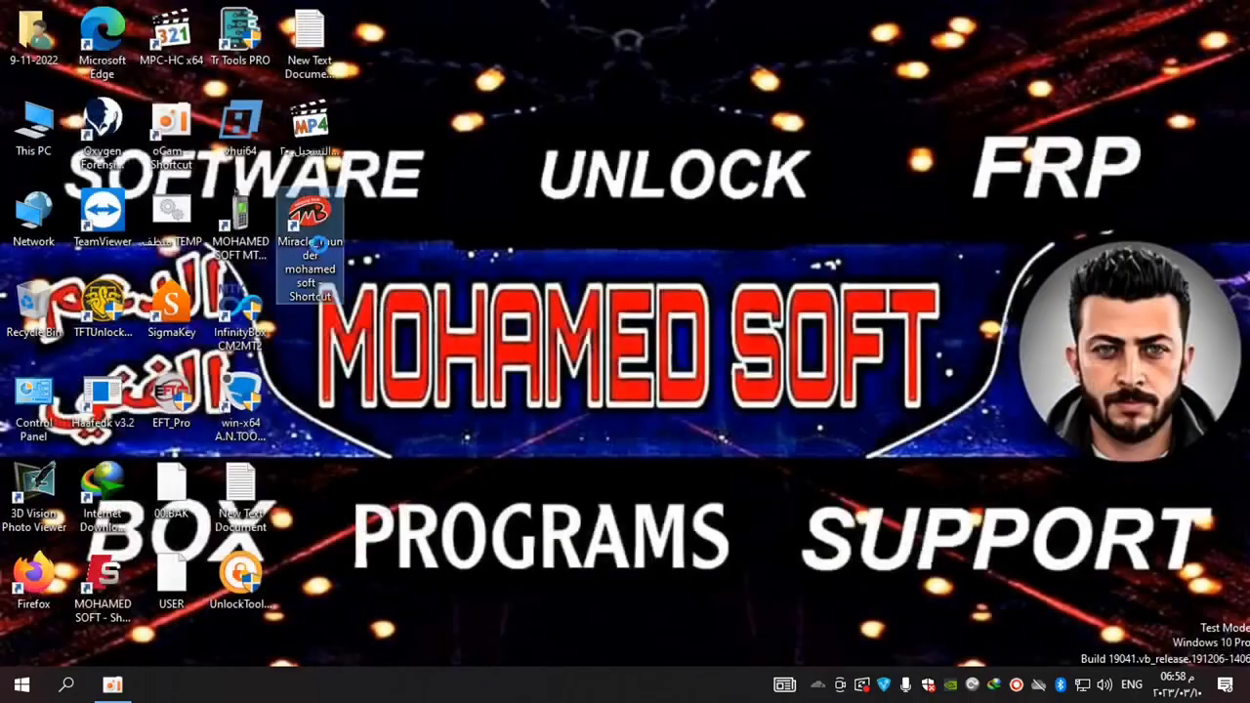
right_click(321, 252)
click(370, 323)
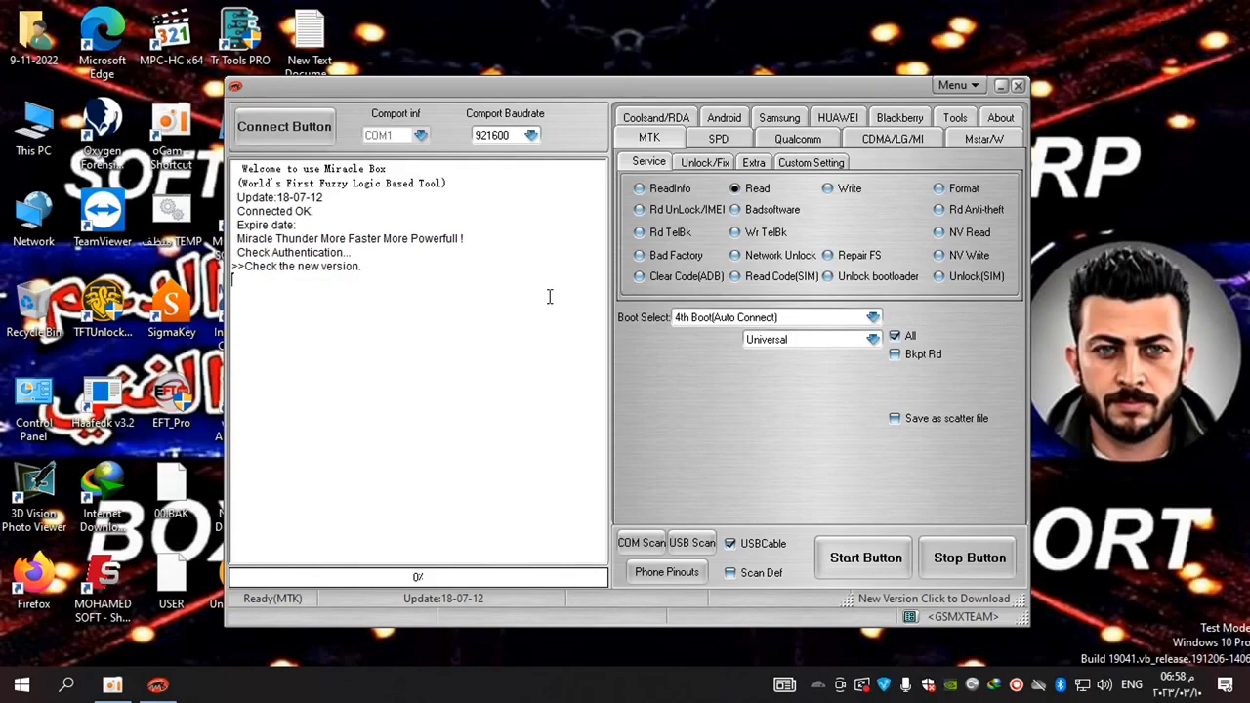
drag(544, 86, 588, 53)
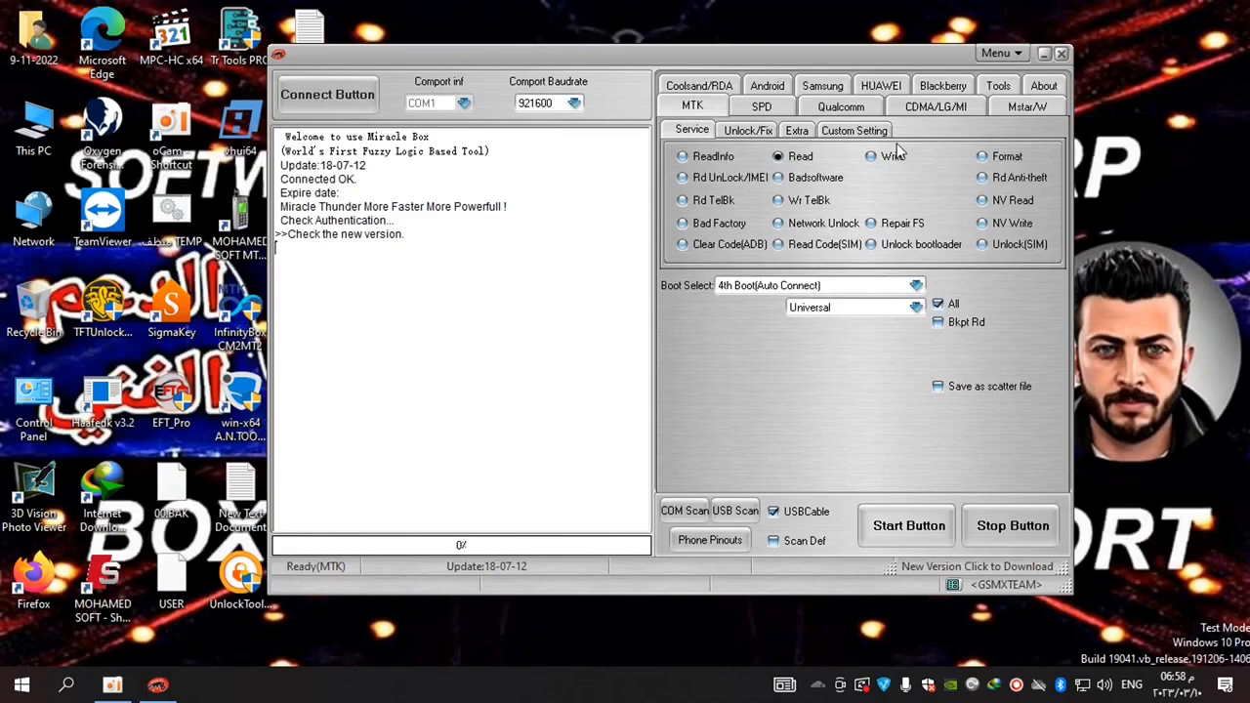
drag(797, 50, 717, 84)
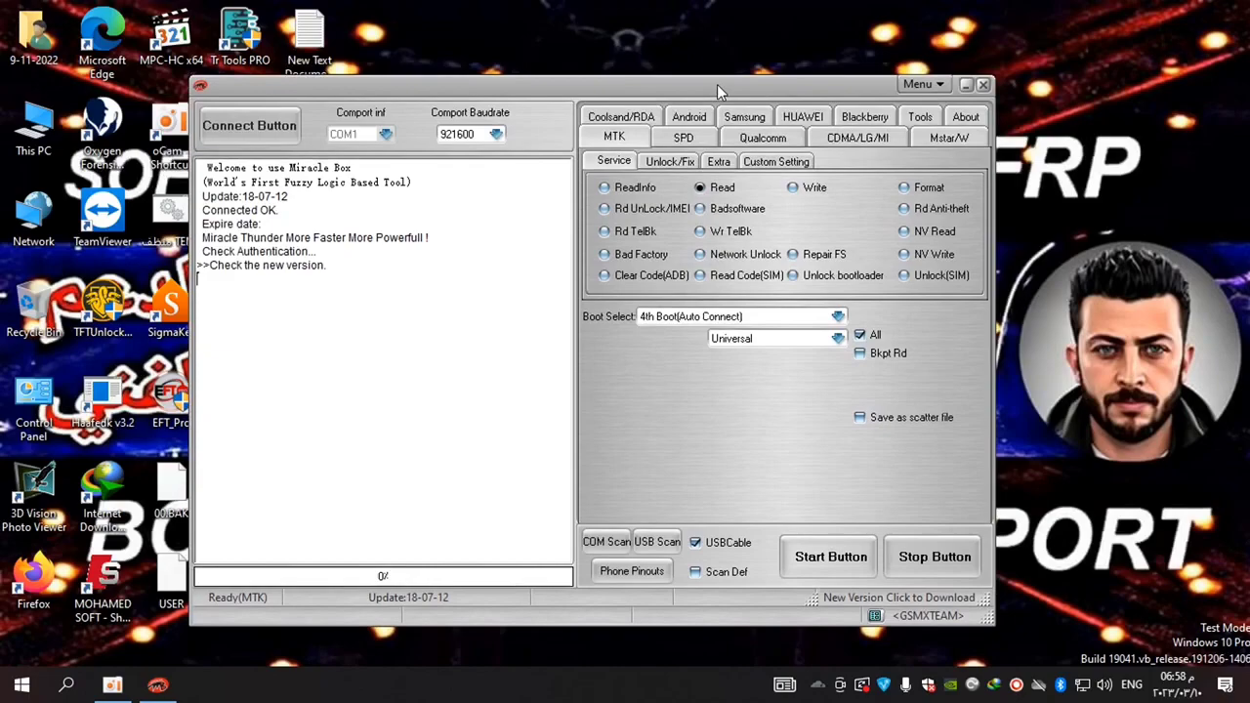
Change the theme of Miracle Box to Black Theme.asz.
click(924, 119)
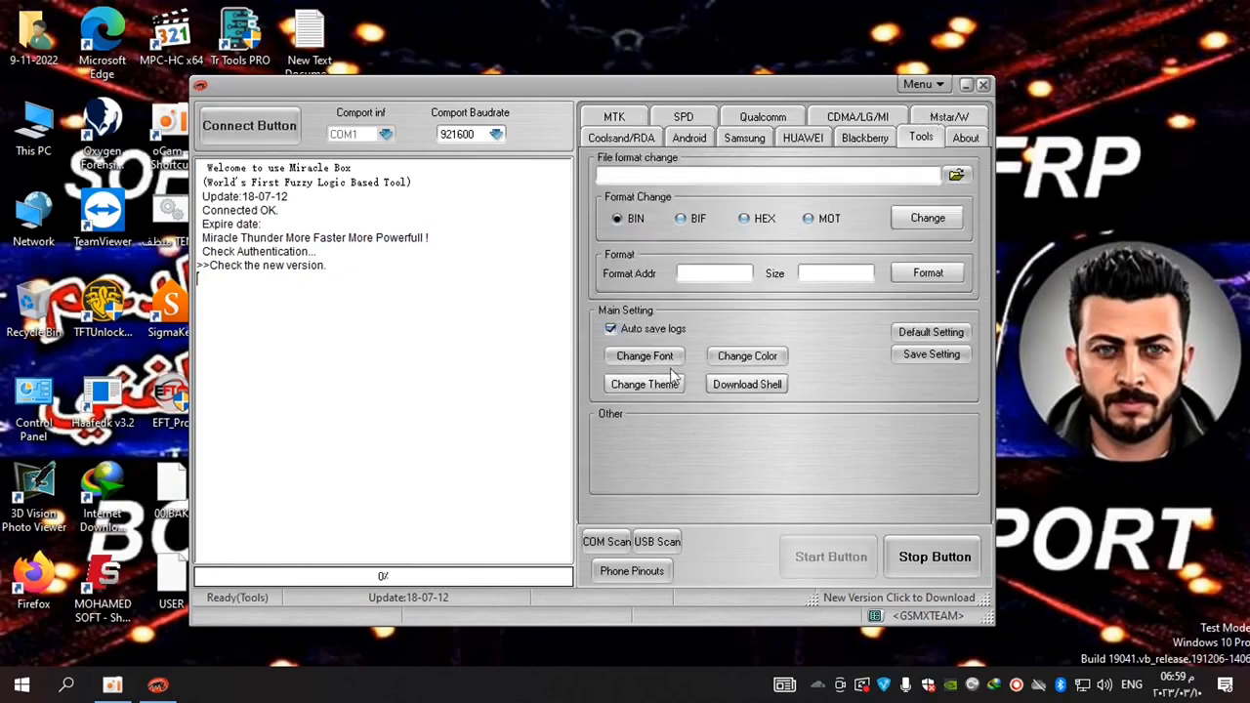
click(647, 387)
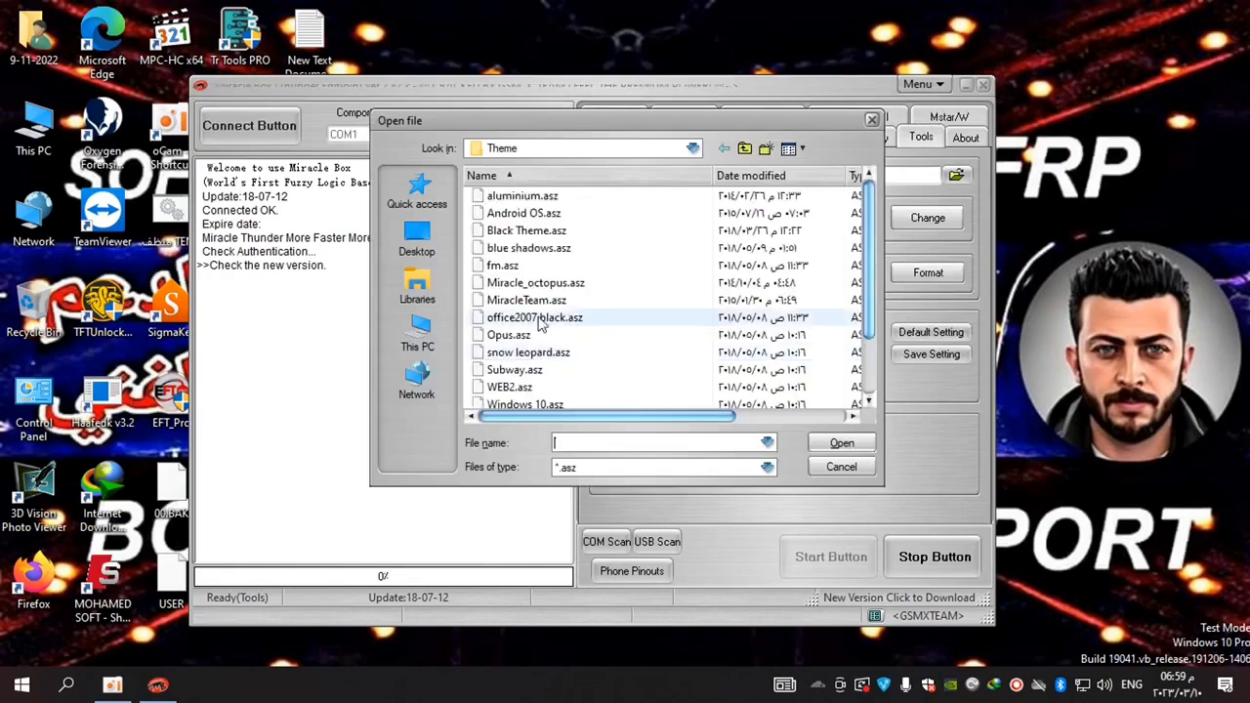
click(538, 233)
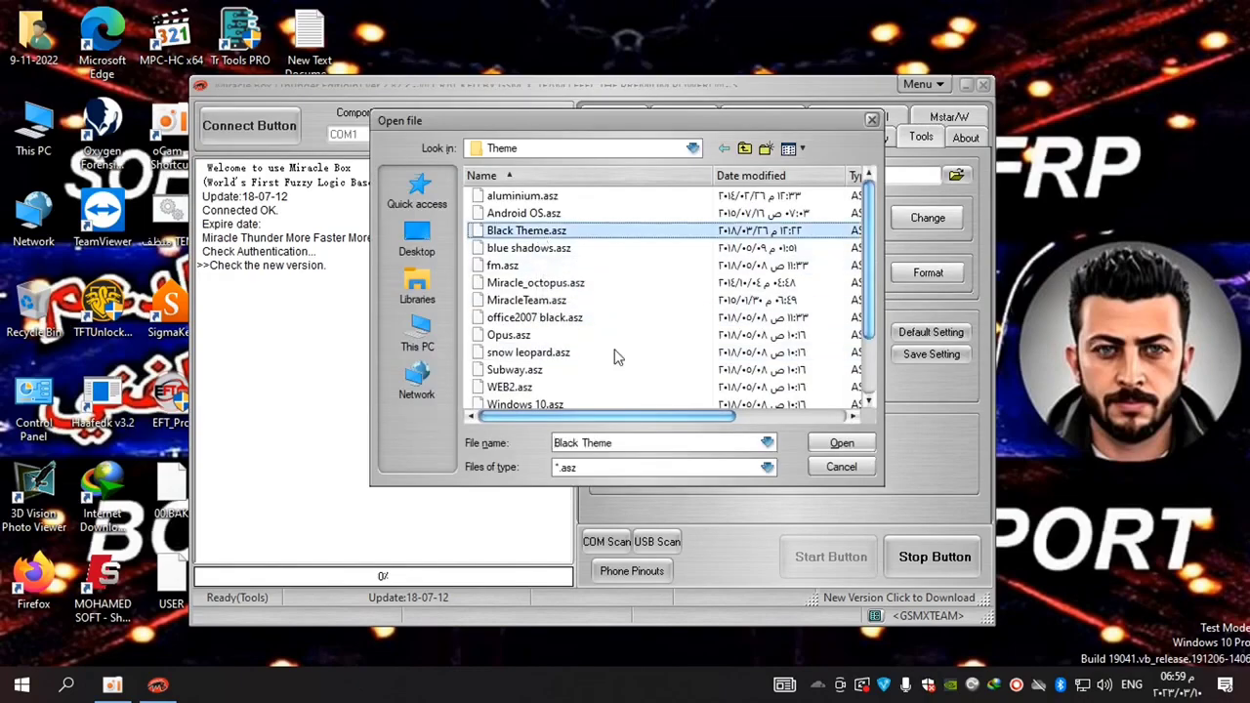
click(826, 444)
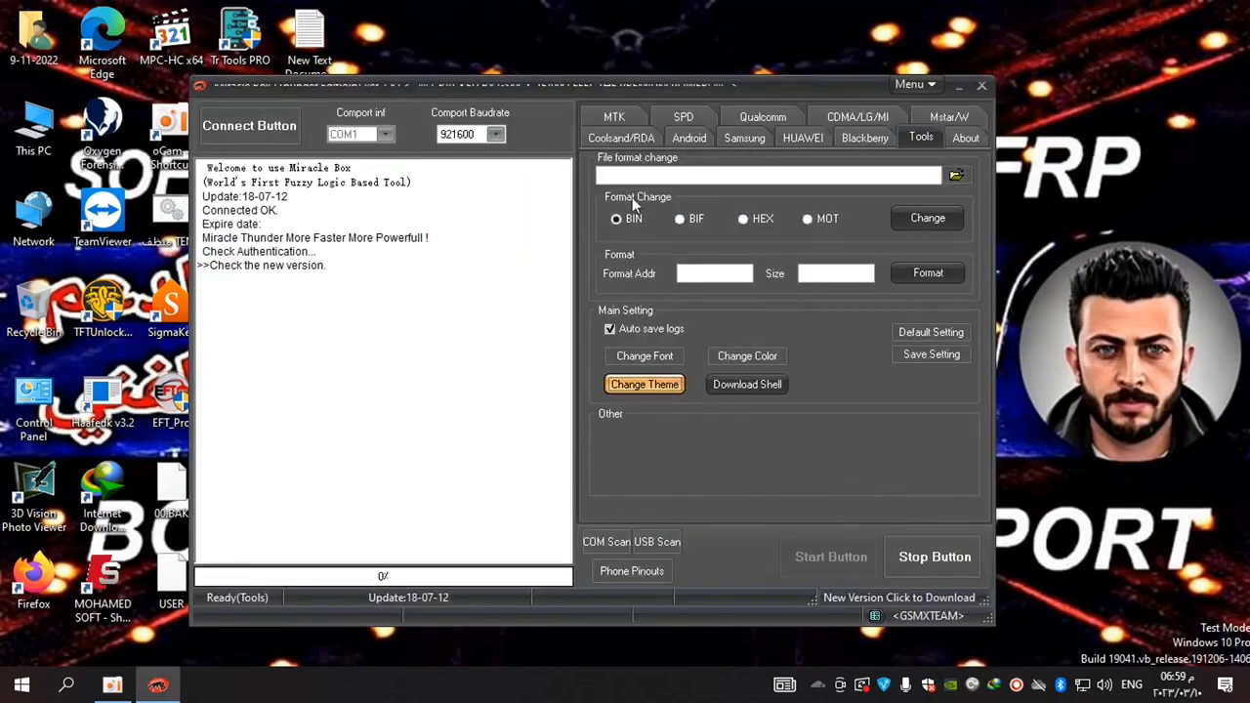
Go through the MTK service operations ReadInfo, Rd UnLock/IMEI and Read, trying the Save as scatter file option.
click(616, 119)
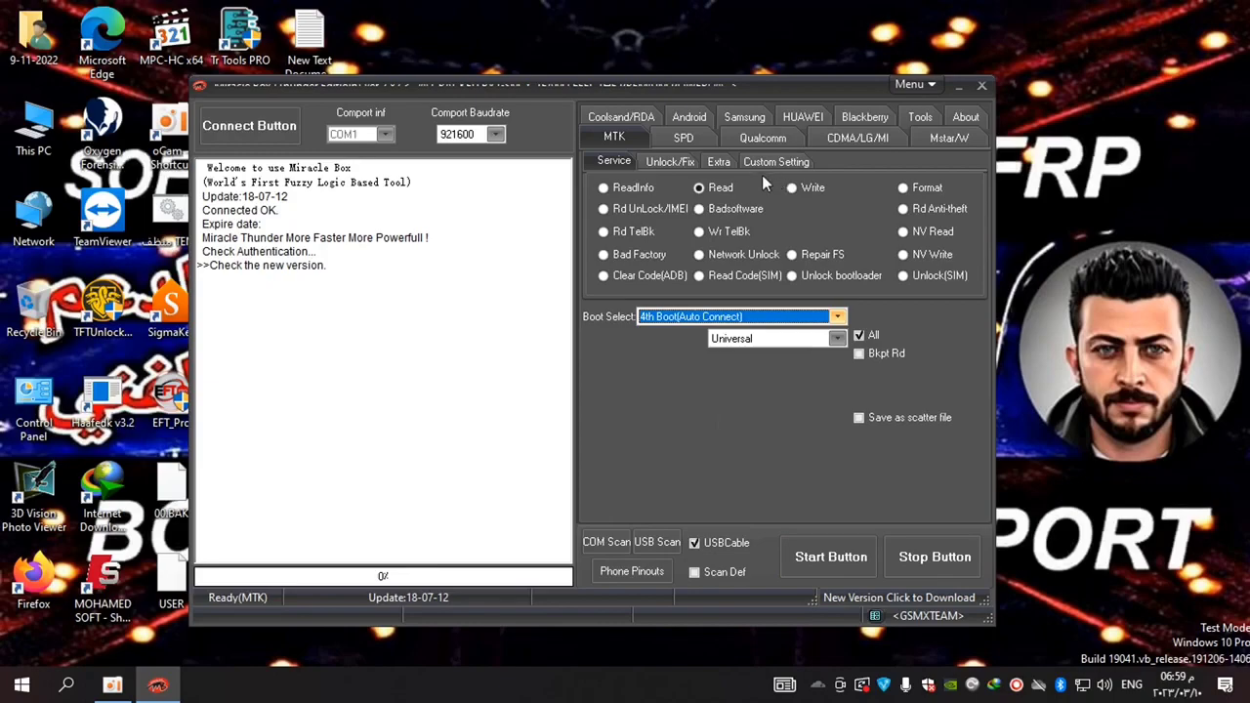
click(605, 188)
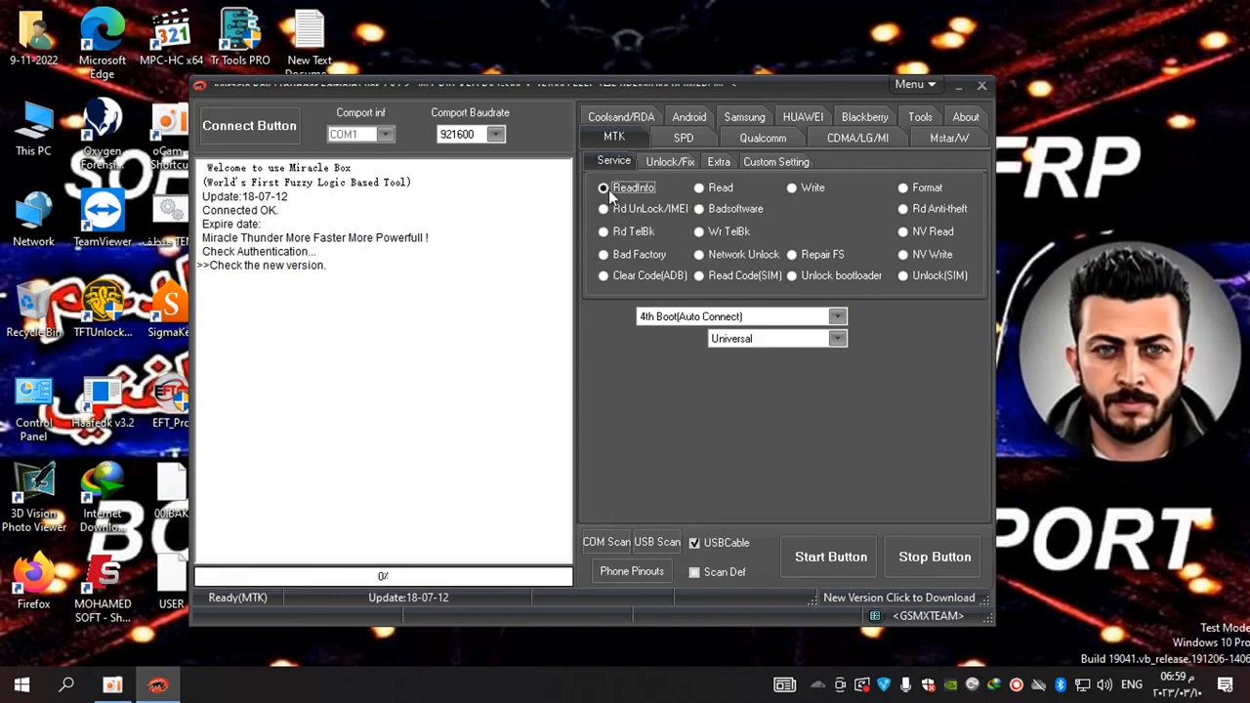
click(621, 213)
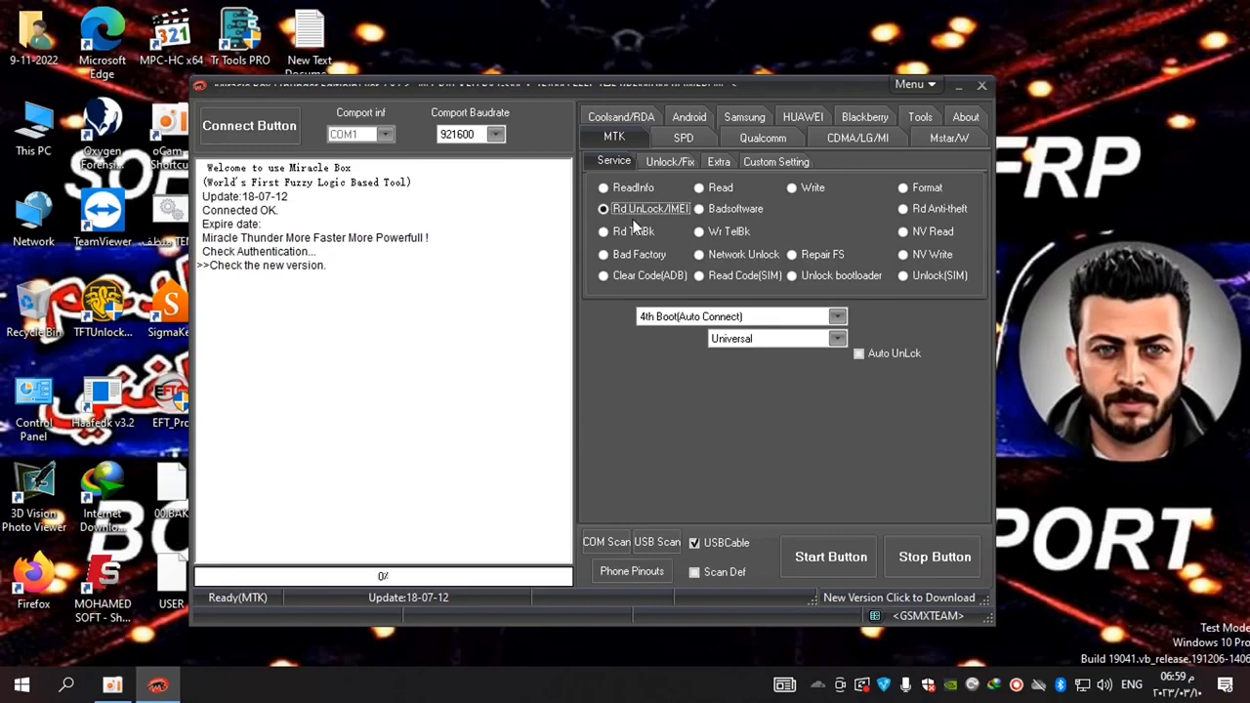
click(721, 190)
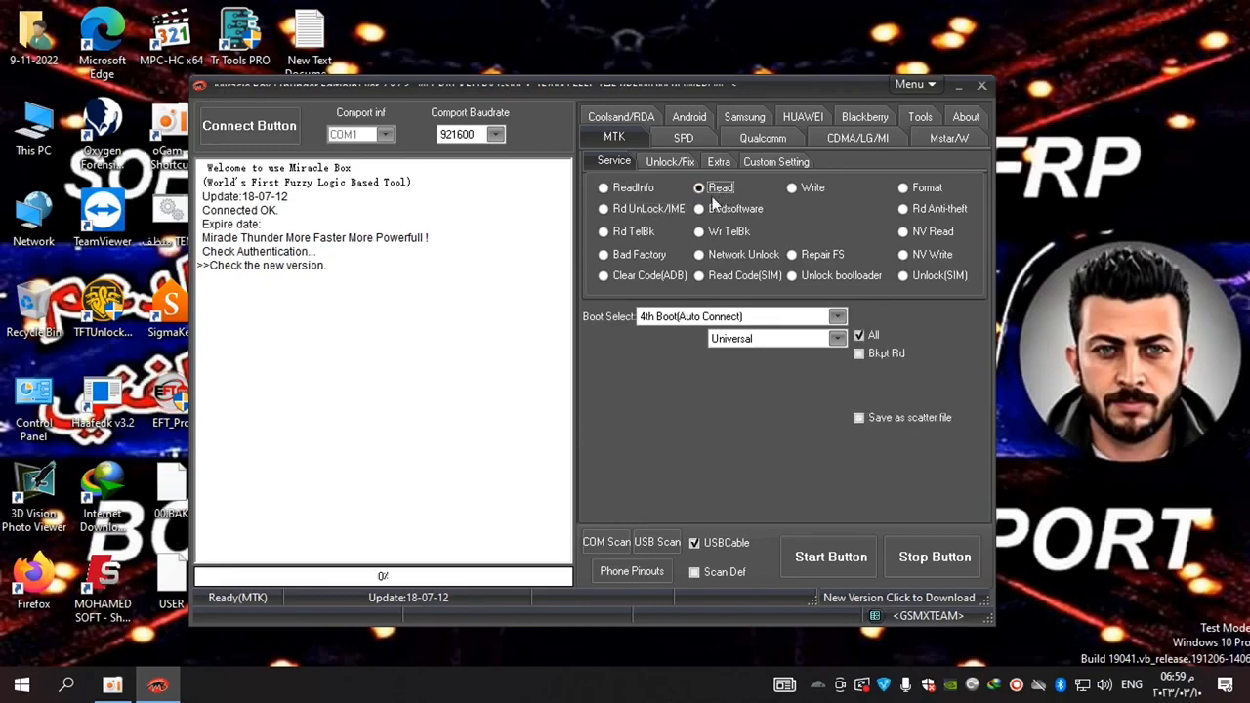
click(872, 423)
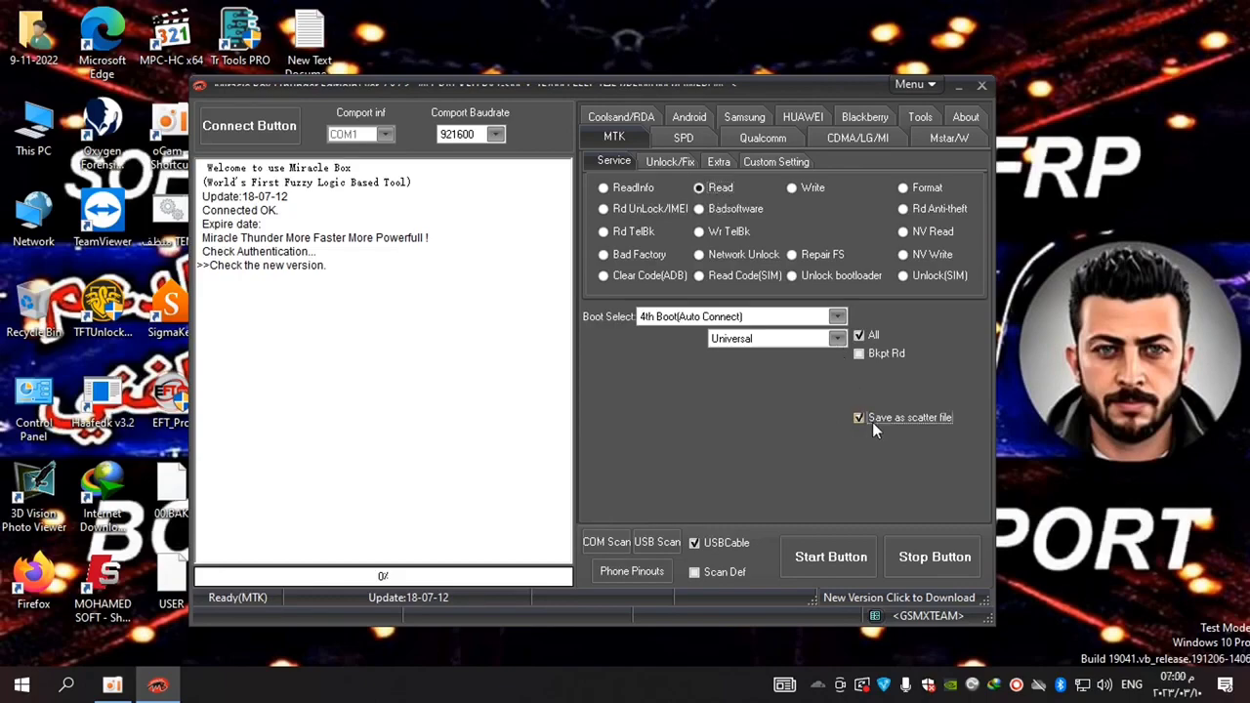
click(935, 421)
Examine the MTK Write options and the list of boot types without picking another boot, and select Format.
click(792, 189)
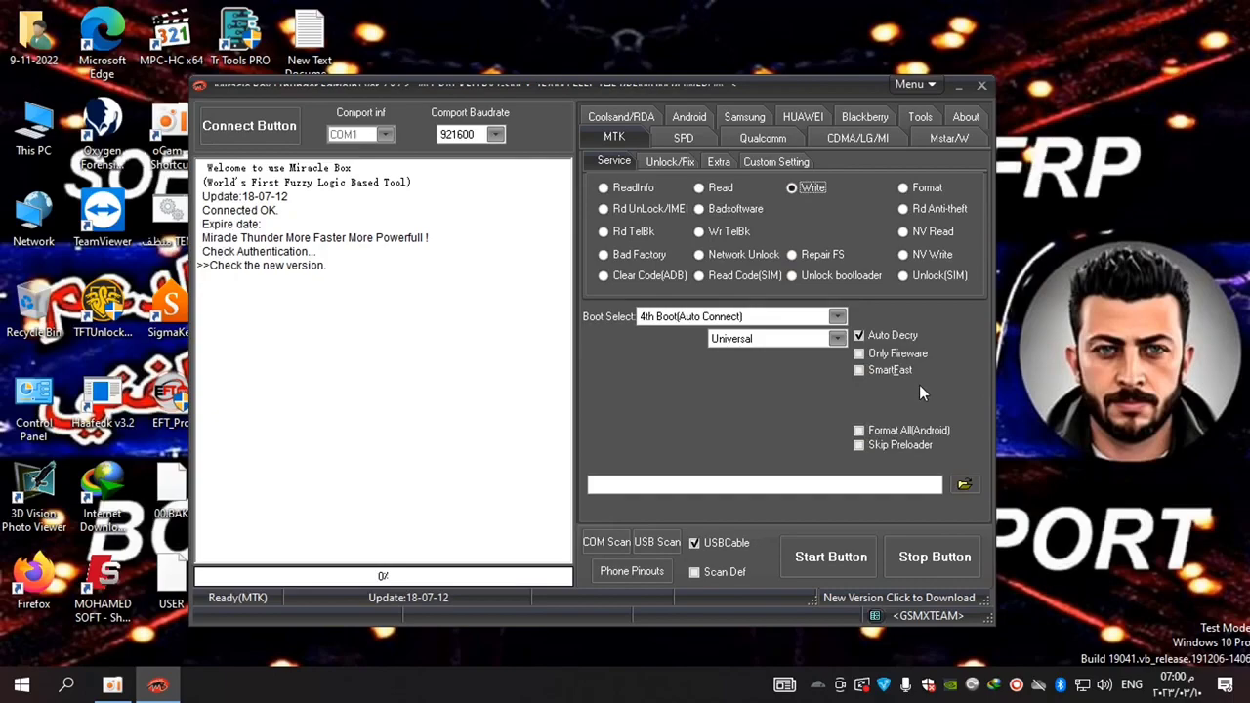
click(837, 316)
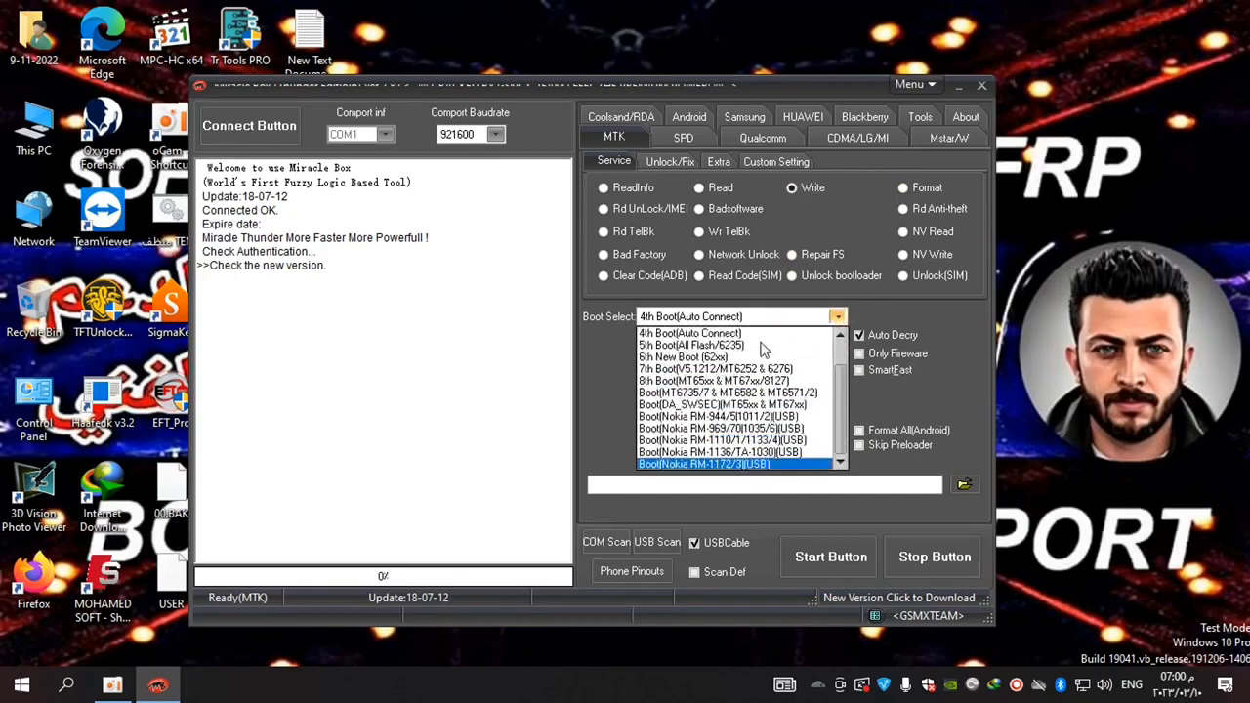
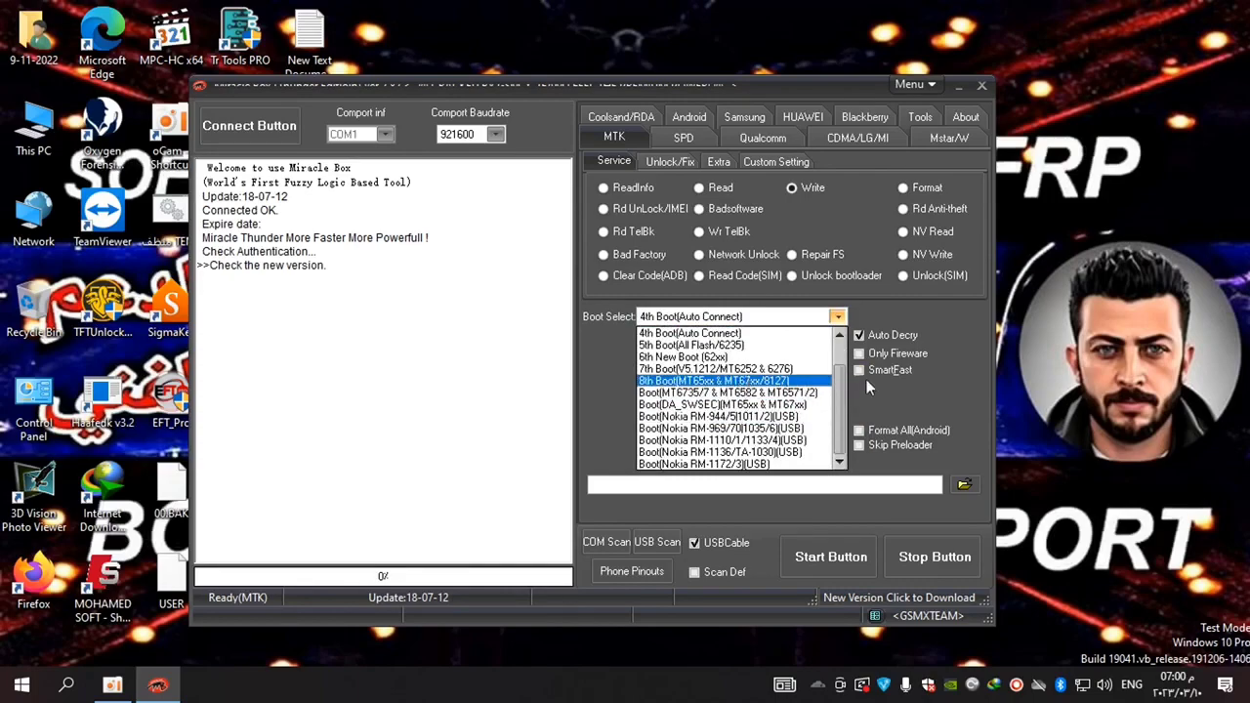
click(985, 381)
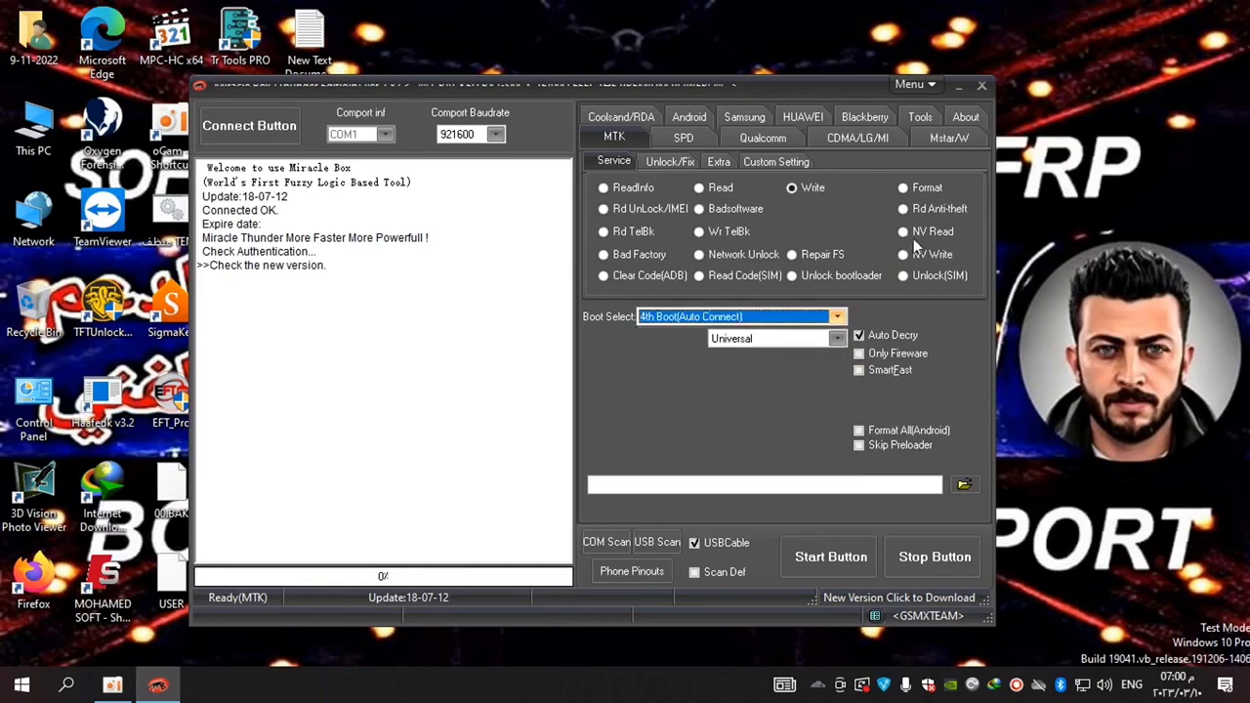
click(913, 191)
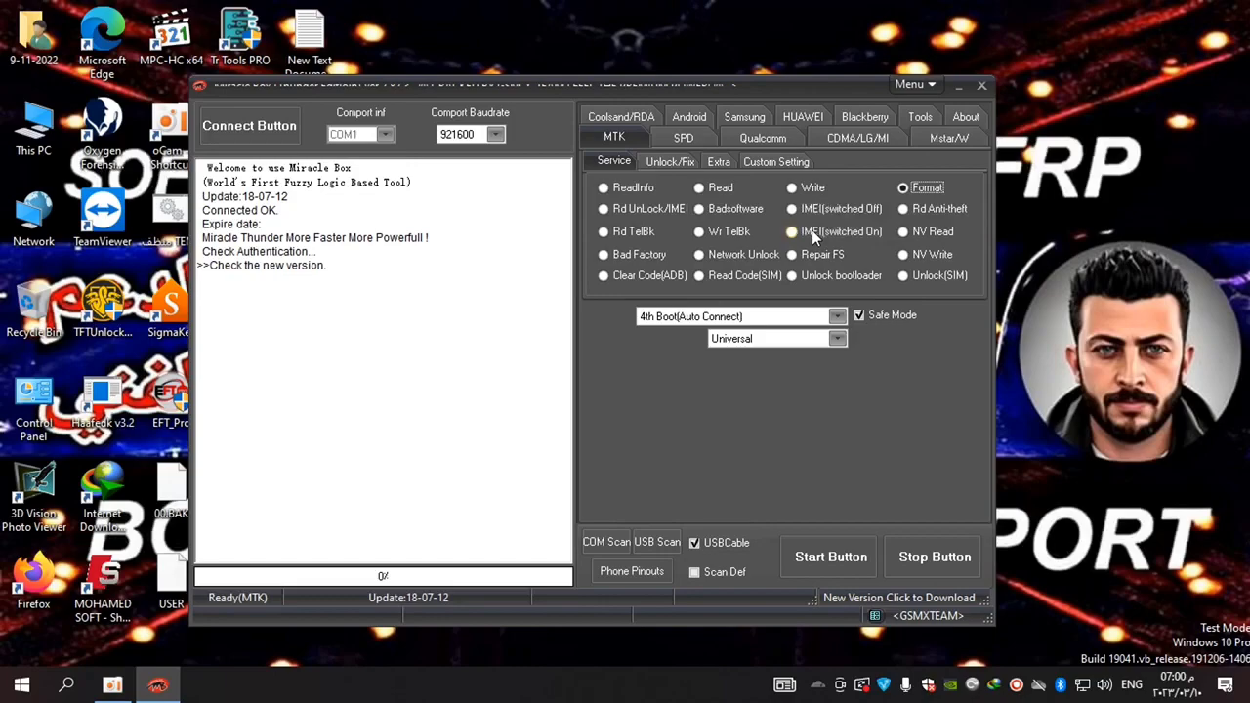
Select the IMEI(switched Off) operation, enable its NEW(BT) option and point out the IMEI field.
click(809, 208)
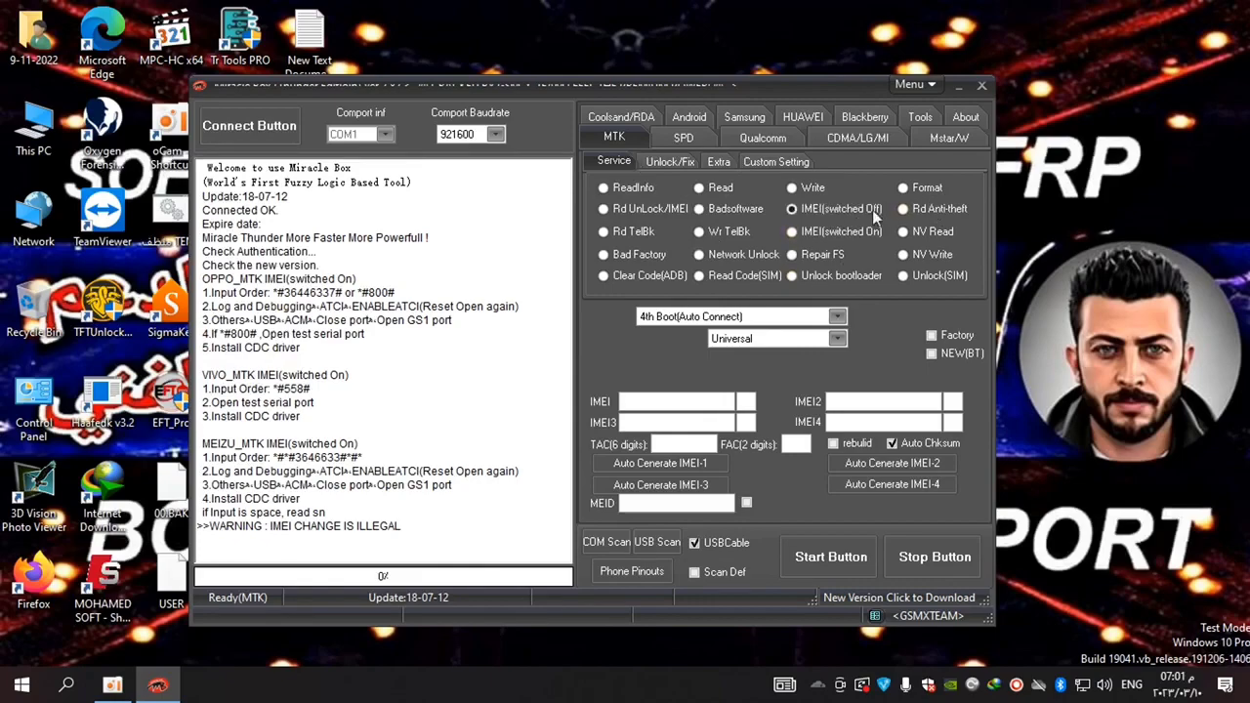
click(829, 215)
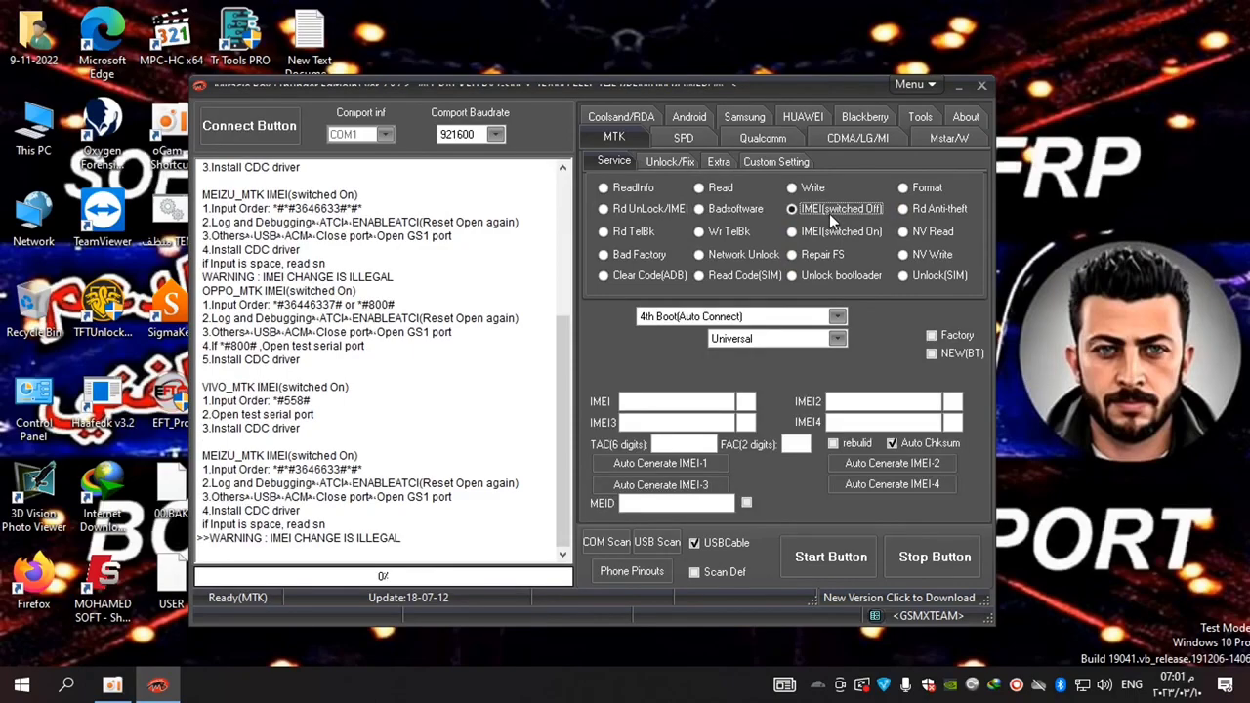
click(932, 355)
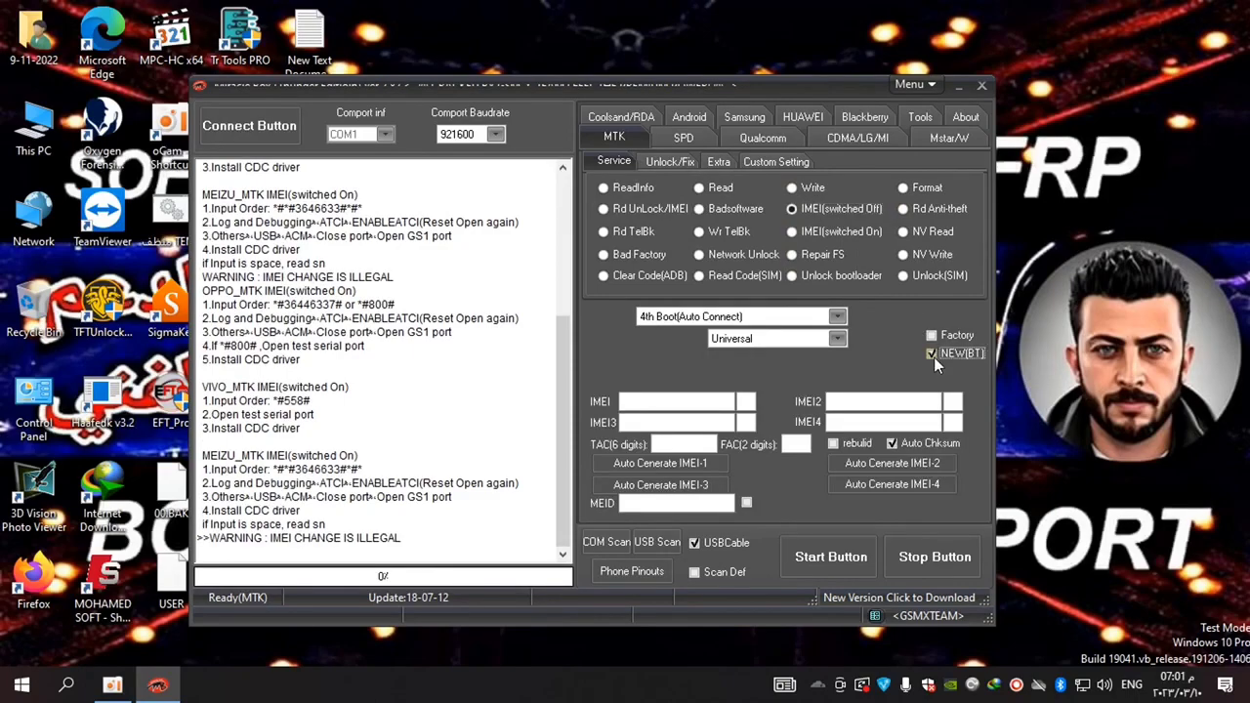
click(728, 402)
Examine the MTK functions under Unlock/Fix, Extra and Custom Setting, including Fix Unknow BaseBand.
click(648, 160)
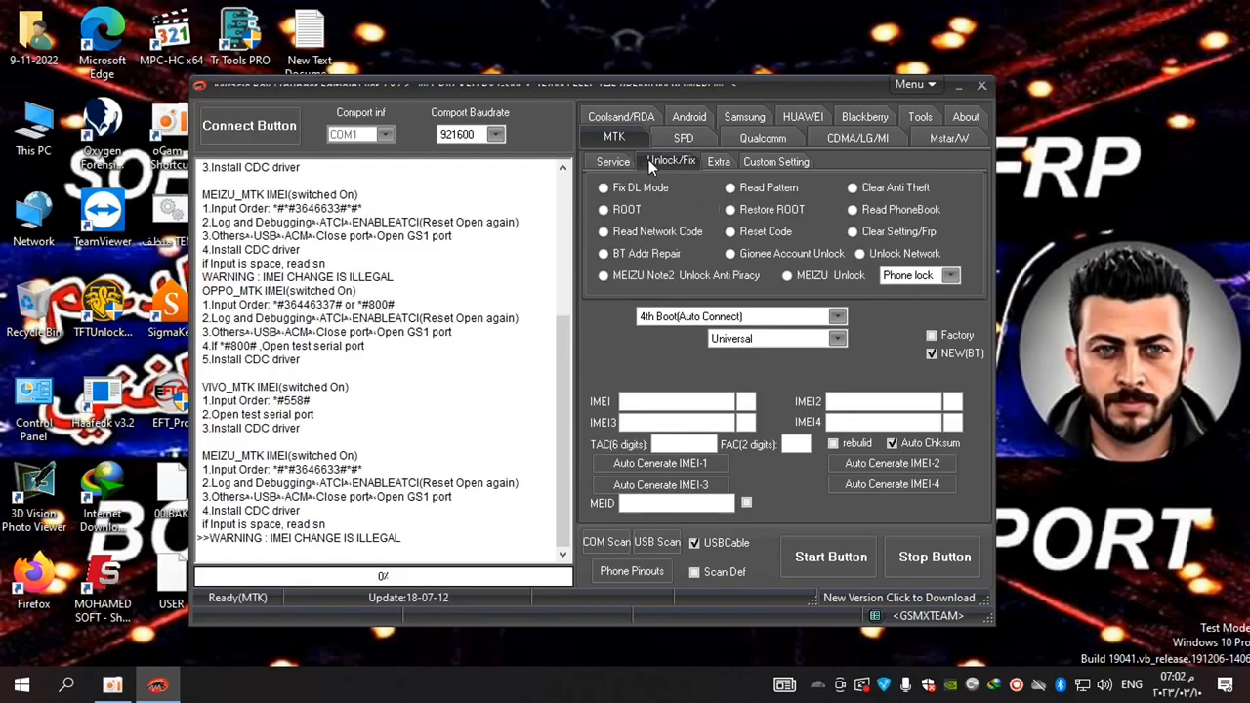
click(603, 165)
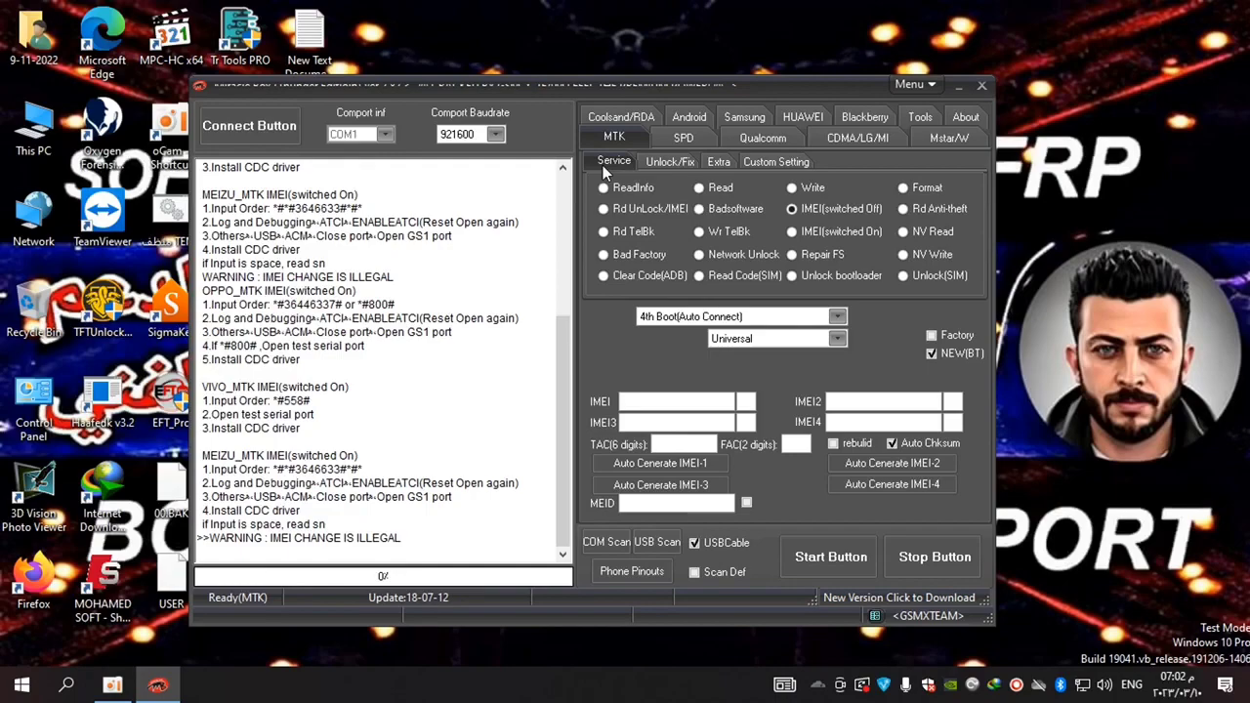
click(671, 162)
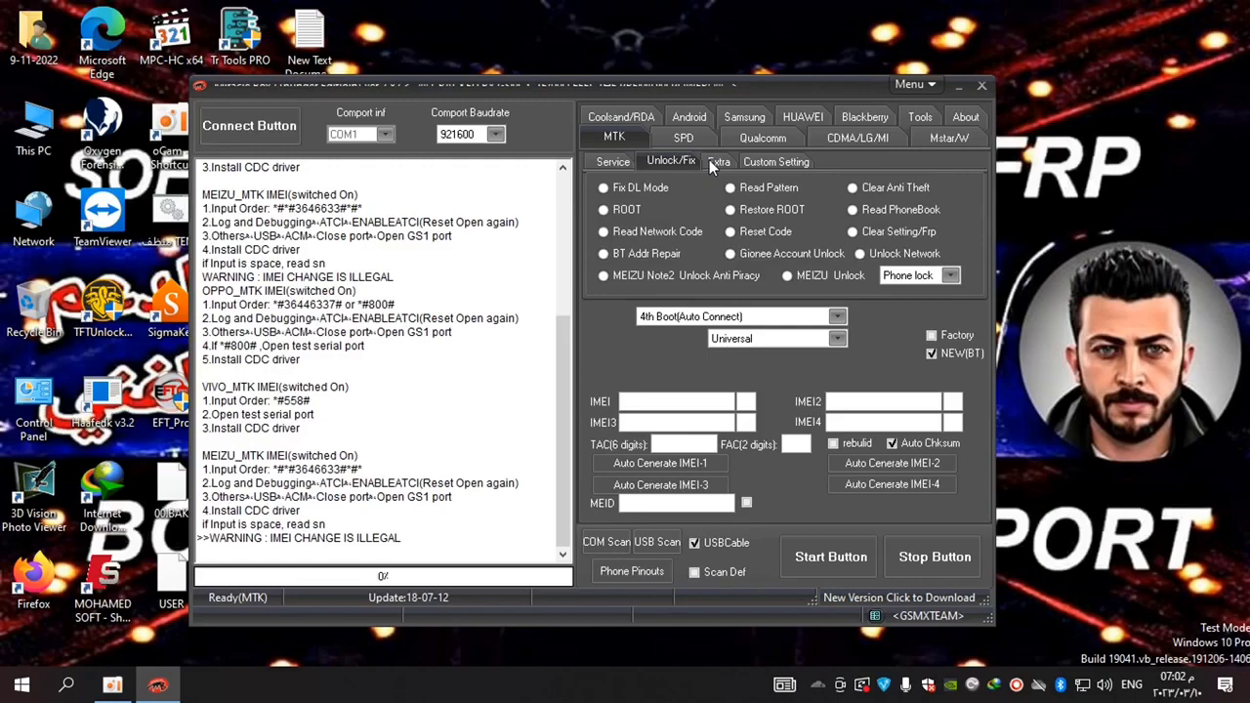
click(772, 163)
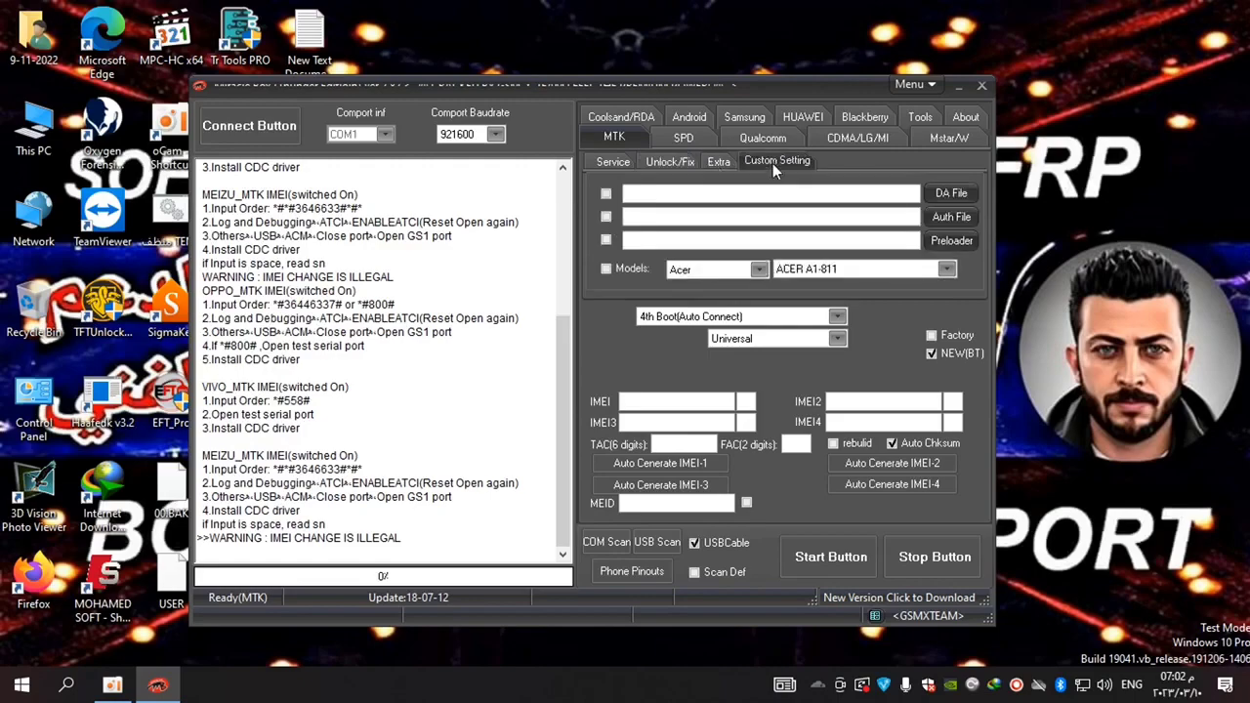
click(710, 163)
click(671, 162)
click(625, 159)
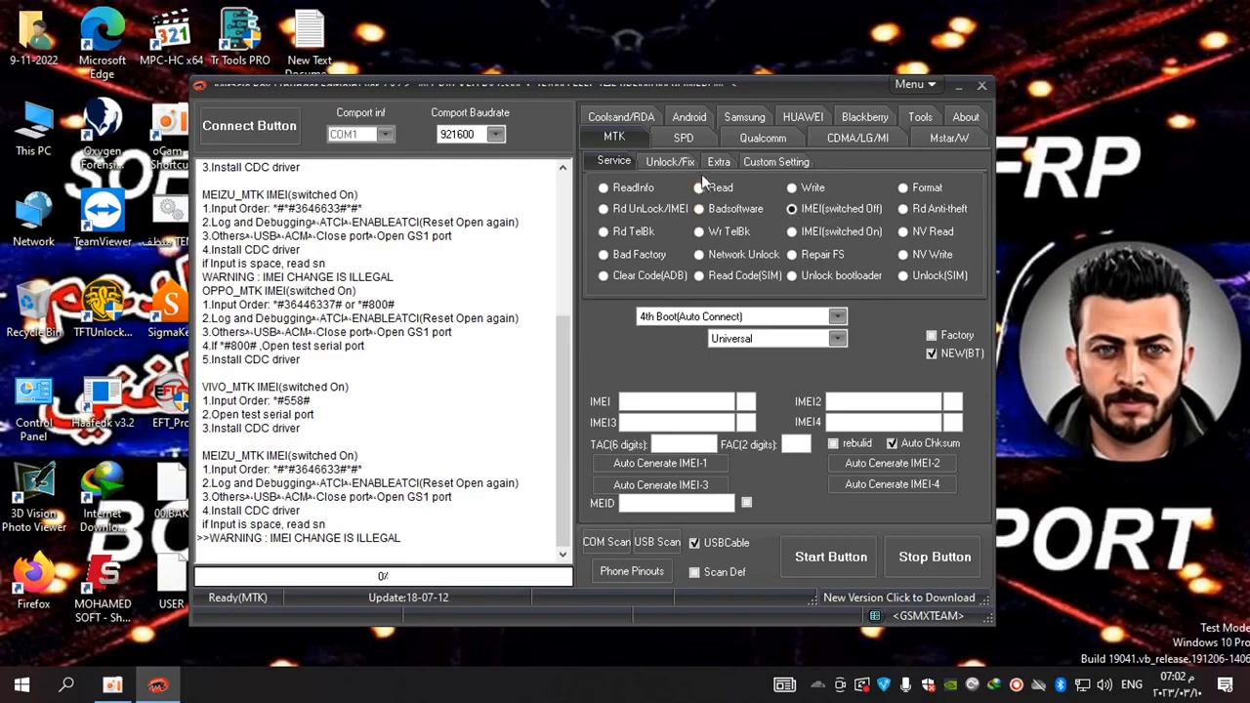
click(673, 162)
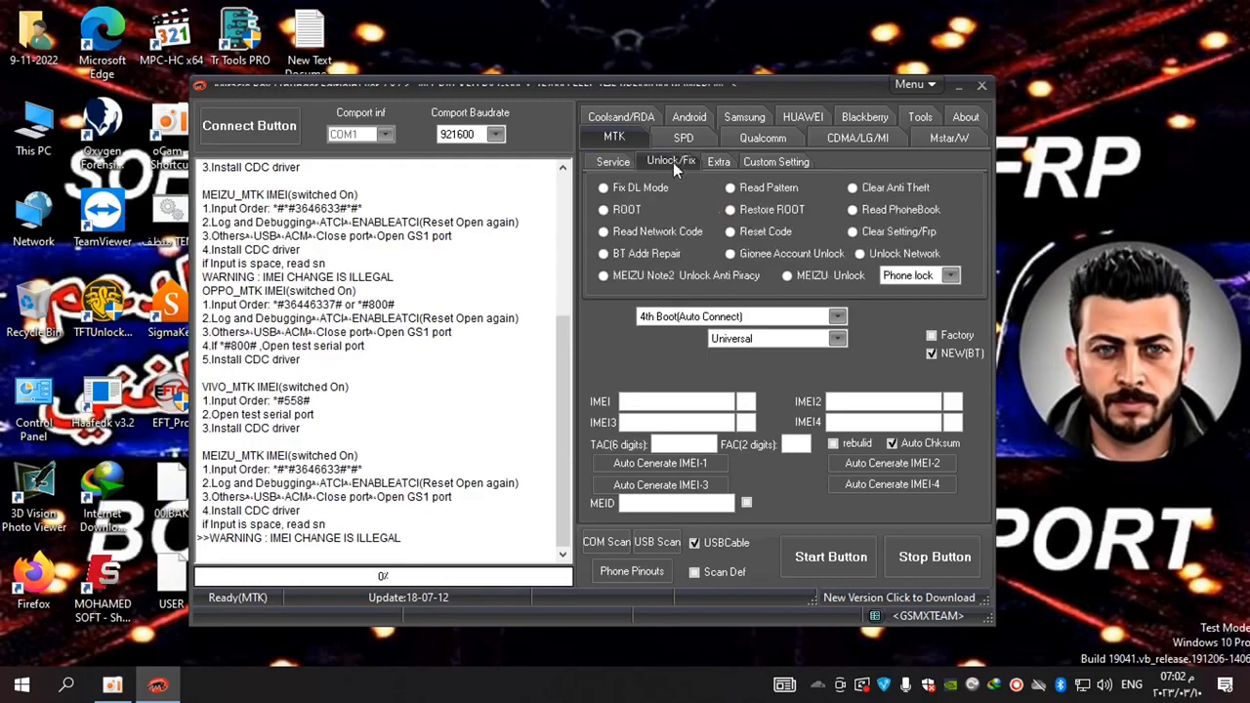
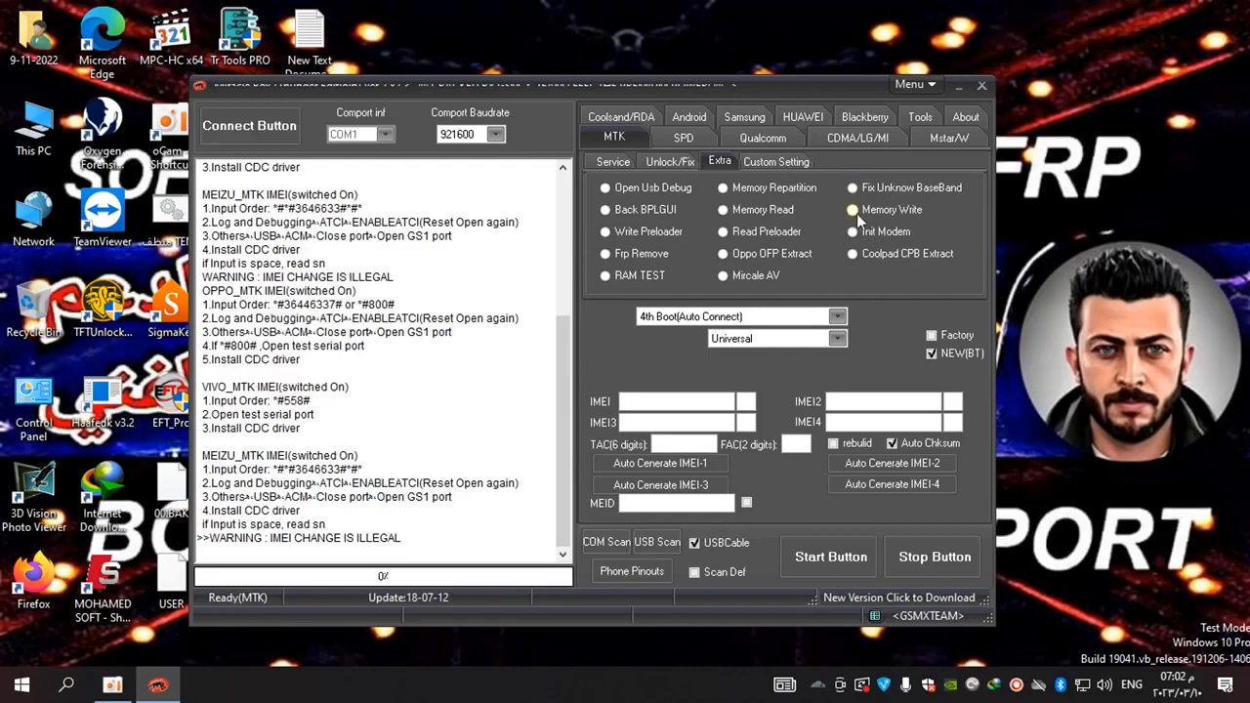
click(622, 165)
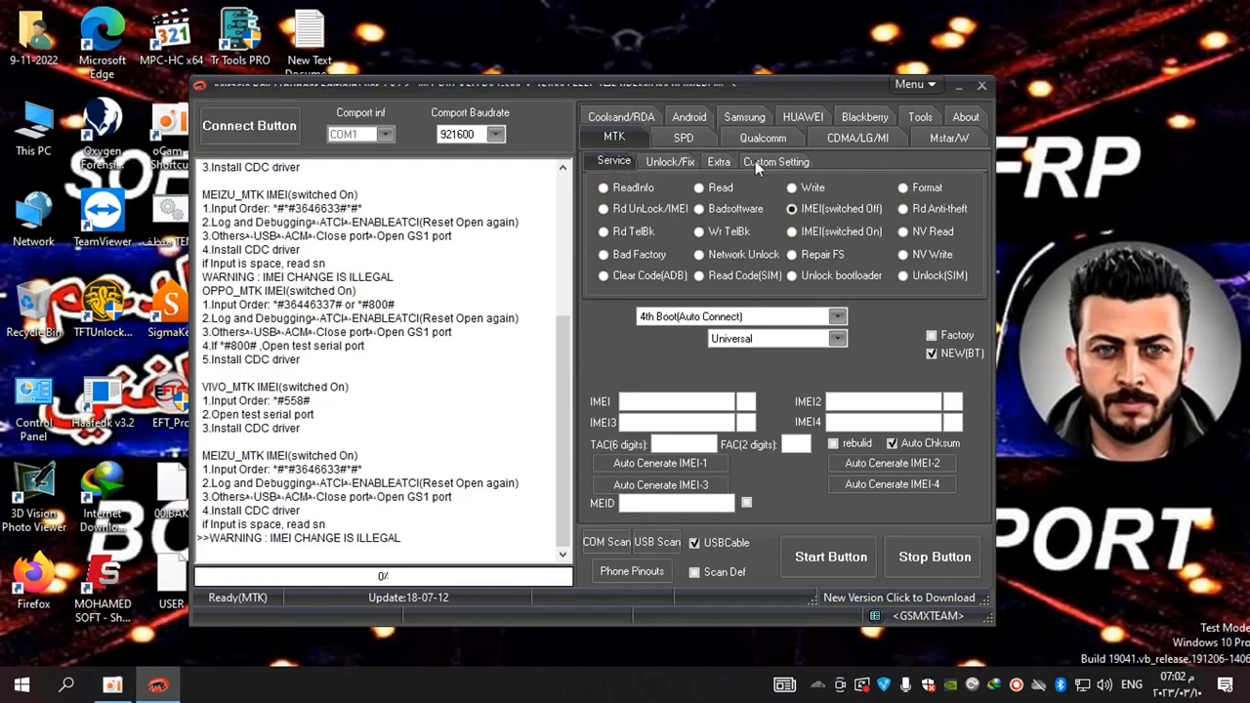
click(716, 162)
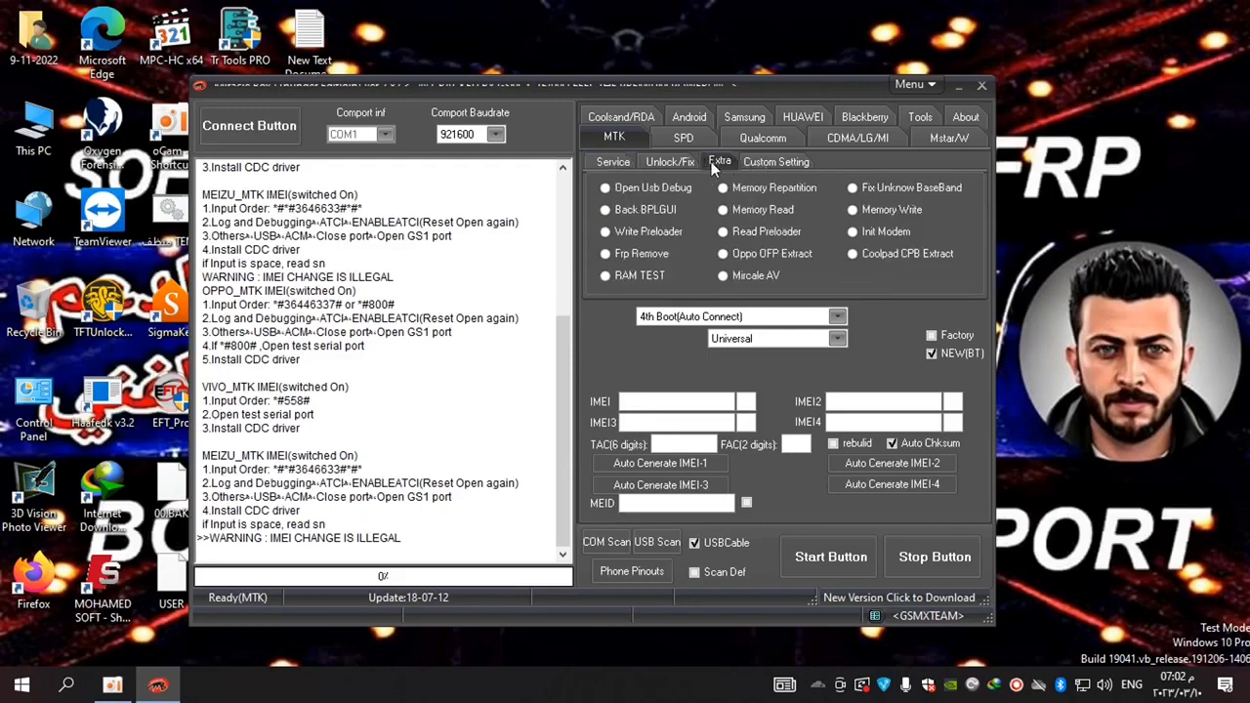
click(909, 188)
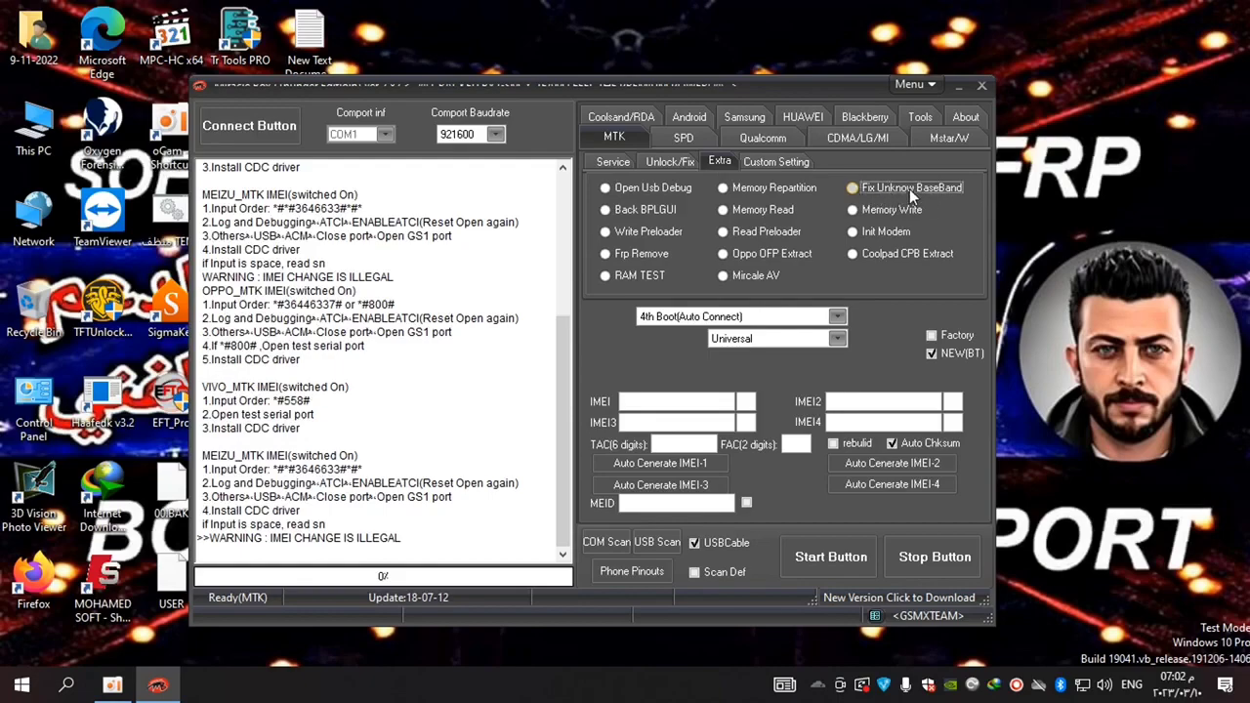
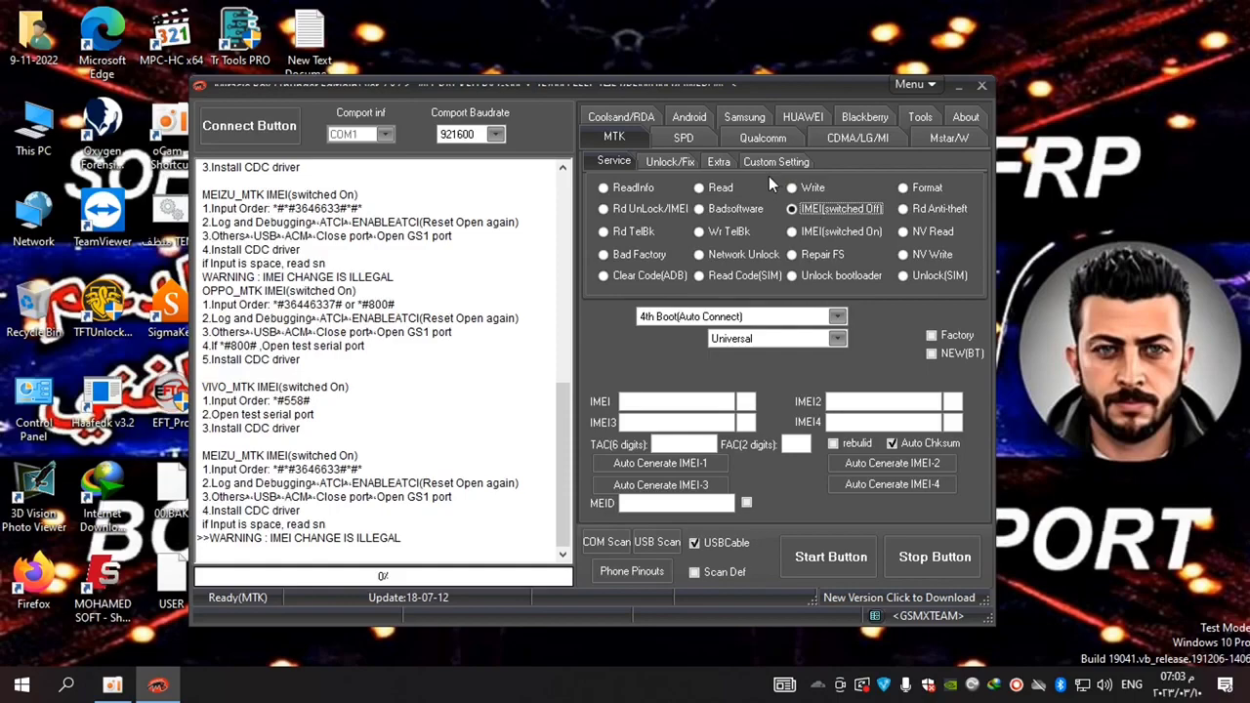
Select the Fix DL Mode operation among the MTK Unlock/Fix functions and return to the Extra functions.
click(669, 161)
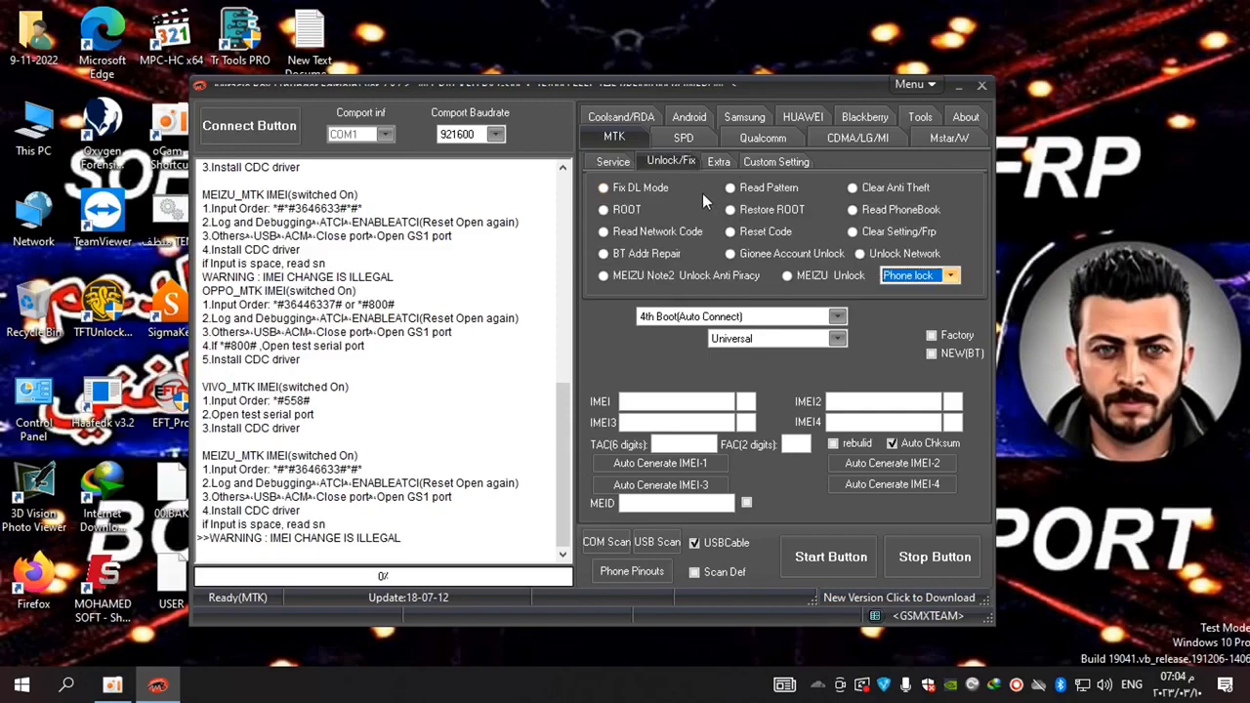
click(629, 187)
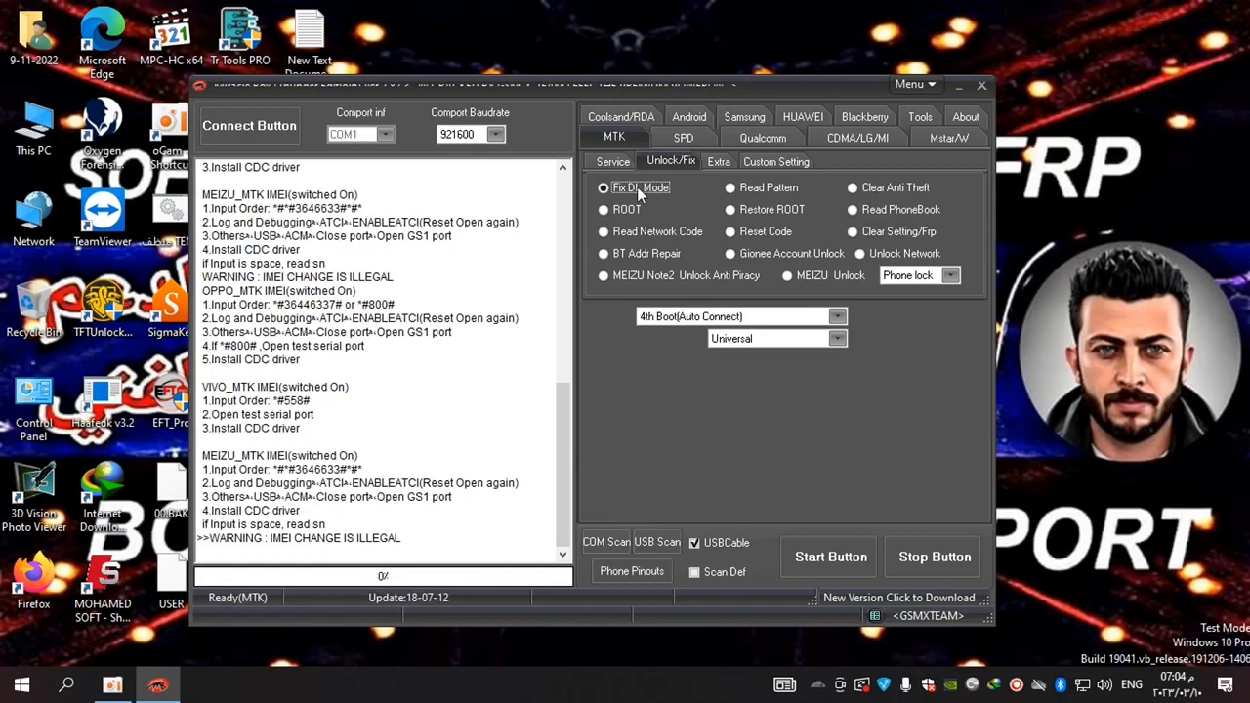
click(716, 162)
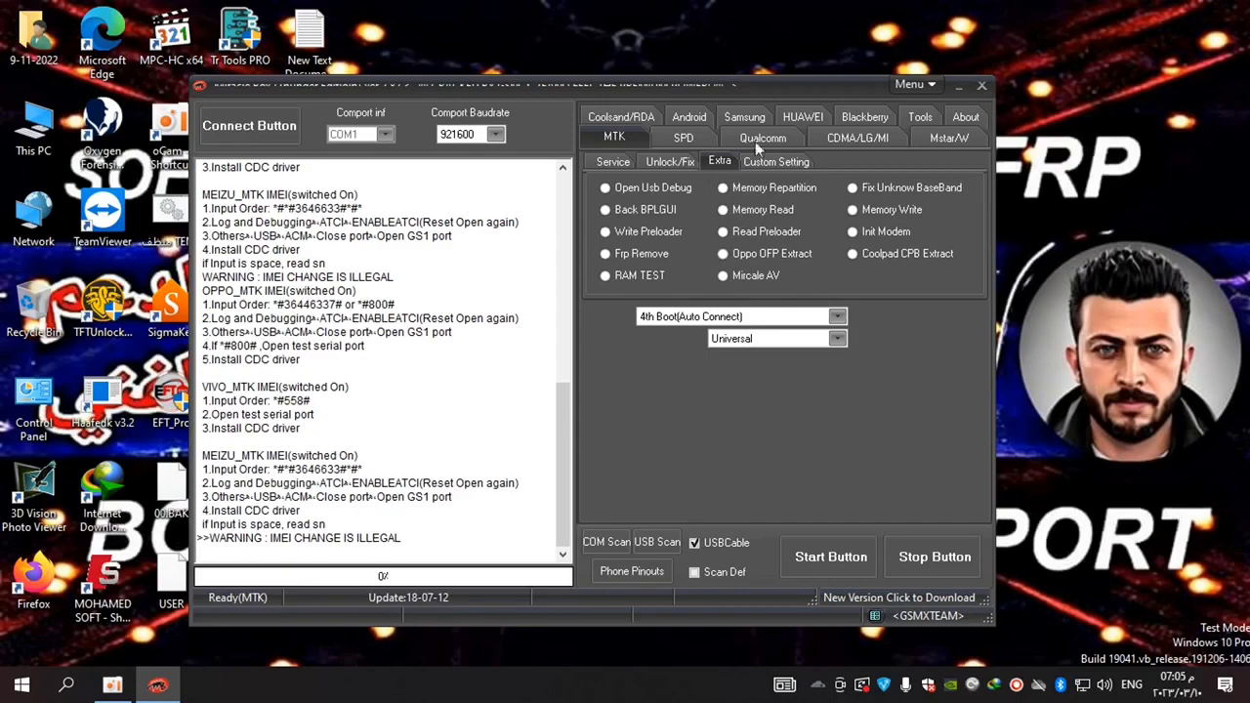
Browse the MTK Unlock/Fix functions and choose SPD7731 EMMC(NEW) as the type for the SPD Read operation.
click(663, 159)
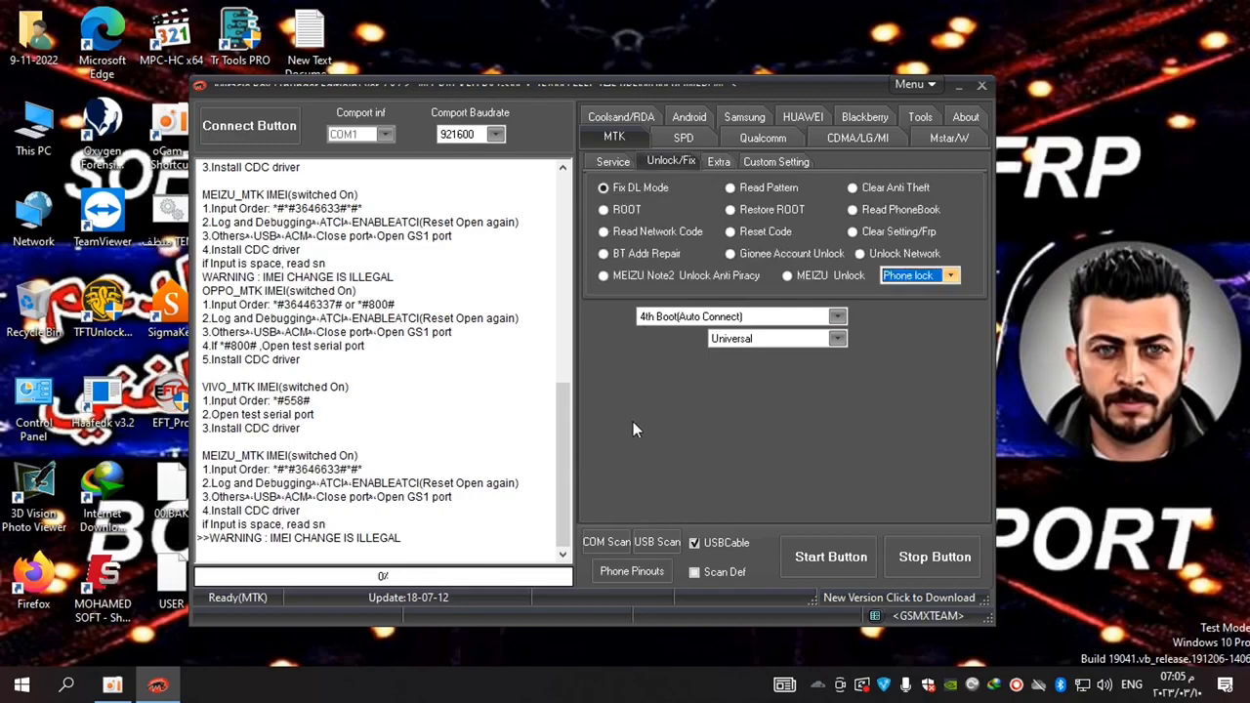
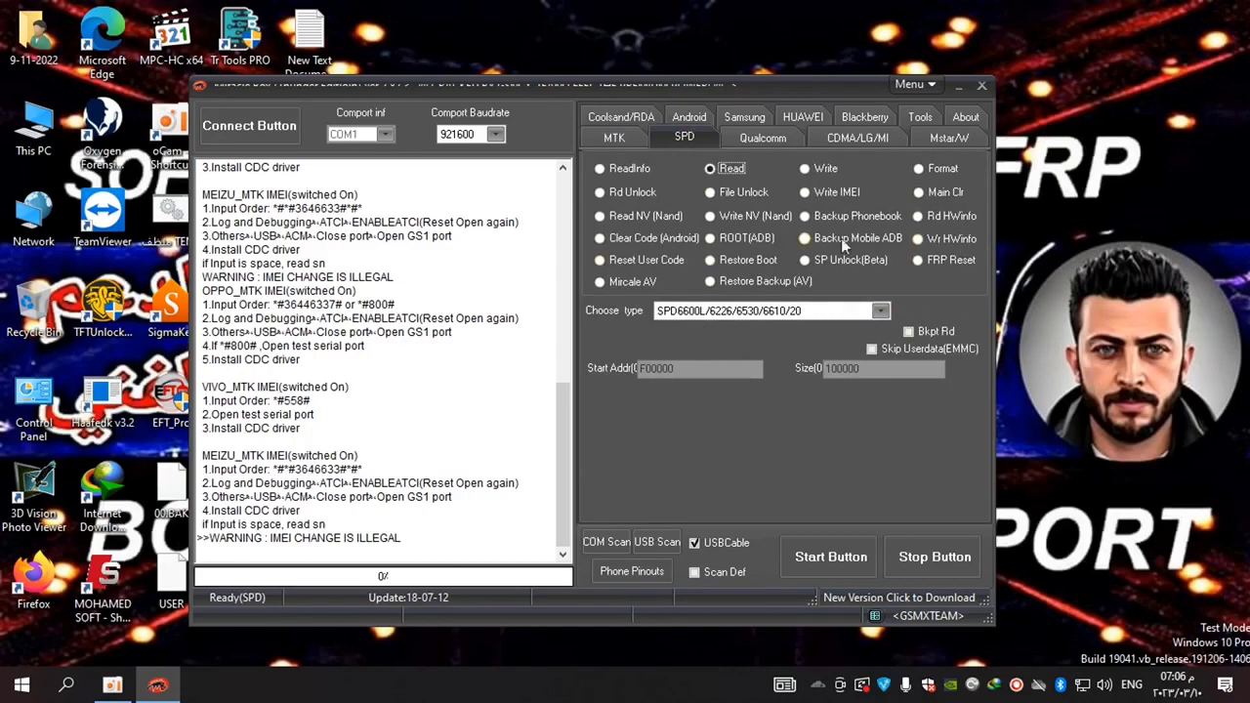
click(884, 310)
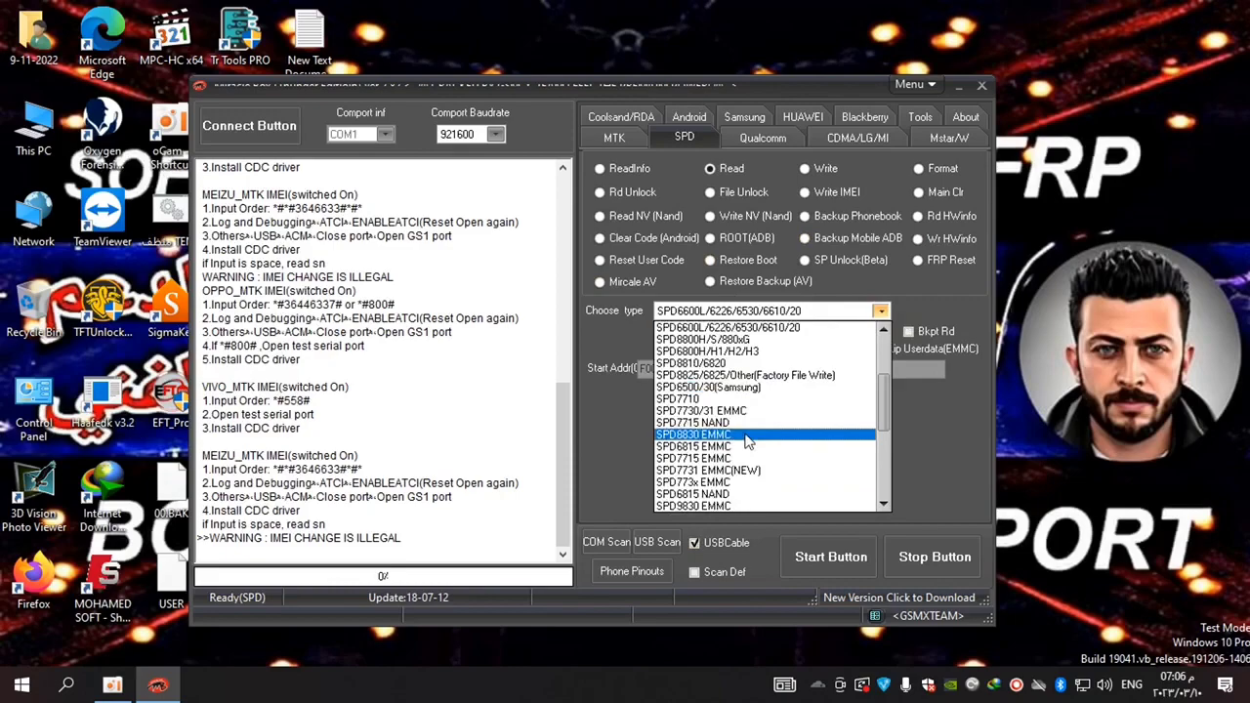
scroll(747, 442, up, 4)
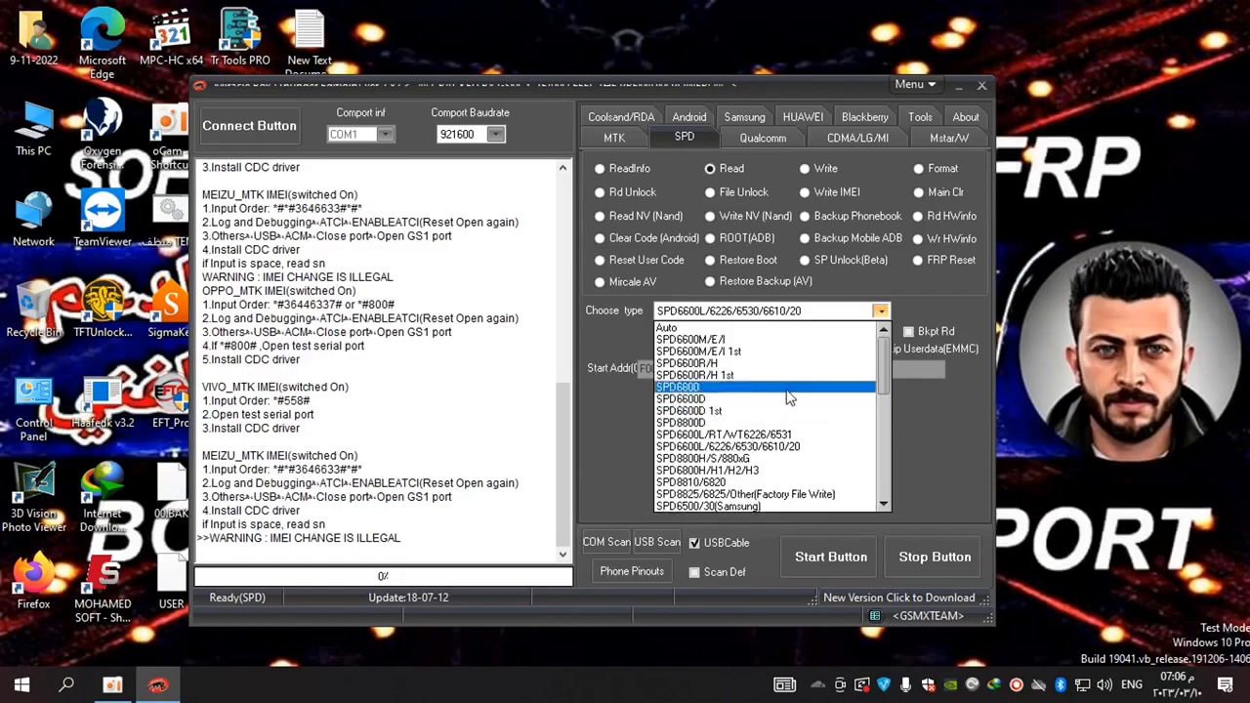
scroll(781, 445, down, 3)
scroll(723, 402, down, 2)
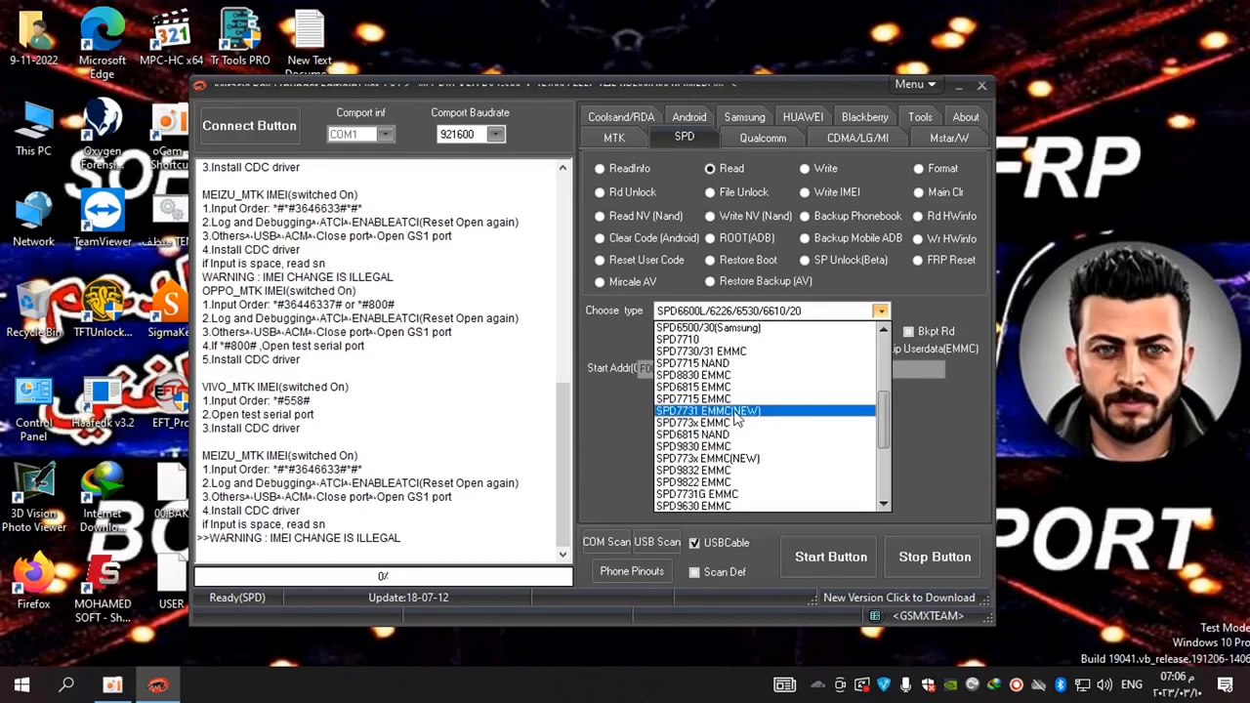
click(738, 411)
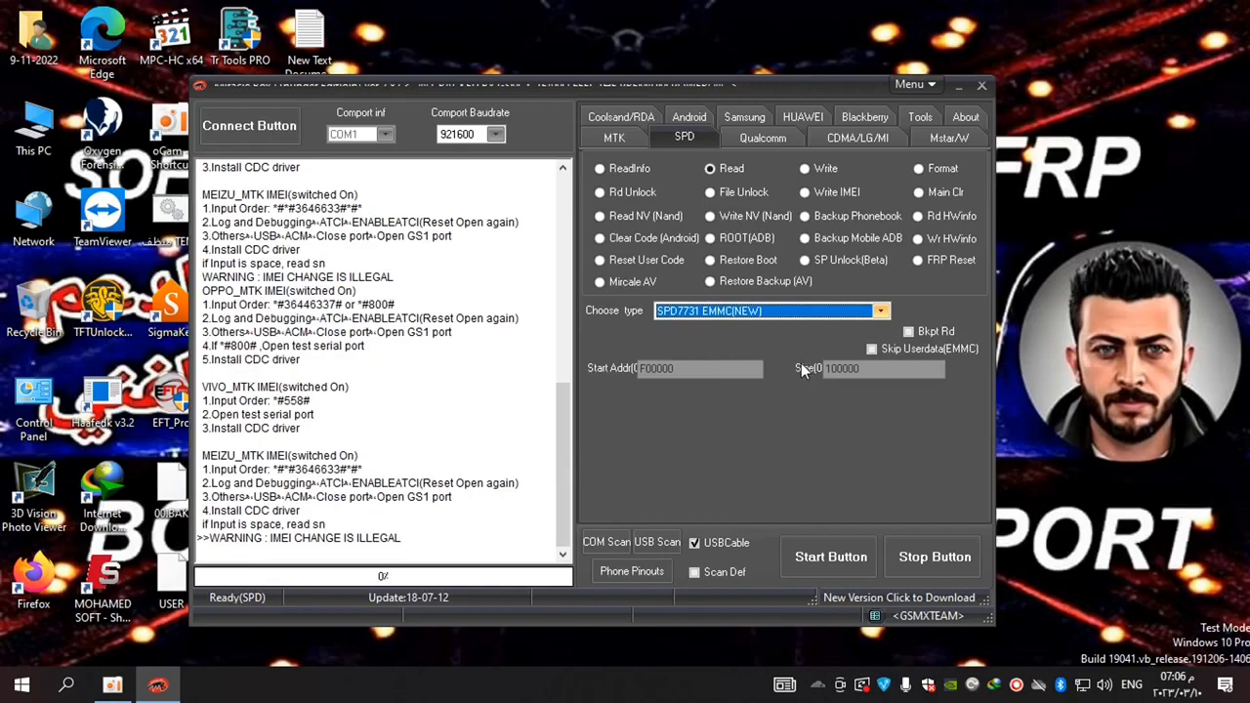
Try to open the HUAWEI, Samsung and Qualcomm functions, dismiss the error dialogs and close the program.
click(804, 110)
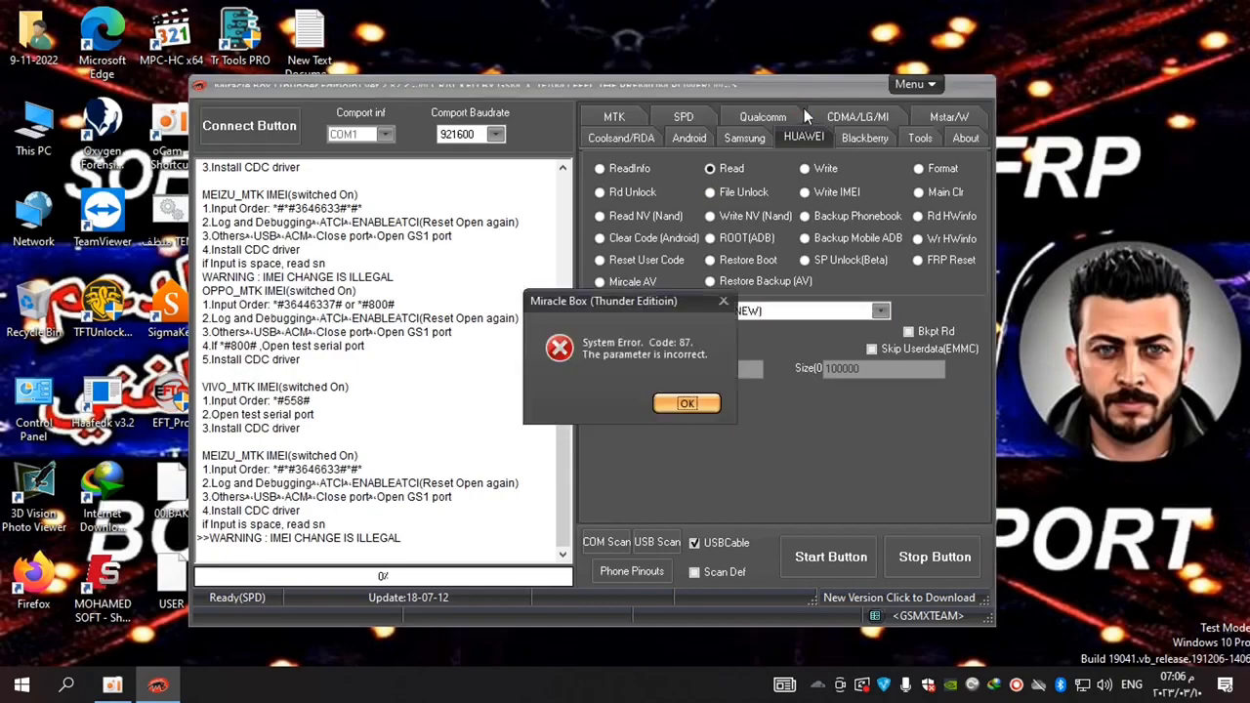
click(723, 302)
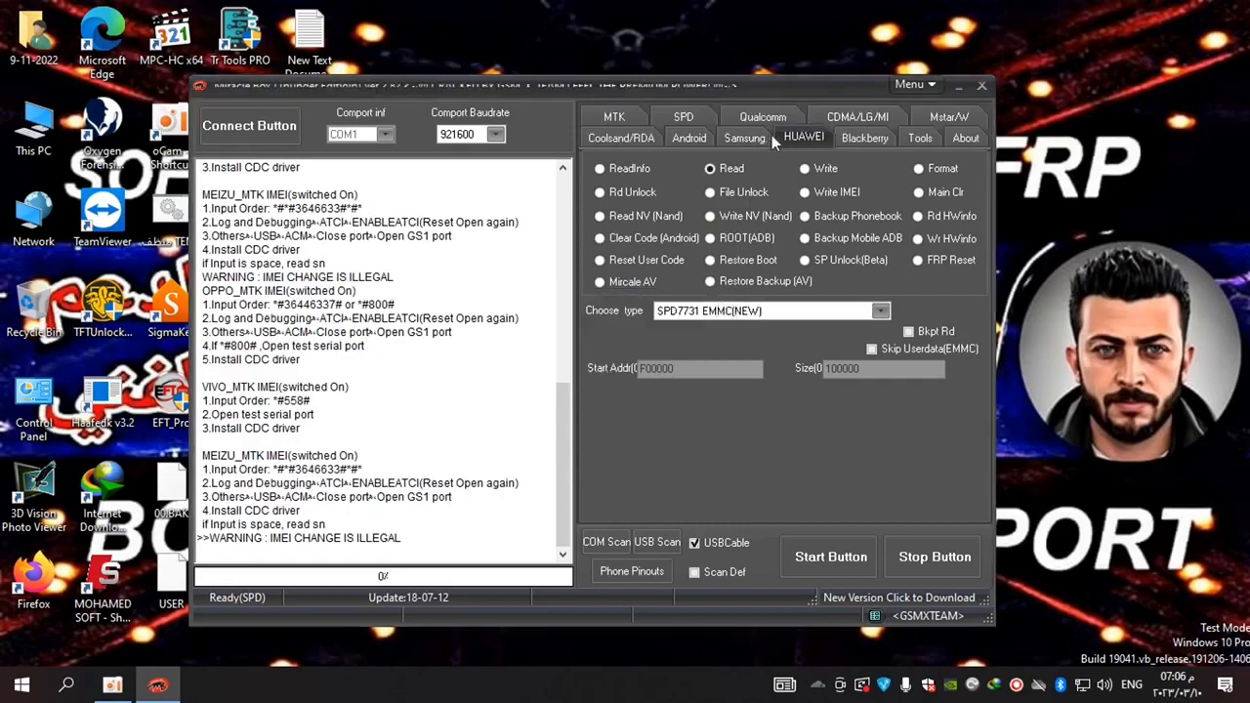
click(762, 138)
click(793, 140)
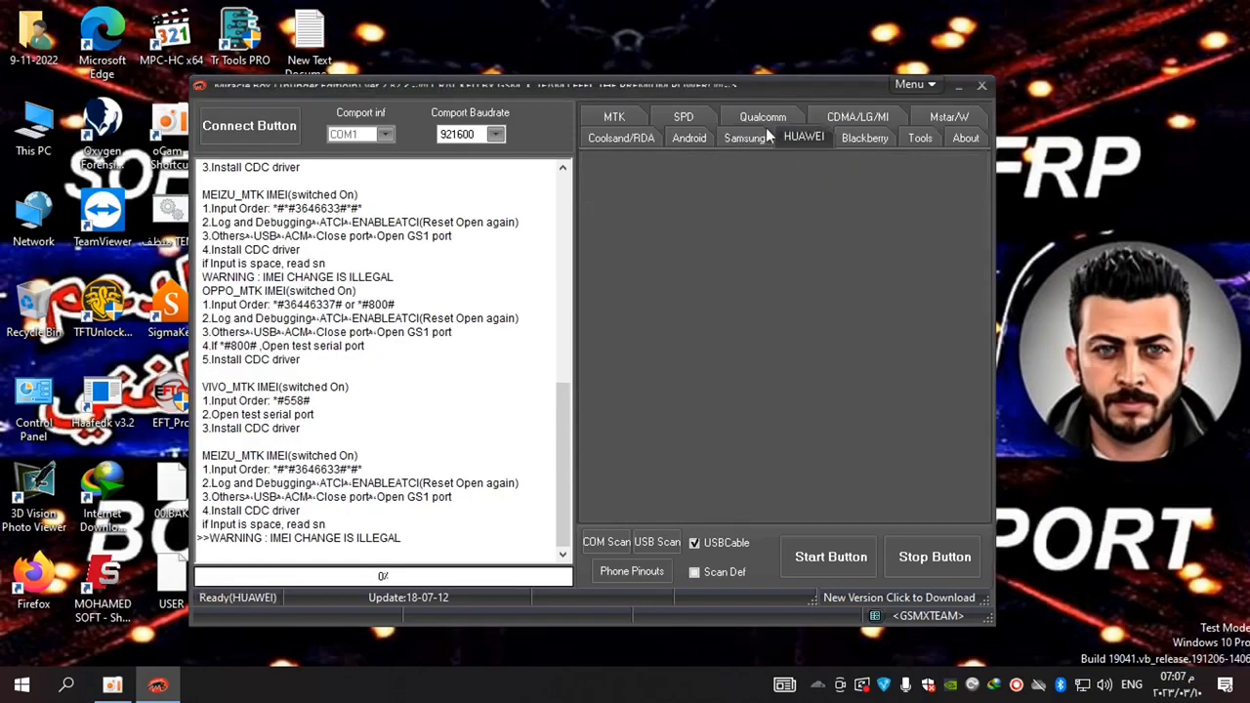
click(766, 122)
click(686, 403)
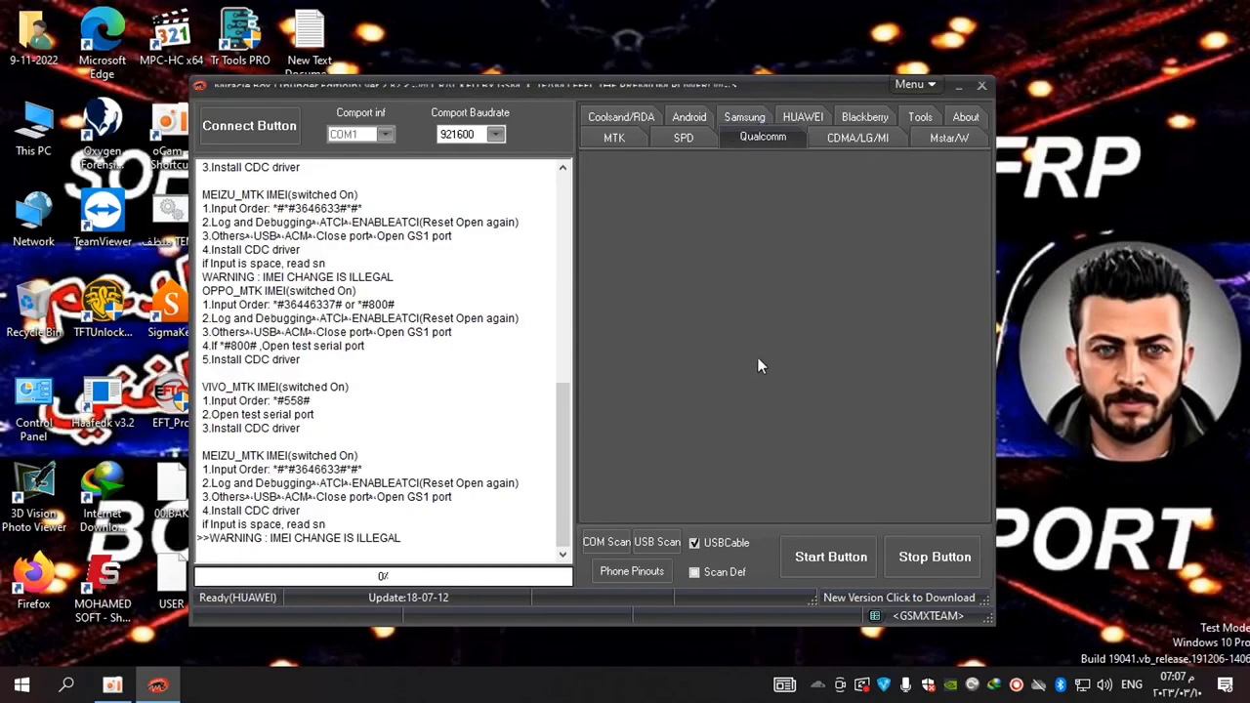
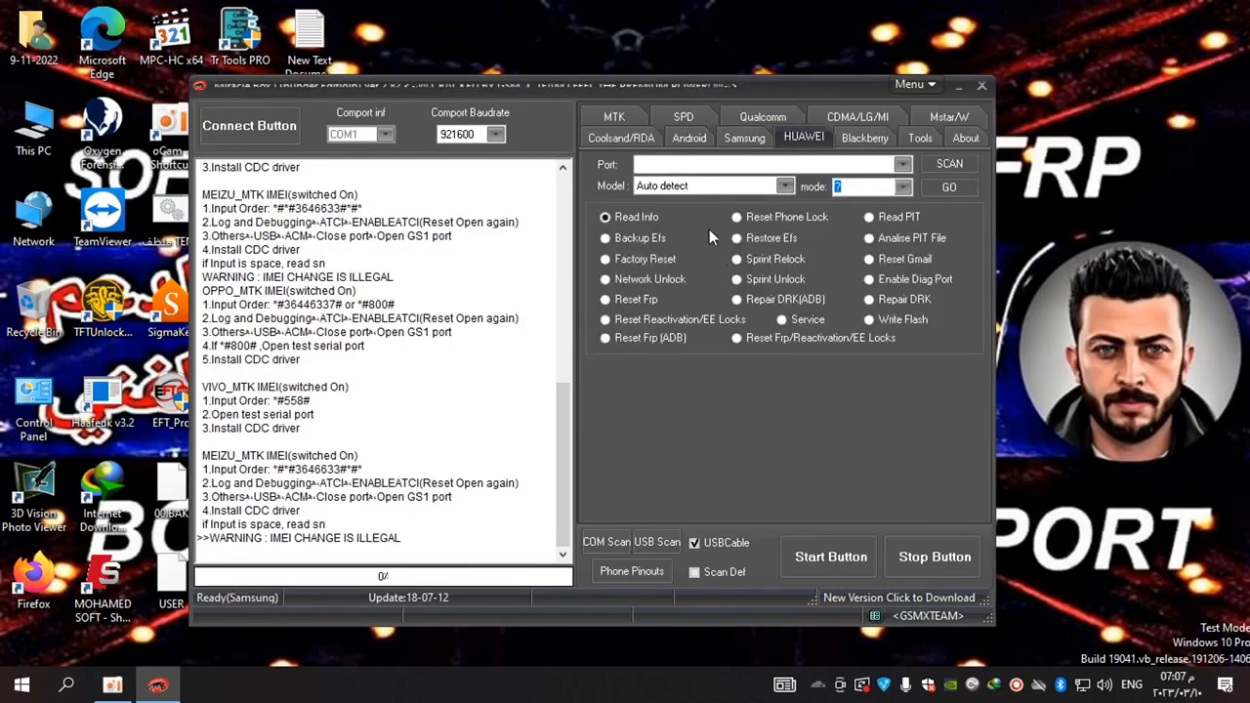
click(983, 85)
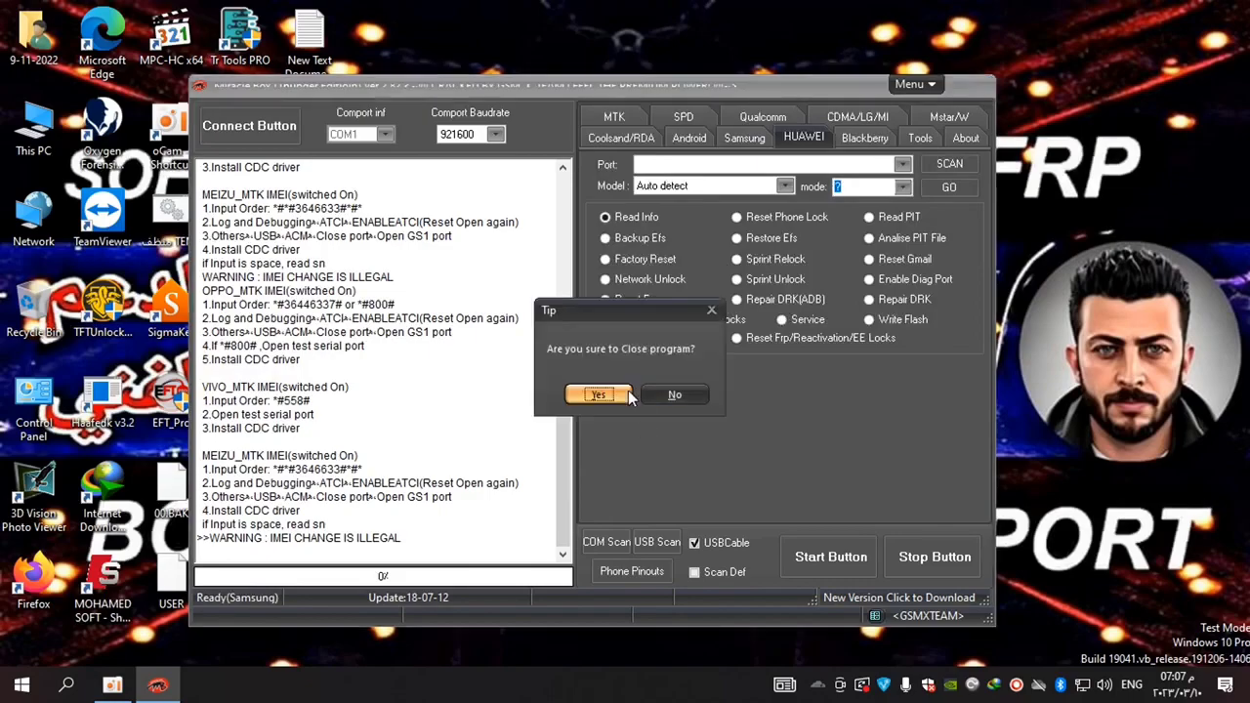
click(591, 392)
Open the Handle configuration file in the BOX_Data subfolder of the Miracle Box Thunder 2023 installation folder.
right_click(335, 253)
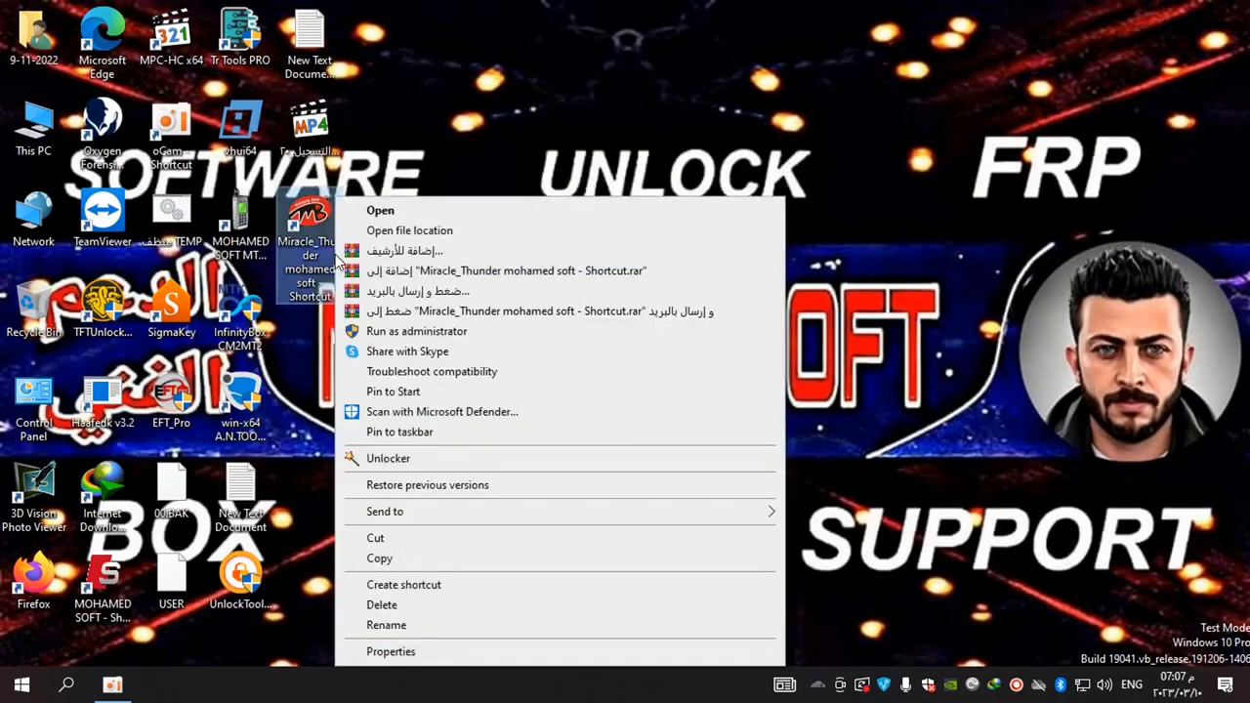
click(381, 234)
scroll(418, 377, down, 3)
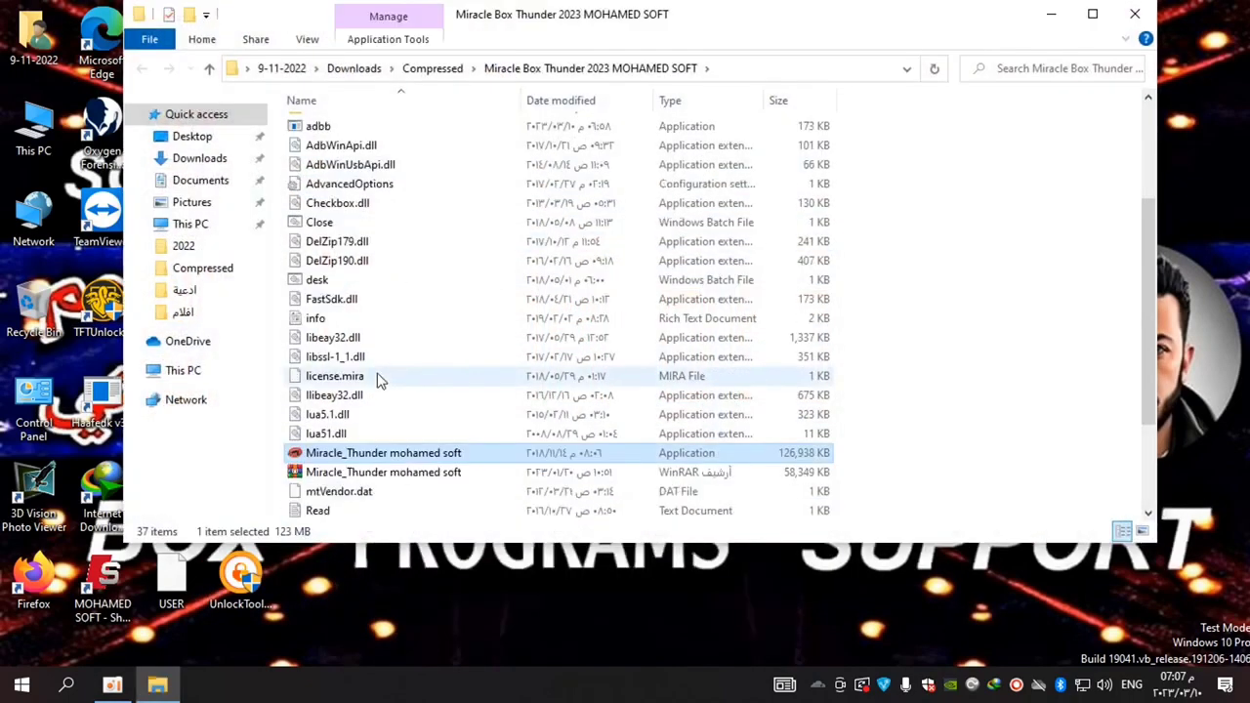
scroll(433, 237, up, 5)
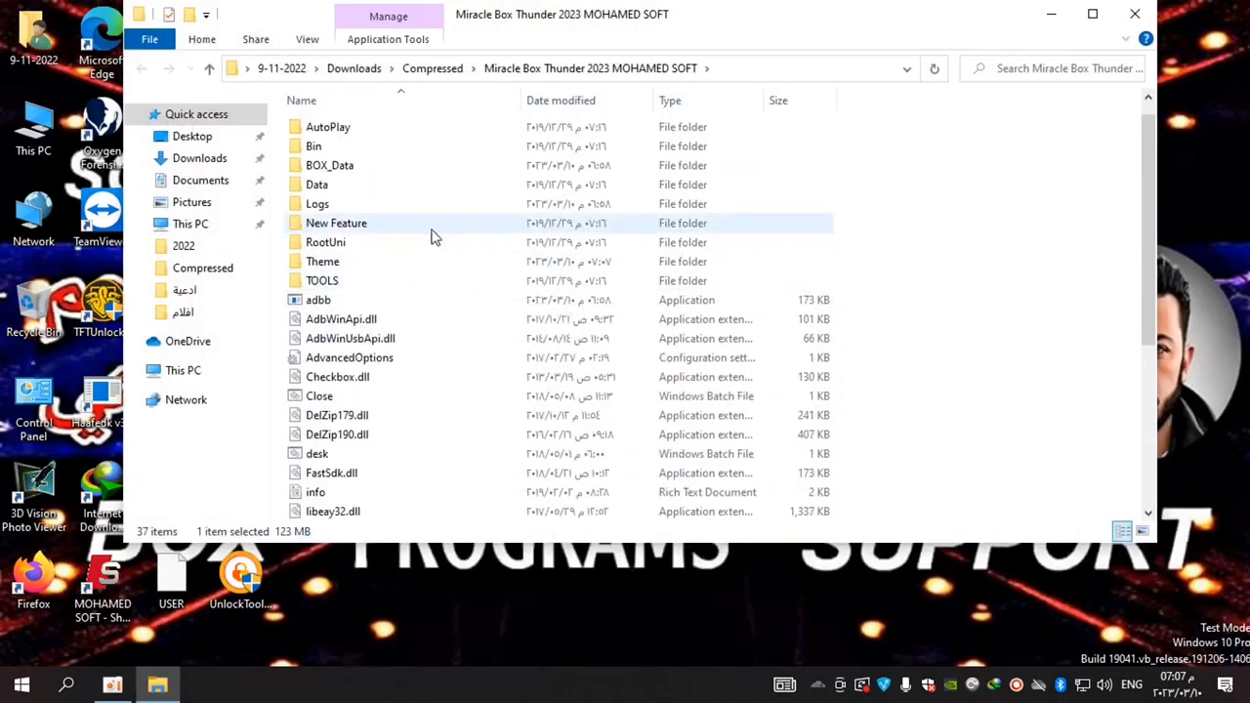
double_click(358, 168)
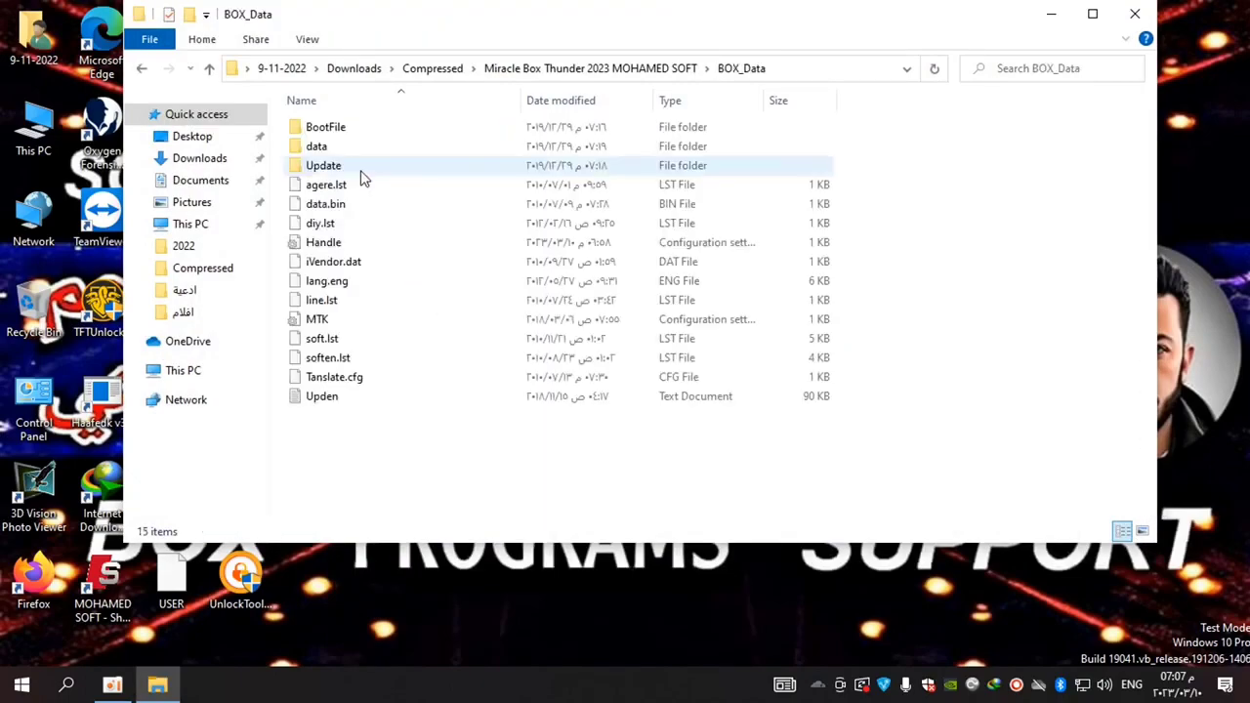
double_click(324, 242)
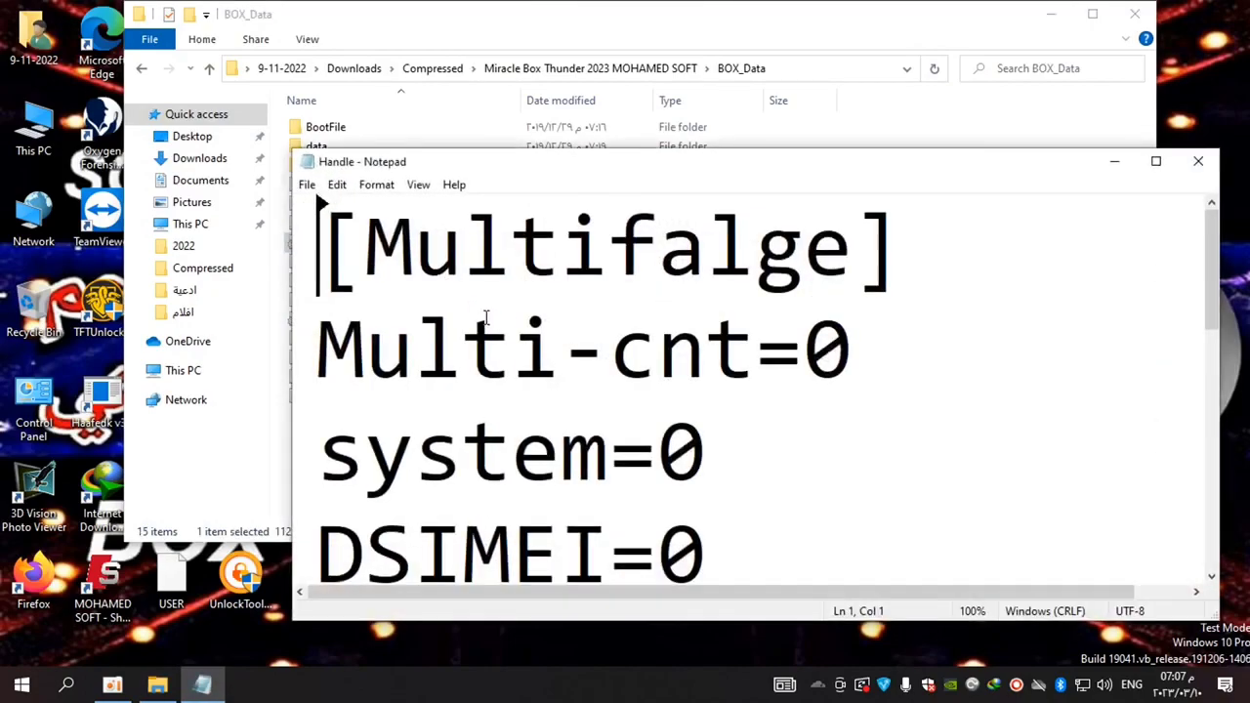
Scroll through the Handle file and set the Notepad font size to 24.
scroll(619, 460, down, 5)
scroll(939, 412, up, 5)
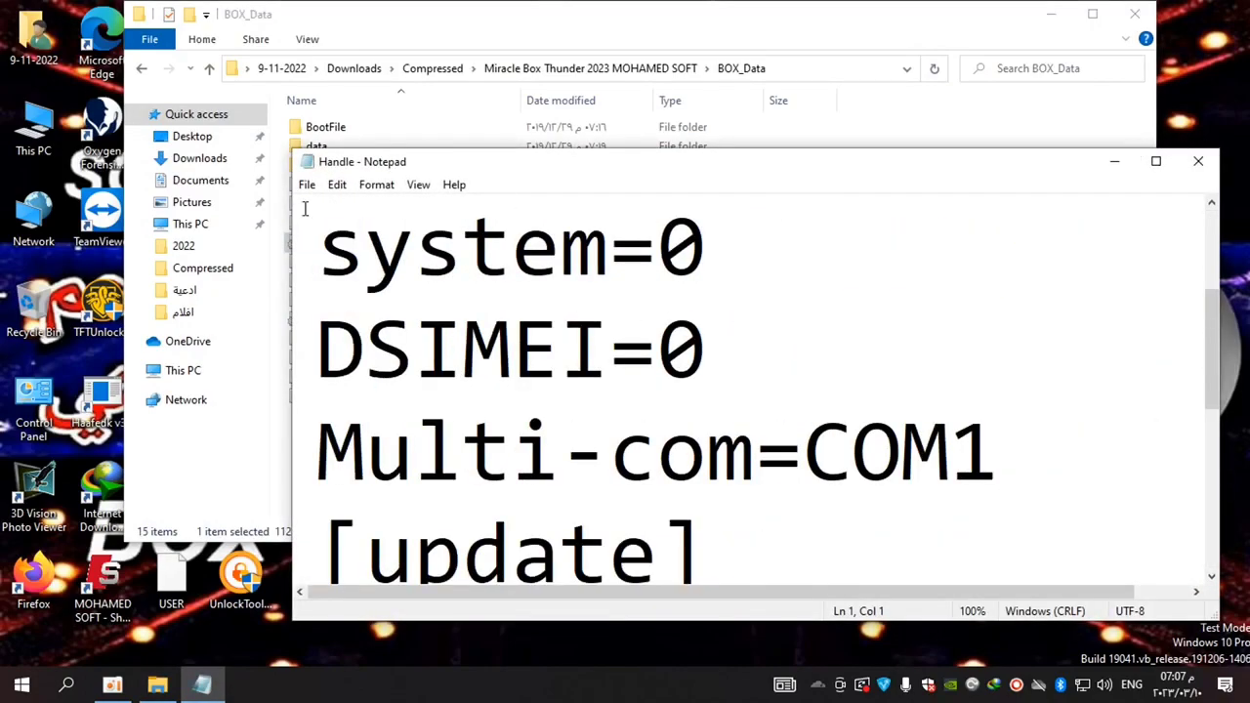
click(376, 185)
click(399, 226)
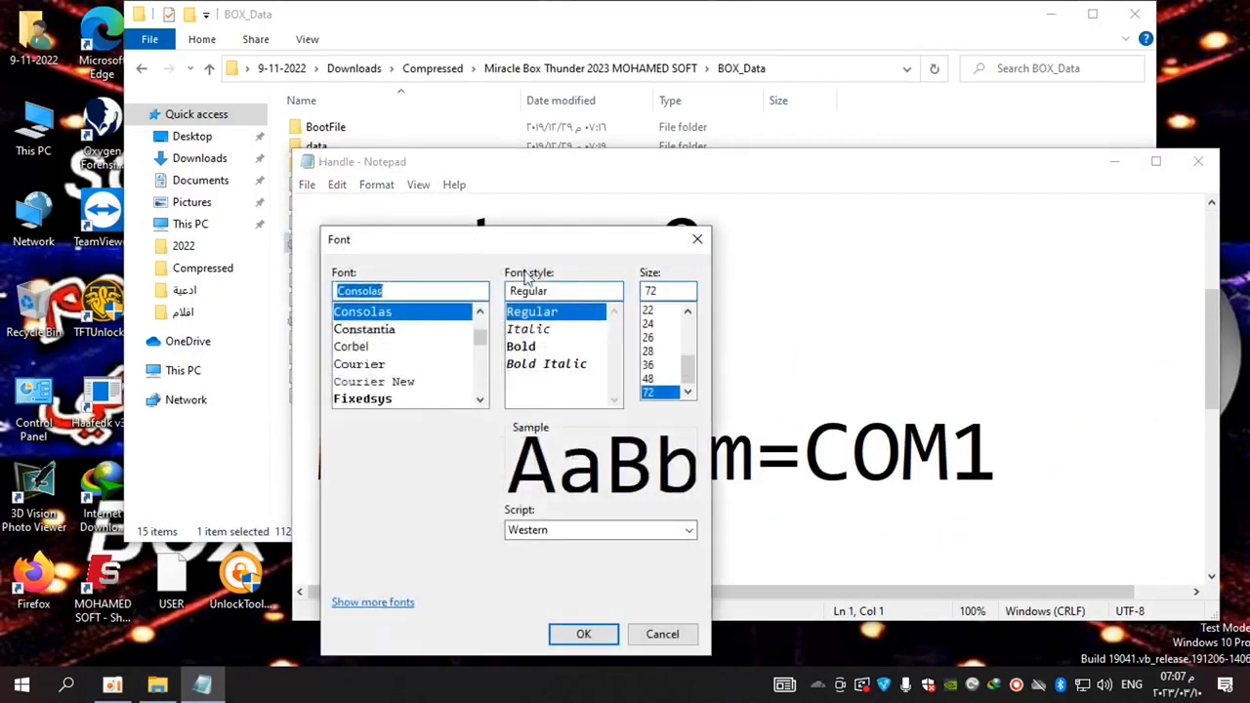
click(650, 325)
click(583, 634)
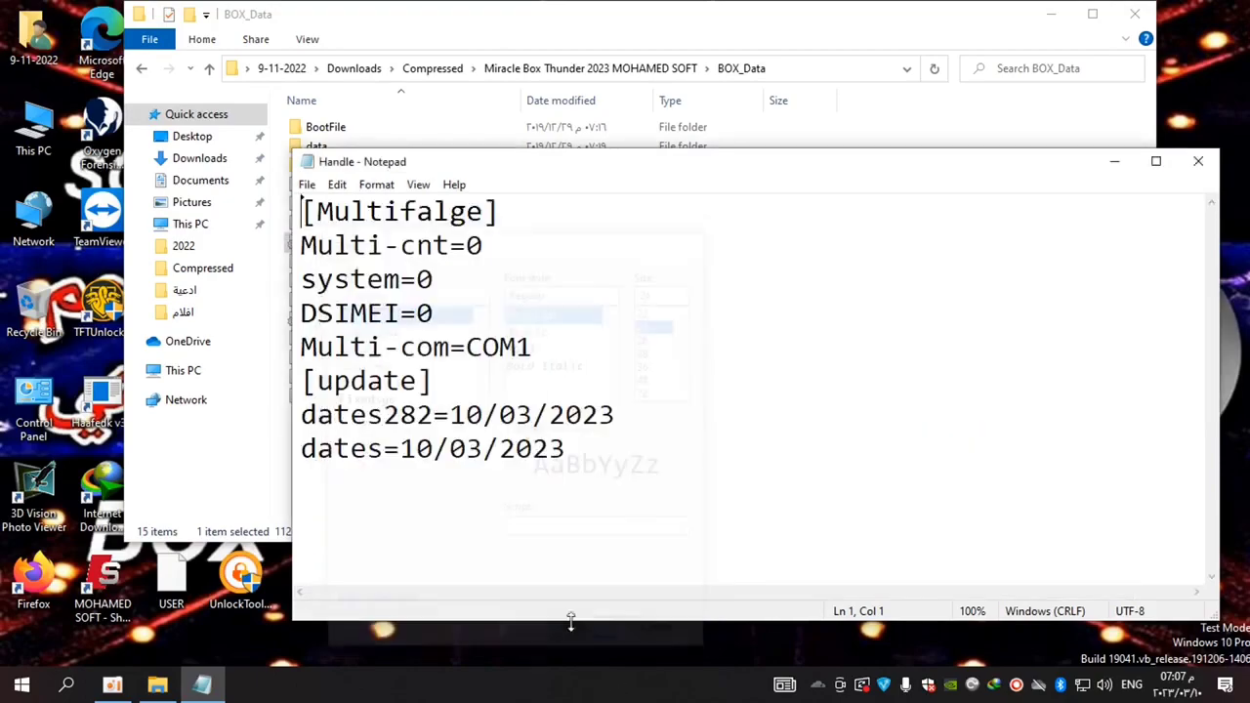
Examine the settings and update dates in the Handle file and close the file and its folder window.
drag(621, 452, 315, 209)
click(712, 460)
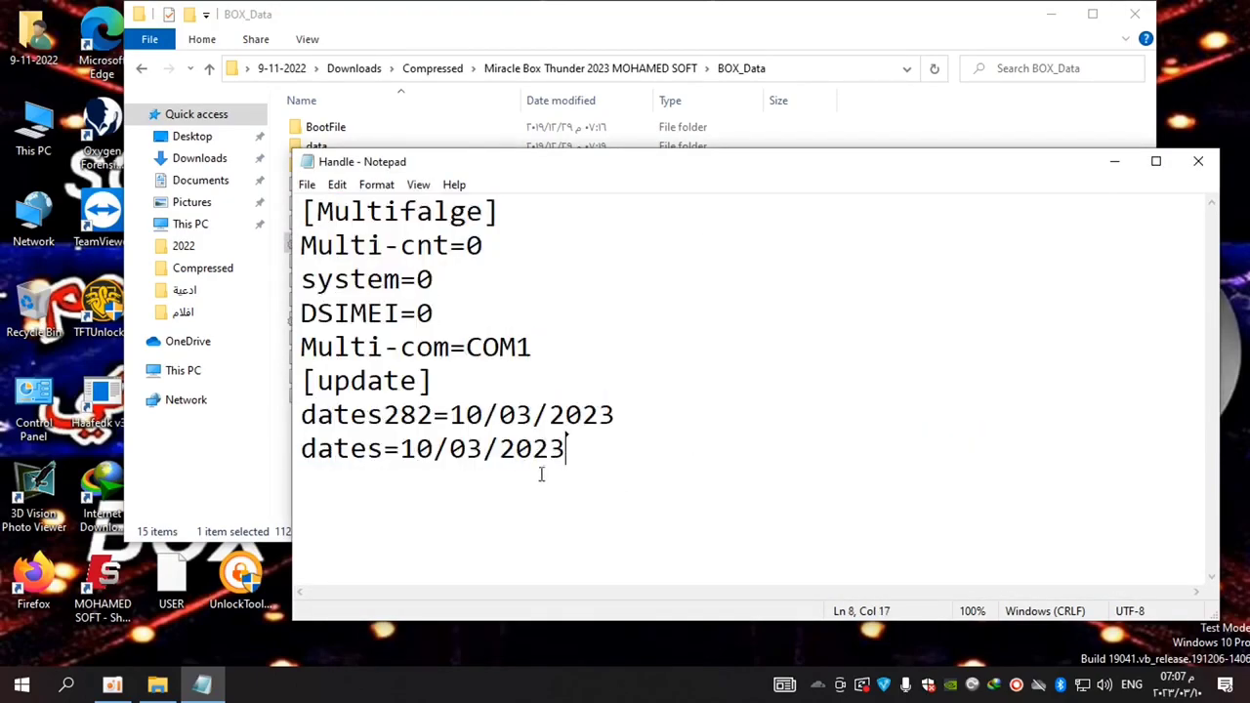
click(1199, 161)
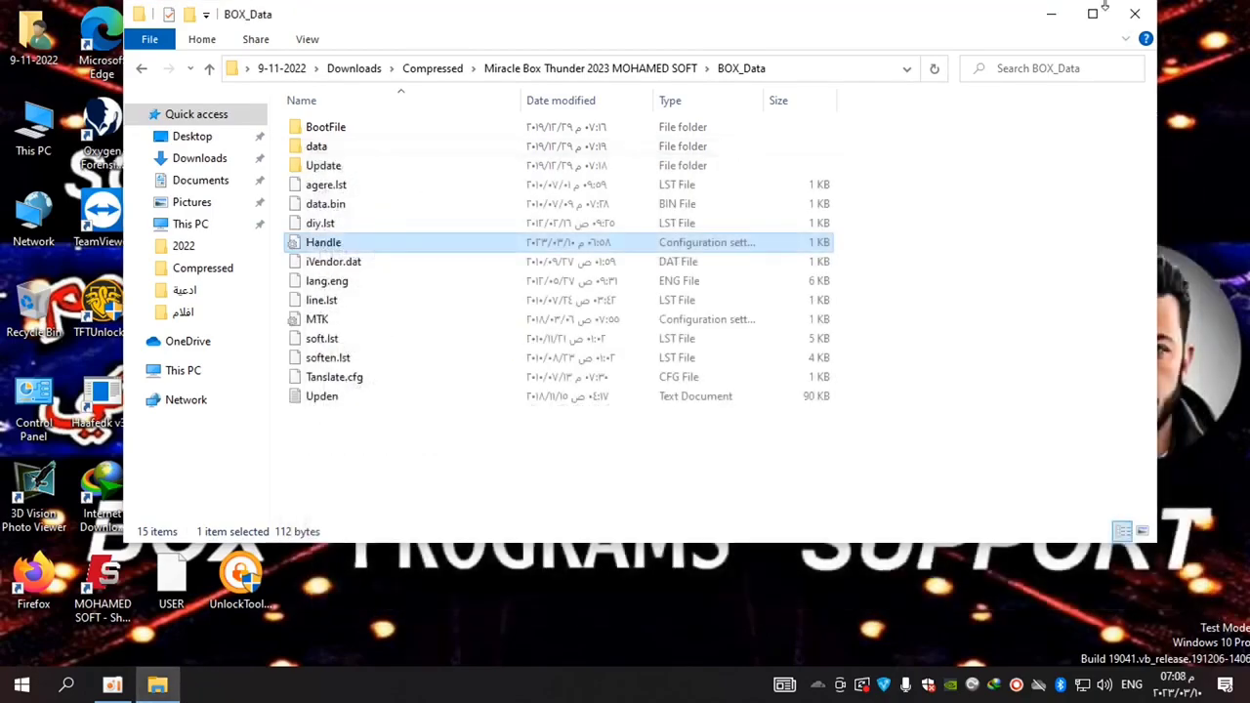
click(1130, 15)
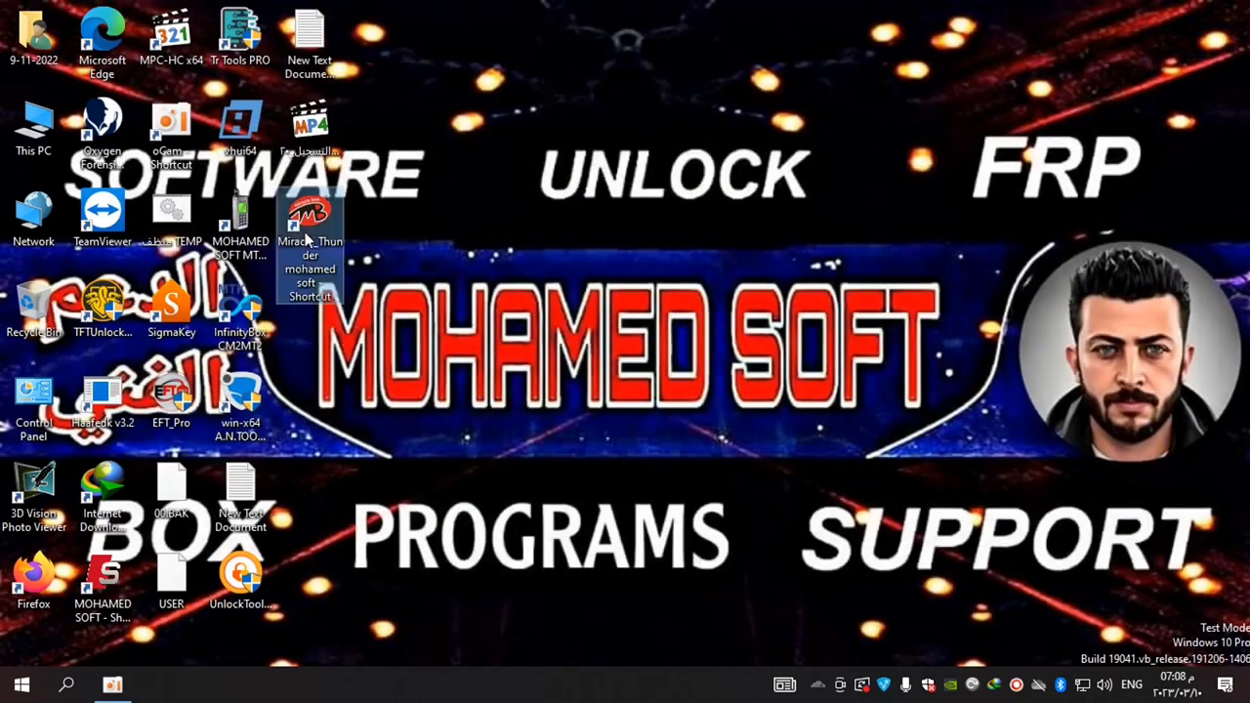
Extract the Miracle_Thunder RAR archive directly into the program folder, replacing all existing files.
right_click(305, 197)
click(417, 232)
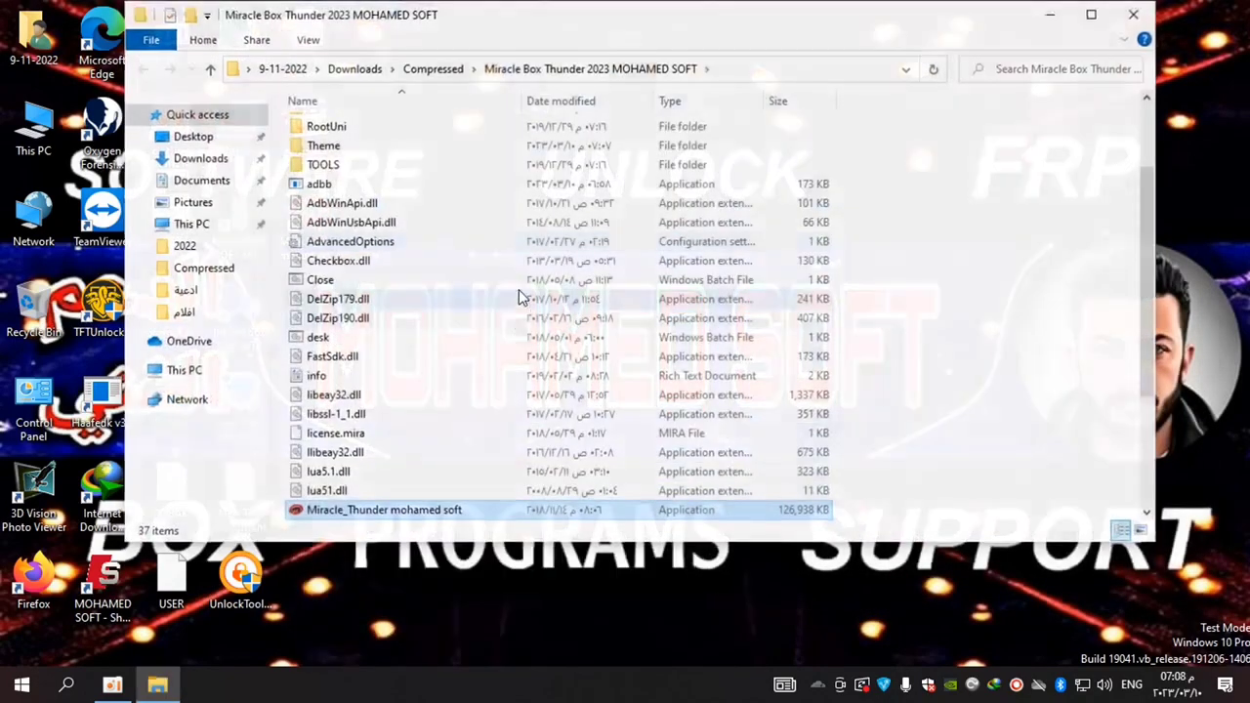
scroll(371, 386, down, 3)
right_click(338, 337)
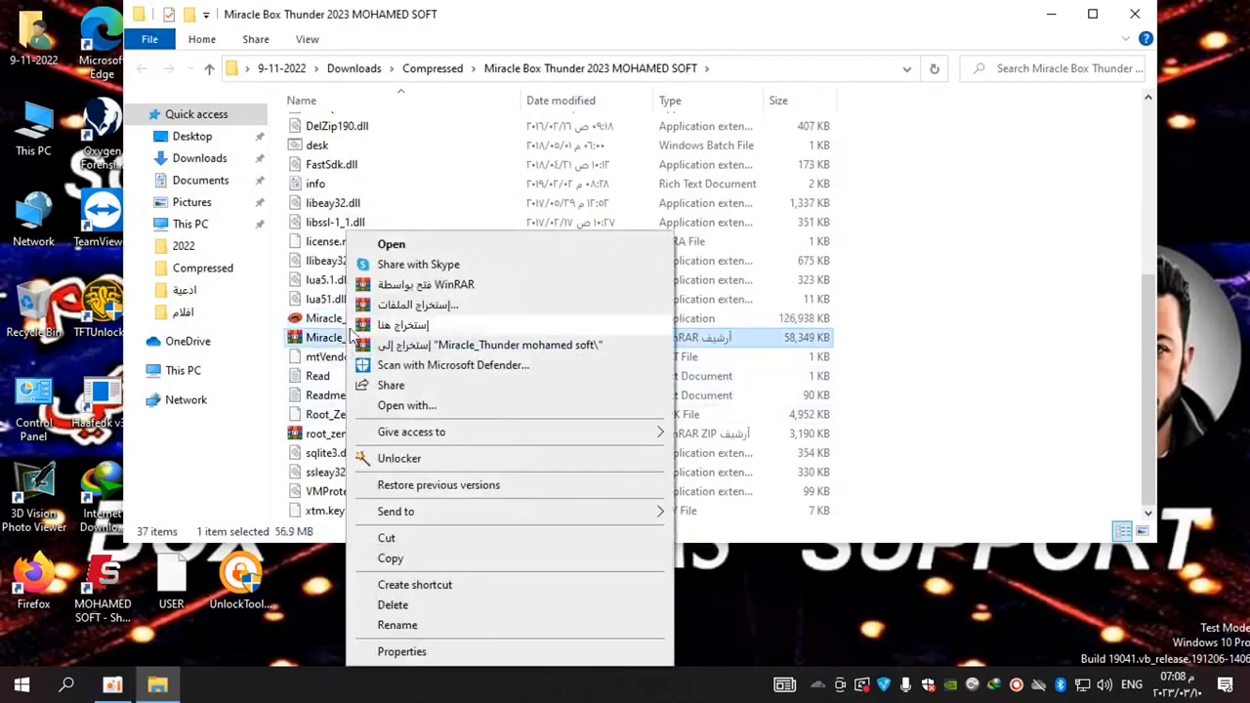
click(535, 339)
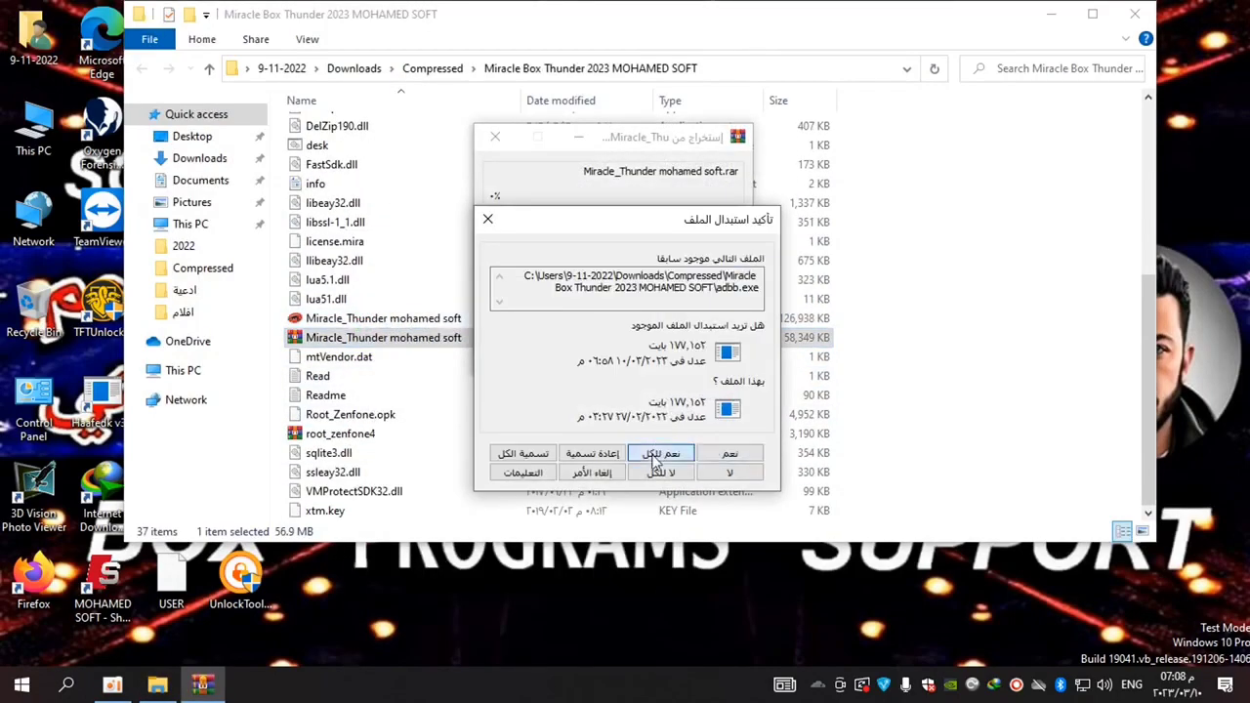
click(656, 459)
Close the program folder and run the Miracle_Thunder desktop shortcut as administrator.
click(433, 320)
right_click(433, 321)
click(1121, 15)
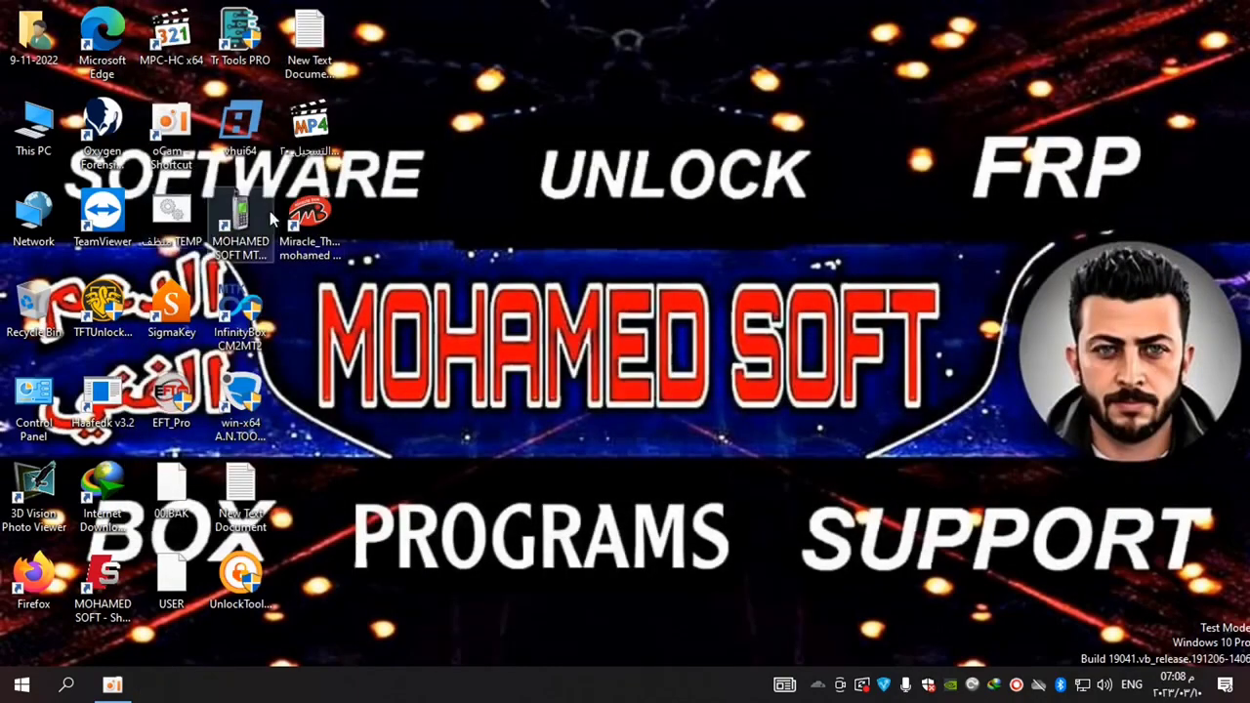
right_click(280, 202)
click(332, 332)
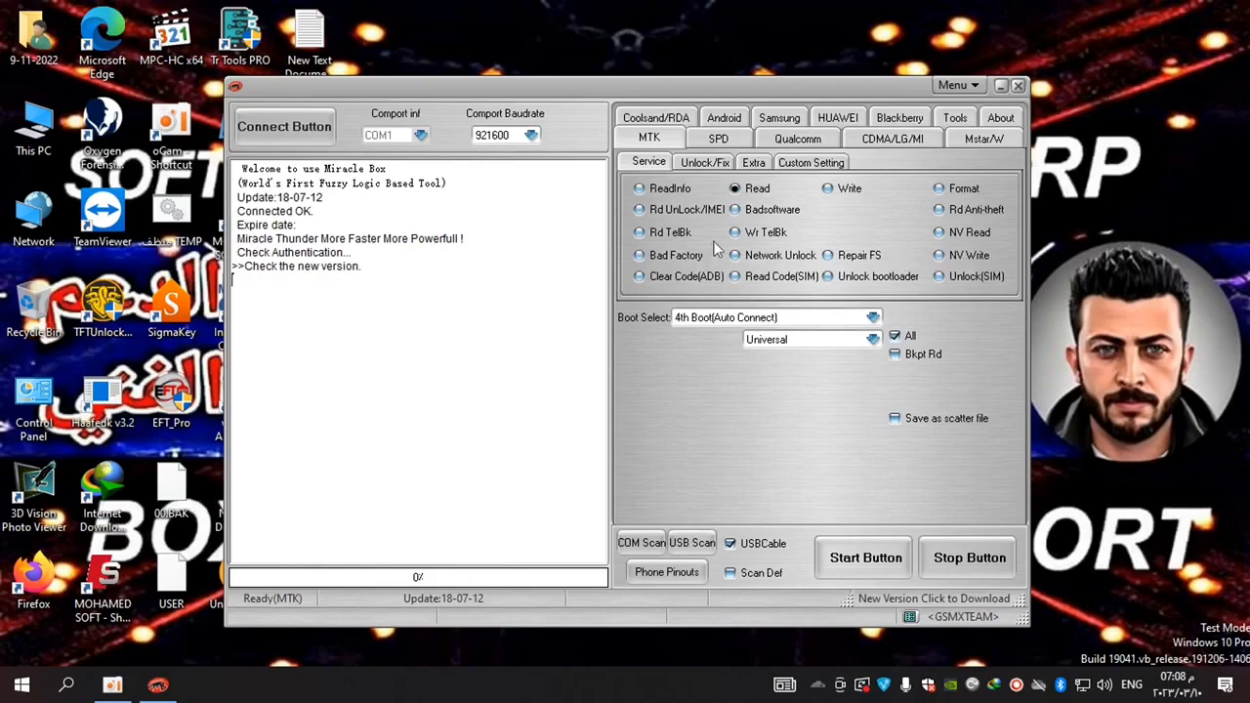
Examine the MTK Unlock/Fix, Samsung, HUAWEI, Blackberry, Tools, CDMA/LG/MI and Android function pages in the relaunched program.
click(707, 161)
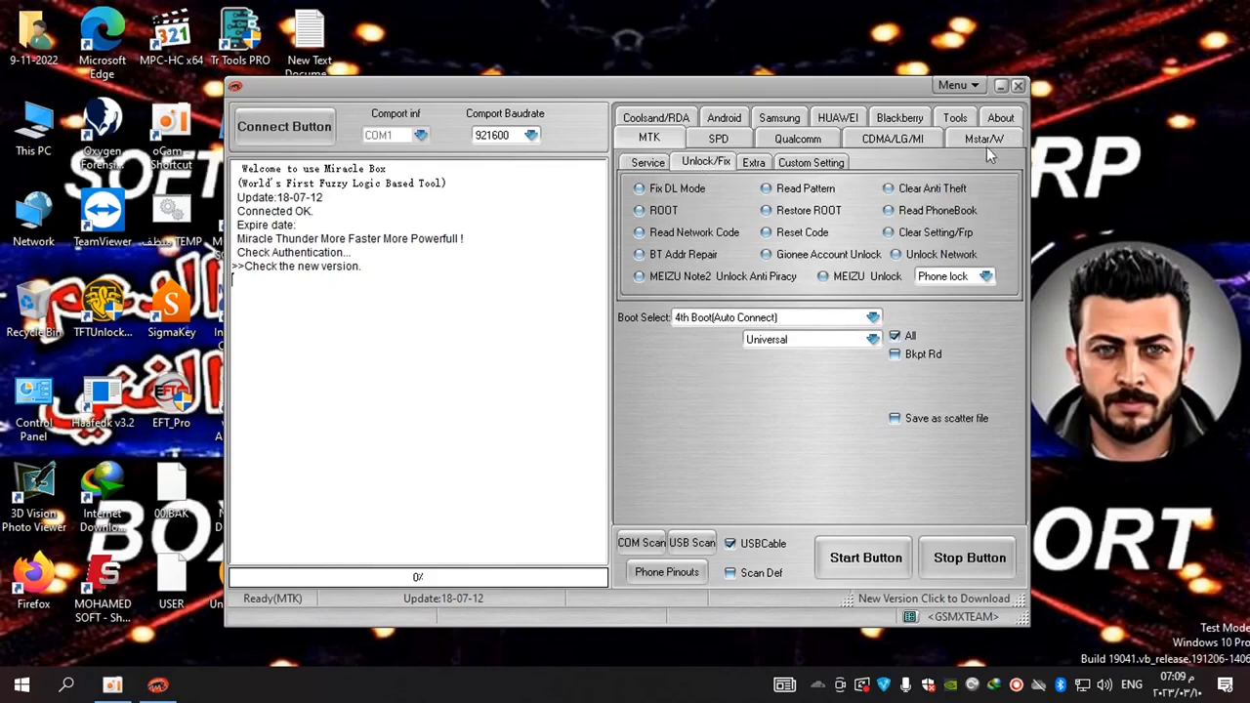
click(799, 121)
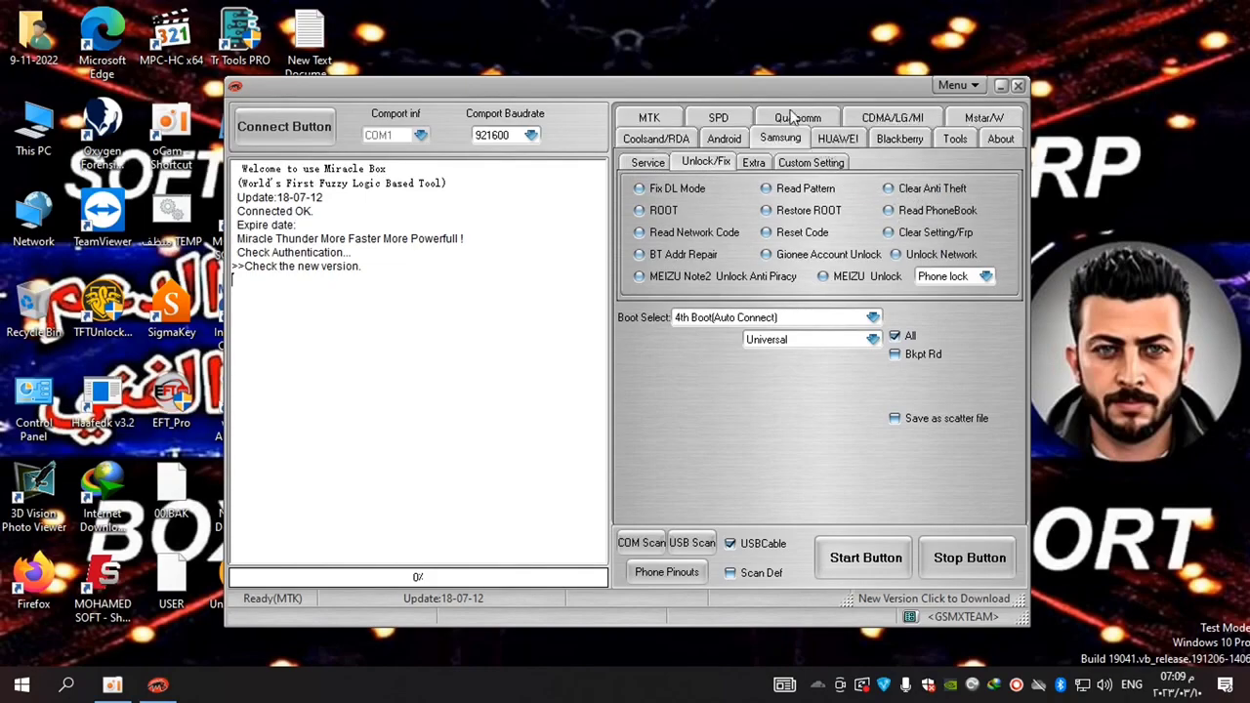
click(833, 137)
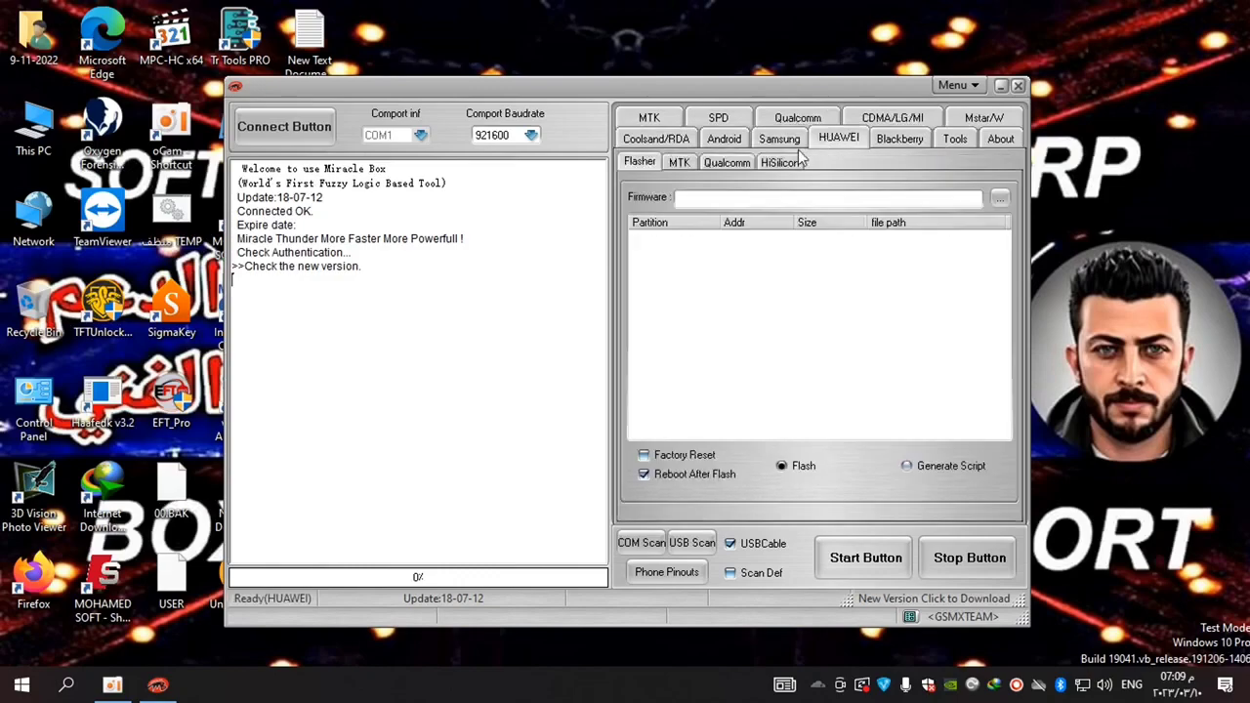
click(783, 141)
click(914, 141)
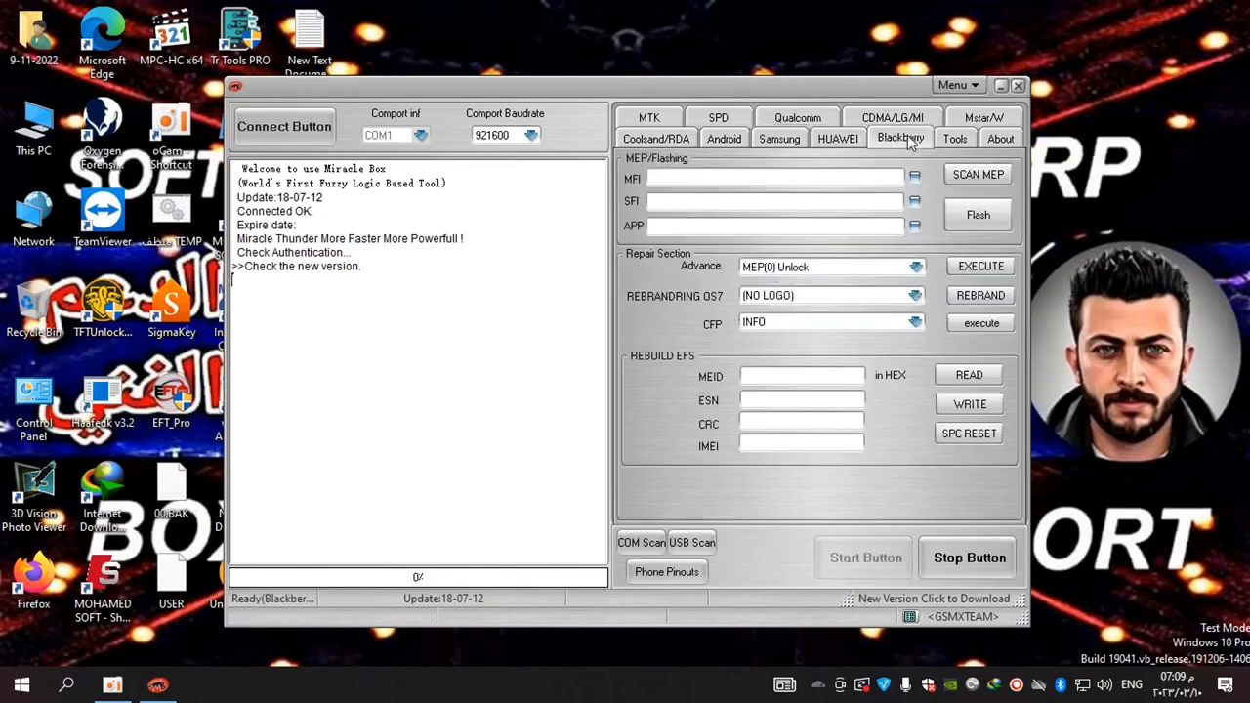
click(955, 141)
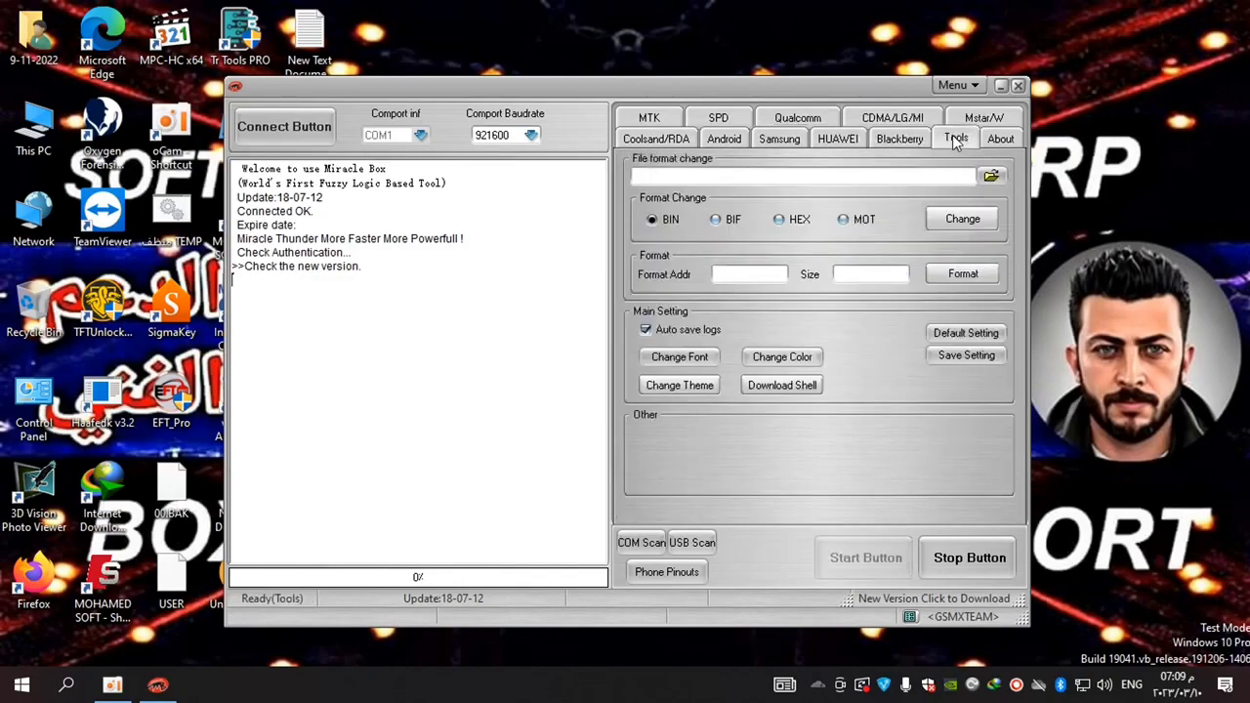
click(905, 117)
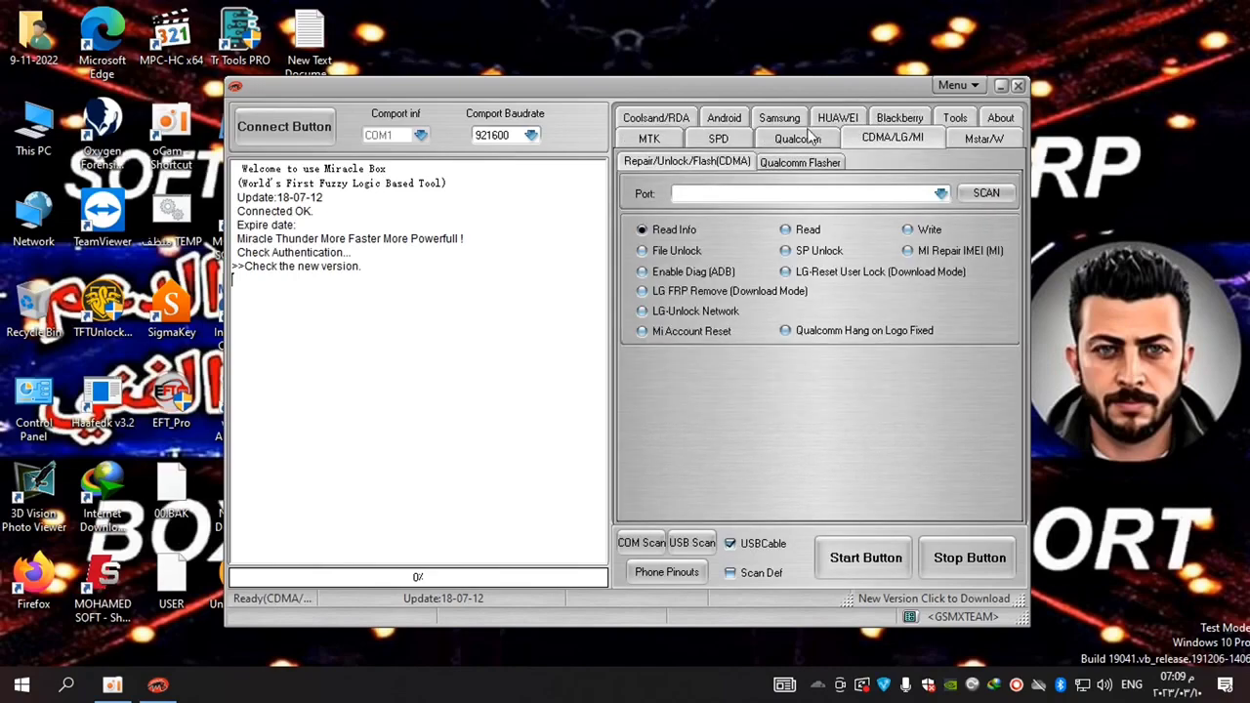
click(727, 119)
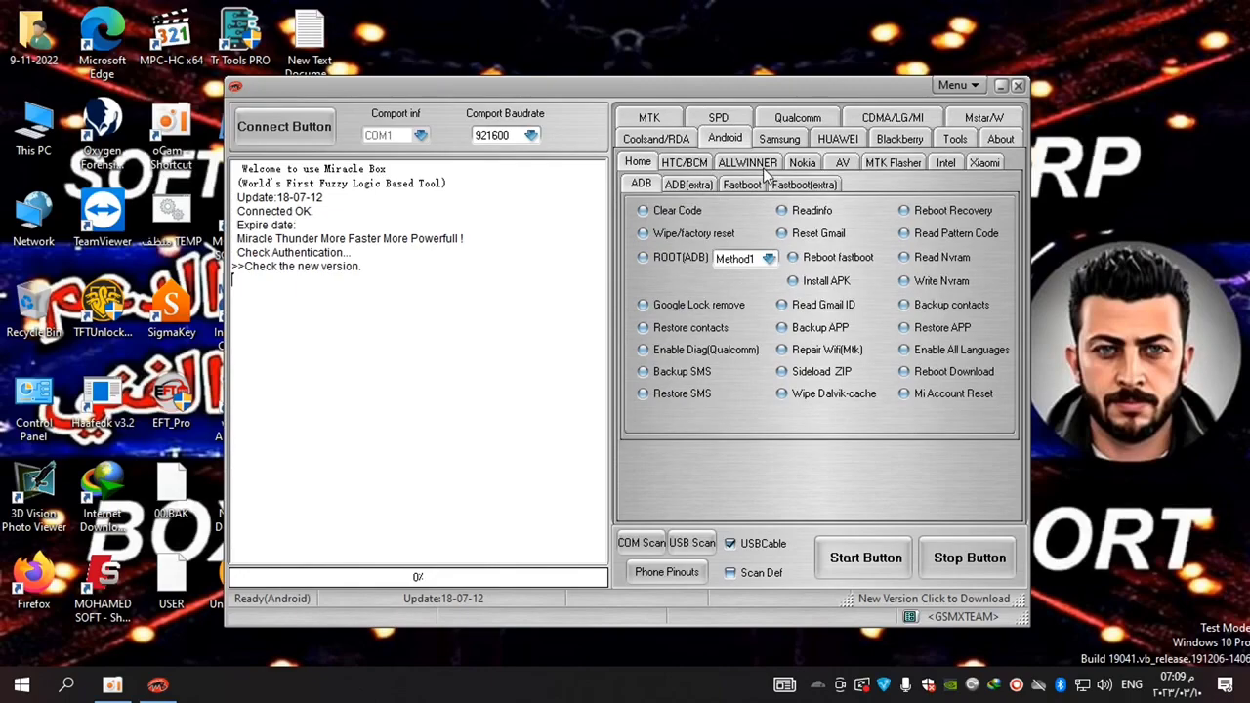
Change the program's theme to Black Theme.asz and check the Samsung and HUAWEI pages in it.
drag(547, 88, 602, 12)
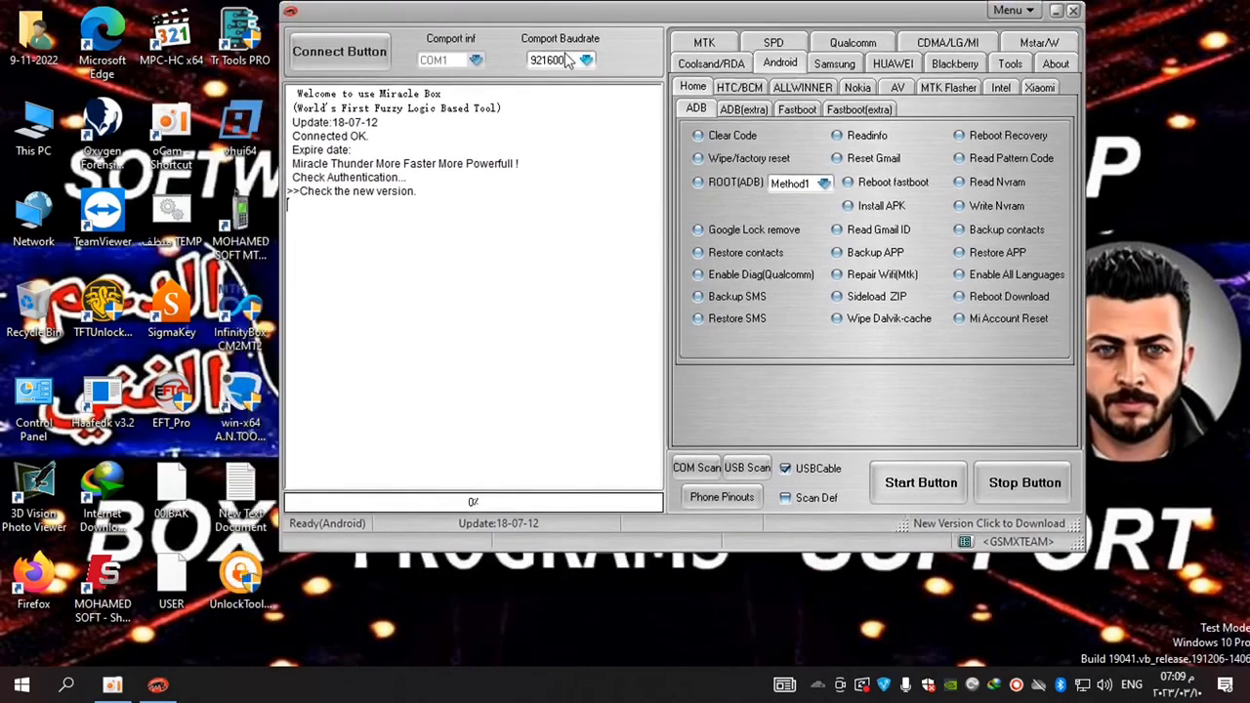
click(687, 64)
click(699, 44)
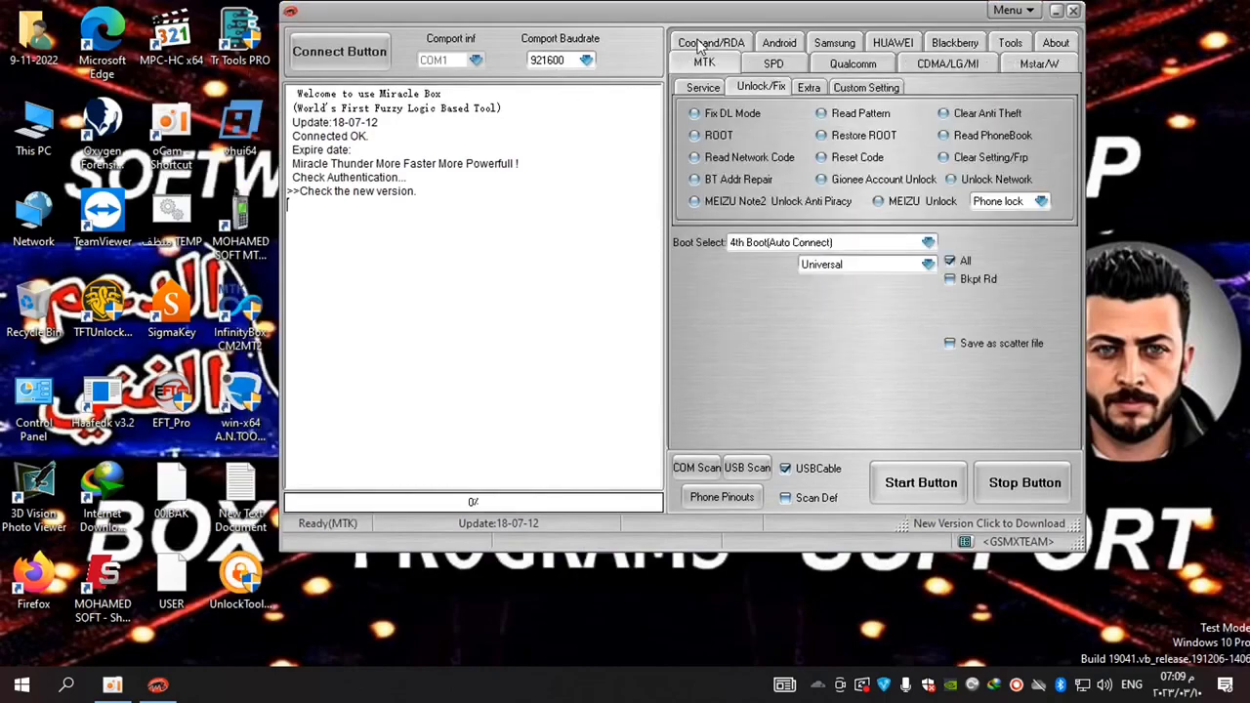
click(1009, 45)
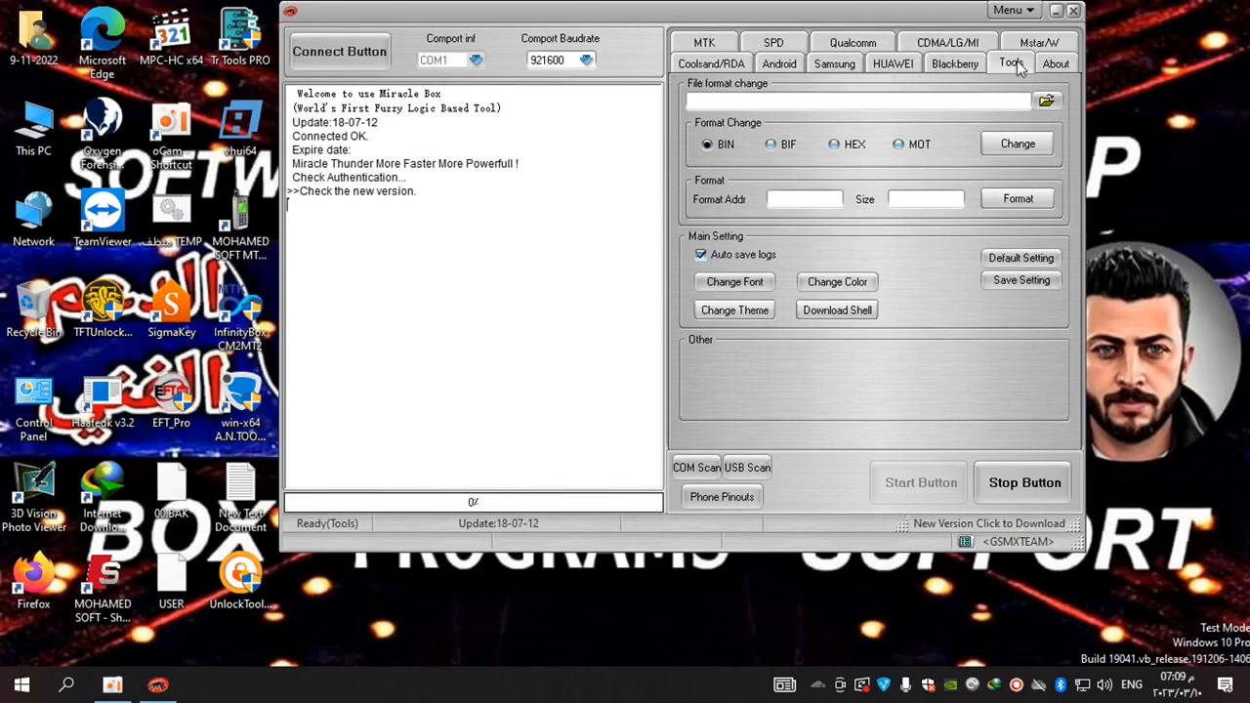
click(737, 309)
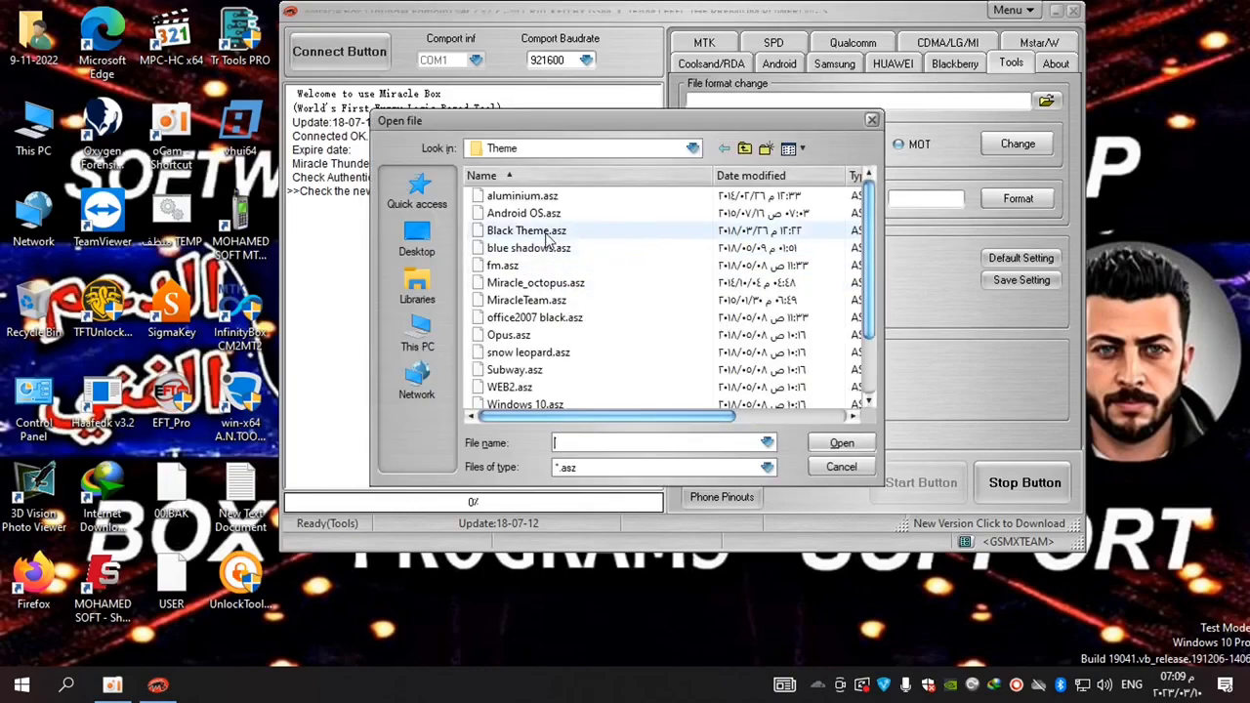
double_click(547, 238)
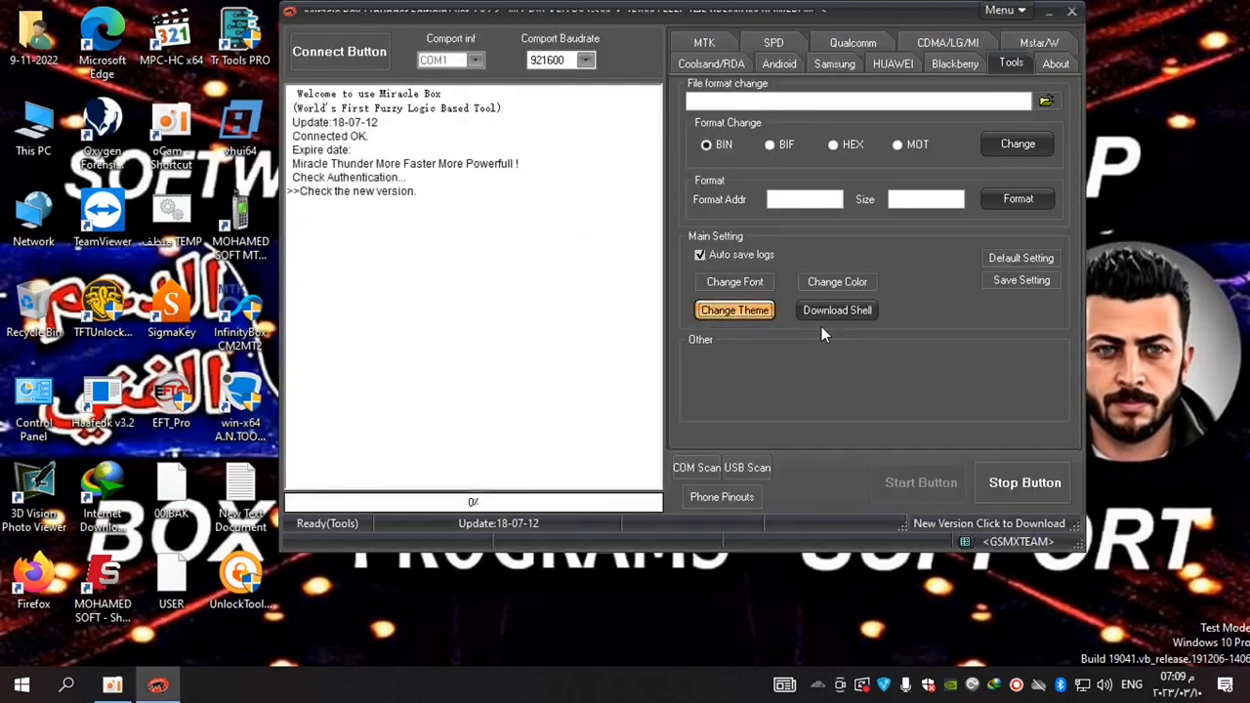
click(825, 65)
click(868, 60)
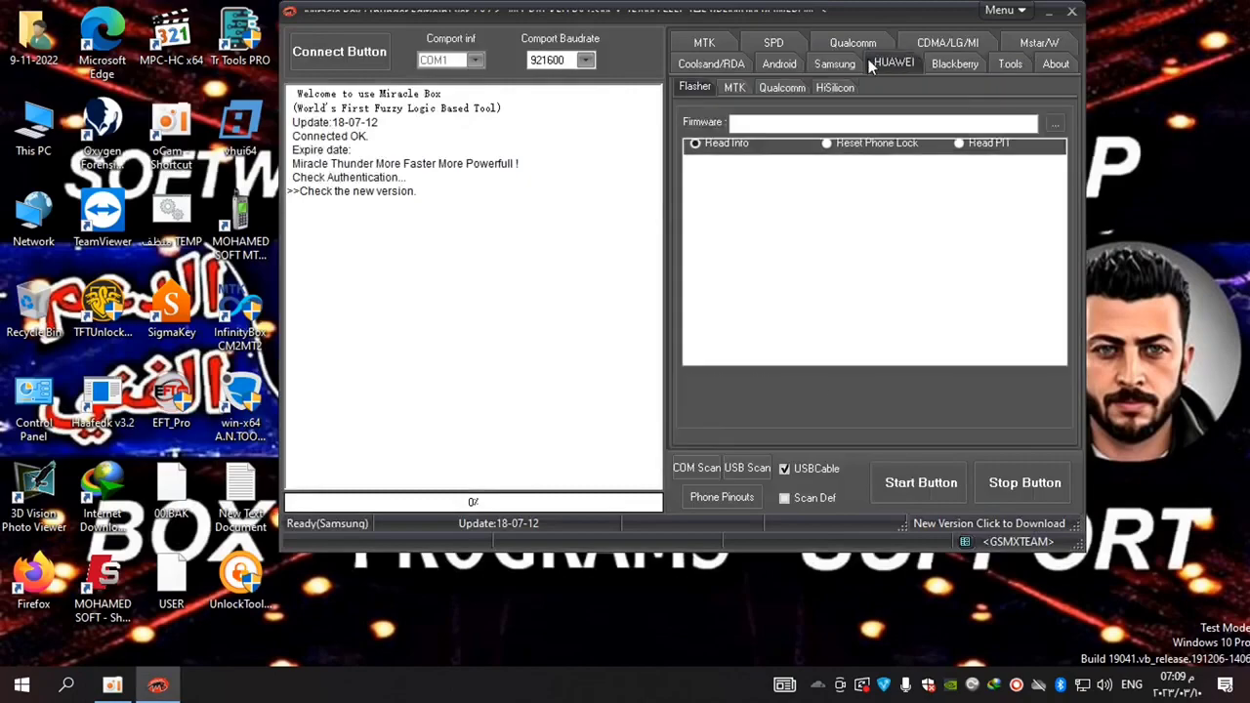
Start the Fix DL Mode operation from the MTK Unlock/Fix functions with 4th Boot(Auto Connect) and the Universal setting.
click(700, 43)
drag(656, 21, 589, 77)
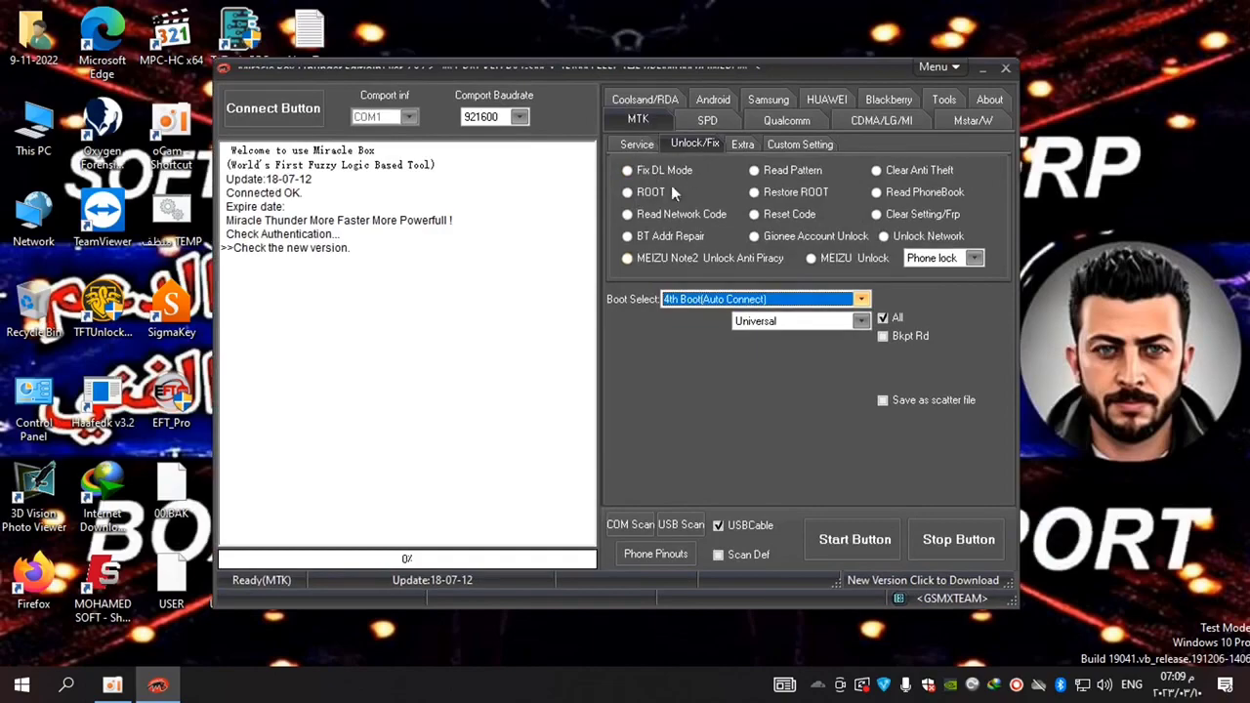
click(659, 173)
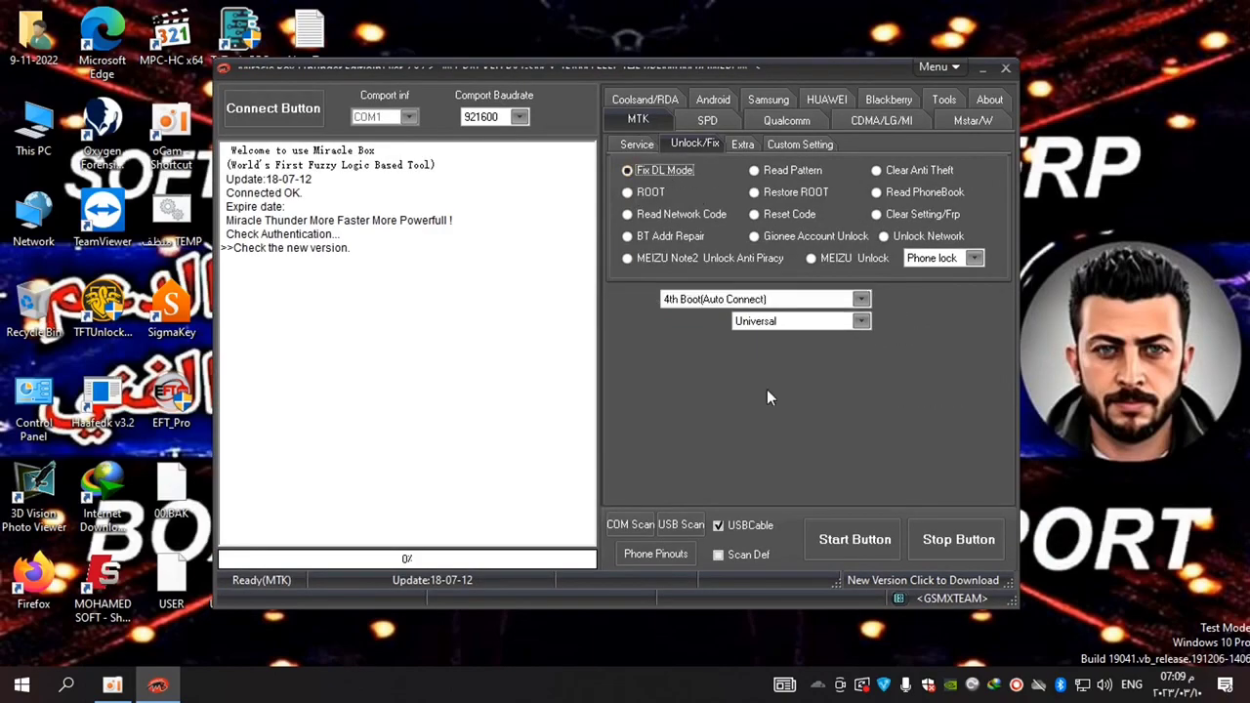
click(859, 543)
drag(350, 331, 195, 328)
click(327, 353)
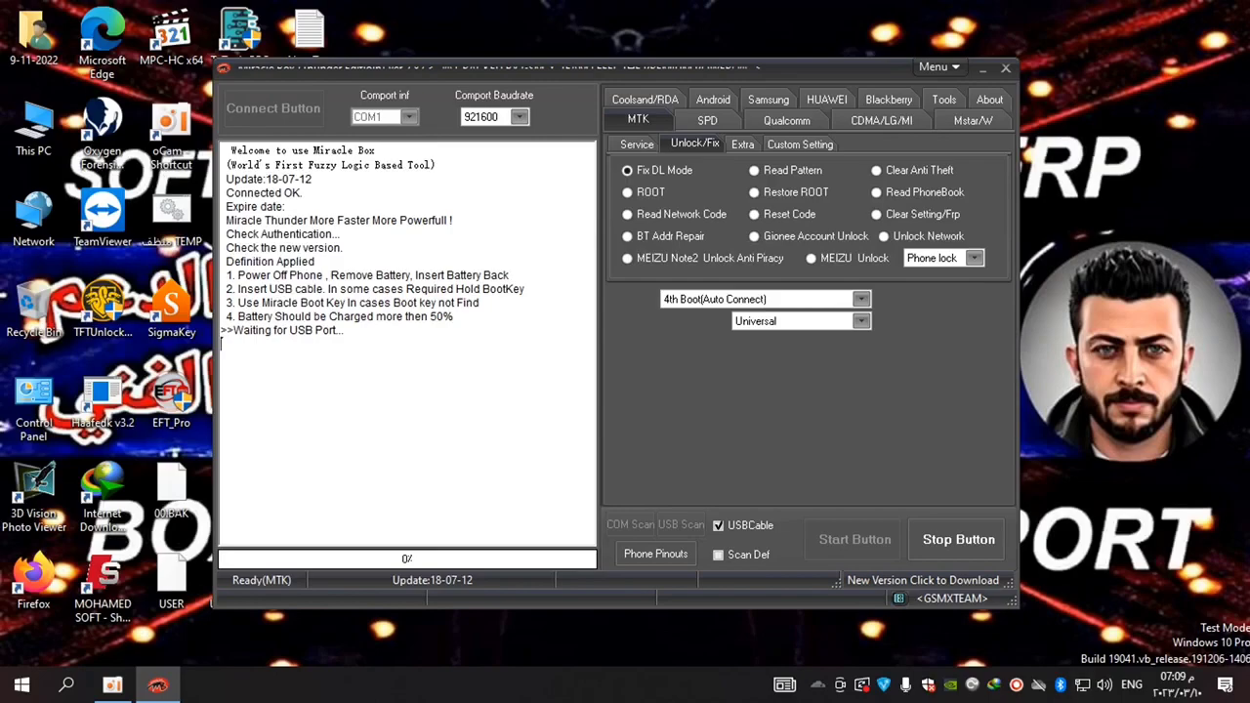
Stop the running Fix DL Mode operation and close the Miracle Box program.
click(976, 559)
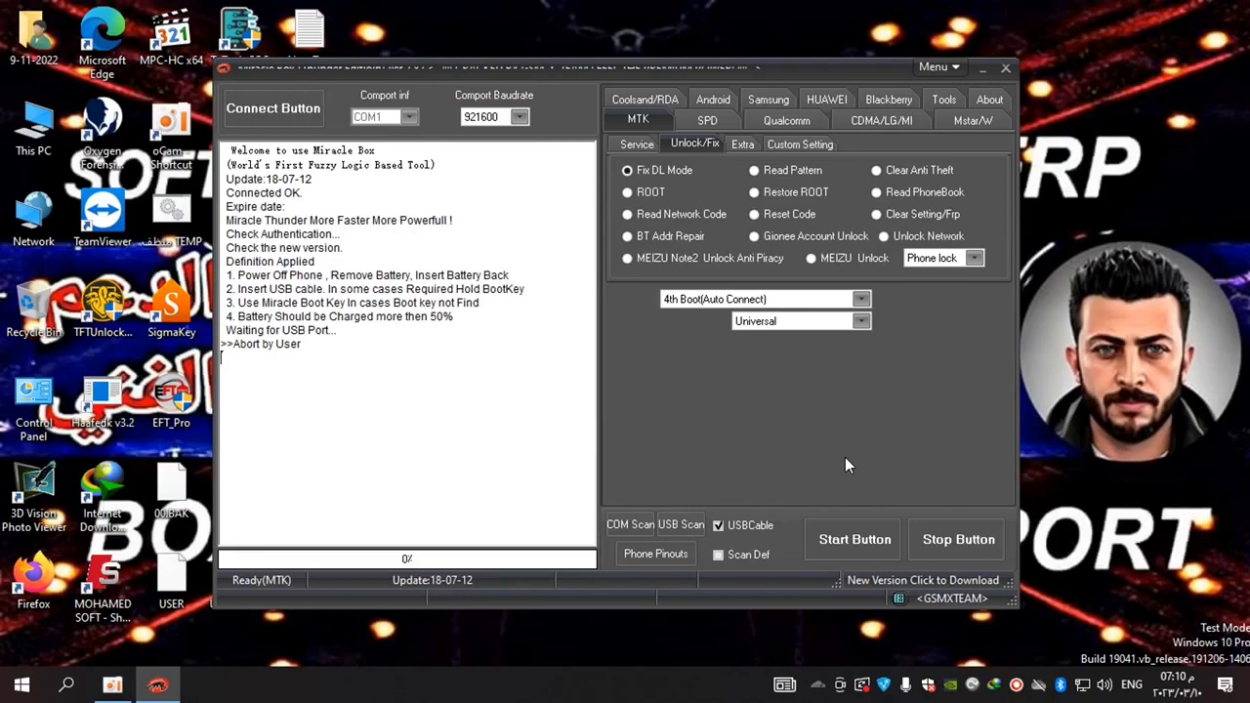
click(1004, 70)
click(599, 394)
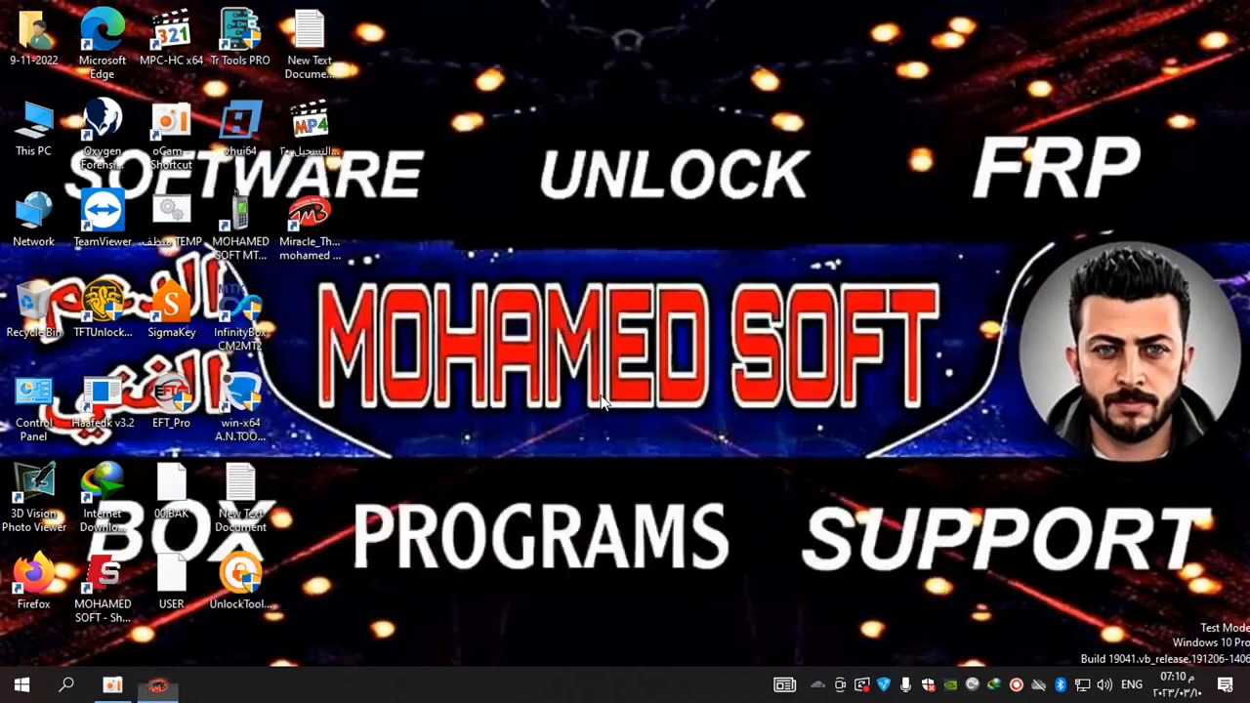